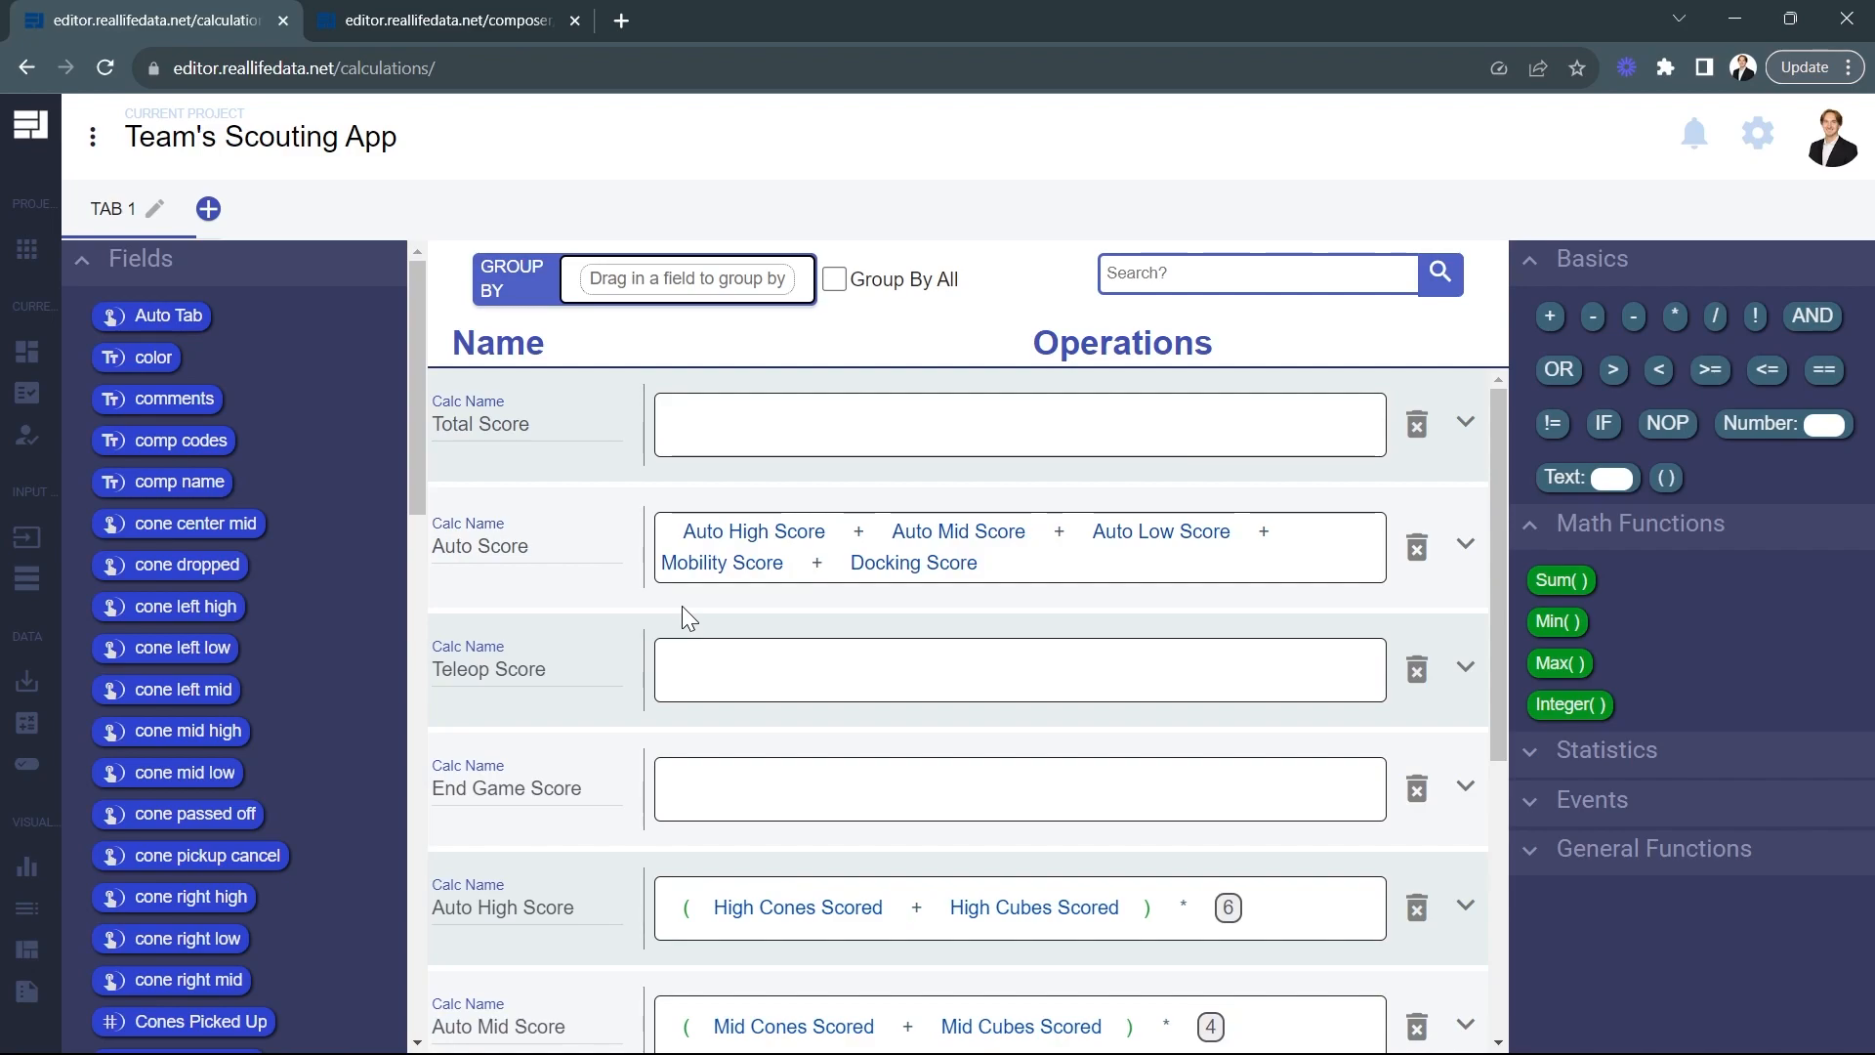
Add a new calculation at the end of the list and name it "Teleop High Score"
{"action": "scroll", "coordinate": [703, 634], "scroll_direction": "down", "scroll_amount": 5}
{"action": "left_click", "coordinate": [832, 992]}
{"action": "left_click", "coordinate": [547, 902]}
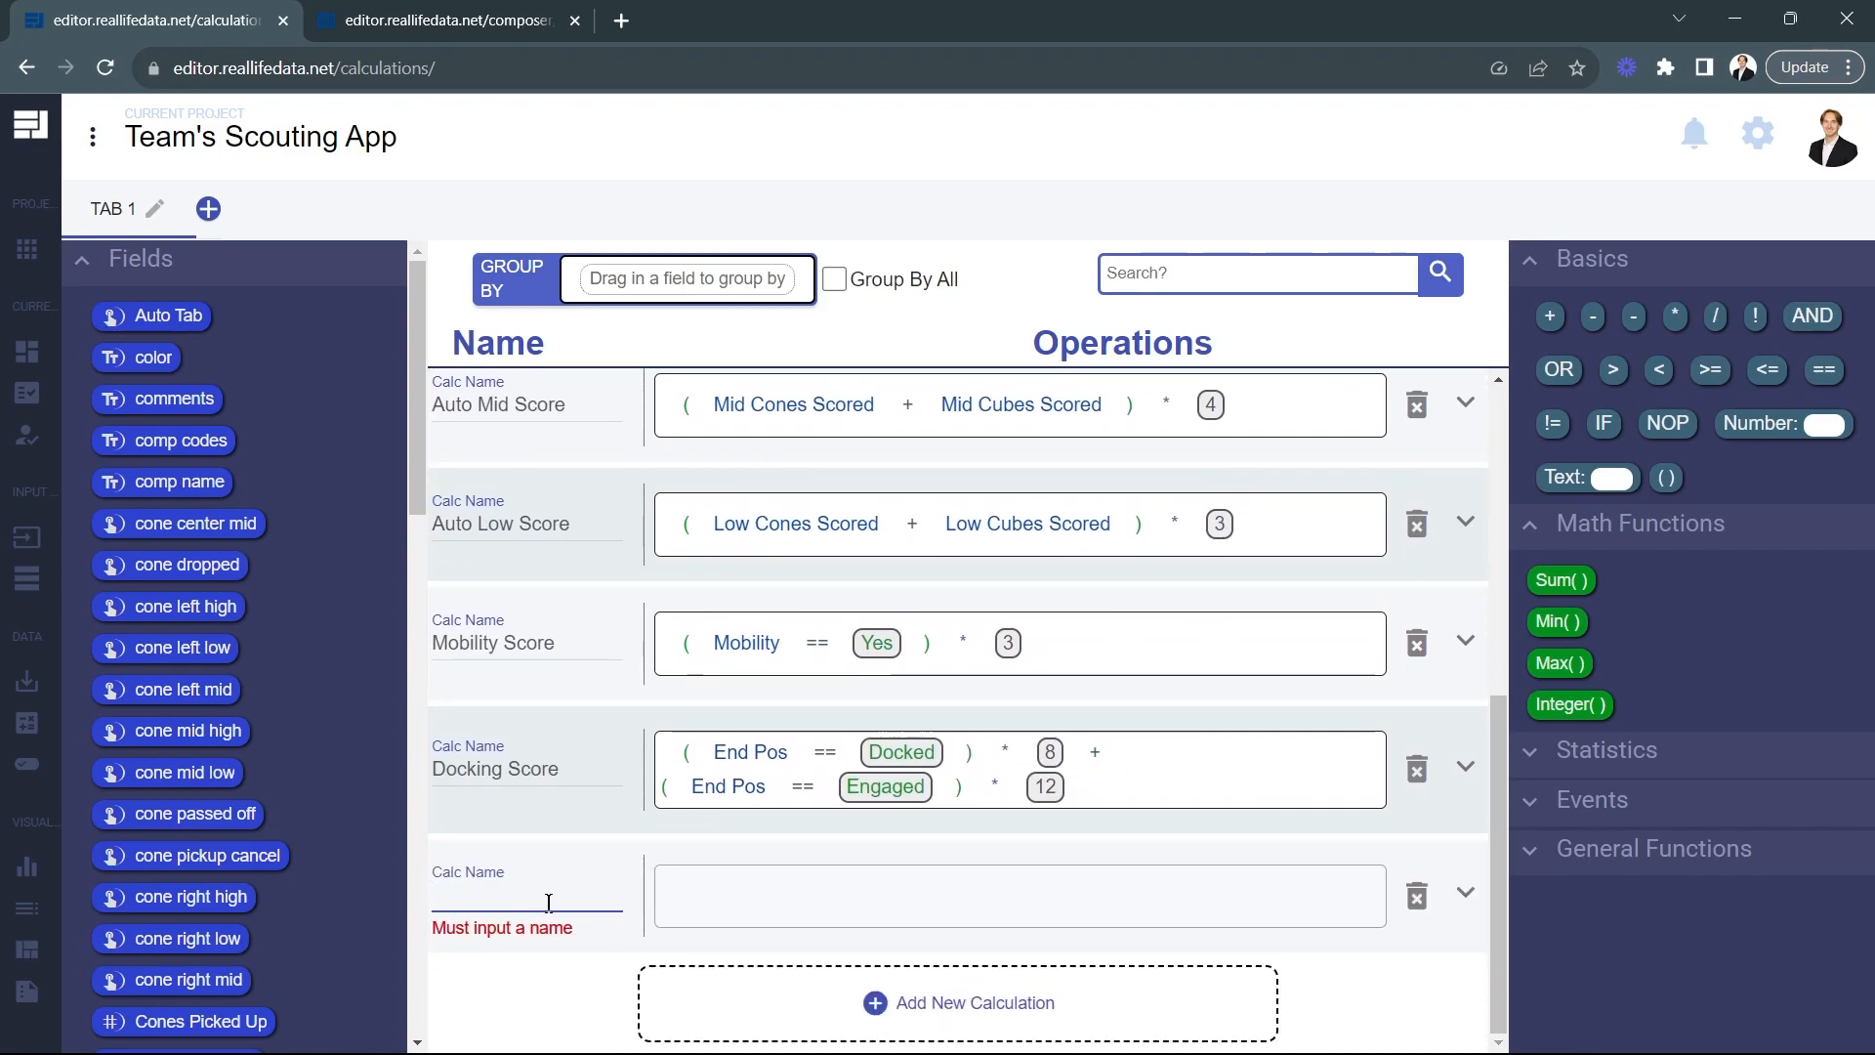
{"action": "type", "text": "Teleop High Score"}
Add another calculation below it and name it "Teleop Mid Score"
{"action": "left_click", "coordinate": [724, 1027]}
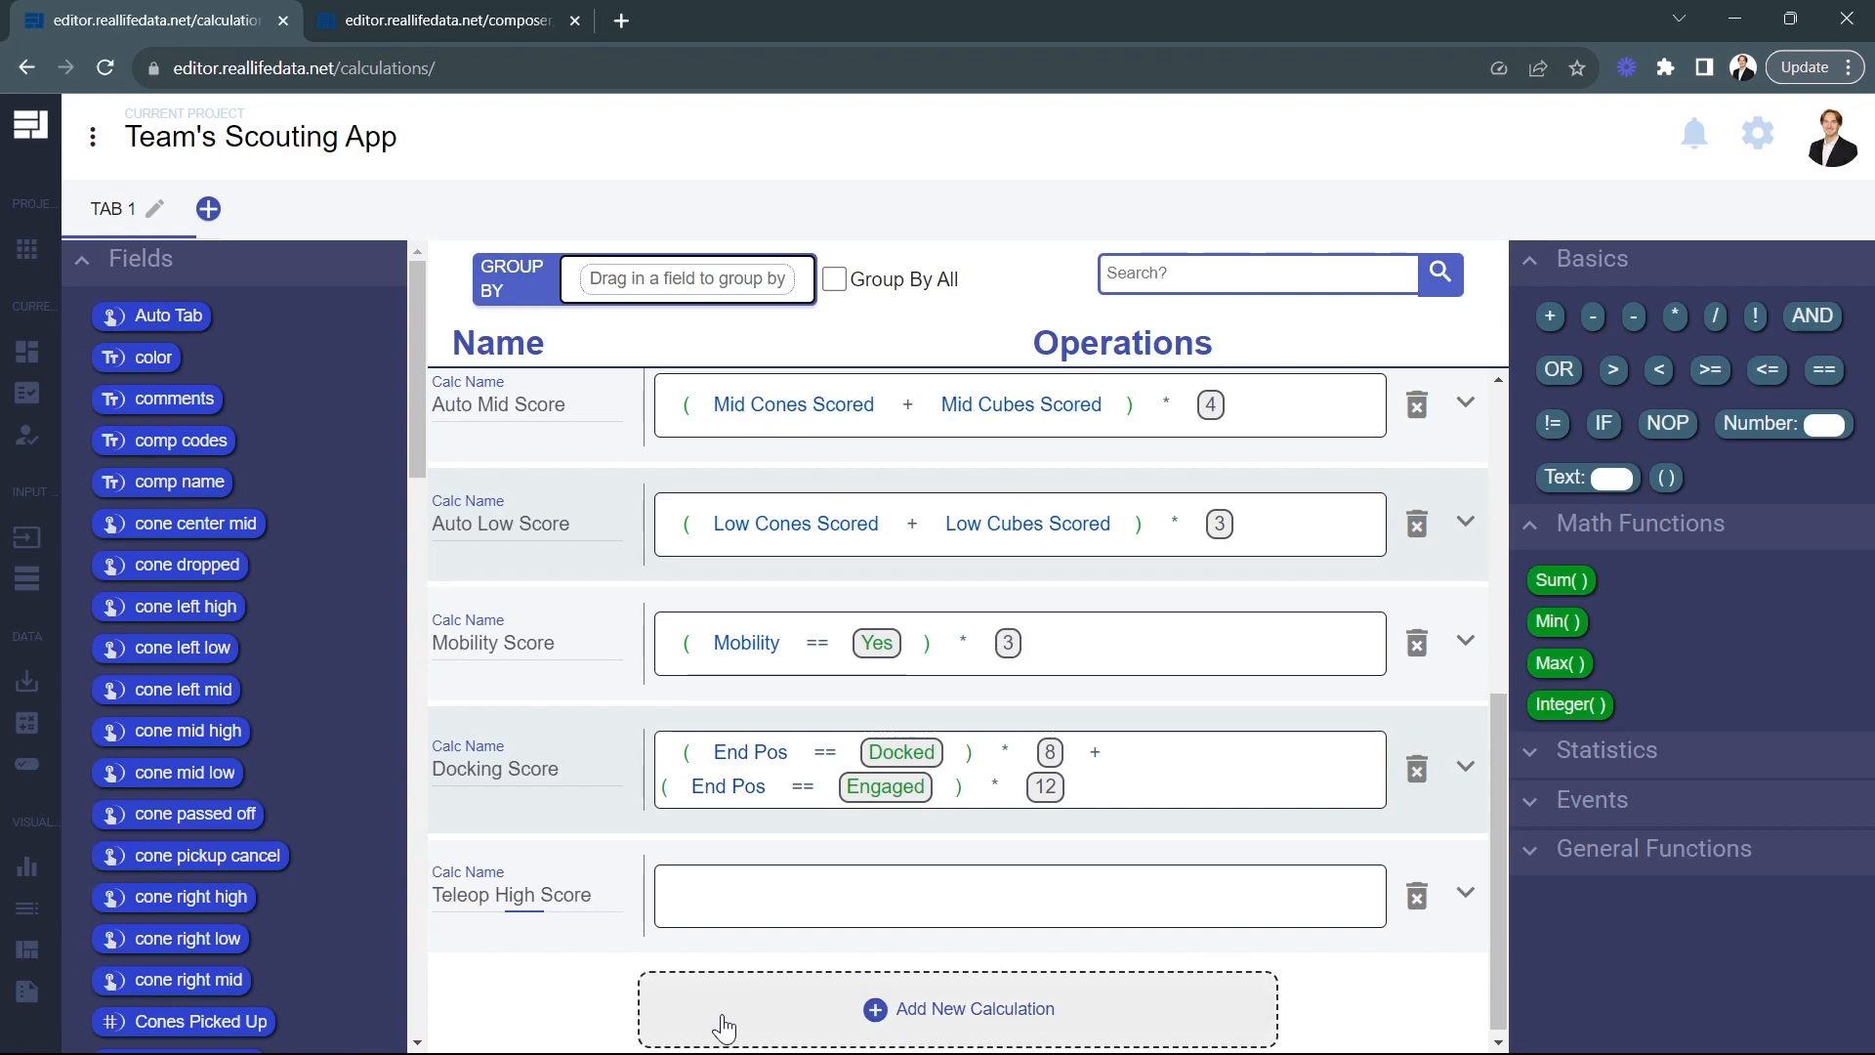
{"action": "scroll", "coordinate": [683, 957], "scroll_direction": "down", "scroll_amount": 1}
{"action": "left_click", "coordinate": [536, 901]}
{"action": "type", "text": "T"}
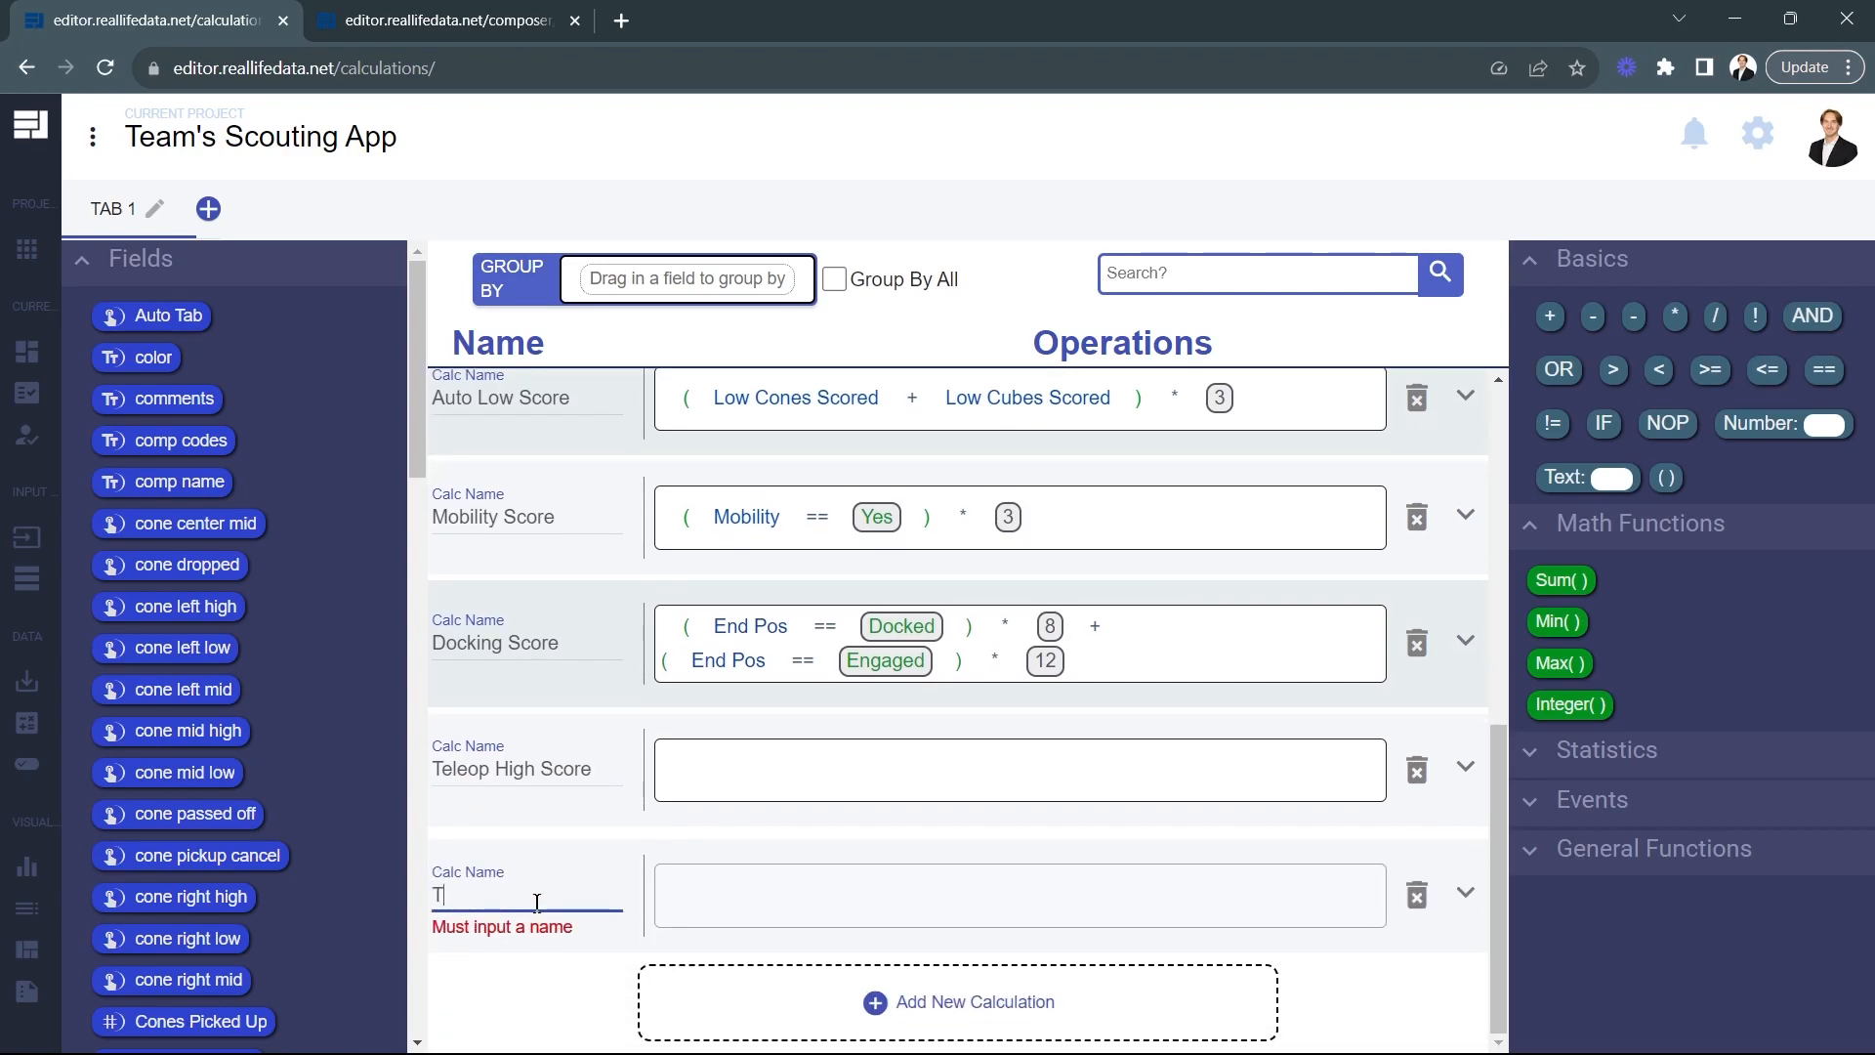
{"action": "type", "text": "leop"}
{"action": "key", "text": "BackSpace"}
{"action": "key", "text": "BackSpace"}
{"action": "key", "text": "BackSpace"}
{"action": "key", "text": "BackSpace"}
{"action": "type", "text": "eleop Mid Score"}
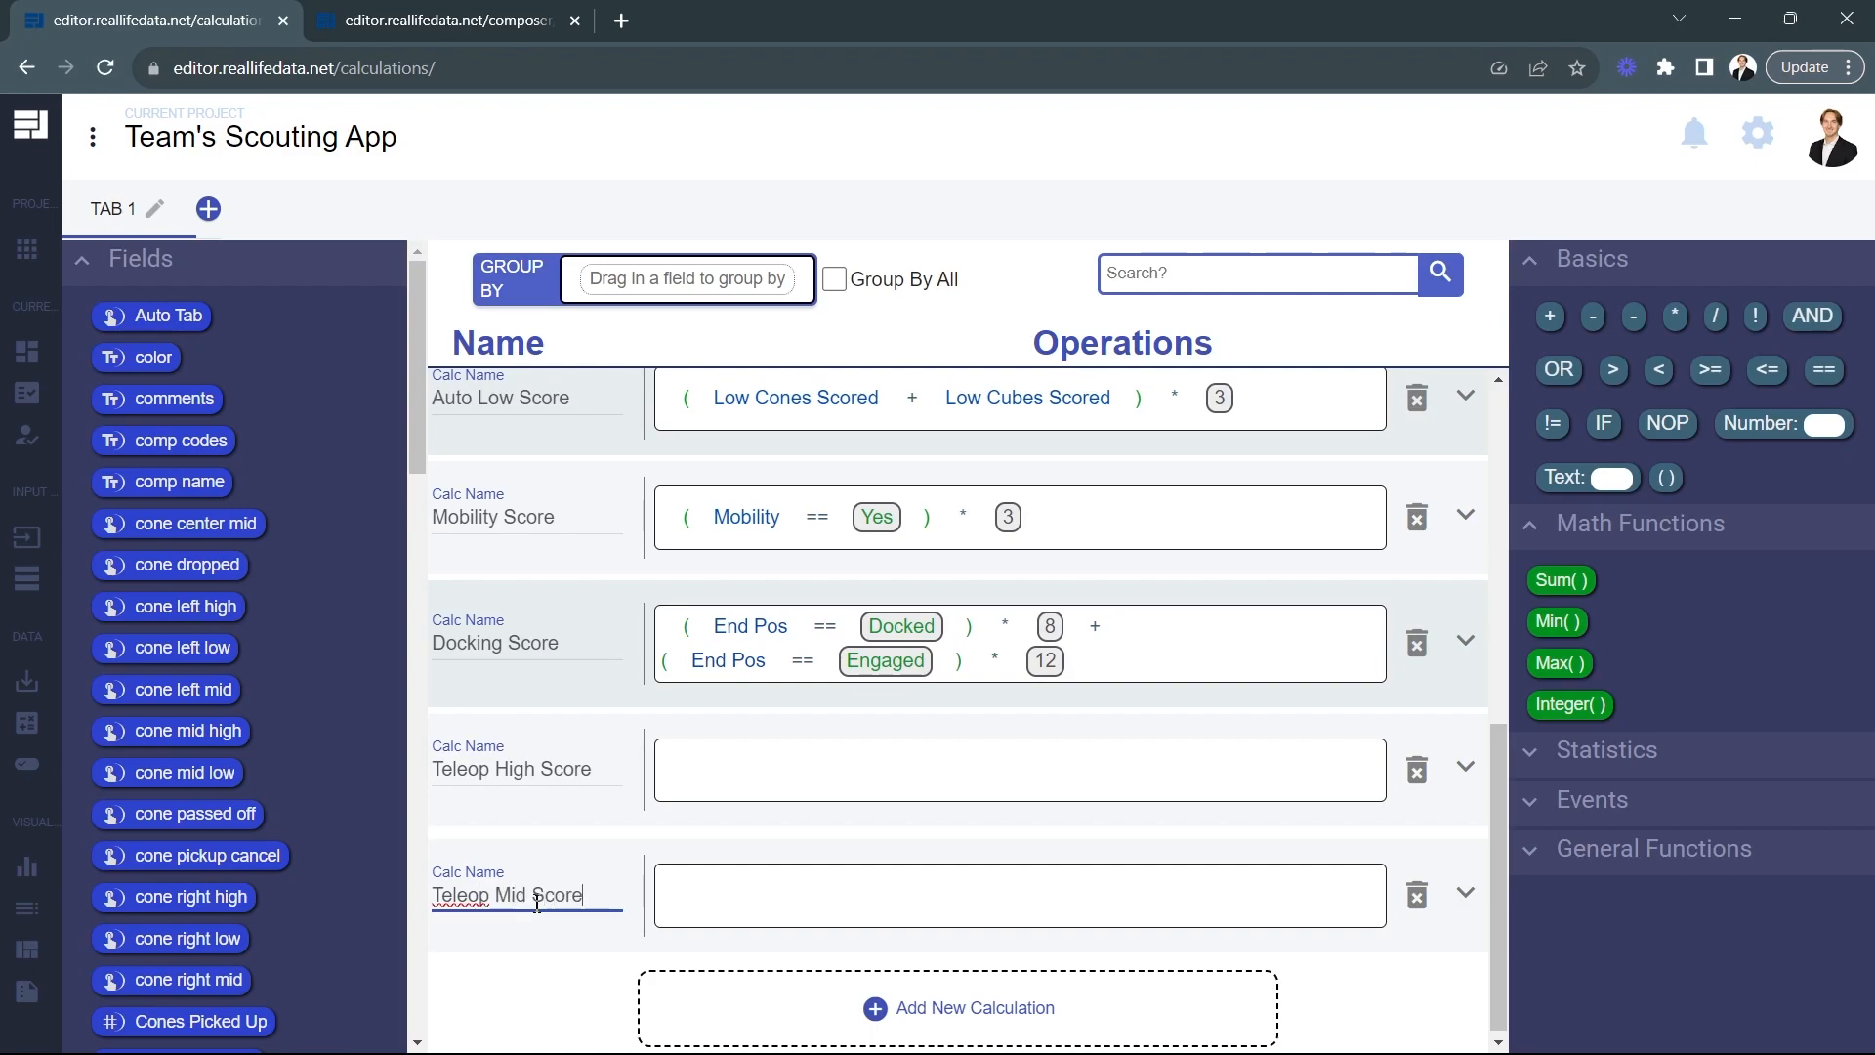
{"action": "key", "text": "Return"}
Name the next new calculation "Teleop Low Score" and expand the Events functions
{"action": "left_click", "coordinate": [512, 1008]}
{"action": "type", "text": "Teleop "}
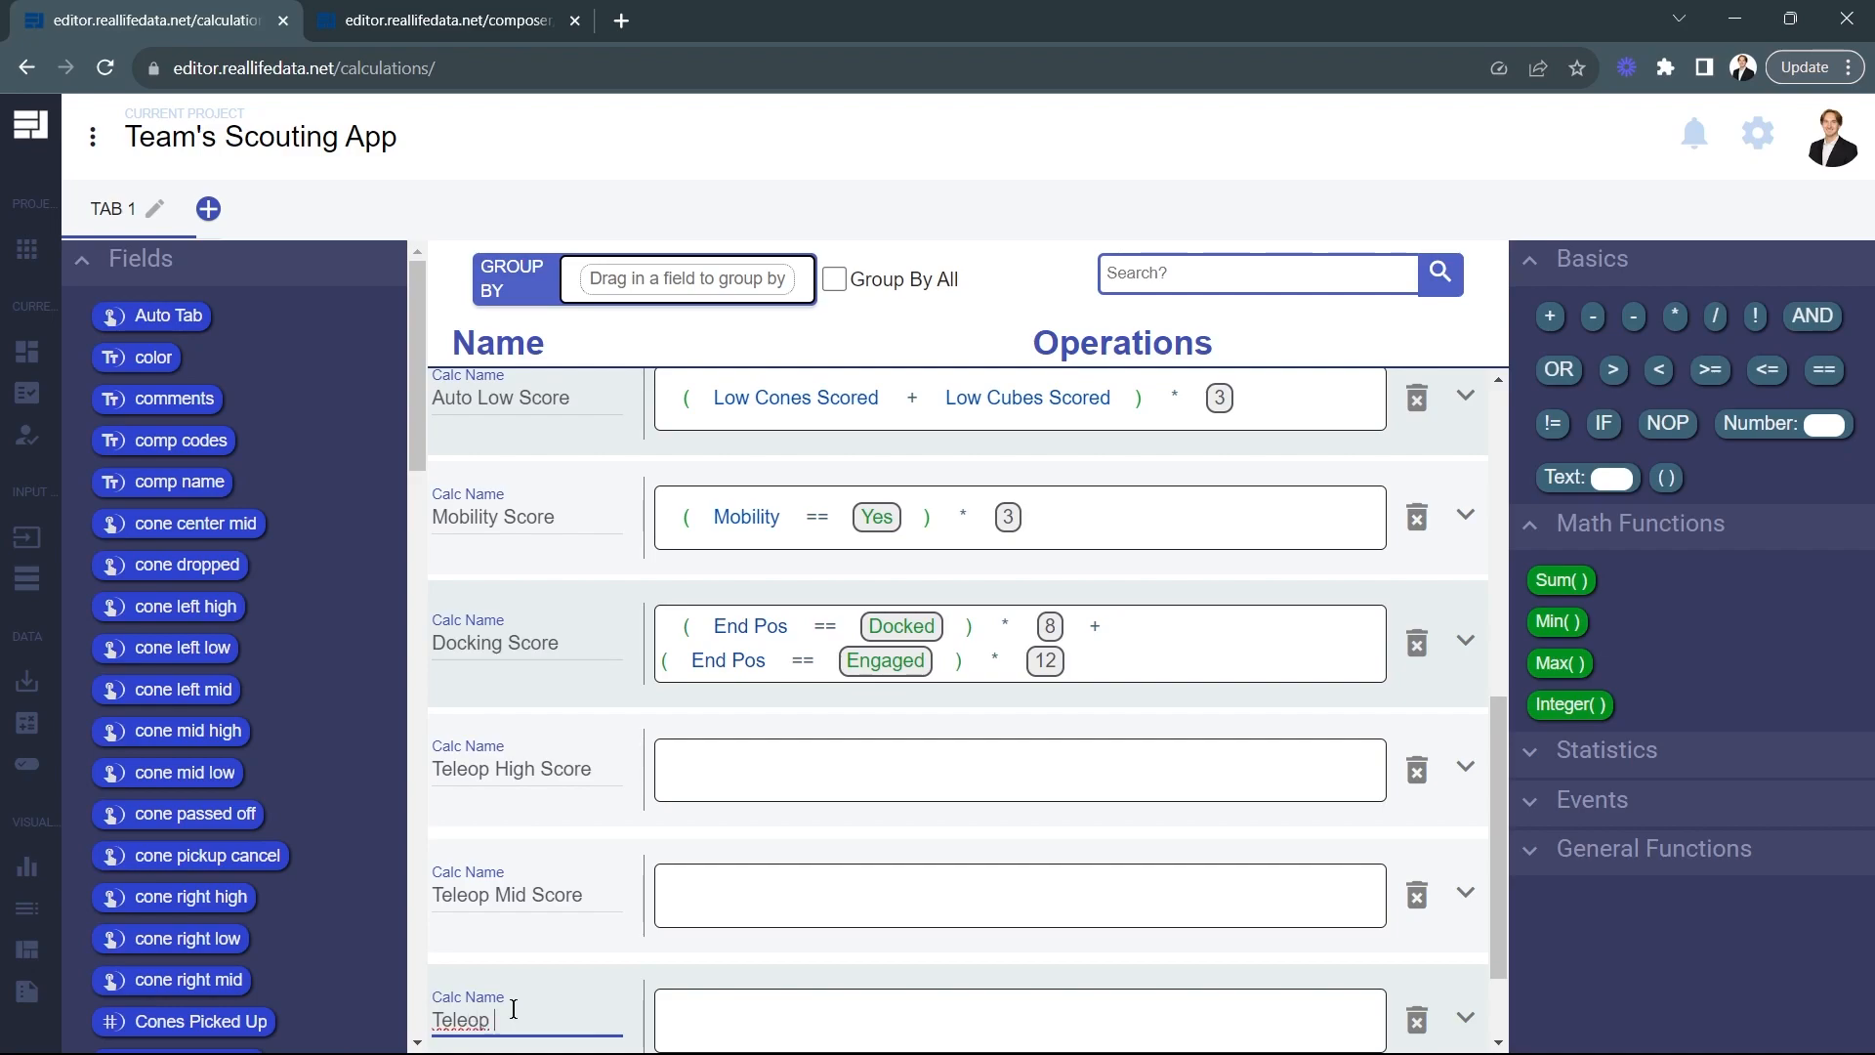
{"action": "type", "text": "Low Score"}
{"action": "key", "text": "Return"}
{"action": "scroll", "coordinate": [596, 953], "scroll_direction": "down", "scroll_amount": 1}
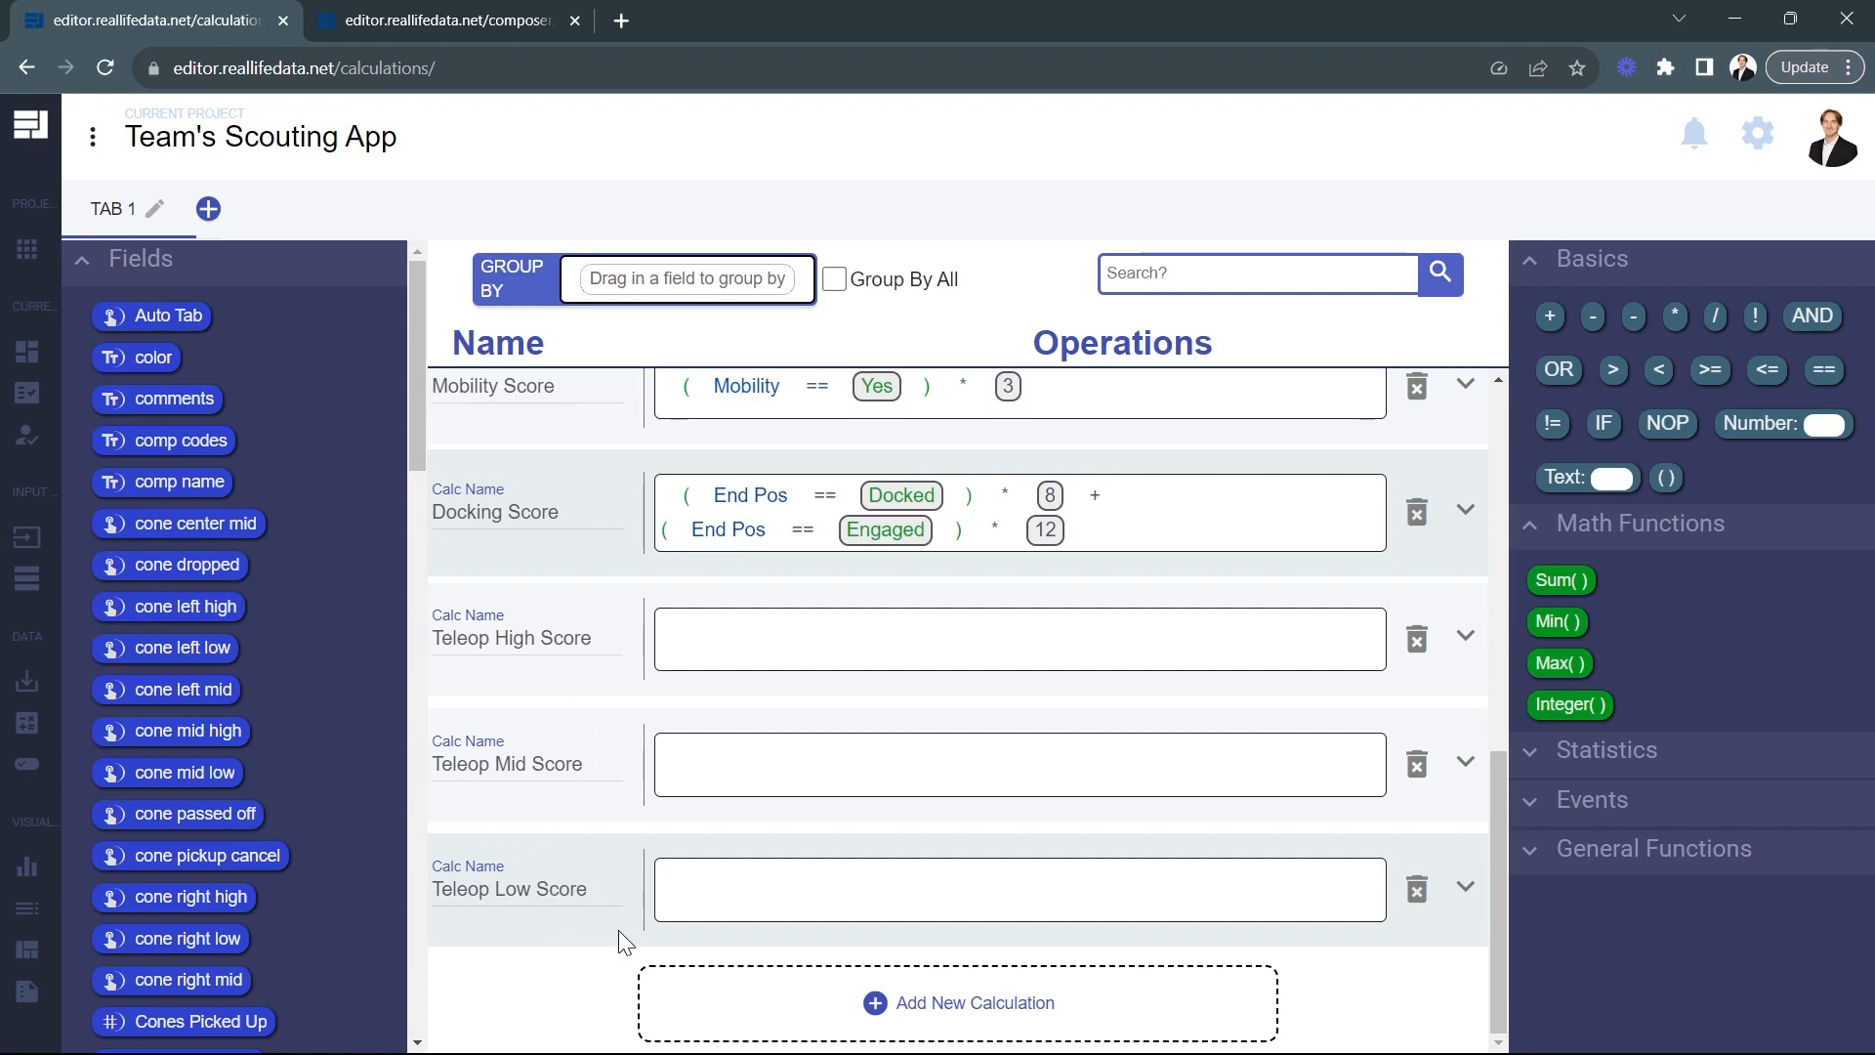
{"action": "left_click", "coordinate": [1606, 810]}
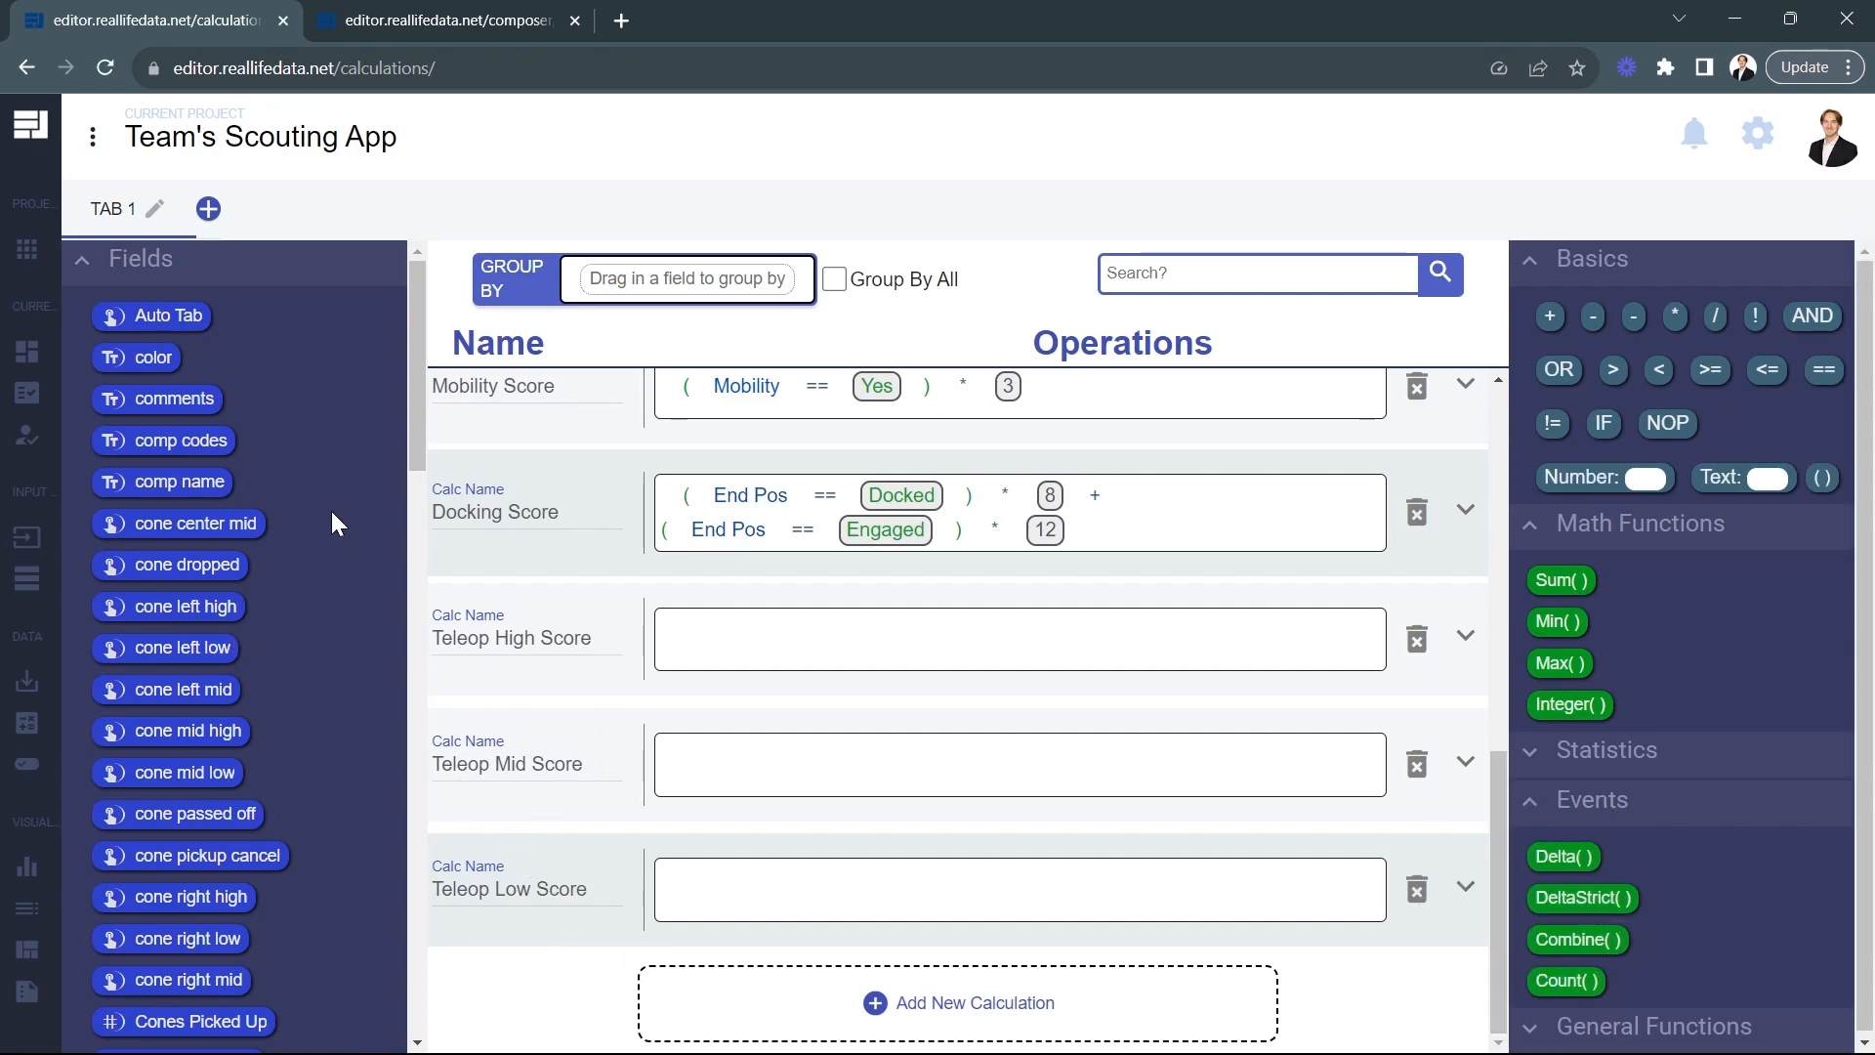
In the Scouting Input form, examine the Teleop page and the Cone Pickup Scoring group to see which buttons record scored items
{"action": "left_click", "coordinate": [522, 14]}
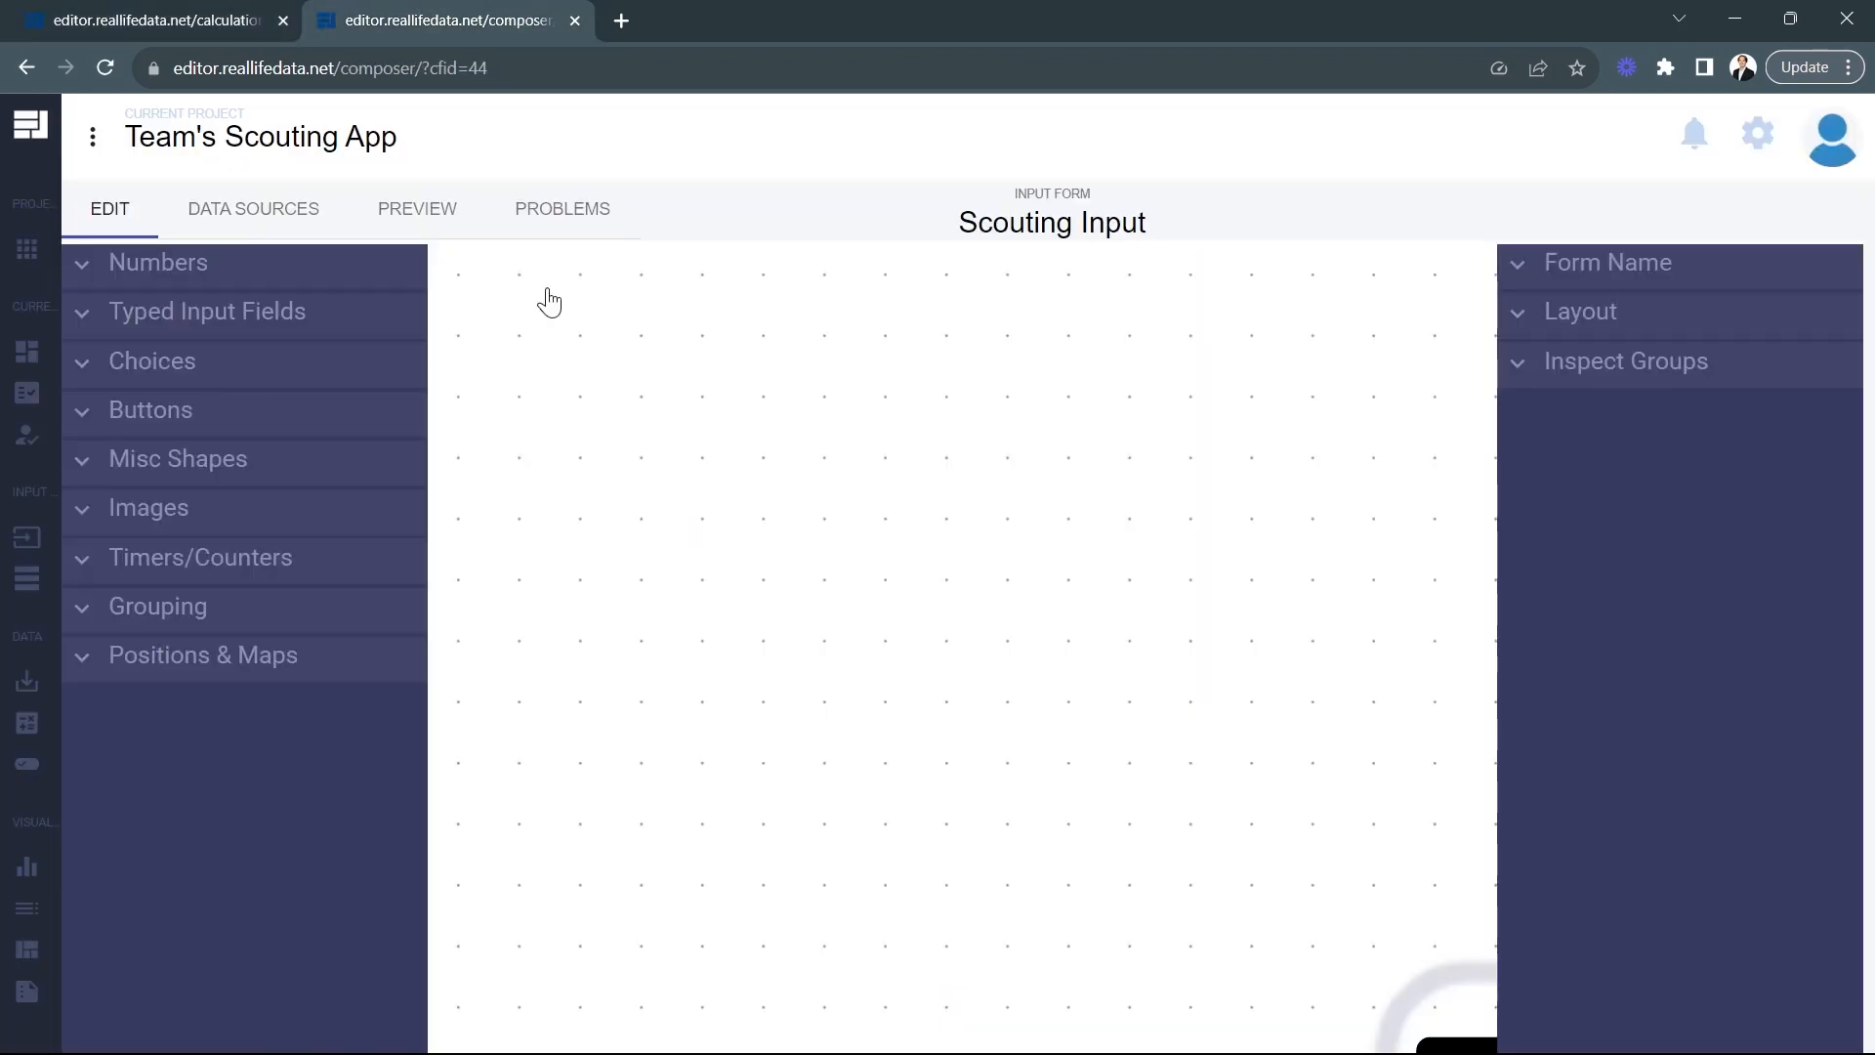
{"action": "scroll", "coordinate": [815, 581], "scroll_direction": "up", "scroll_amount": 5}
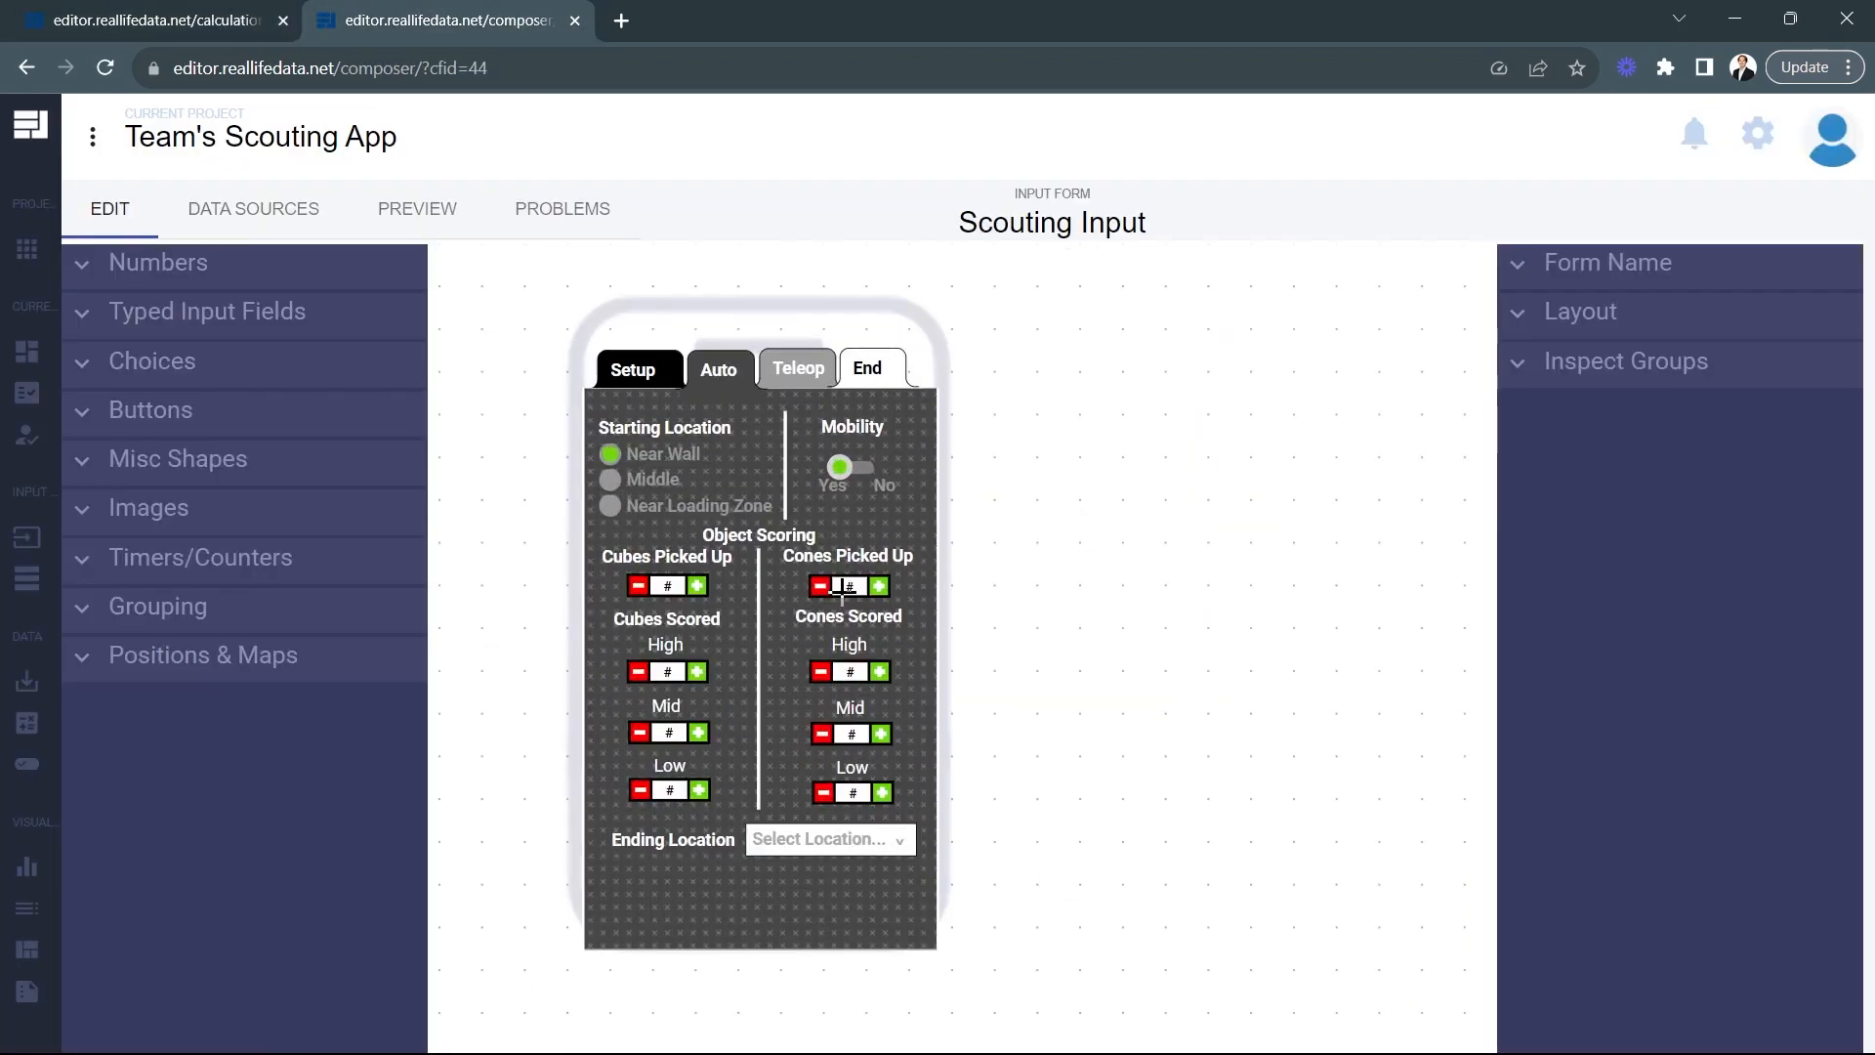
{"action": "left_click_drag", "start_coordinate": [968, 626], "coordinate": [1014, 626]}
{"action": "scroll", "coordinate": [1021, 637], "scroll_direction": "up", "scroll_amount": 4}
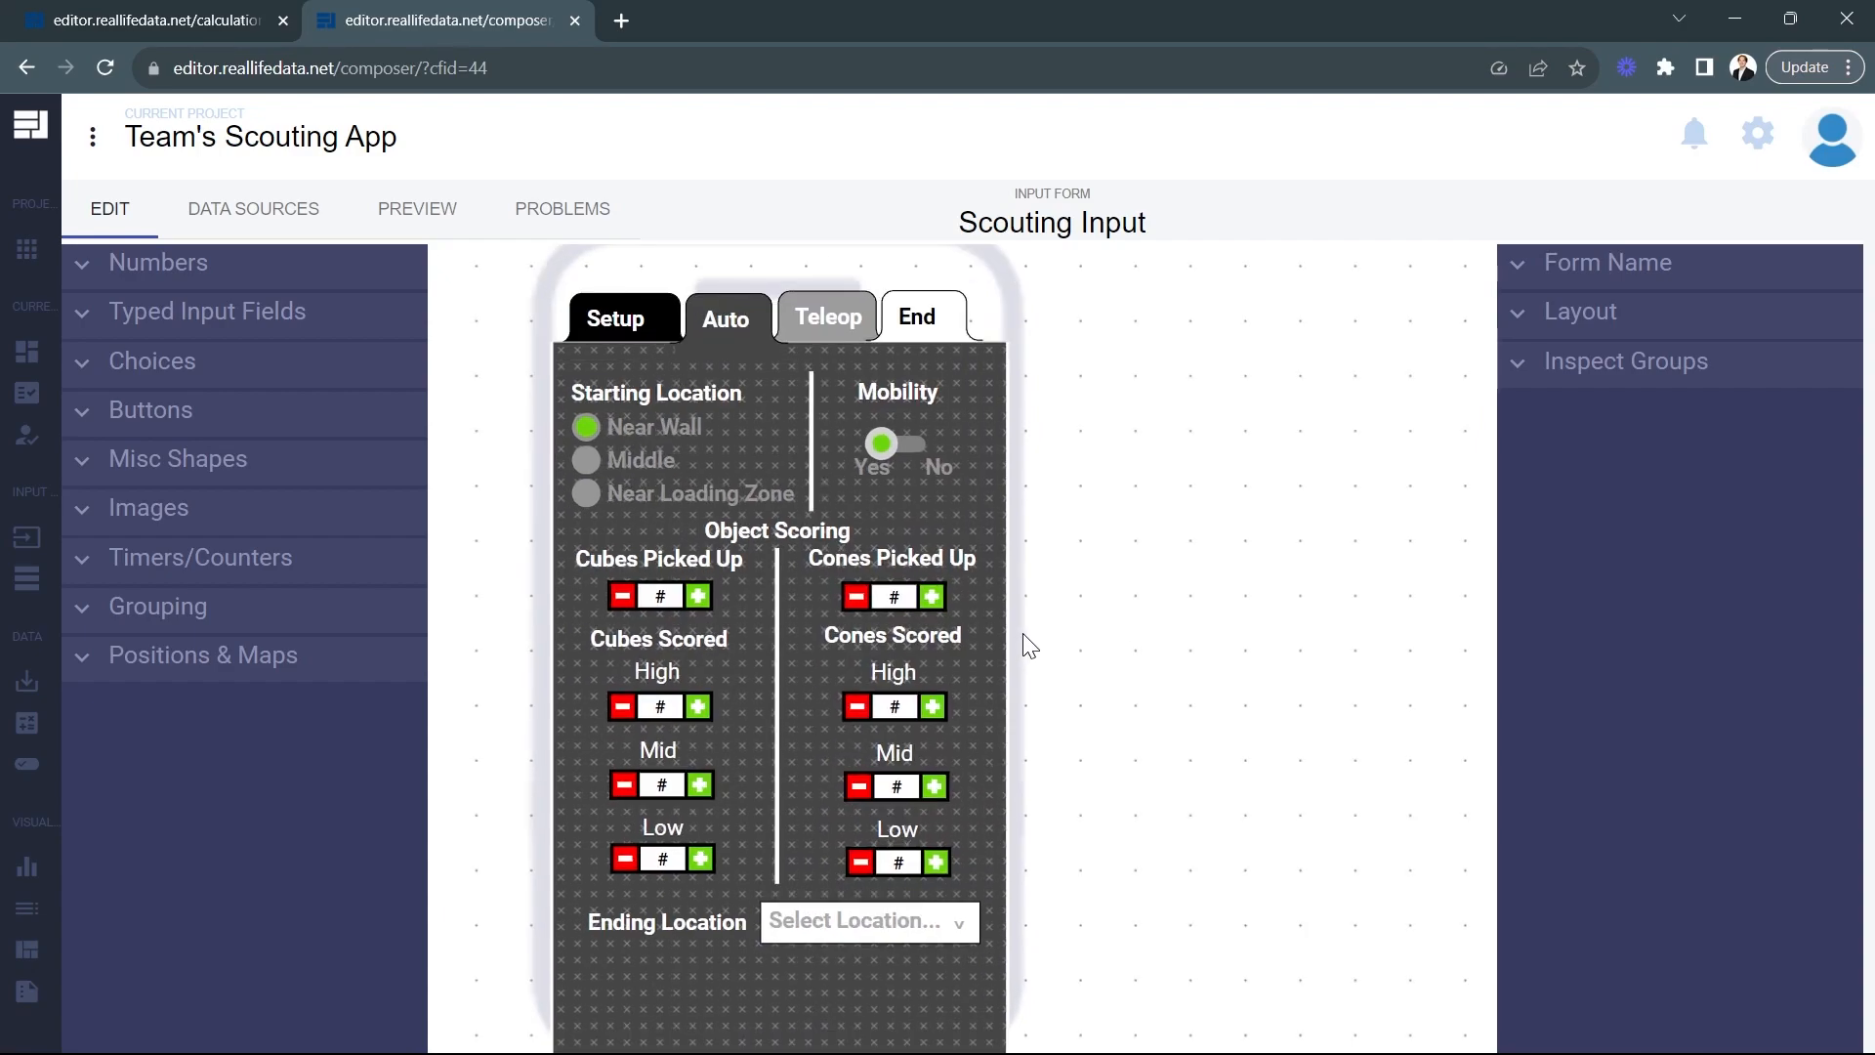
{"action": "left_click", "coordinate": [828, 341]}
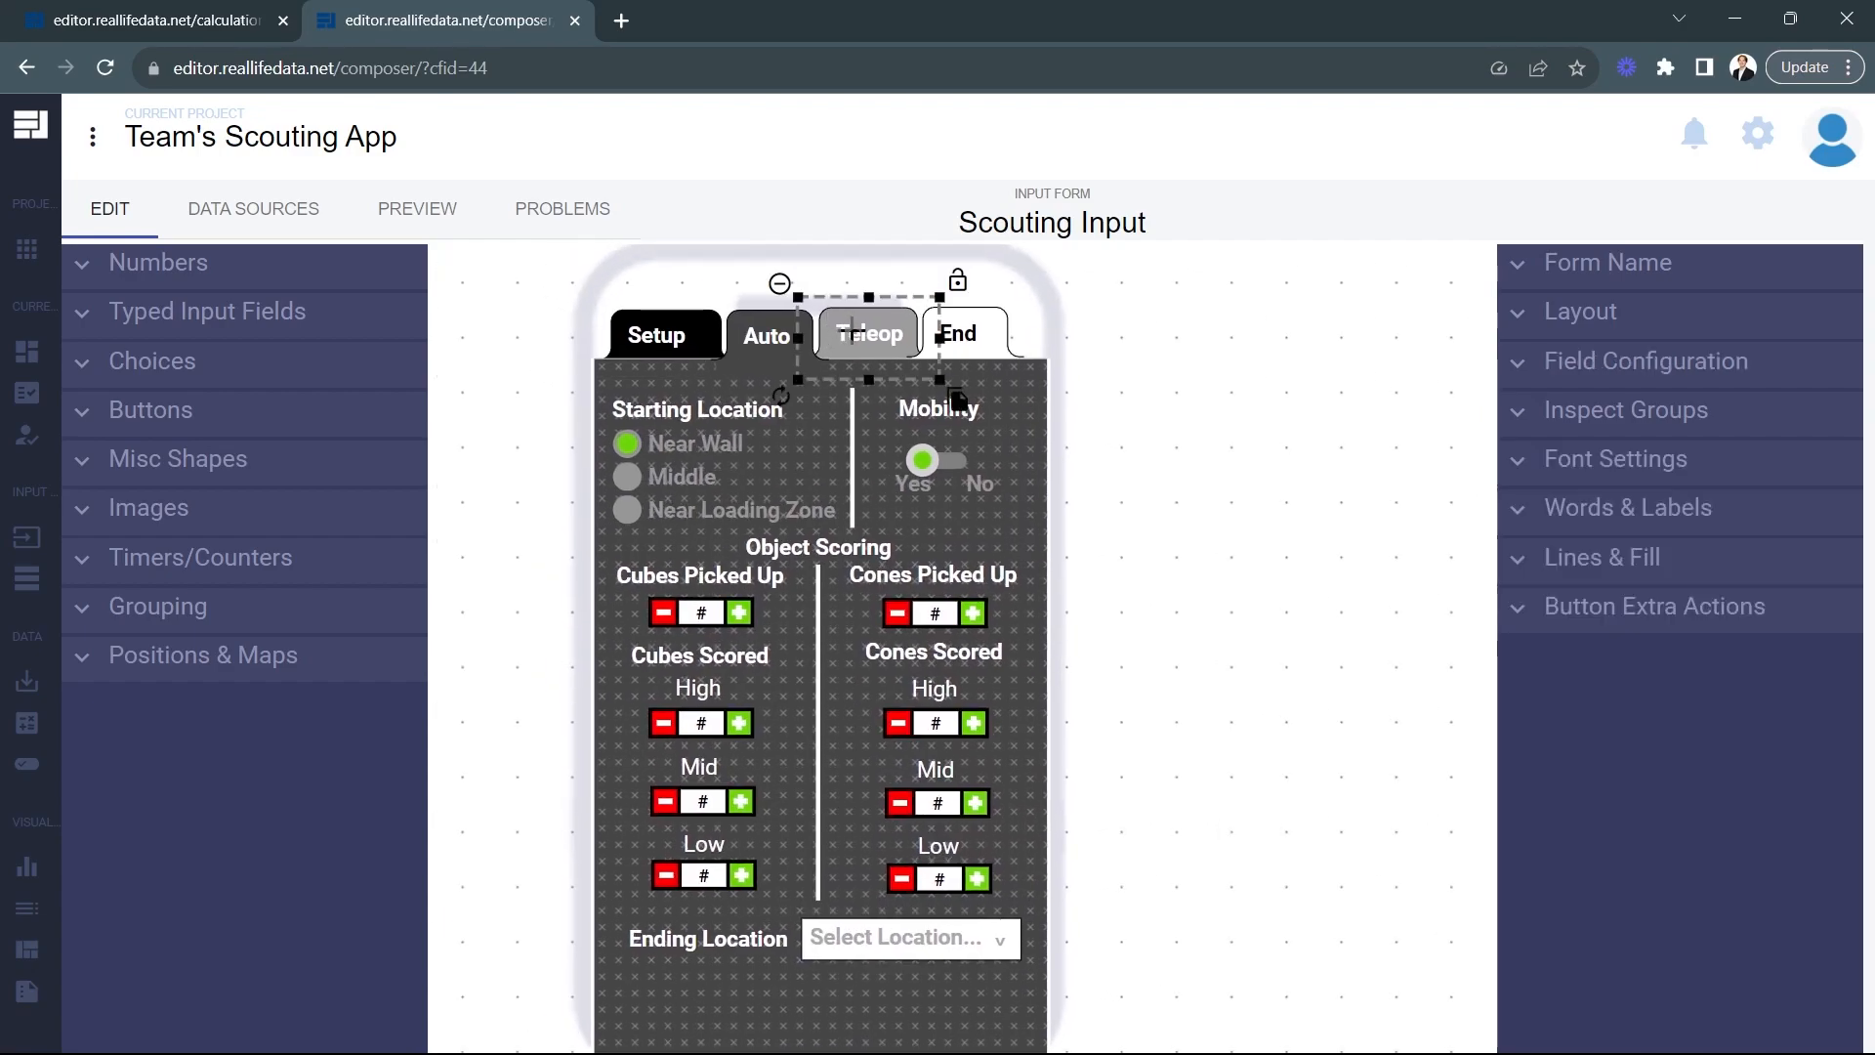
{"action": "left_click", "coordinate": [1560, 411]}
{"action": "left_click", "coordinate": [1538, 599]}
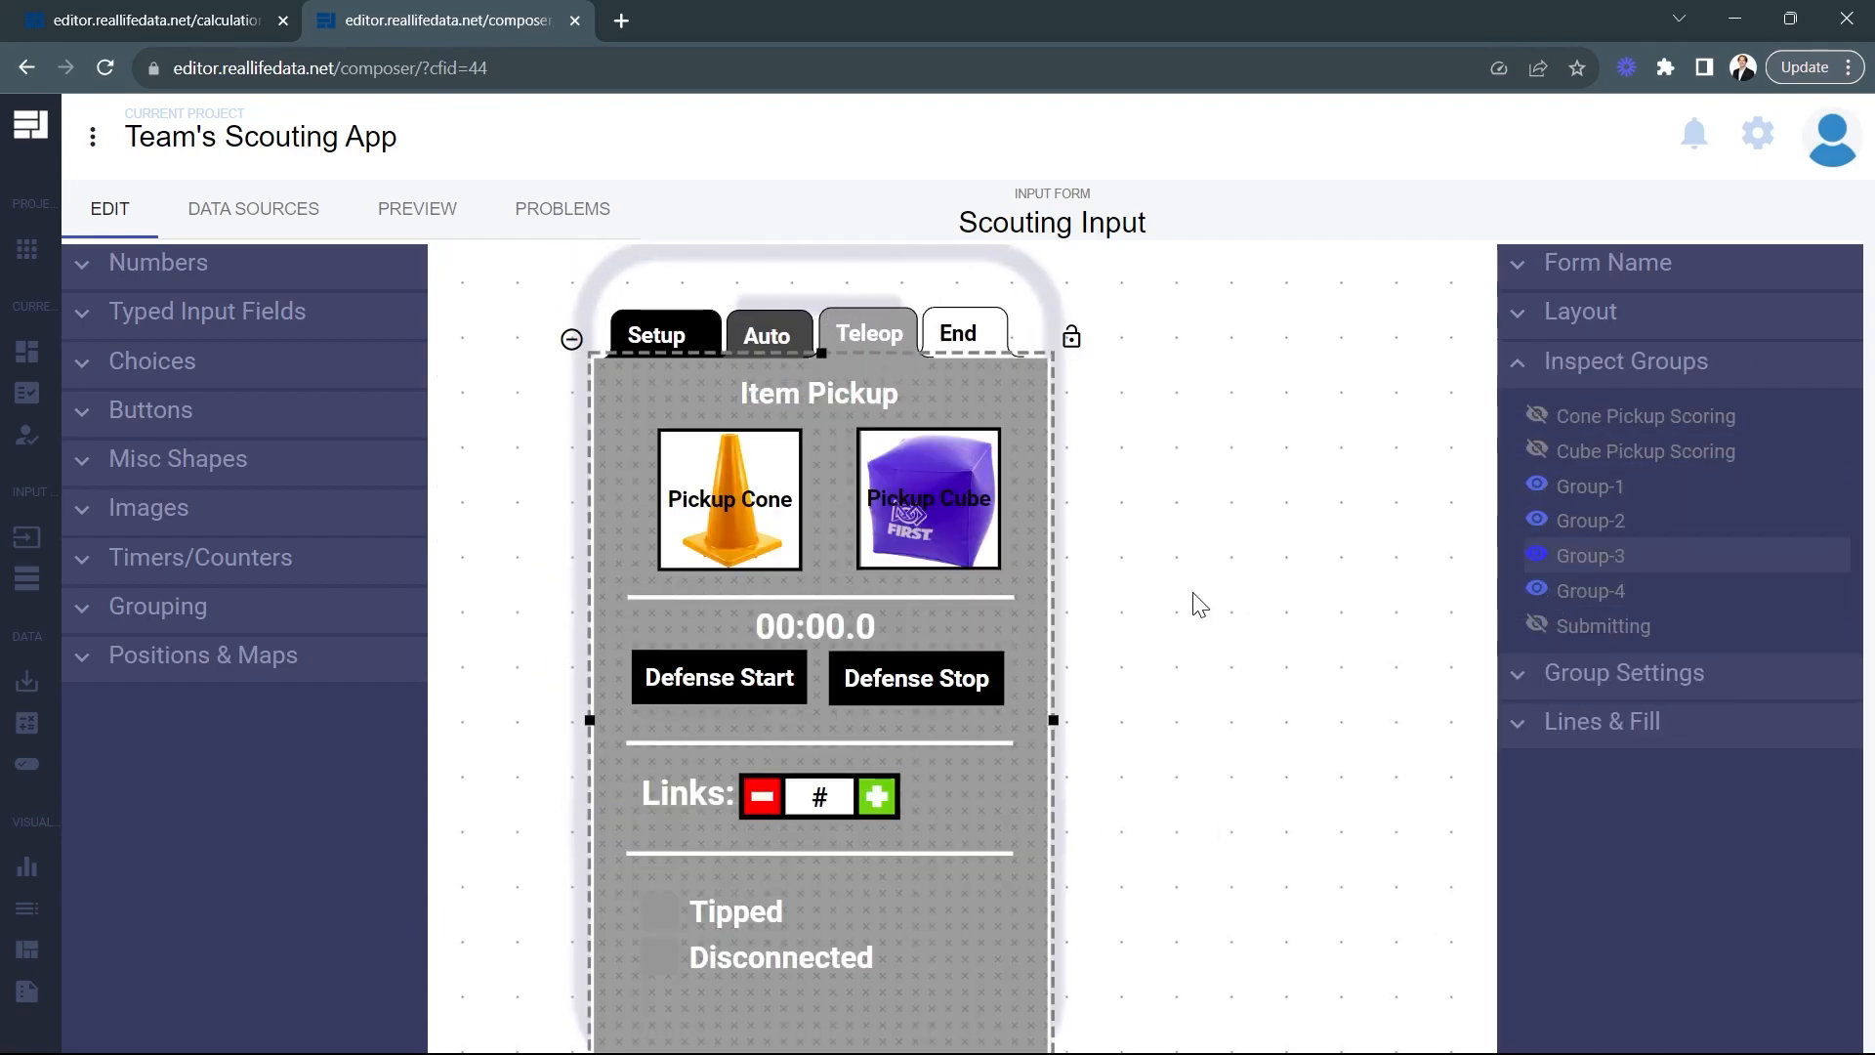
{"action": "left_click_drag", "start_coordinate": [1194, 600], "coordinate": [1228, 488]}
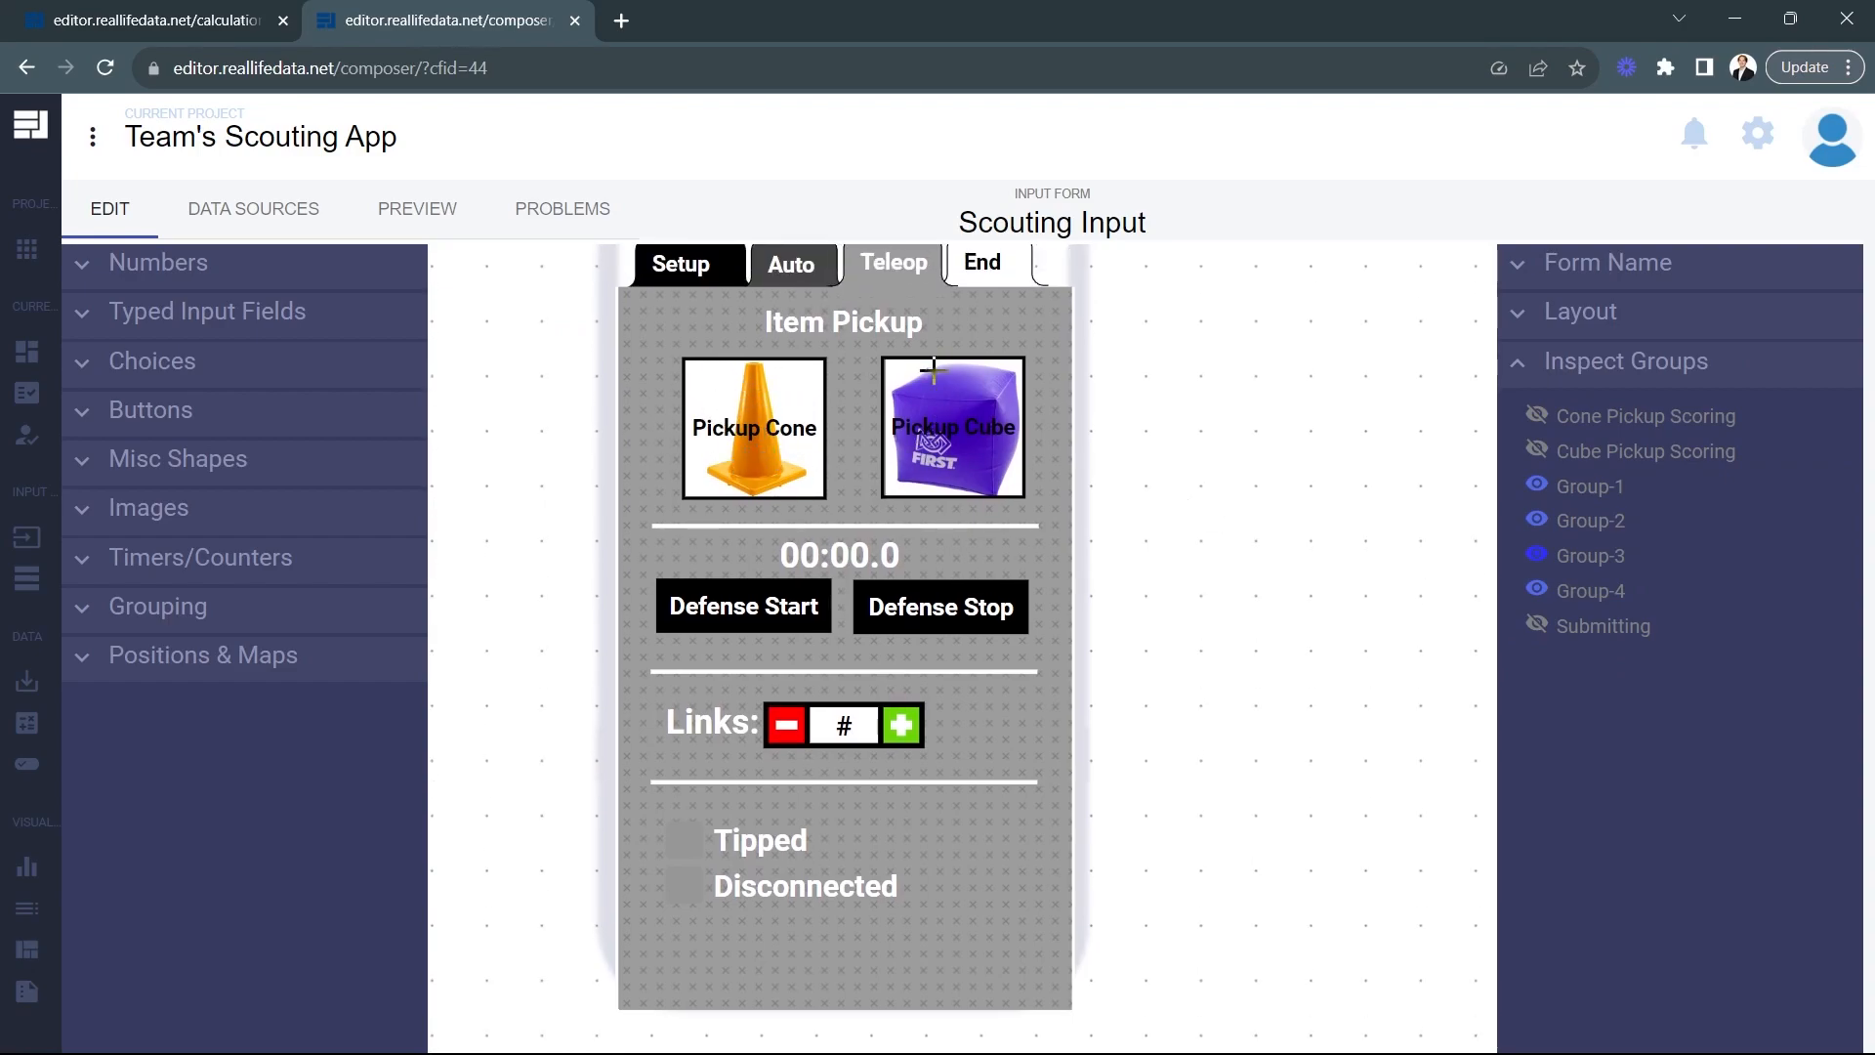
{"action": "left_click_drag", "start_coordinate": [1197, 457], "coordinate": [1196, 487]}
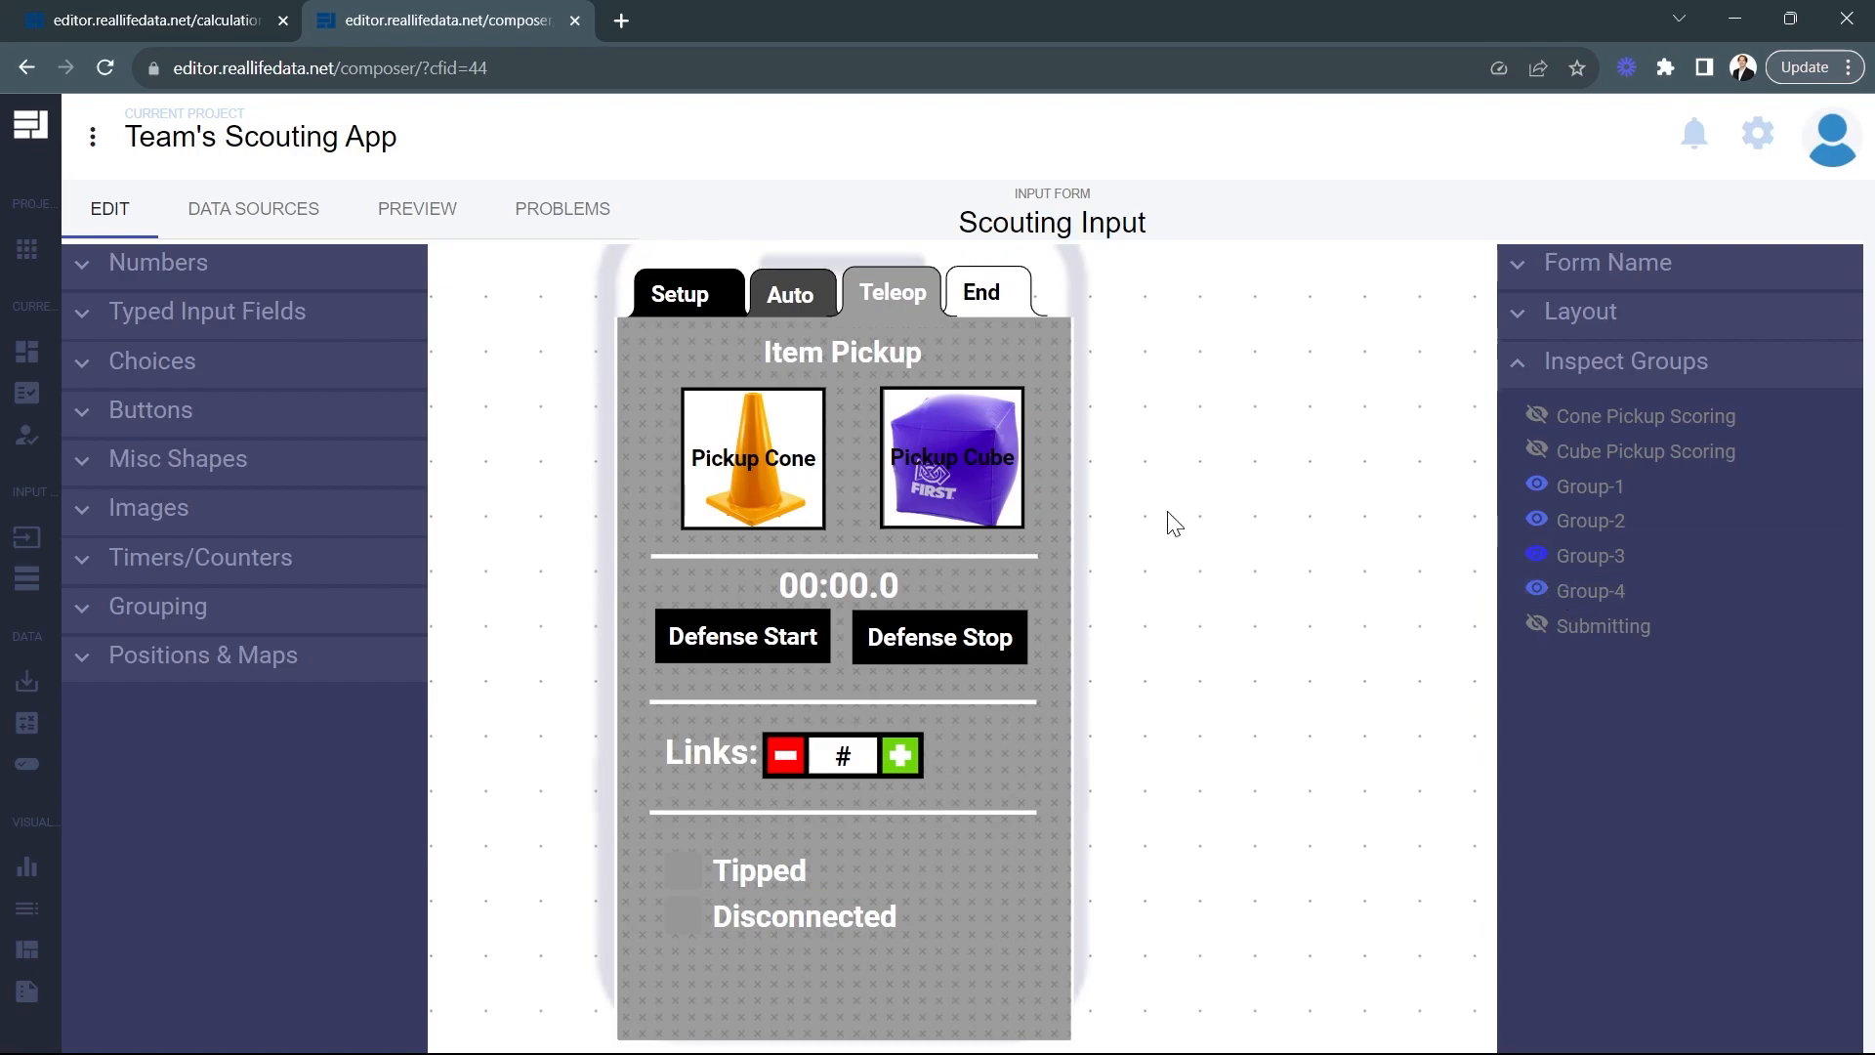
{"action": "left_click", "coordinate": [1538, 410]}
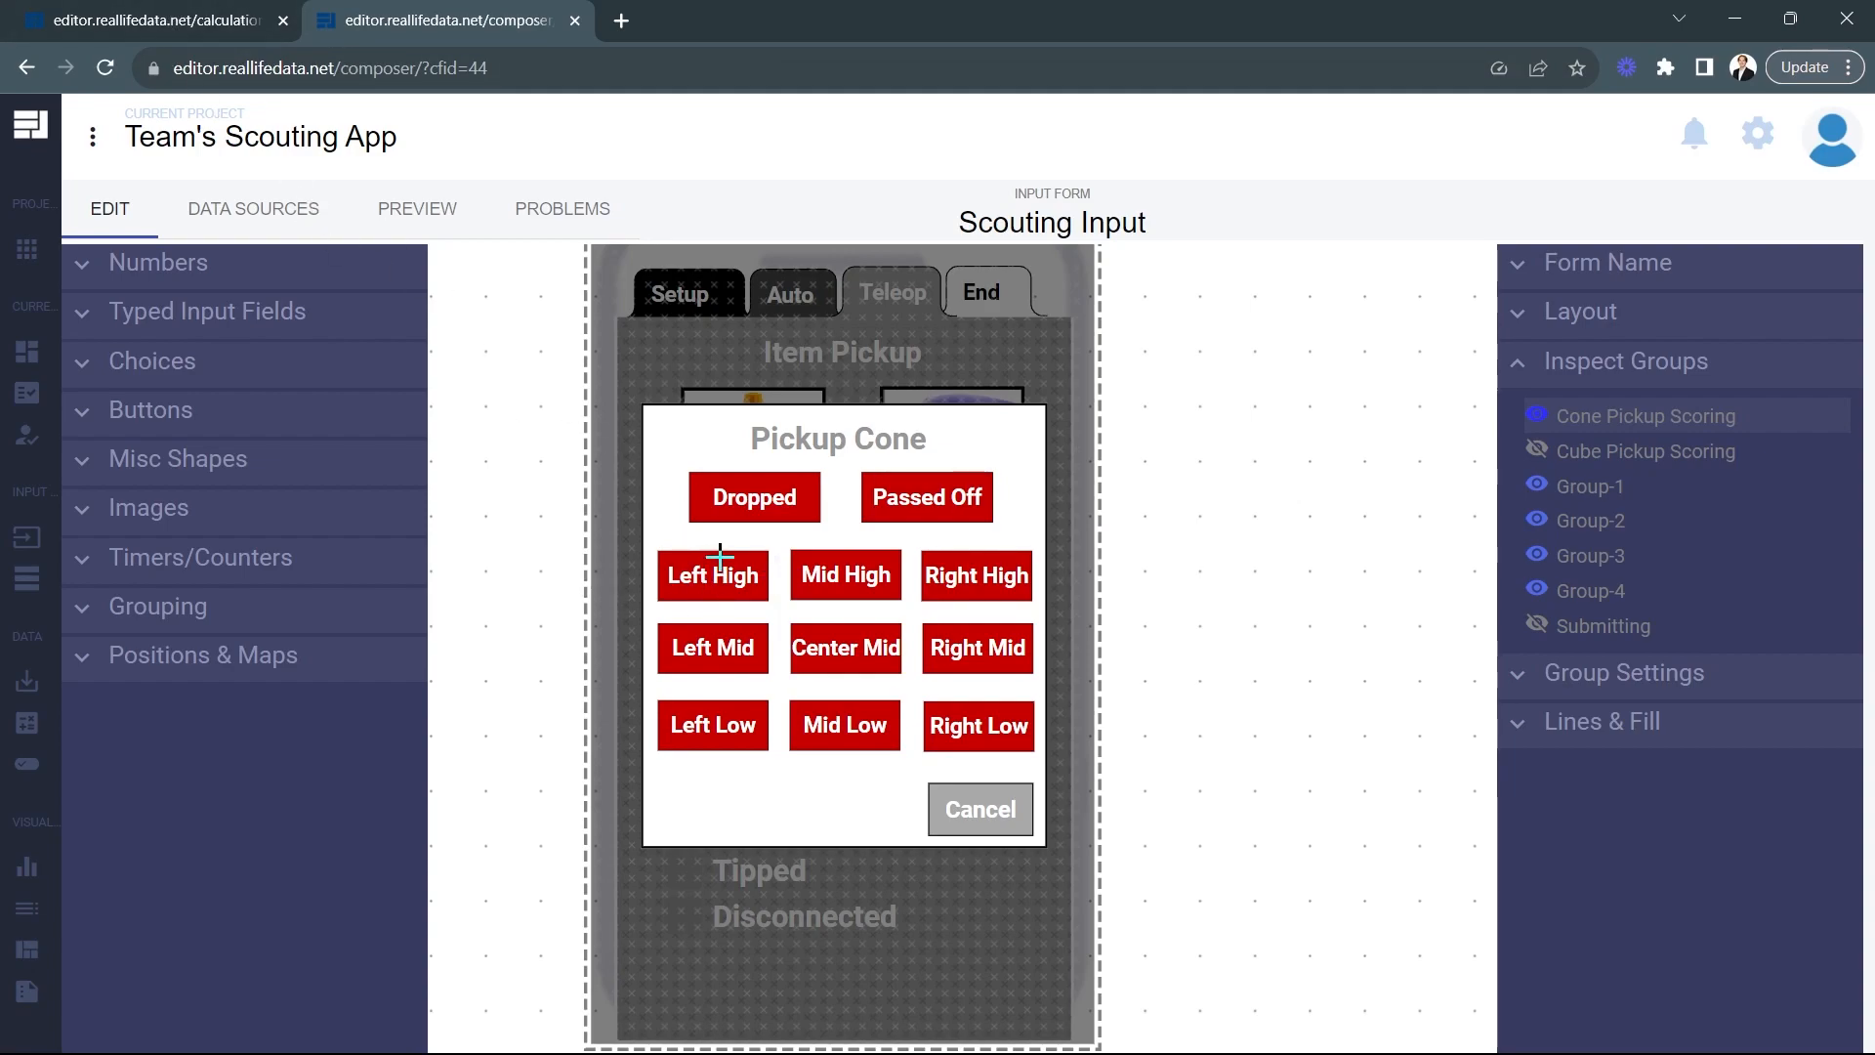
Return to the calculations page and add a calculation named "Teleop High Items"
{"action": "left_click", "coordinate": [156, 20]}
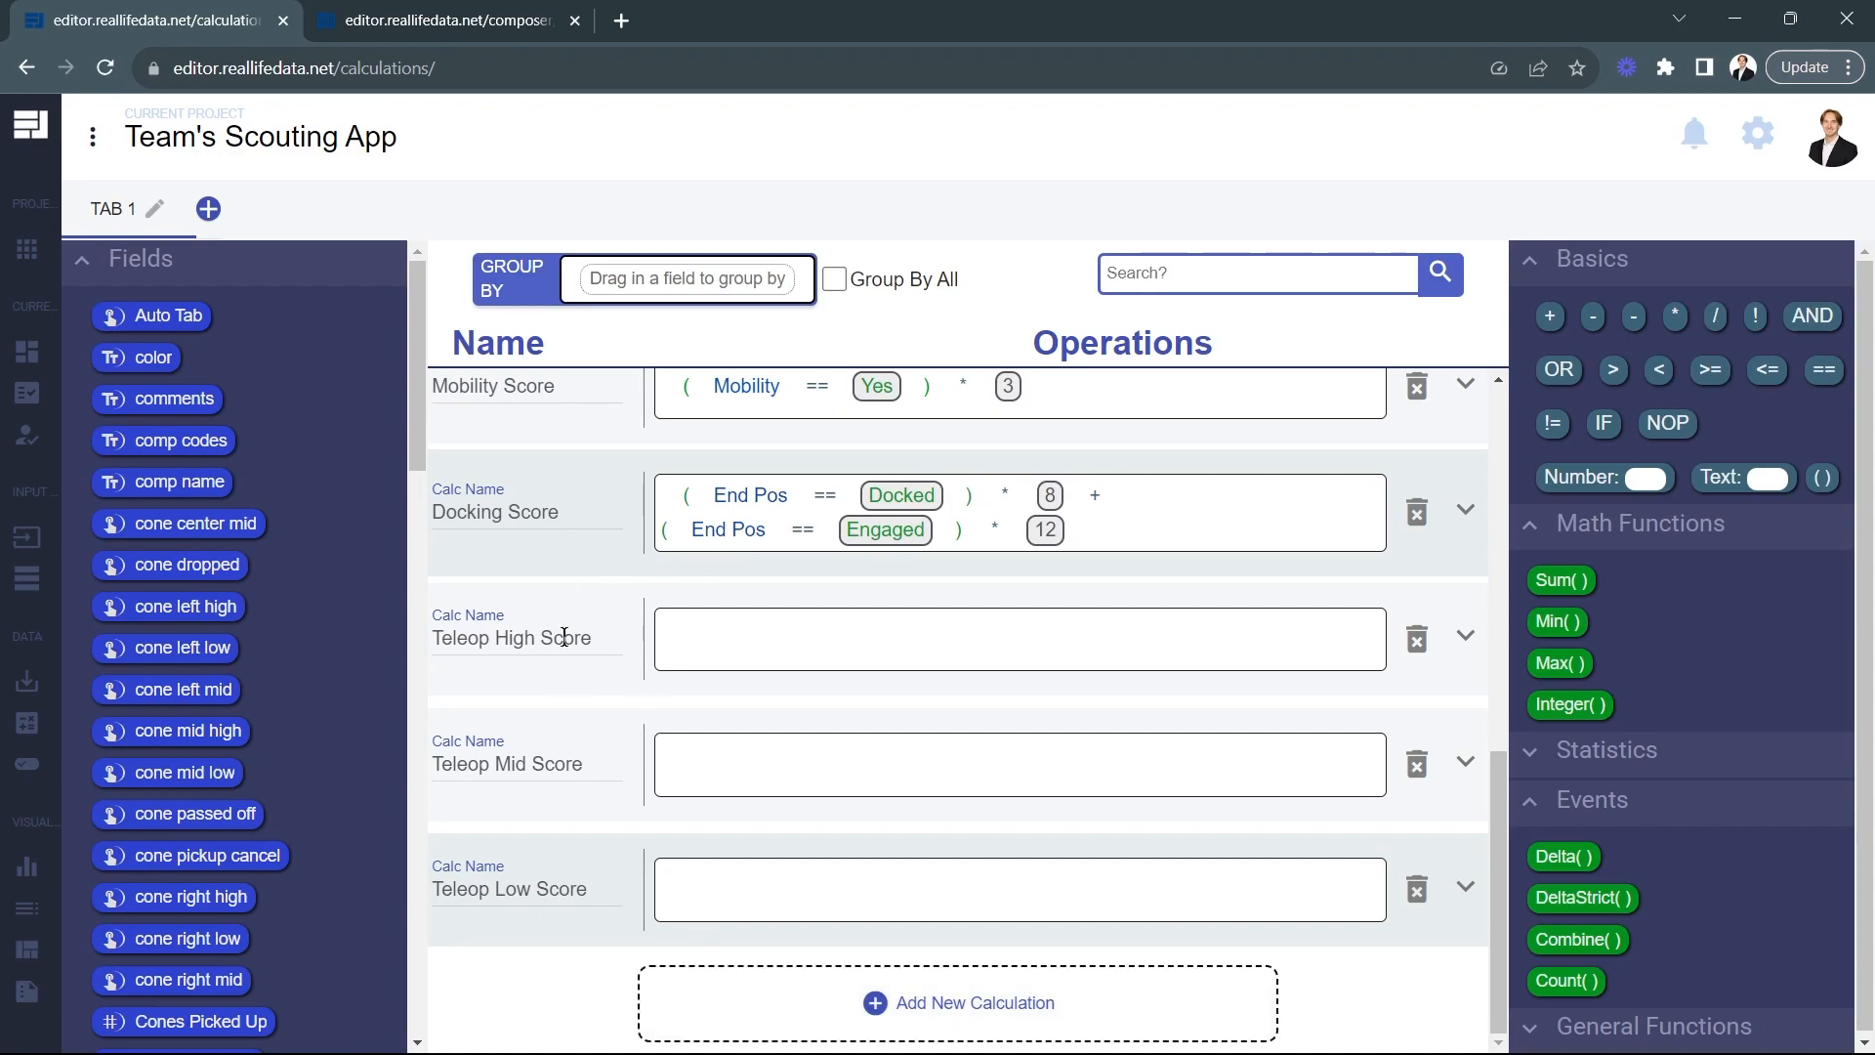
{"action": "left_click", "coordinate": [697, 982]}
{"action": "left_click", "coordinate": [538, 892]}
{"action": "type", "text": "Teleo"}
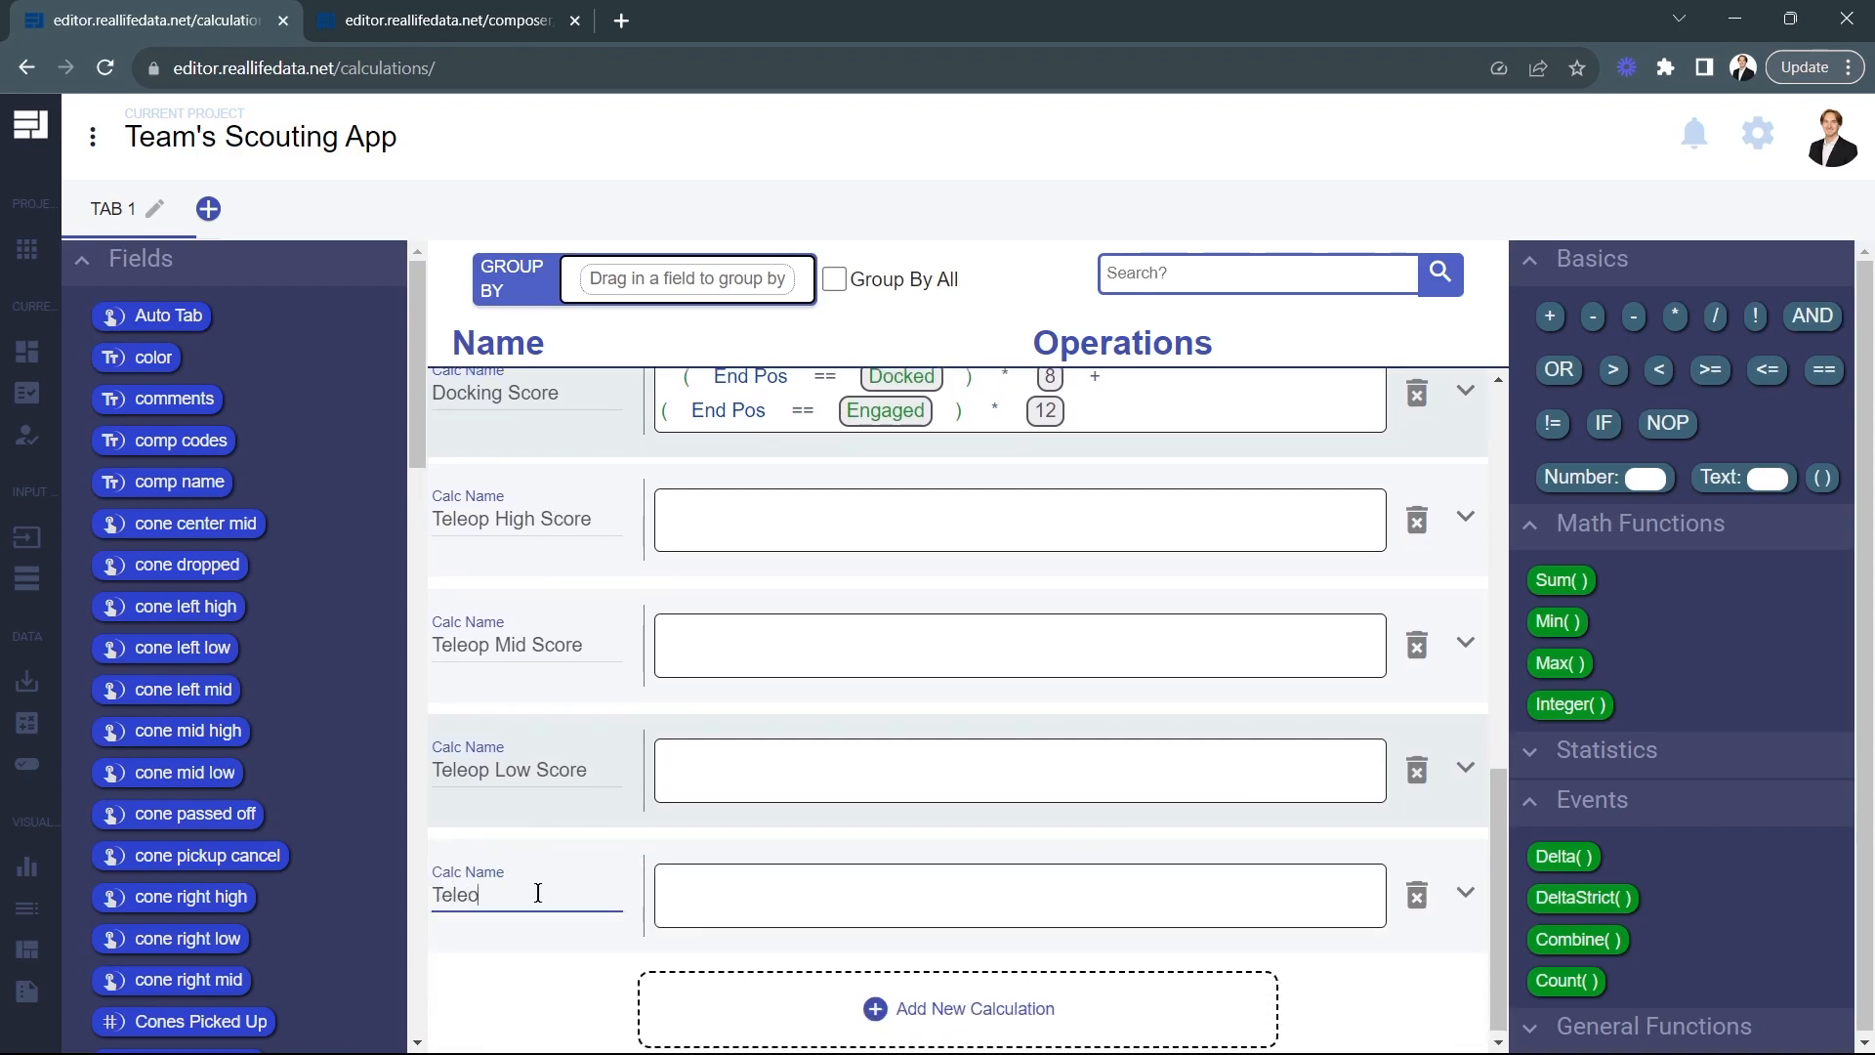
{"action": "type", "text": "p High Items"}
{"action": "left_click", "coordinate": [615, 981]}
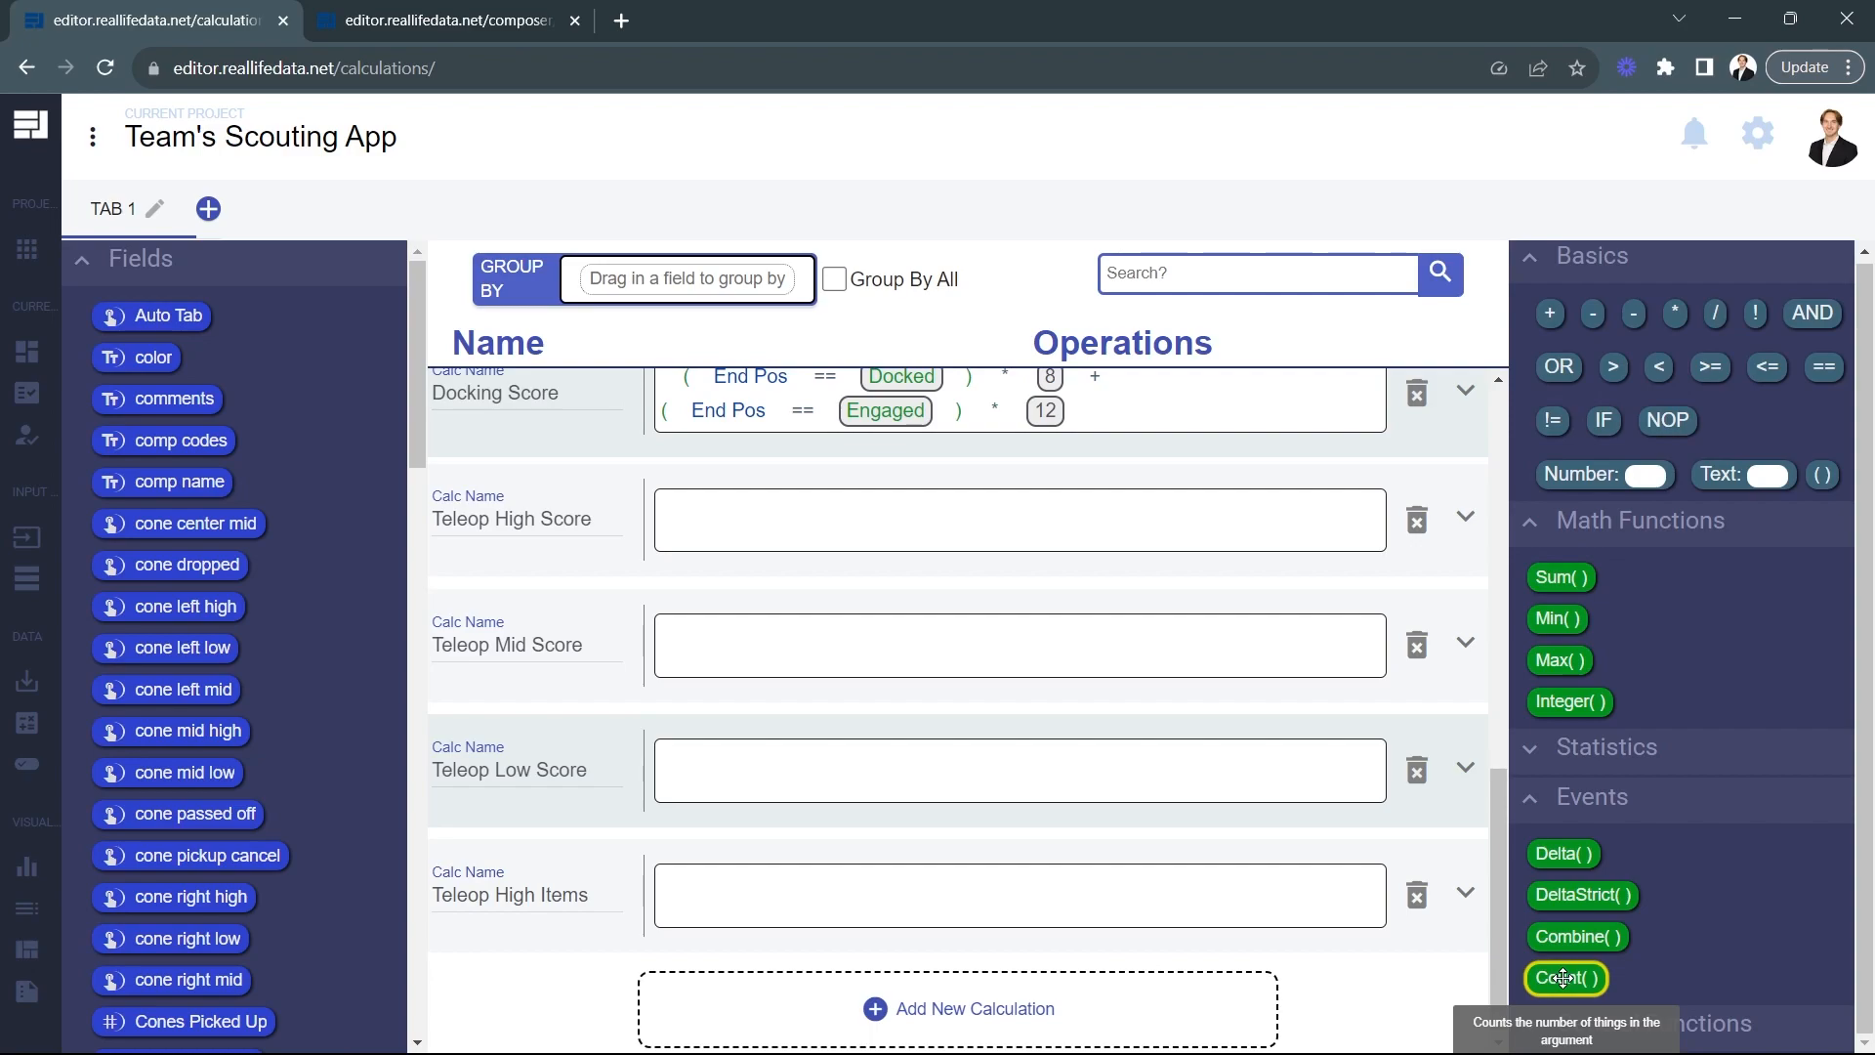
Give Teleop High Items a Count function with the fields cone left high, cone mid high and cone right high
{"action": "left_click_drag", "start_coordinate": [1563, 978], "coordinate": [767, 892]}
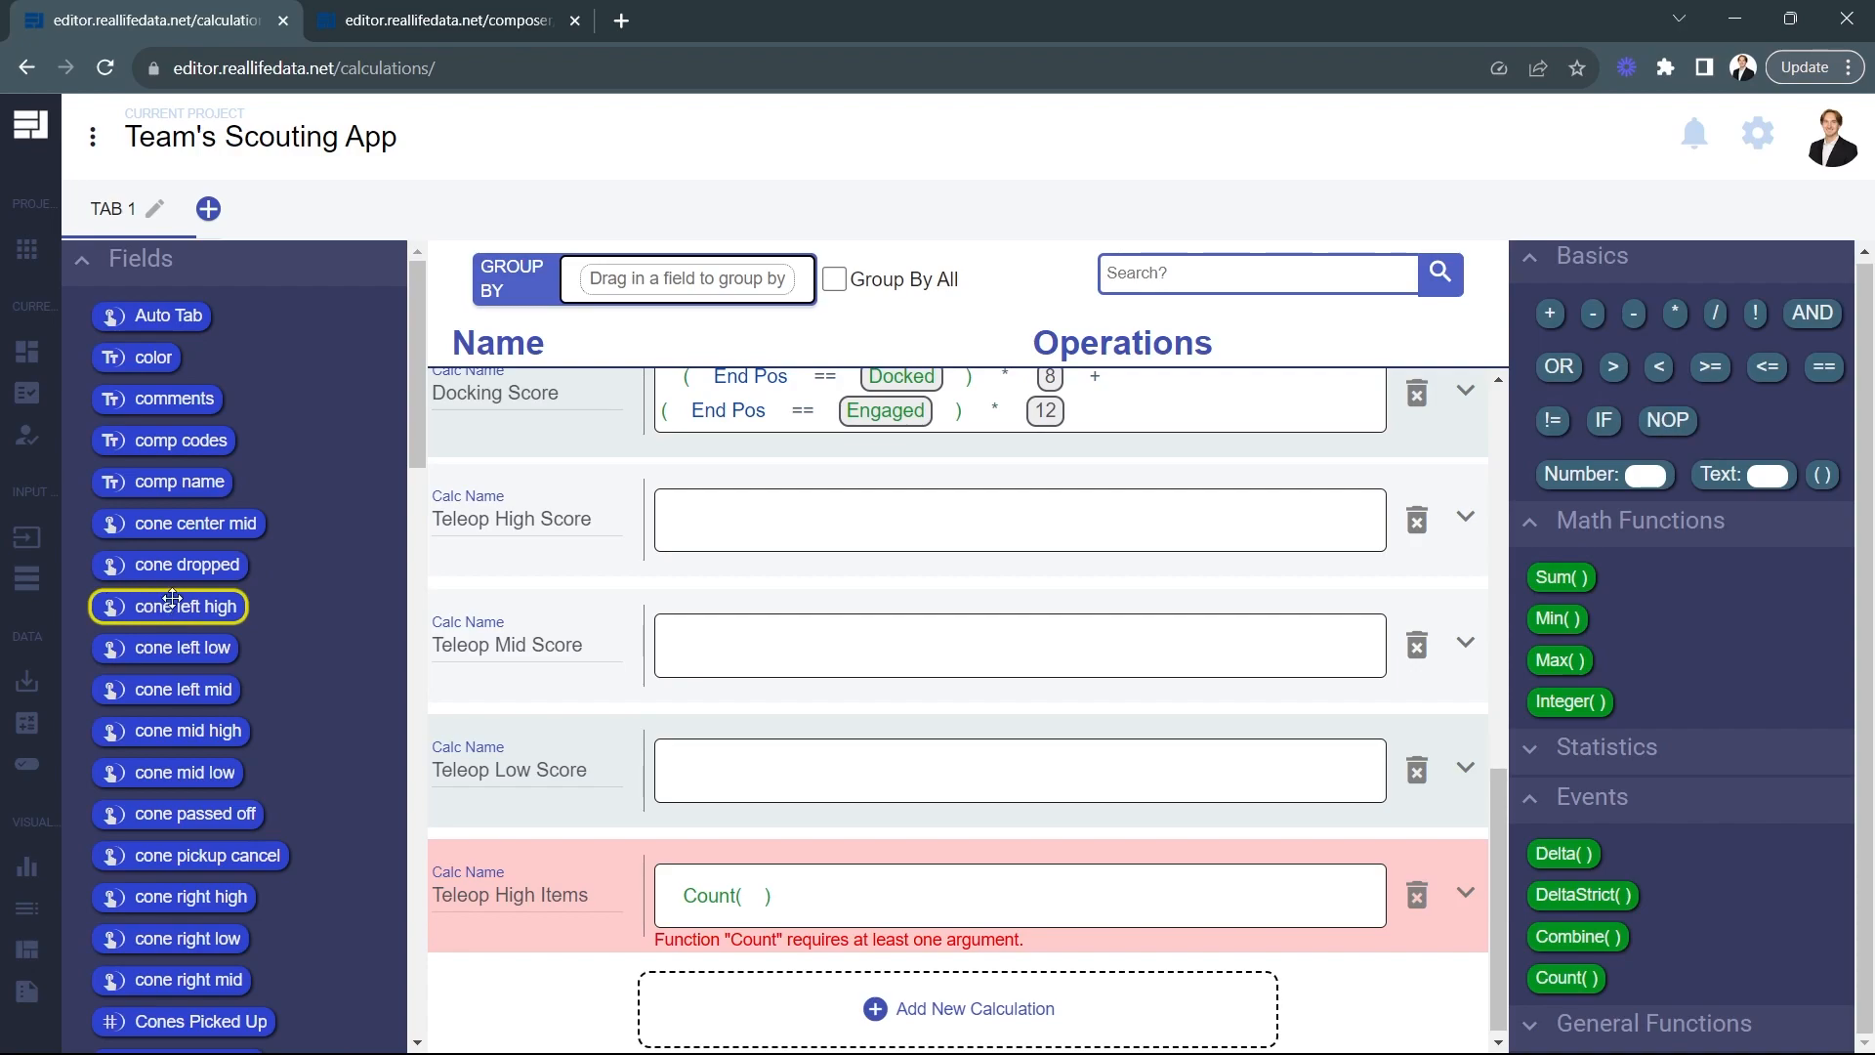
{"action": "left_click_drag", "start_coordinate": [178, 606], "coordinate": [762, 893]}
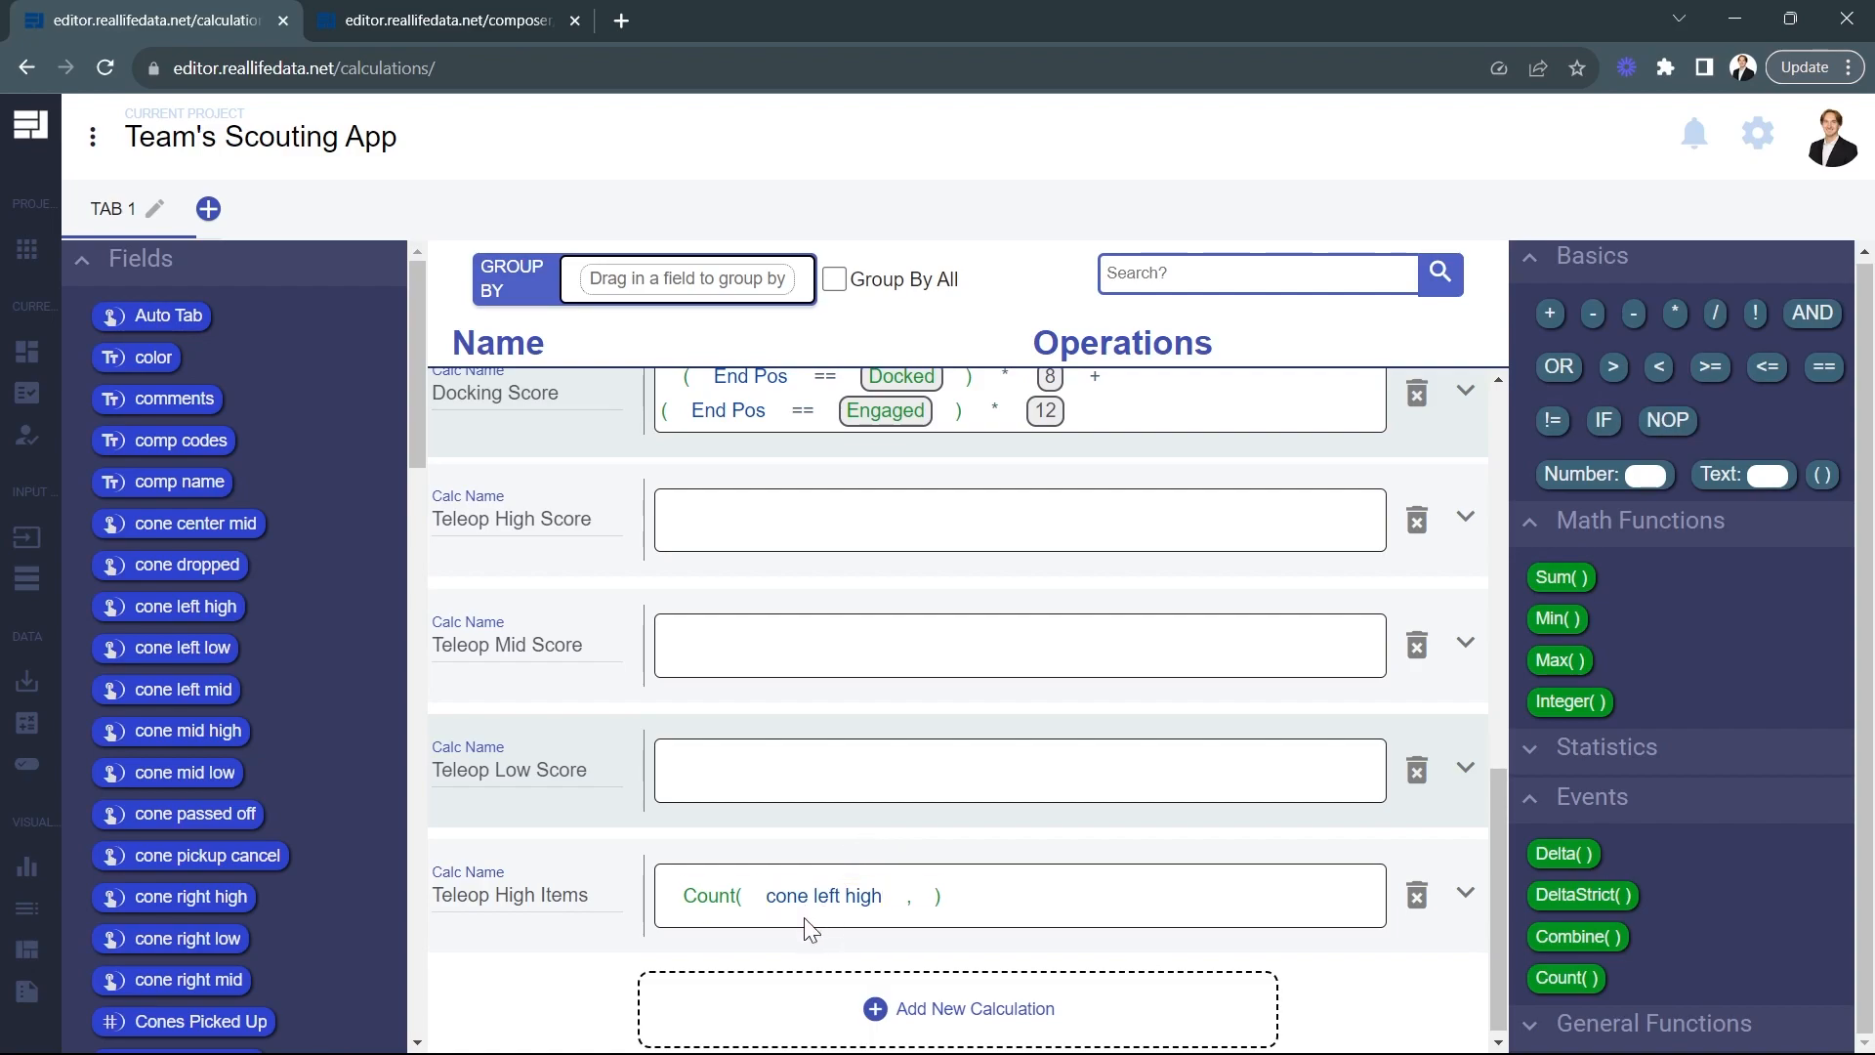
{"action": "mouse_move", "coordinate": [711, 923]}
{"action": "mouse_move", "coordinate": [869, 917]}
{"action": "left_click_drag", "start_coordinate": [195, 731], "coordinate": [987, 896]}
{"action": "scroll", "coordinate": [293, 879], "scroll_direction": "down", "scroll_amount": 4}
{"action": "left_click_drag", "start_coordinate": [191, 531], "coordinate": [1101, 899]}
Add cube left high, cube mid high and cube right high to the Count function of Teleop High Items
{"action": "left_click_drag", "start_coordinate": [195, 780], "coordinate": [1123, 898]}
{"action": "left_click_drag", "start_coordinate": [217, 900], "coordinate": [812, 945]}
{"action": "scroll", "coordinate": [234, 860], "scroll_direction": "down", "scroll_amount": 2}
{"action": "left_click_drag", "start_coordinate": [210, 827], "coordinate": [1025, 945]}
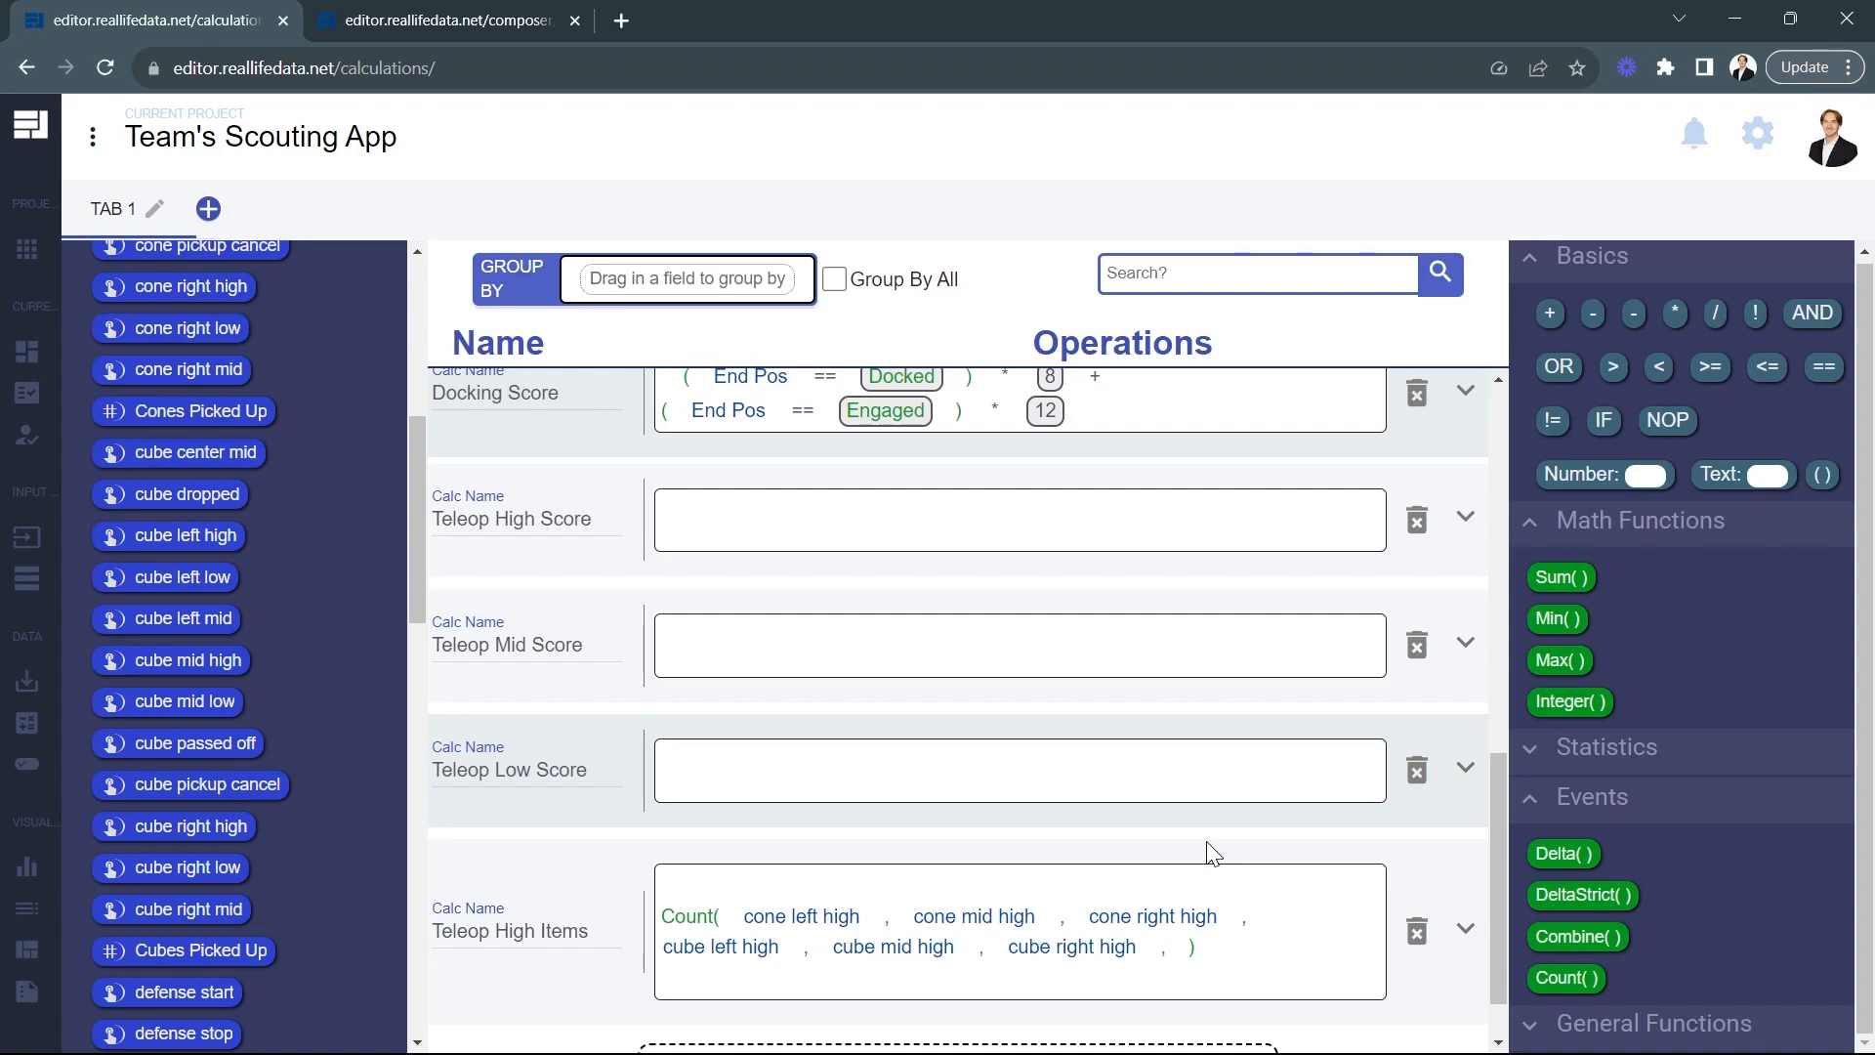
Add a calculation named "Teleop Mid Items" below Teleop High Items
{"action": "scroll", "coordinate": [969, 828], "scroll_direction": "down", "scroll_amount": 1}
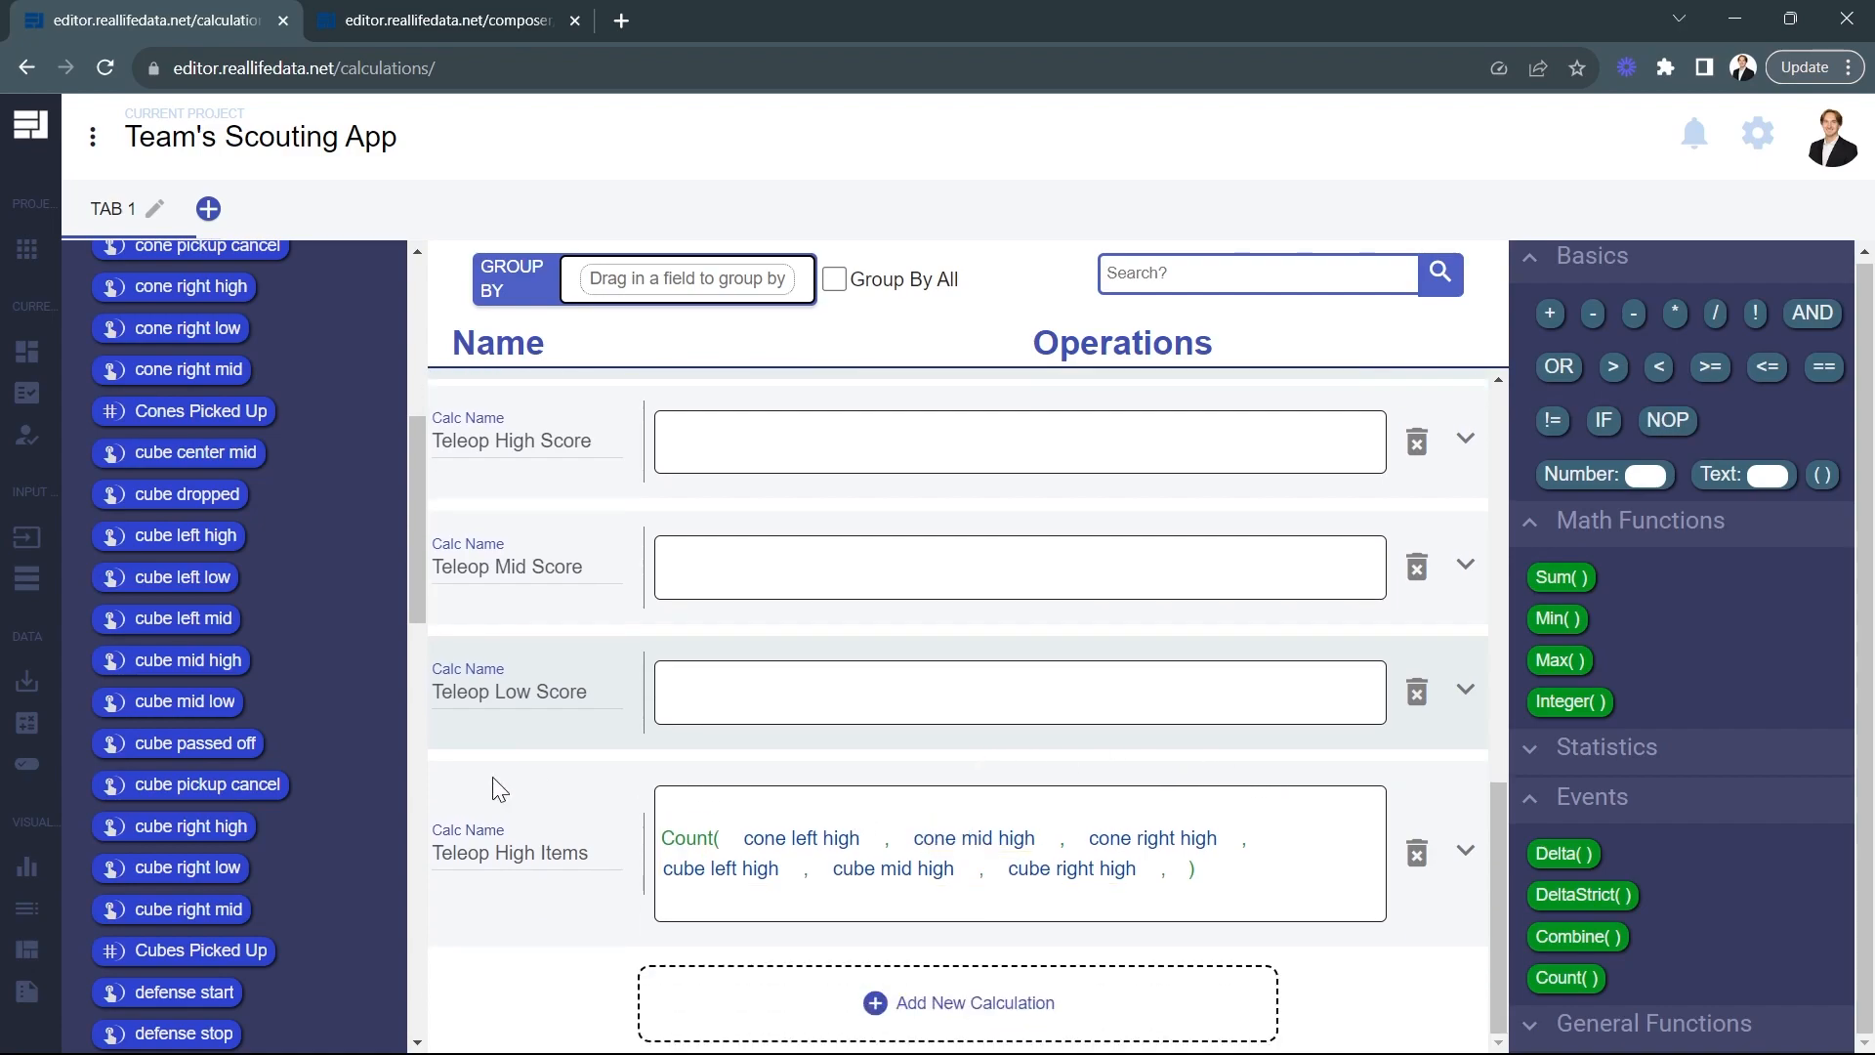
{"action": "left_click", "coordinate": [652, 1010]}
{"action": "left_click", "coordinate": [552, 901]}
{"action": "type", "text": "Teleop Mid Ite"}
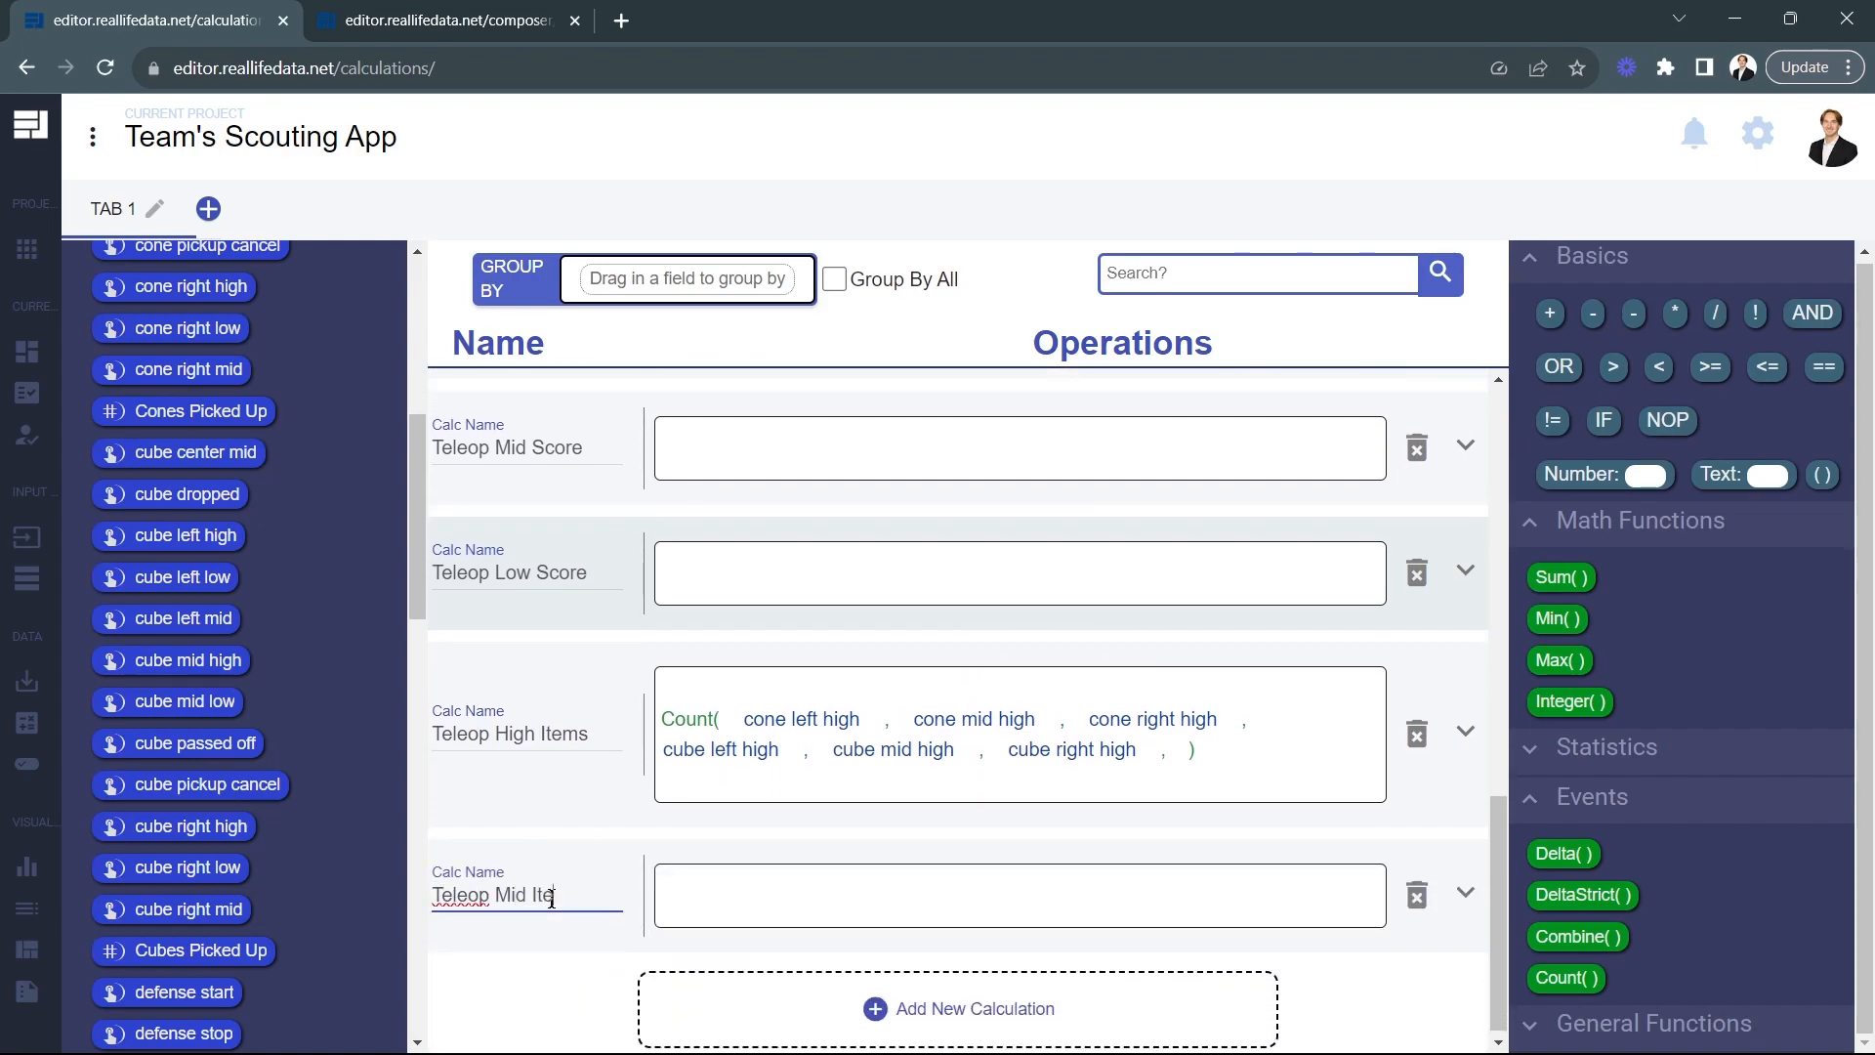
{"action": "left_click", "coordinate": [569, 990]}
Give Teleop Mid Items a Count function with the fields cone left mid, cone right mid and cube center mid
{"action": "left_click_drag", "start_coordinate": [1566, 977], "coordinate": [706, 889]}
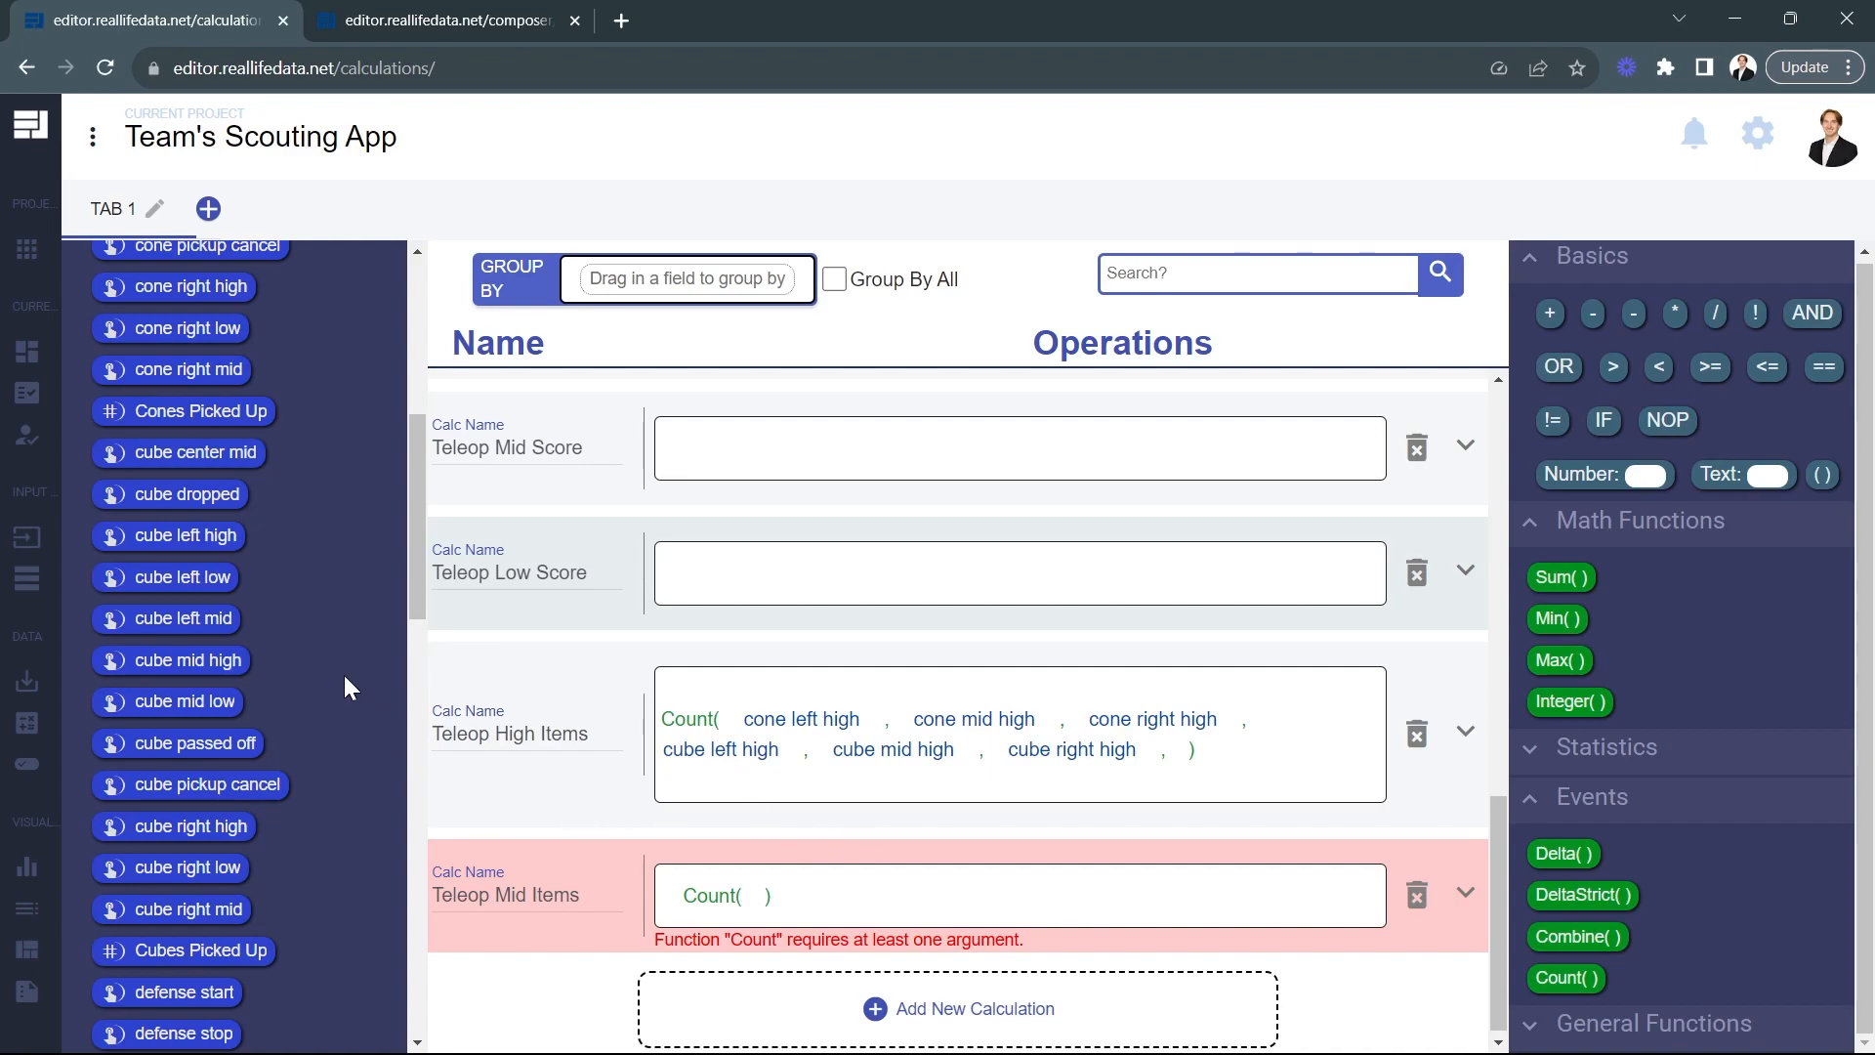
{"action": "scroll", "coordinate": [344, 676], "scroll_direction": "up", "scroll_amount": 5}
{"action": "left_click_drag", "start_coordinate": [186, 567], "coordinate": [771, 895]}
{"action": "left_click_drag", "start_coordinate": [189, 857], "coordinate": [879, 895]}
{"action": "left_click_drag", "start_coordinate": [195, 940], "coordinate": [977, 895]}
Add cube left mid, cube right mid and cone center mid to the Count function of Teleop Mid Items
{"action": "scroll", "coordinate": [293, 782], "scroll_direction": "down", "scroll_amount": 4}
{"action": "left_click_drag", "start_coordinate": [184, 740], "coordinate": [879, 918]}
{"action": "left_click_drag", "start_coordinate": [188, 1032], "coordinate": [795, 907]}
{"action": "scroll", "coordinate": [269, 782], "scroll_direction": "down", "scroll_amount": 4}
{"action": "scroll", "coordinate": [285, 682], "scroll_direction": "down", "scroll_amount": 2}
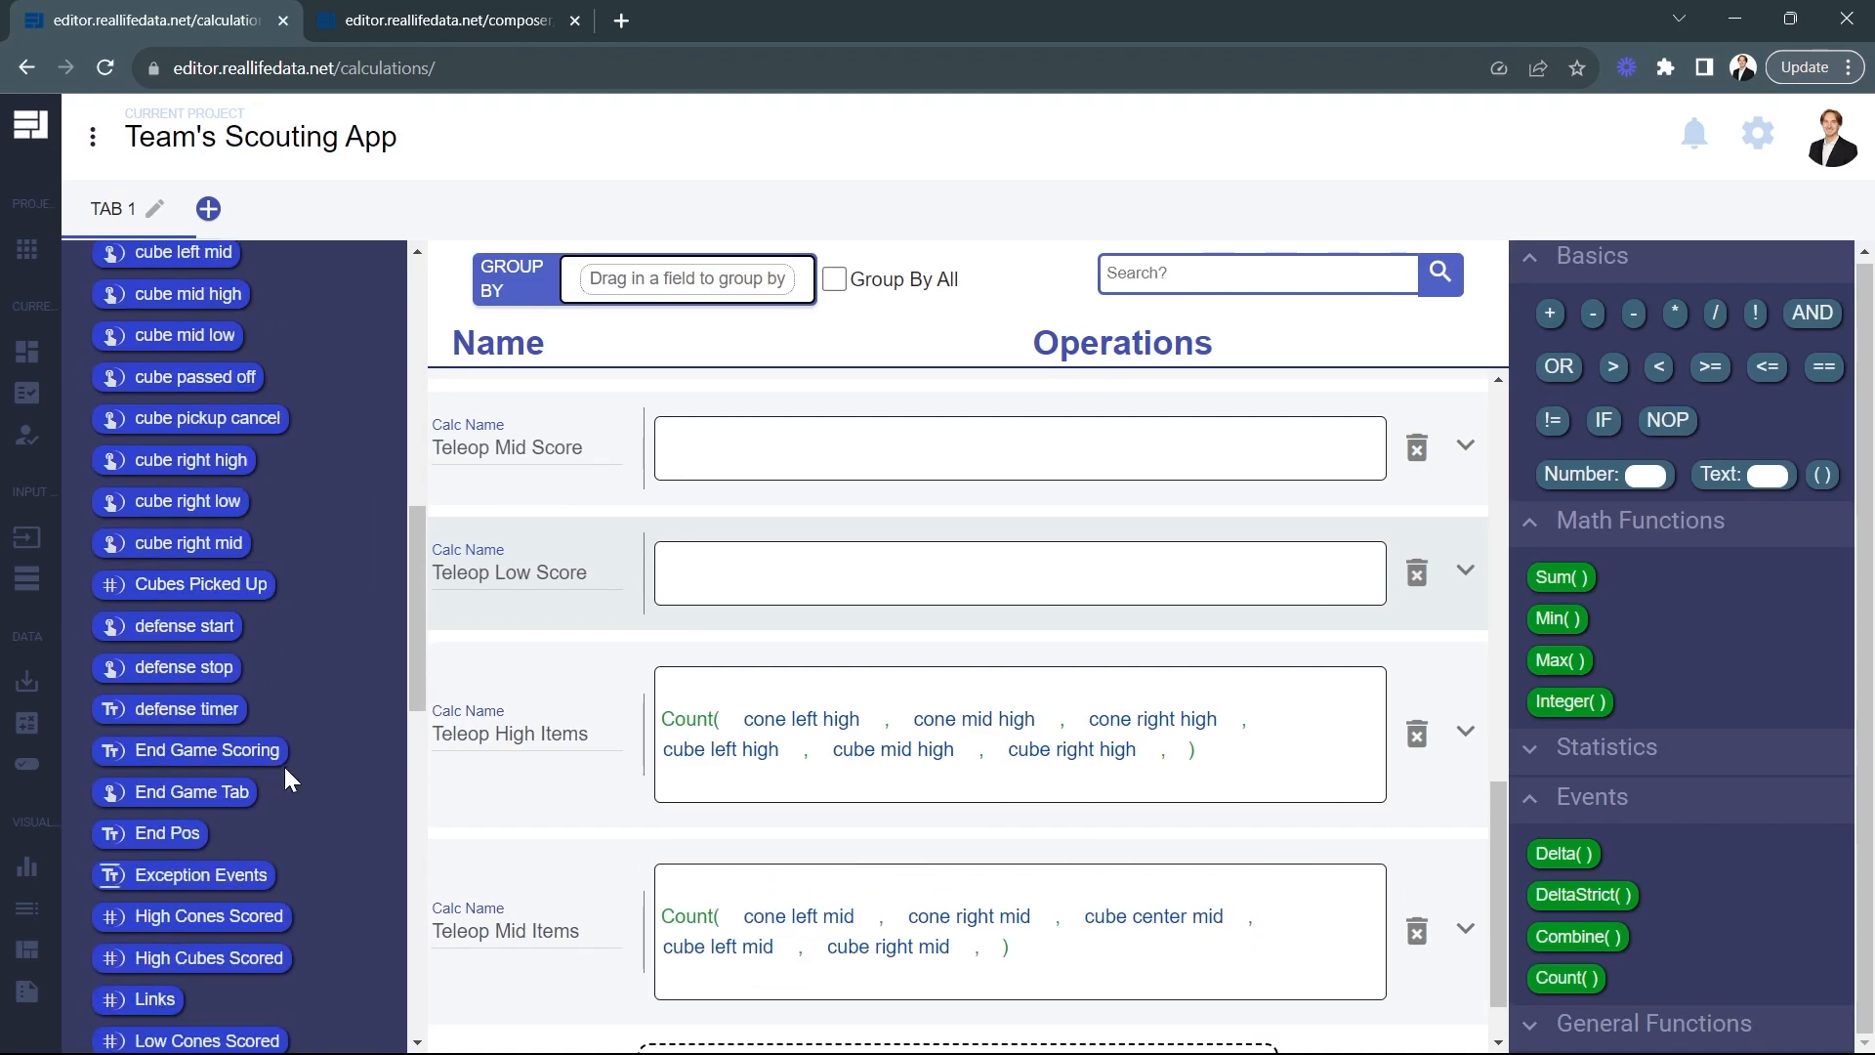
{"action": "scroll", "coordinate": [279, 770], "scroll_direction": "up", "scroll_amount": 7}
{"action": "scroll", "coordinate": [305, 773], "scroll_direction": "up", "scroll_amount": 2}
{"action": "left_click_drag", "start_coordinate": [195, 401], "coordinate": [1171, 976]}
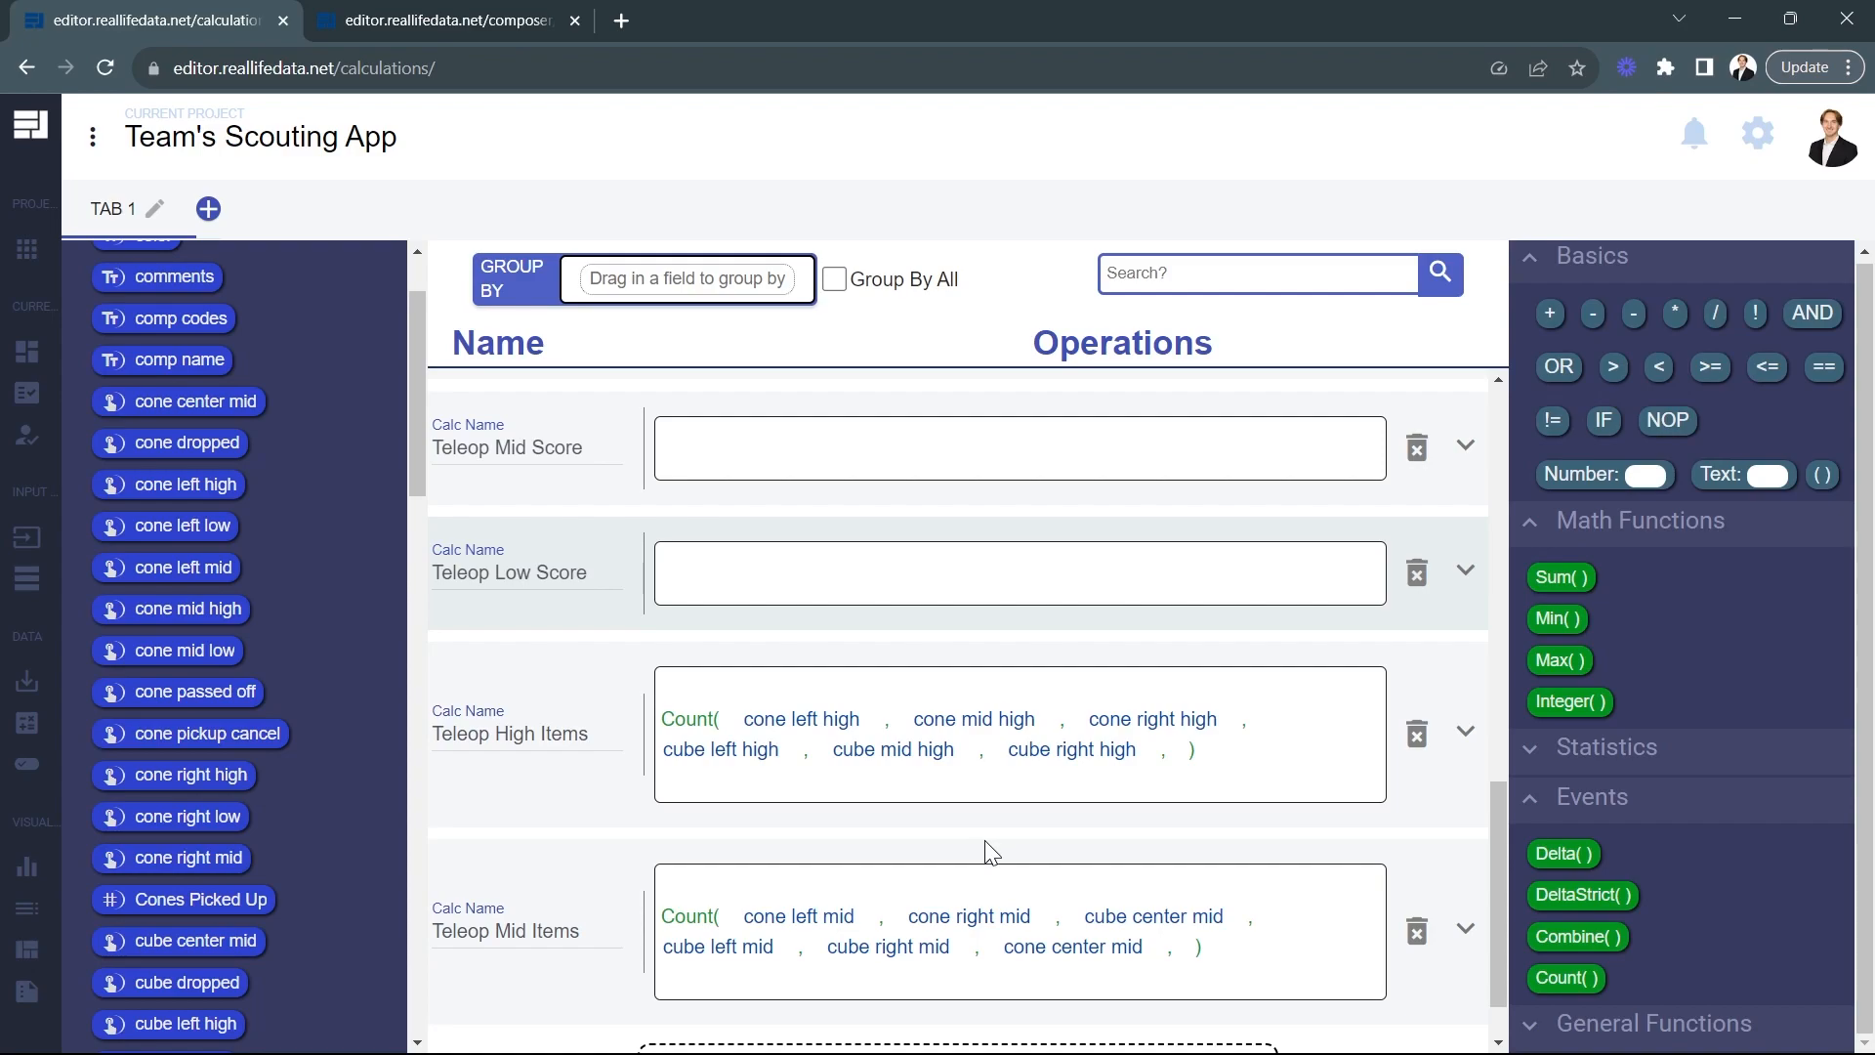
Open the preview of the Scouting Input form
{"action": "scroll", "coordinate": [983, 848], "scroll_direction": "down", "scroll_amount": 1}
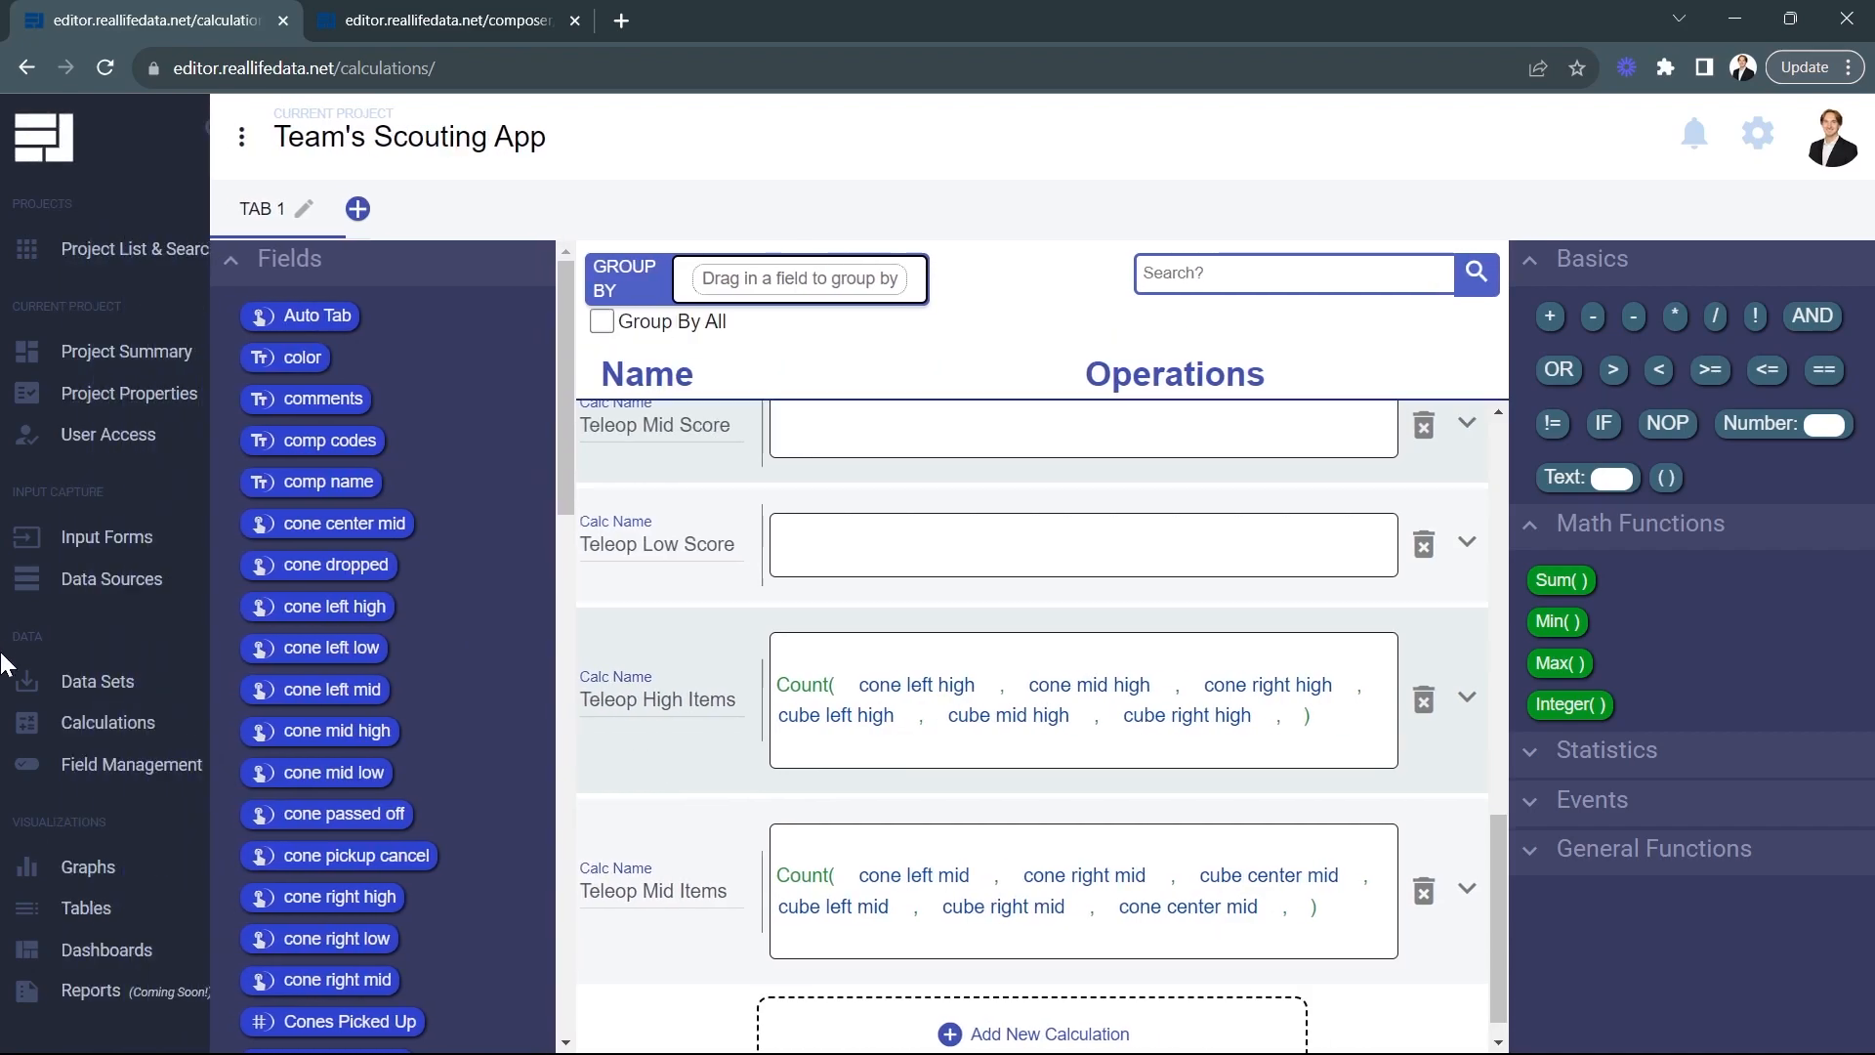
{"action": "left_click", "coordinate": [74, 547]}
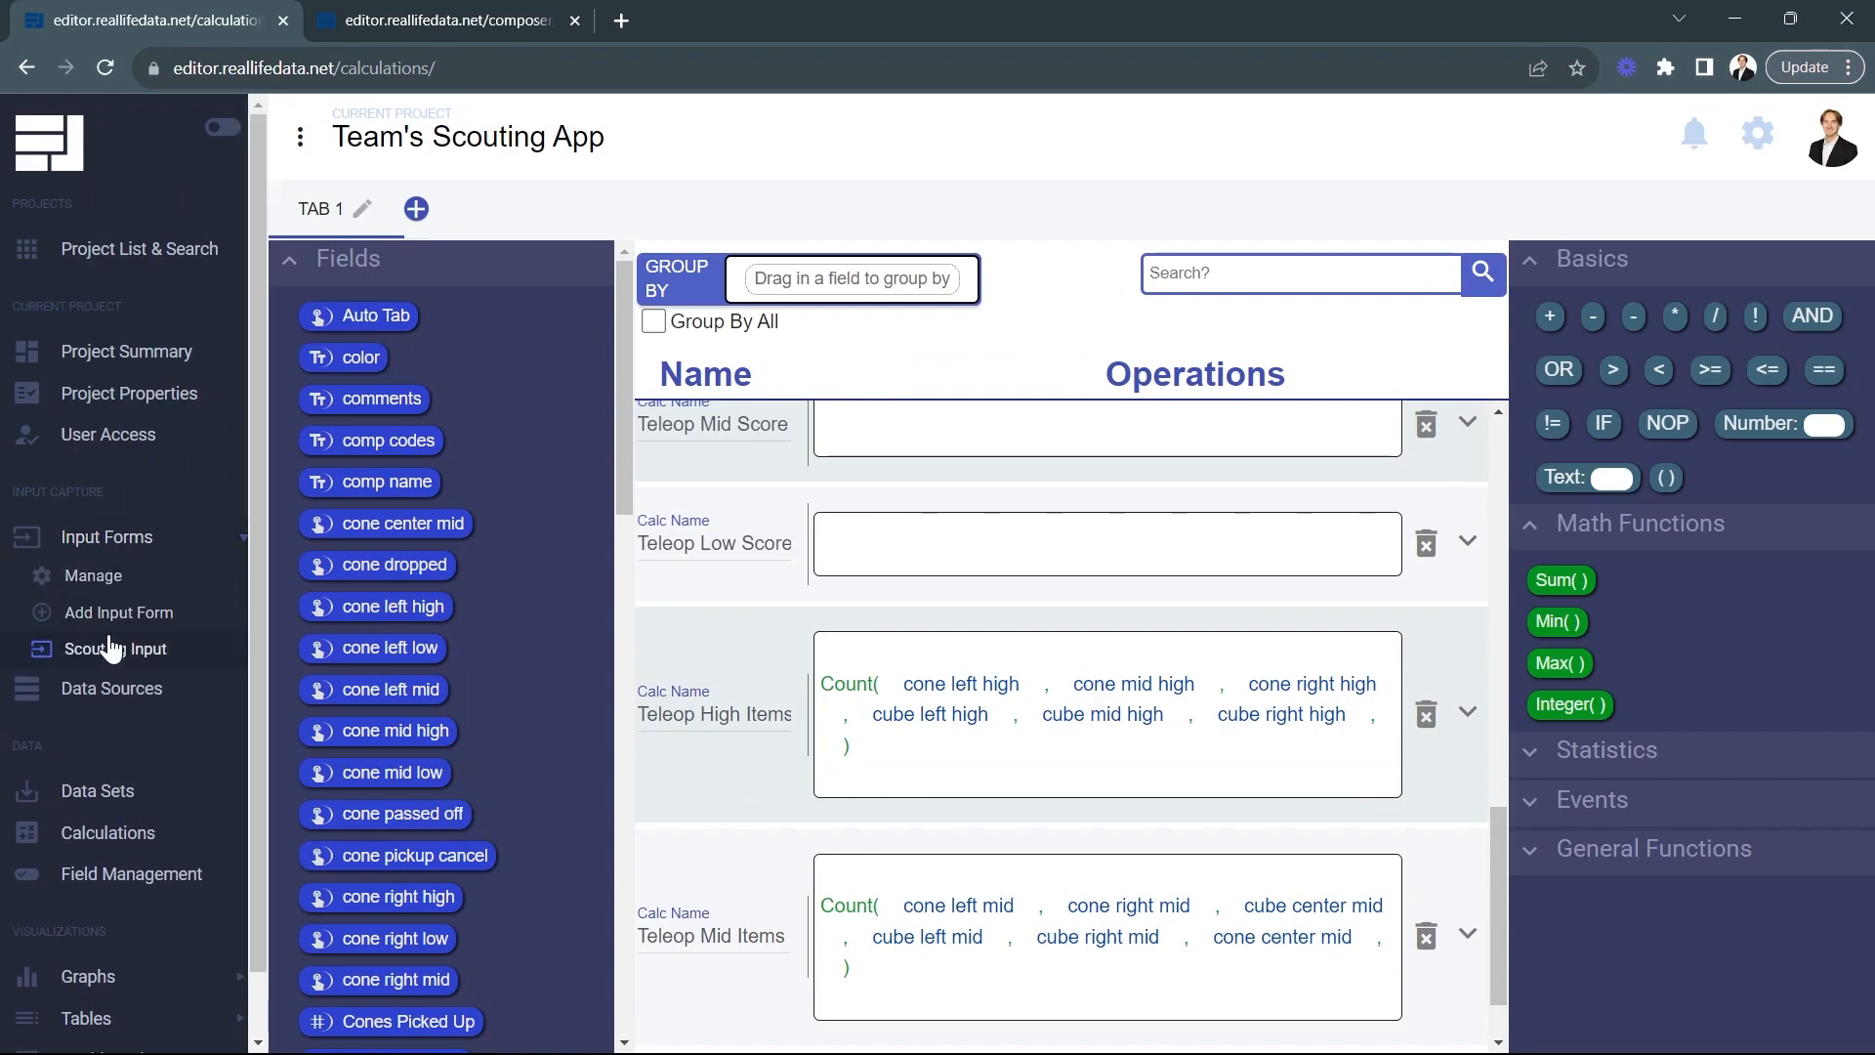
{"action": "left_click", "coordinate": [108, 647]}
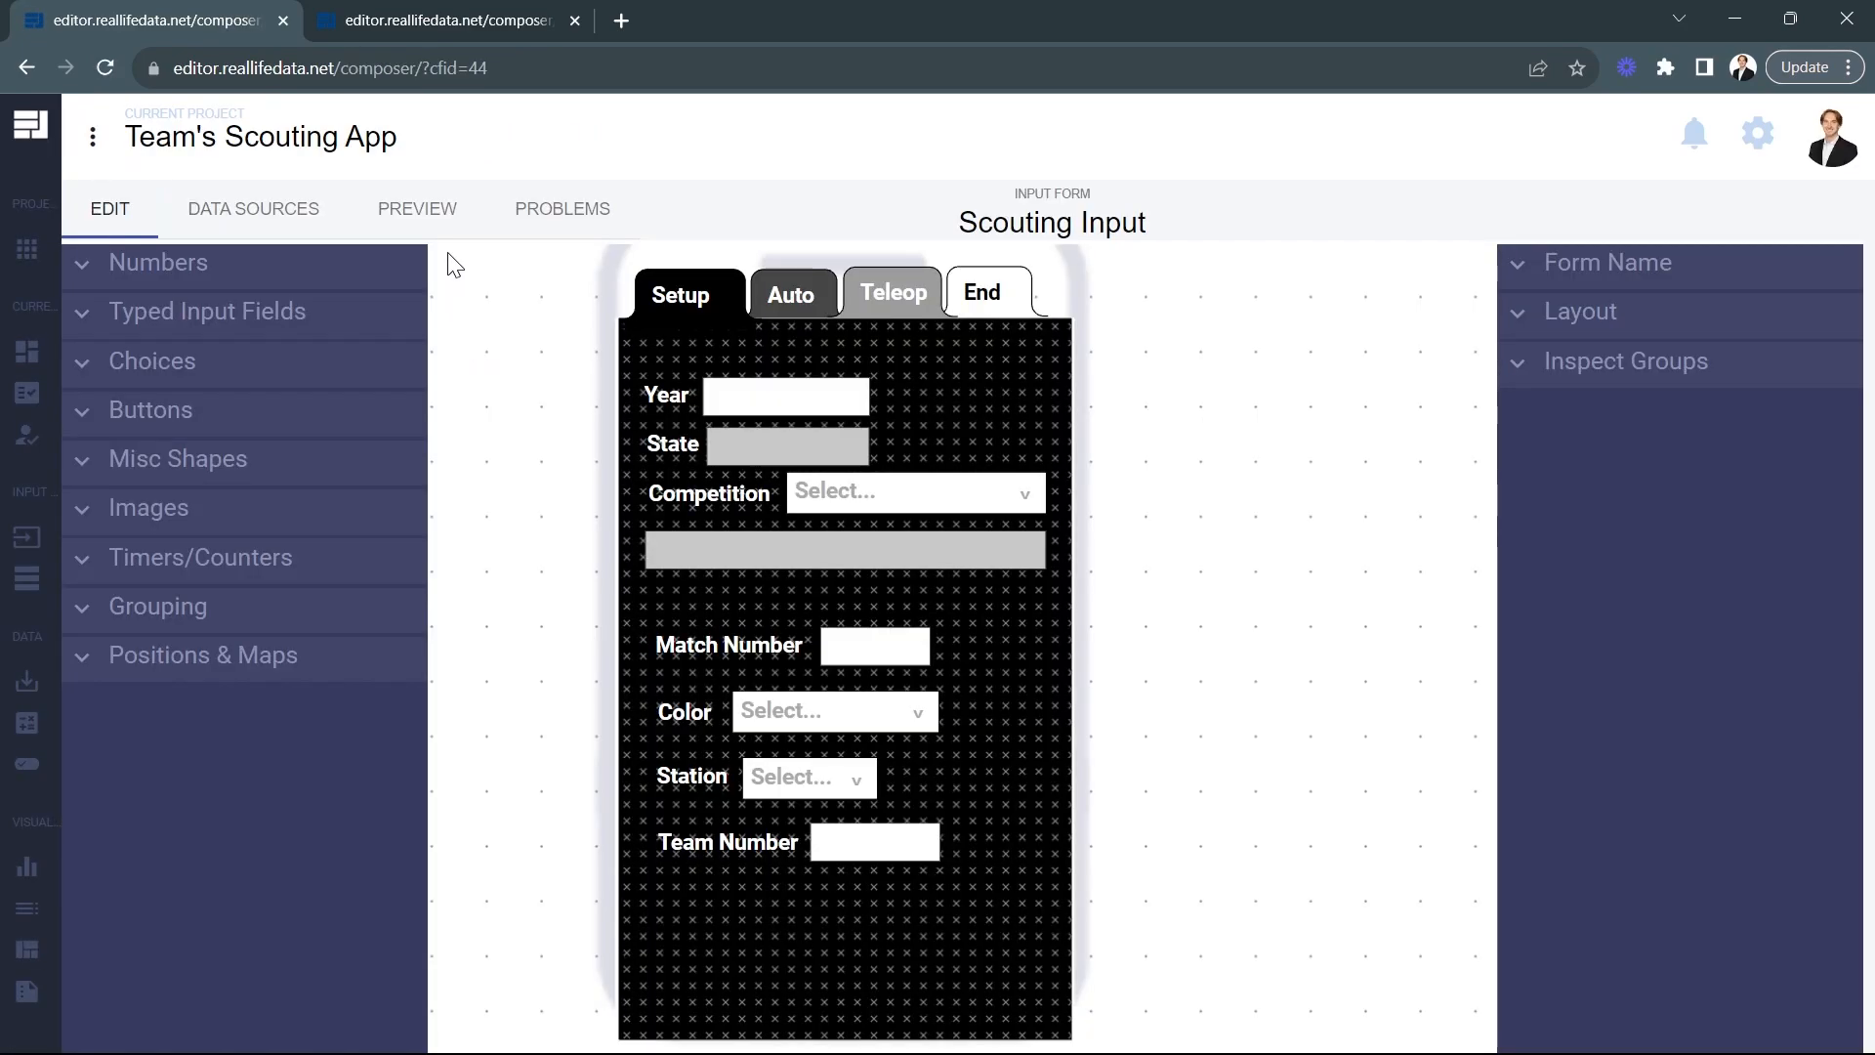
{"action": "left_click", "coordinate": [419, 216]}
Fill in the Setup page of the previewed form with year 2023, state TX and competition ARPKY
{"action": "left_click", "coordinate": [486, 471]}
{"action": "type", "text": "2023"}
{"action": "left_click", "coordinate": [478, 516]}
{"action": "type", "text": "TX"}
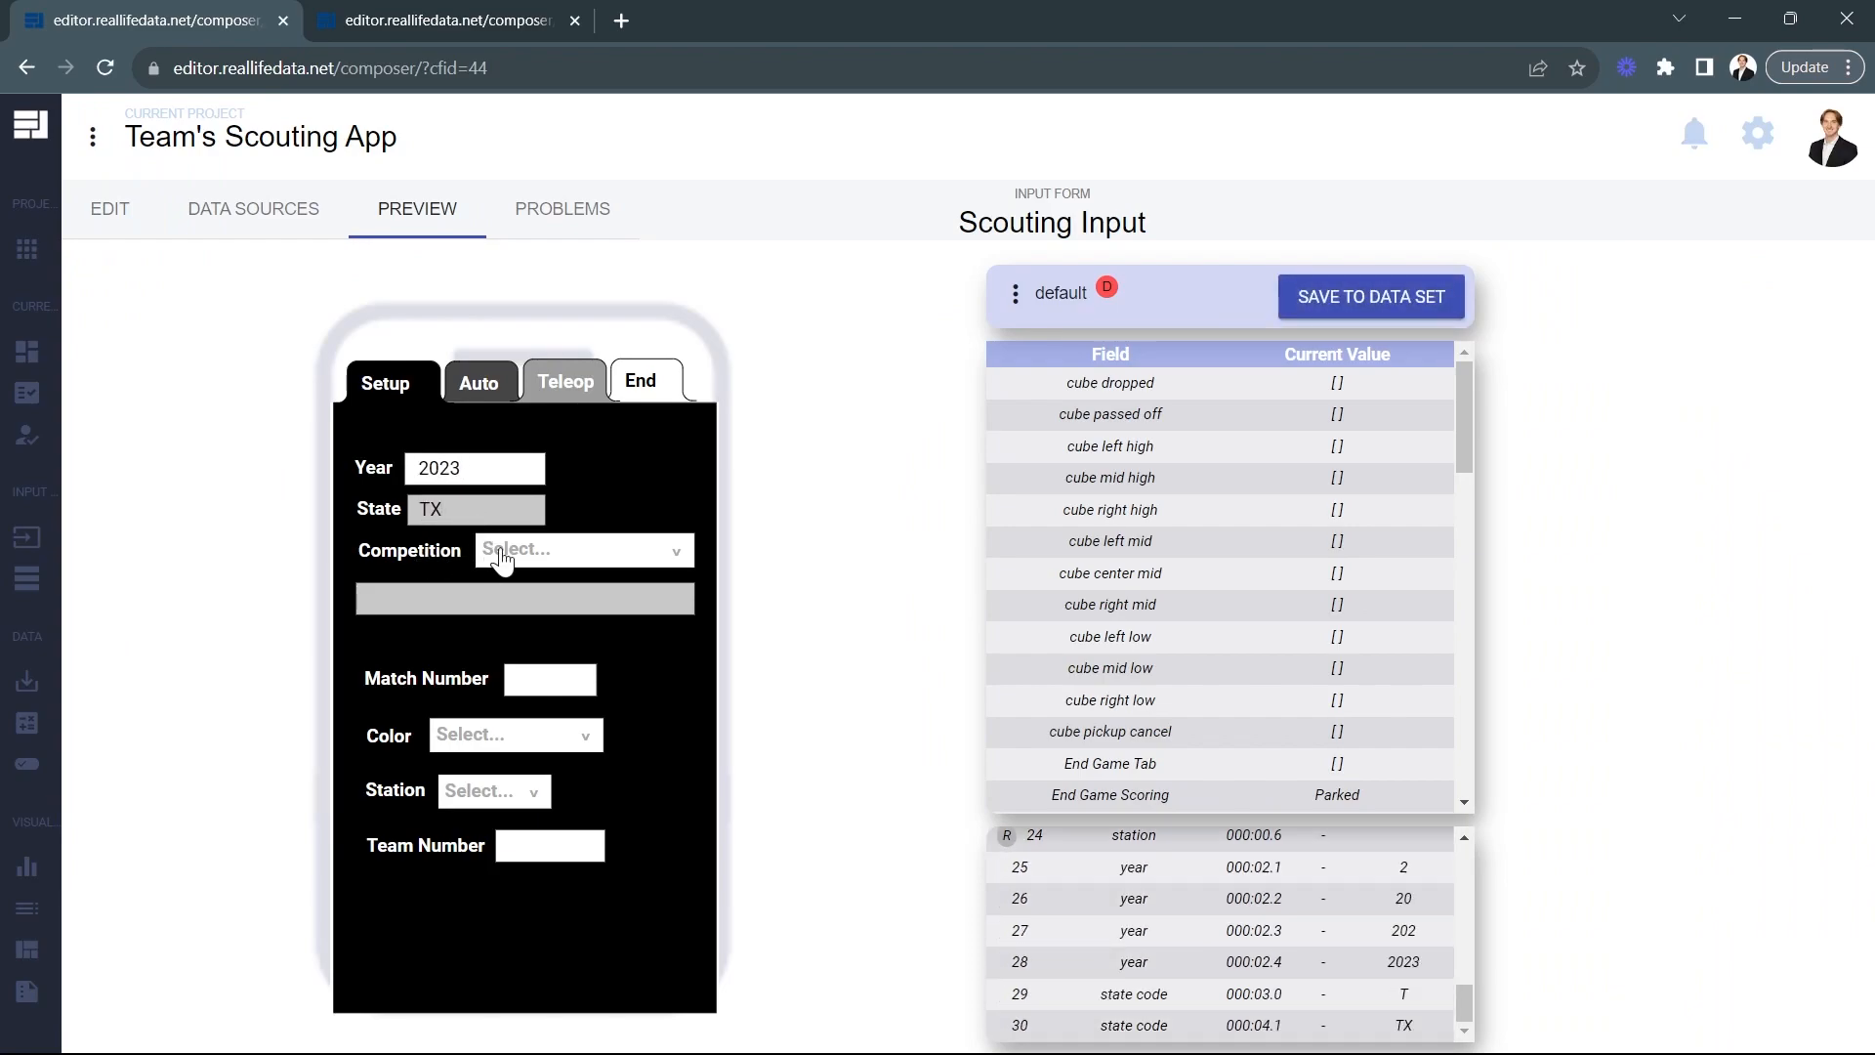
{"action": "left_click", "coordinate": [496, 551]}
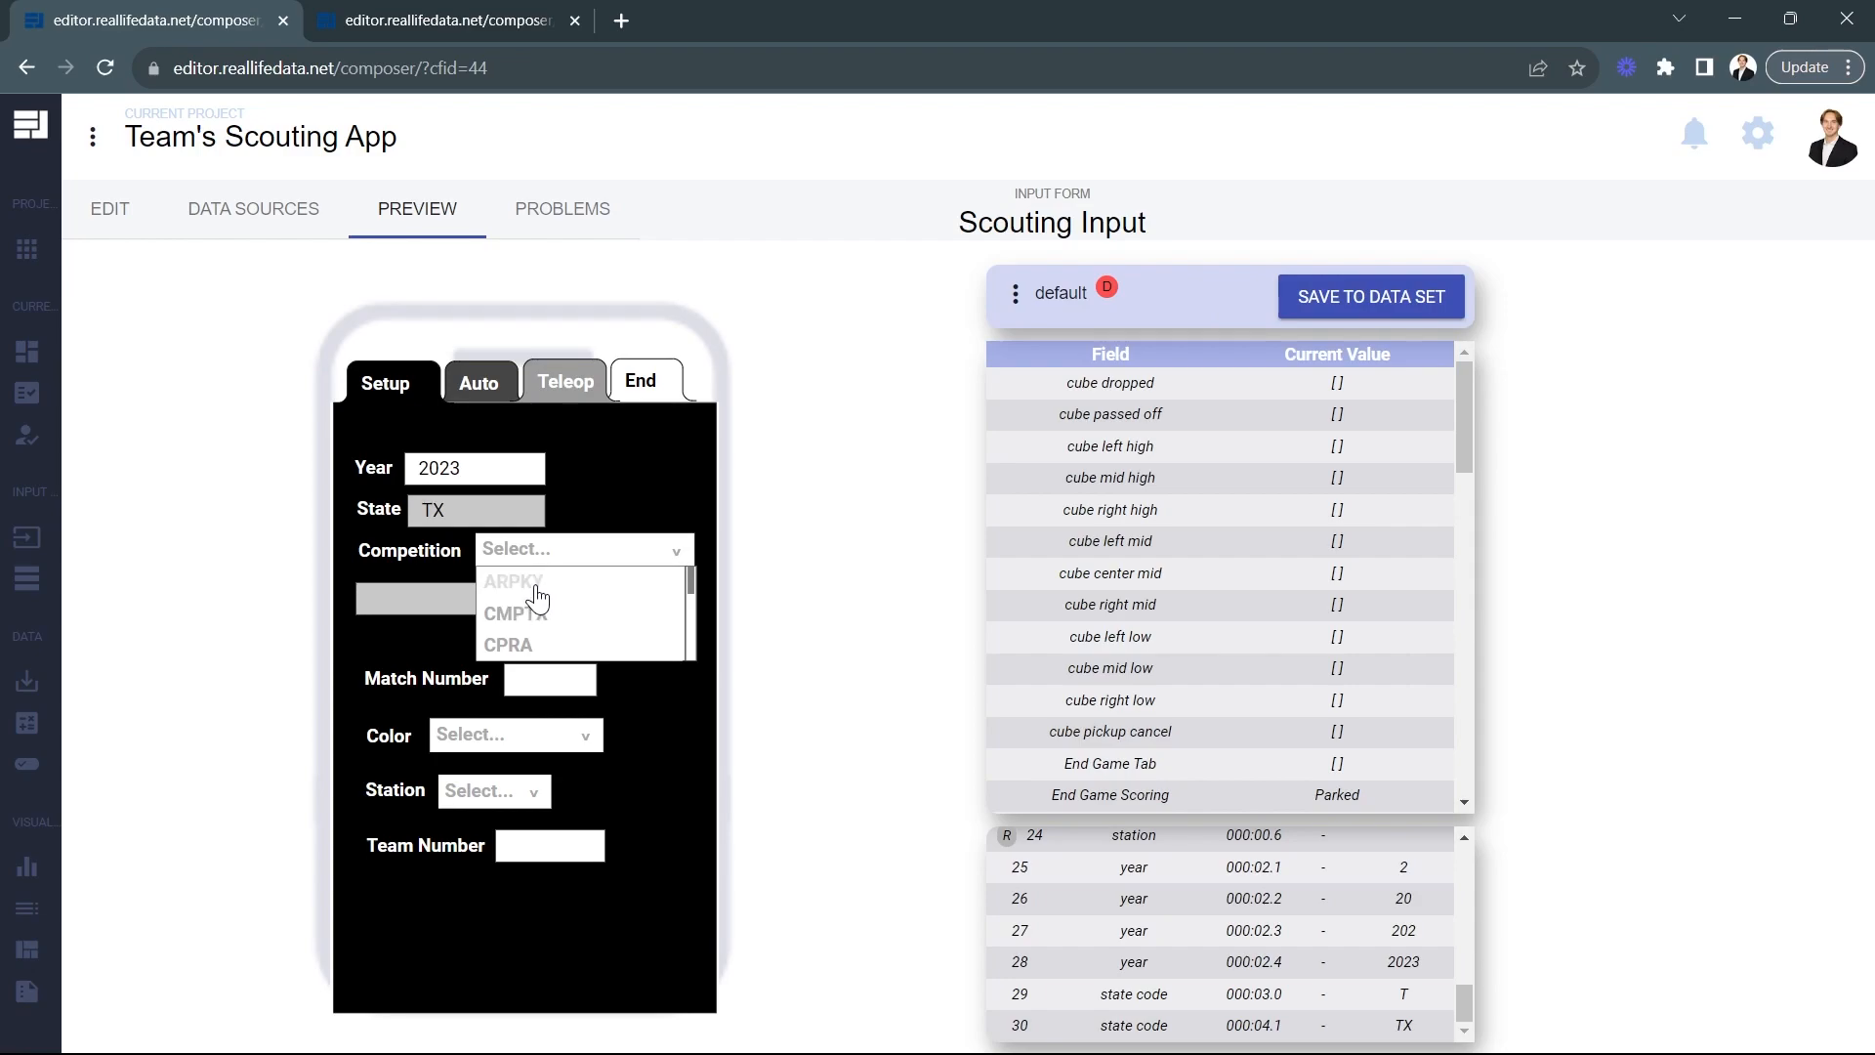
{"action": "left_click", "coordinate": [532, 581]}
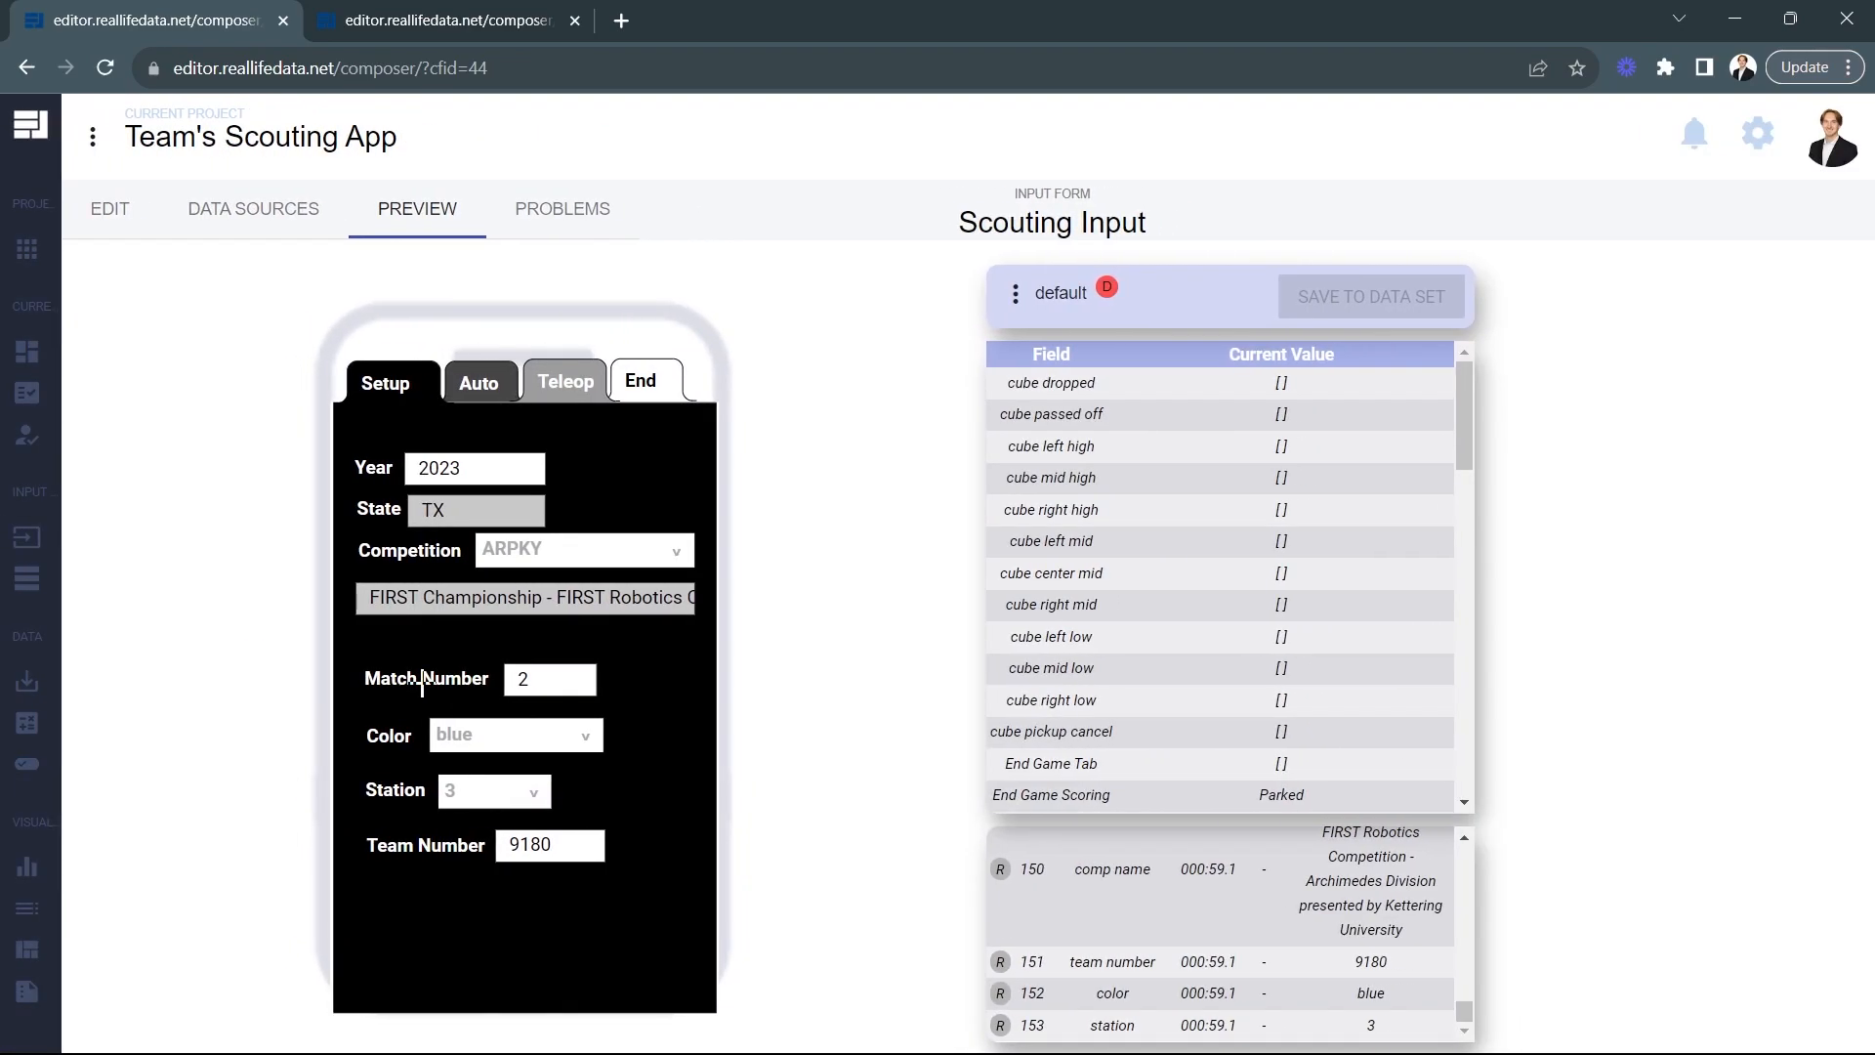
Open the management page for the project's tables
{"action": "mouse_move", "coordinate": [15, 635]}
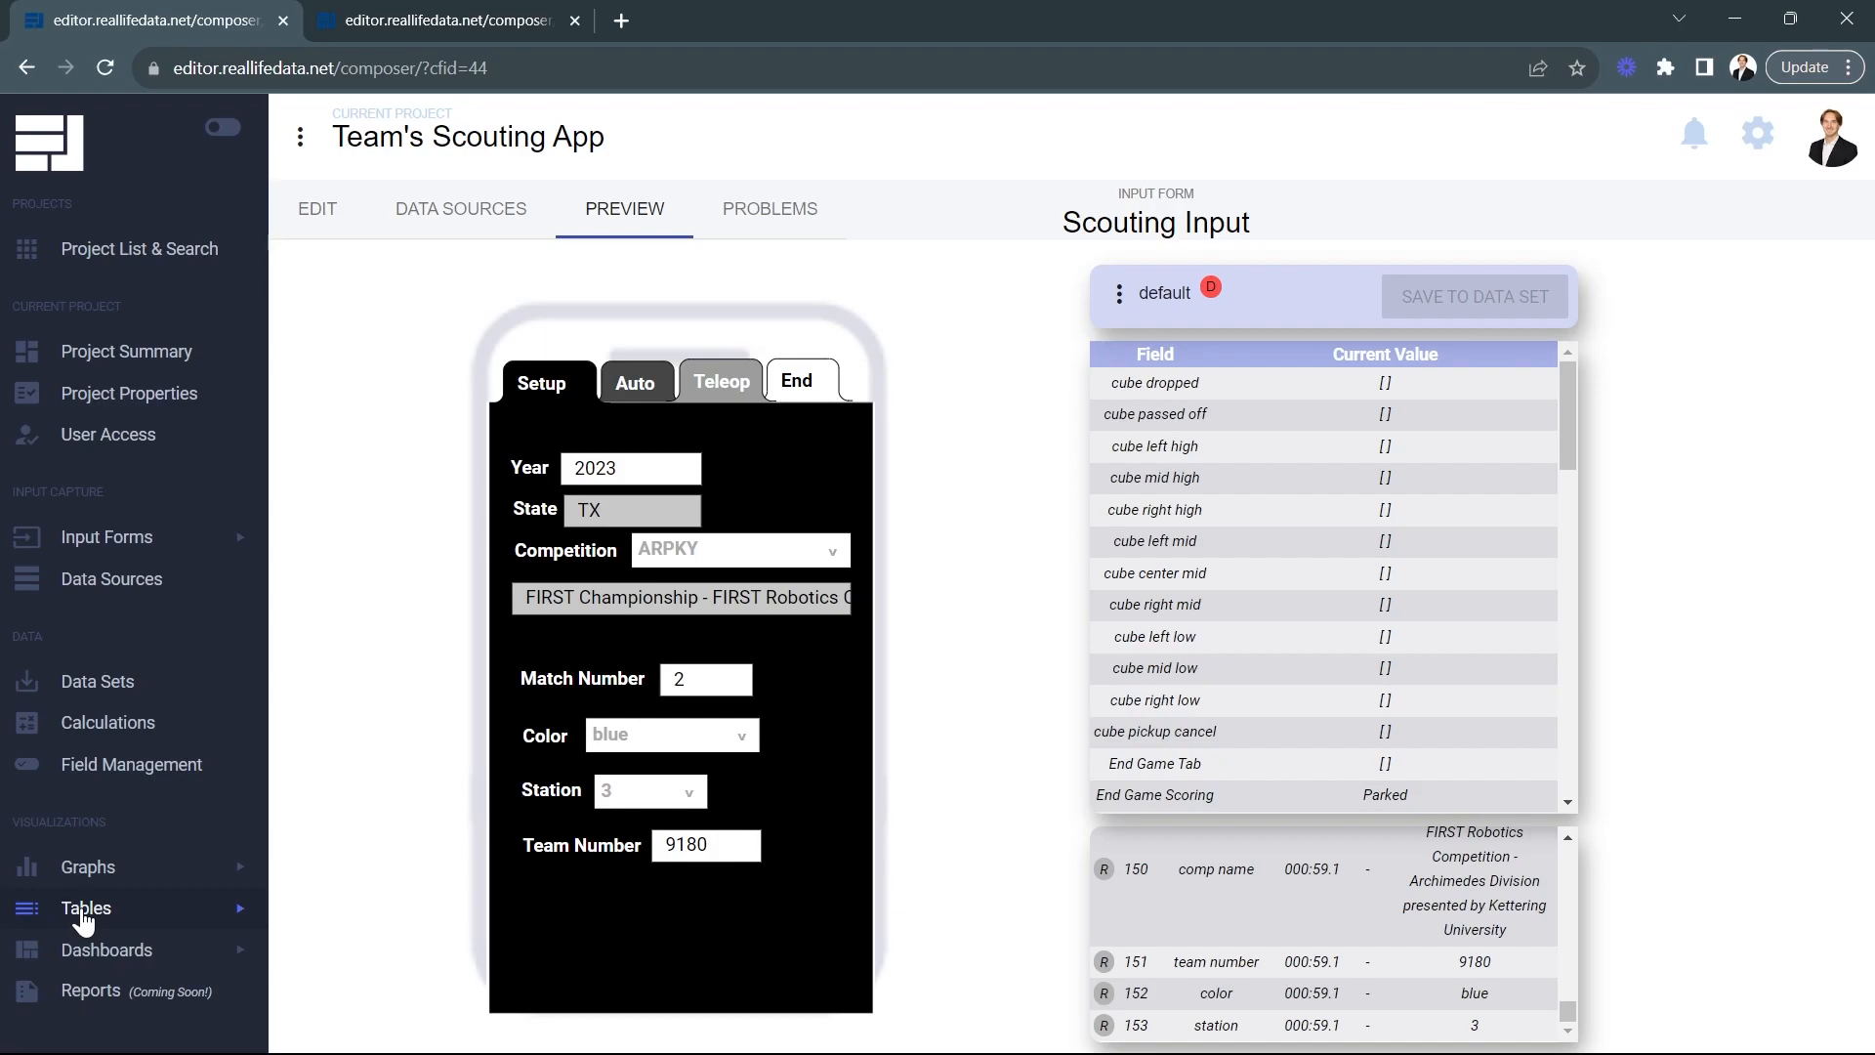
{"action": "left_click", "coordinate": [83, 918]}
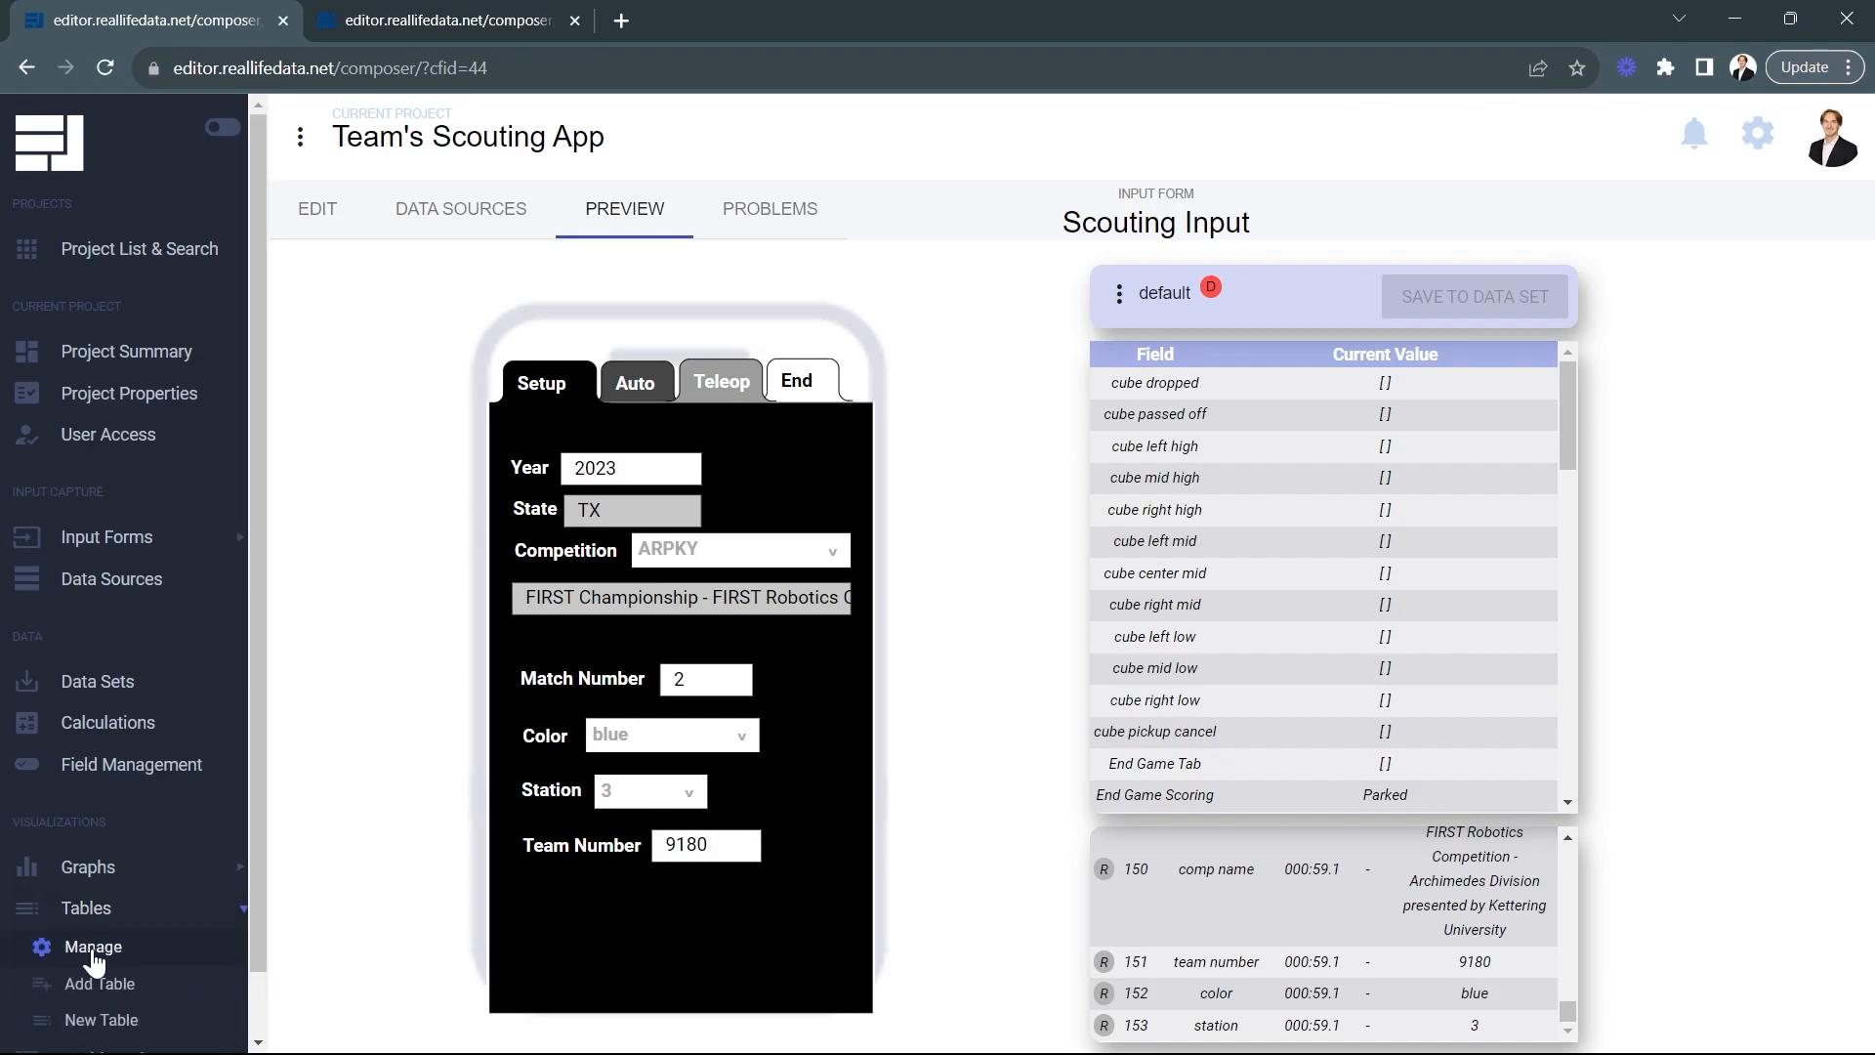
{"action": "left_click", "coordinate": [93, 946]}
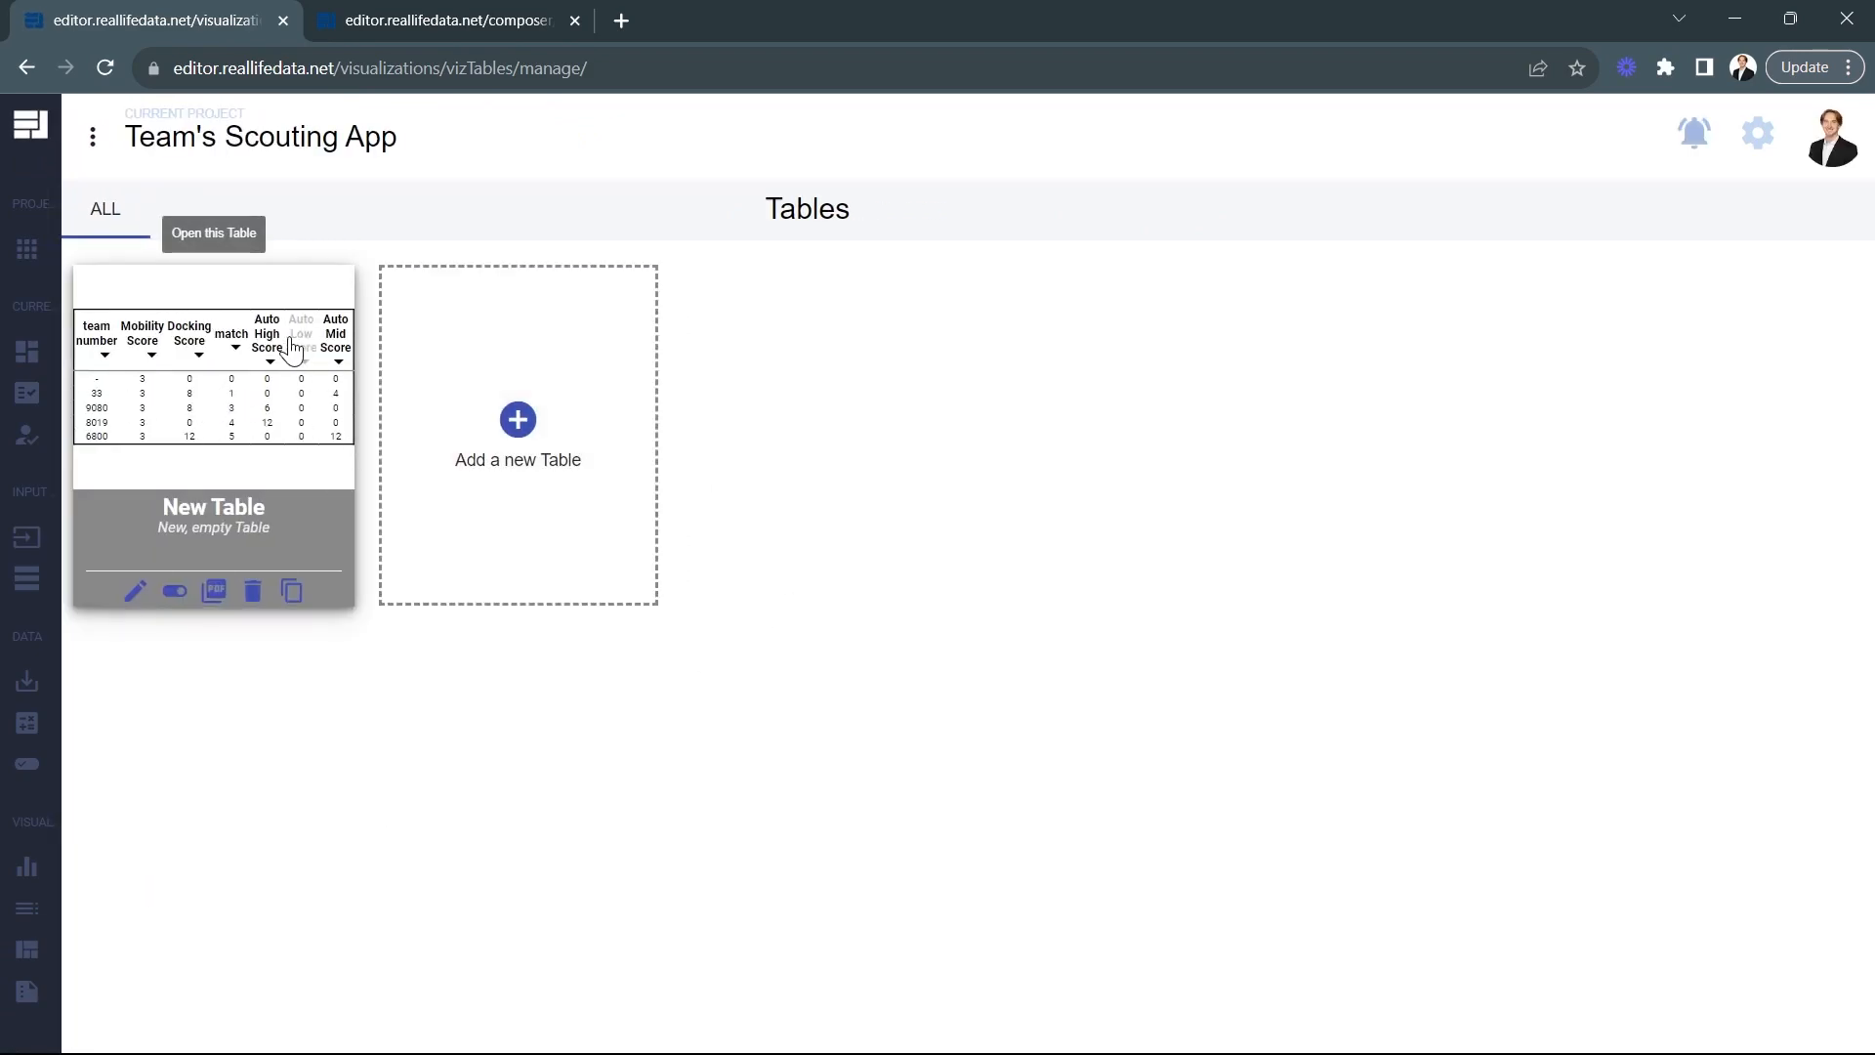
Open New Table and remove its Auto High Score, Auto Low Score and Auto Mid Score columns
{"action": "left_click", "coordinate": [264, 463]}
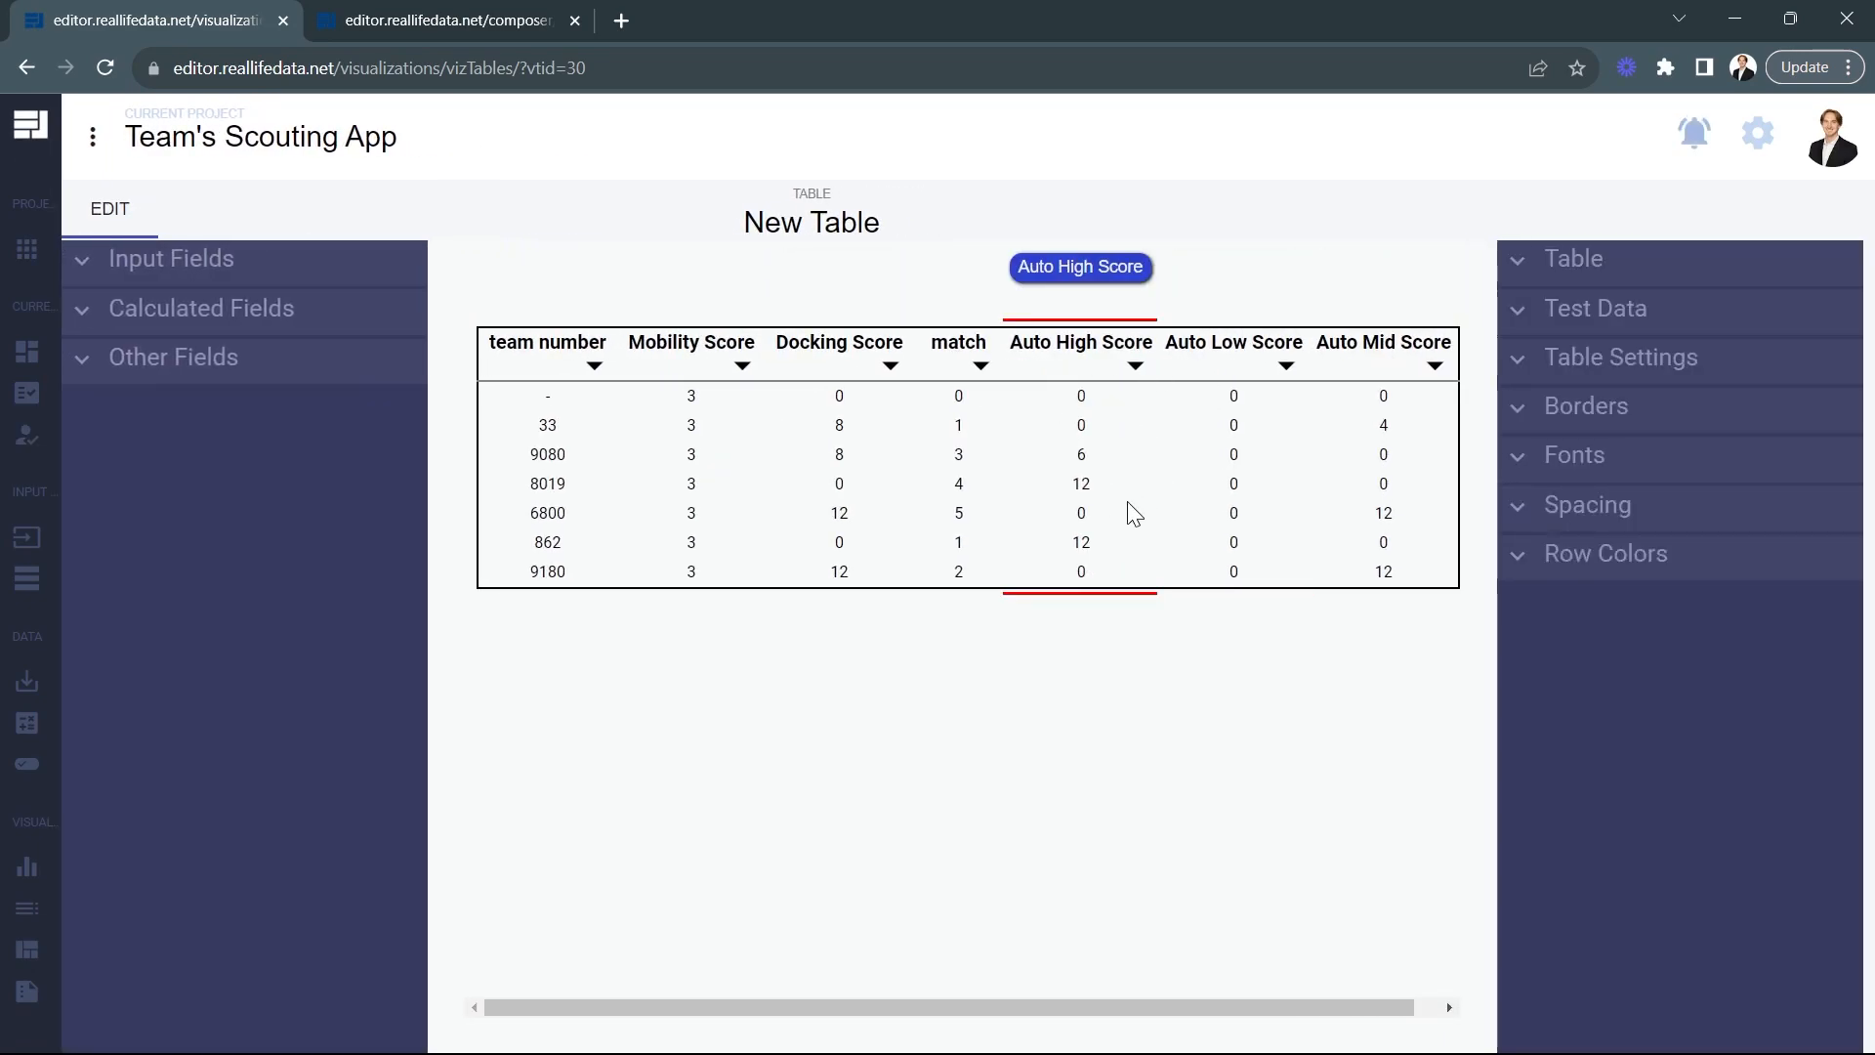
{"action": "left_click", "coordinate": [1078, 483]}
{"action": "left_click", "coordinate": [1080, 302]}
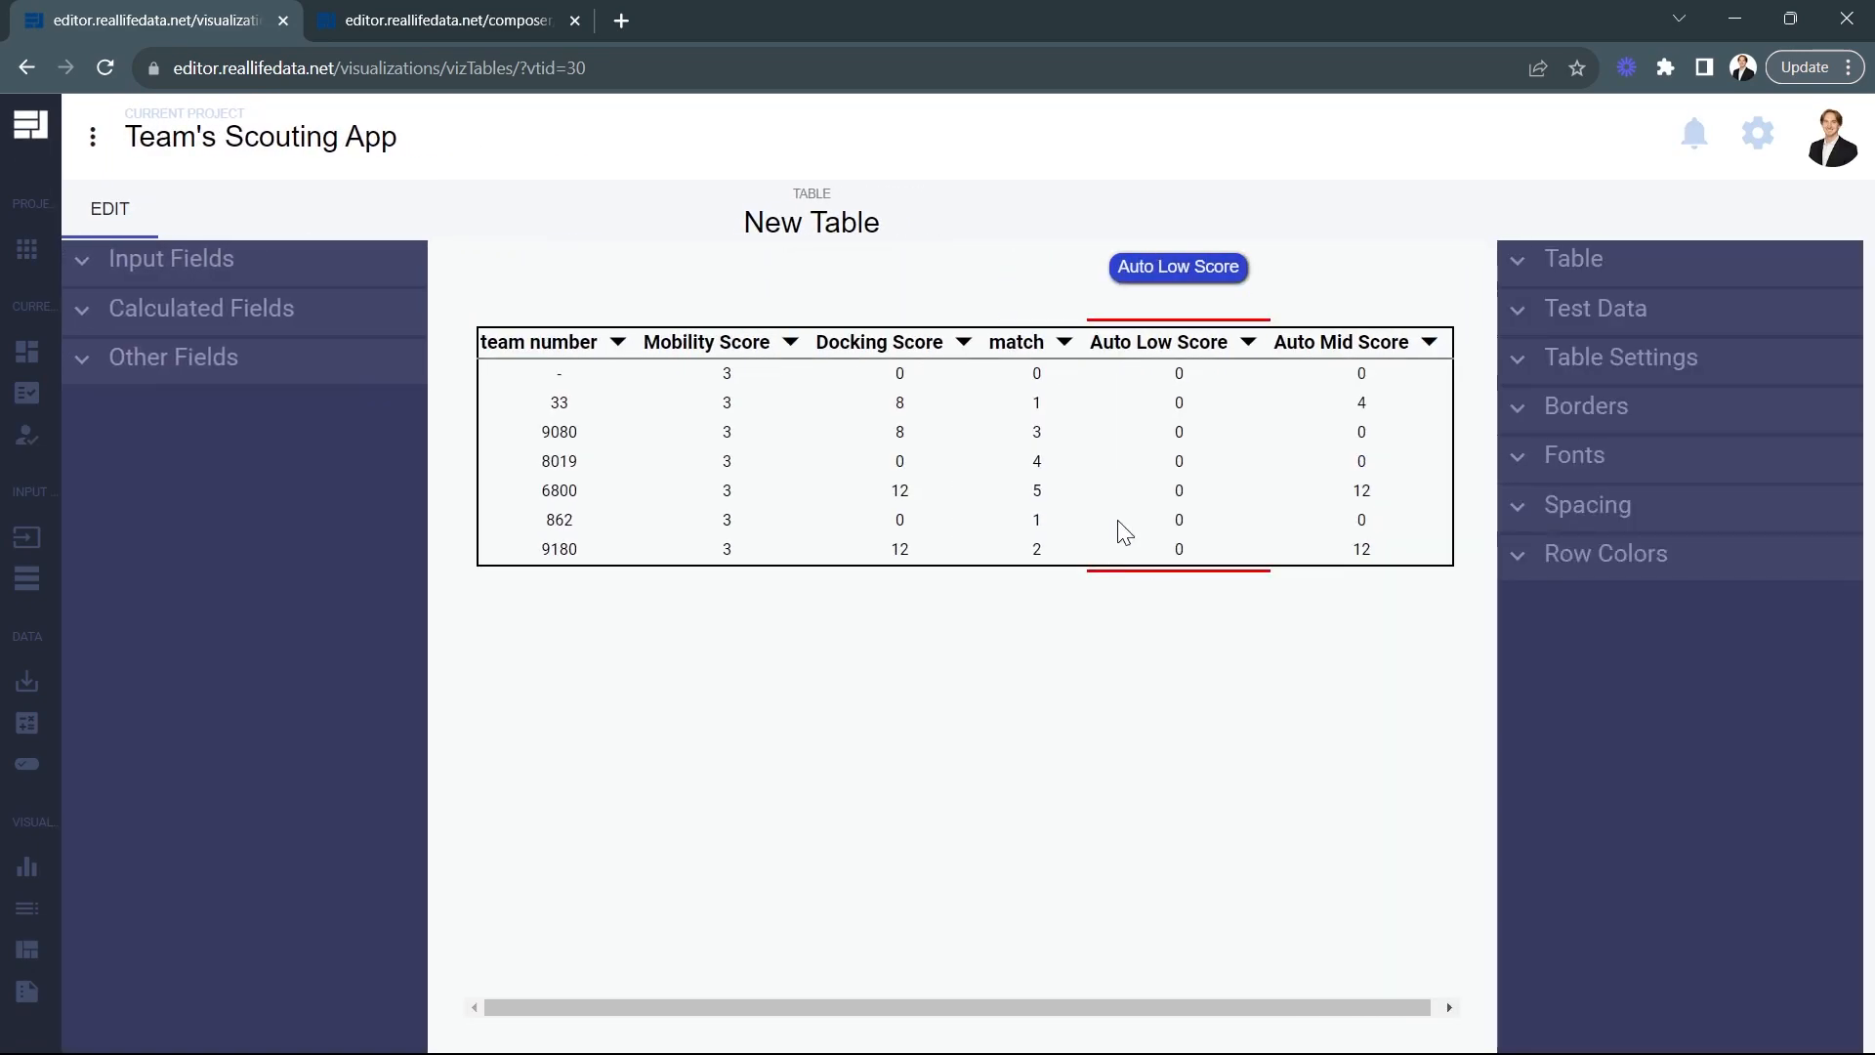
{"action": "left_click", "coordinate": [1179, 303]}
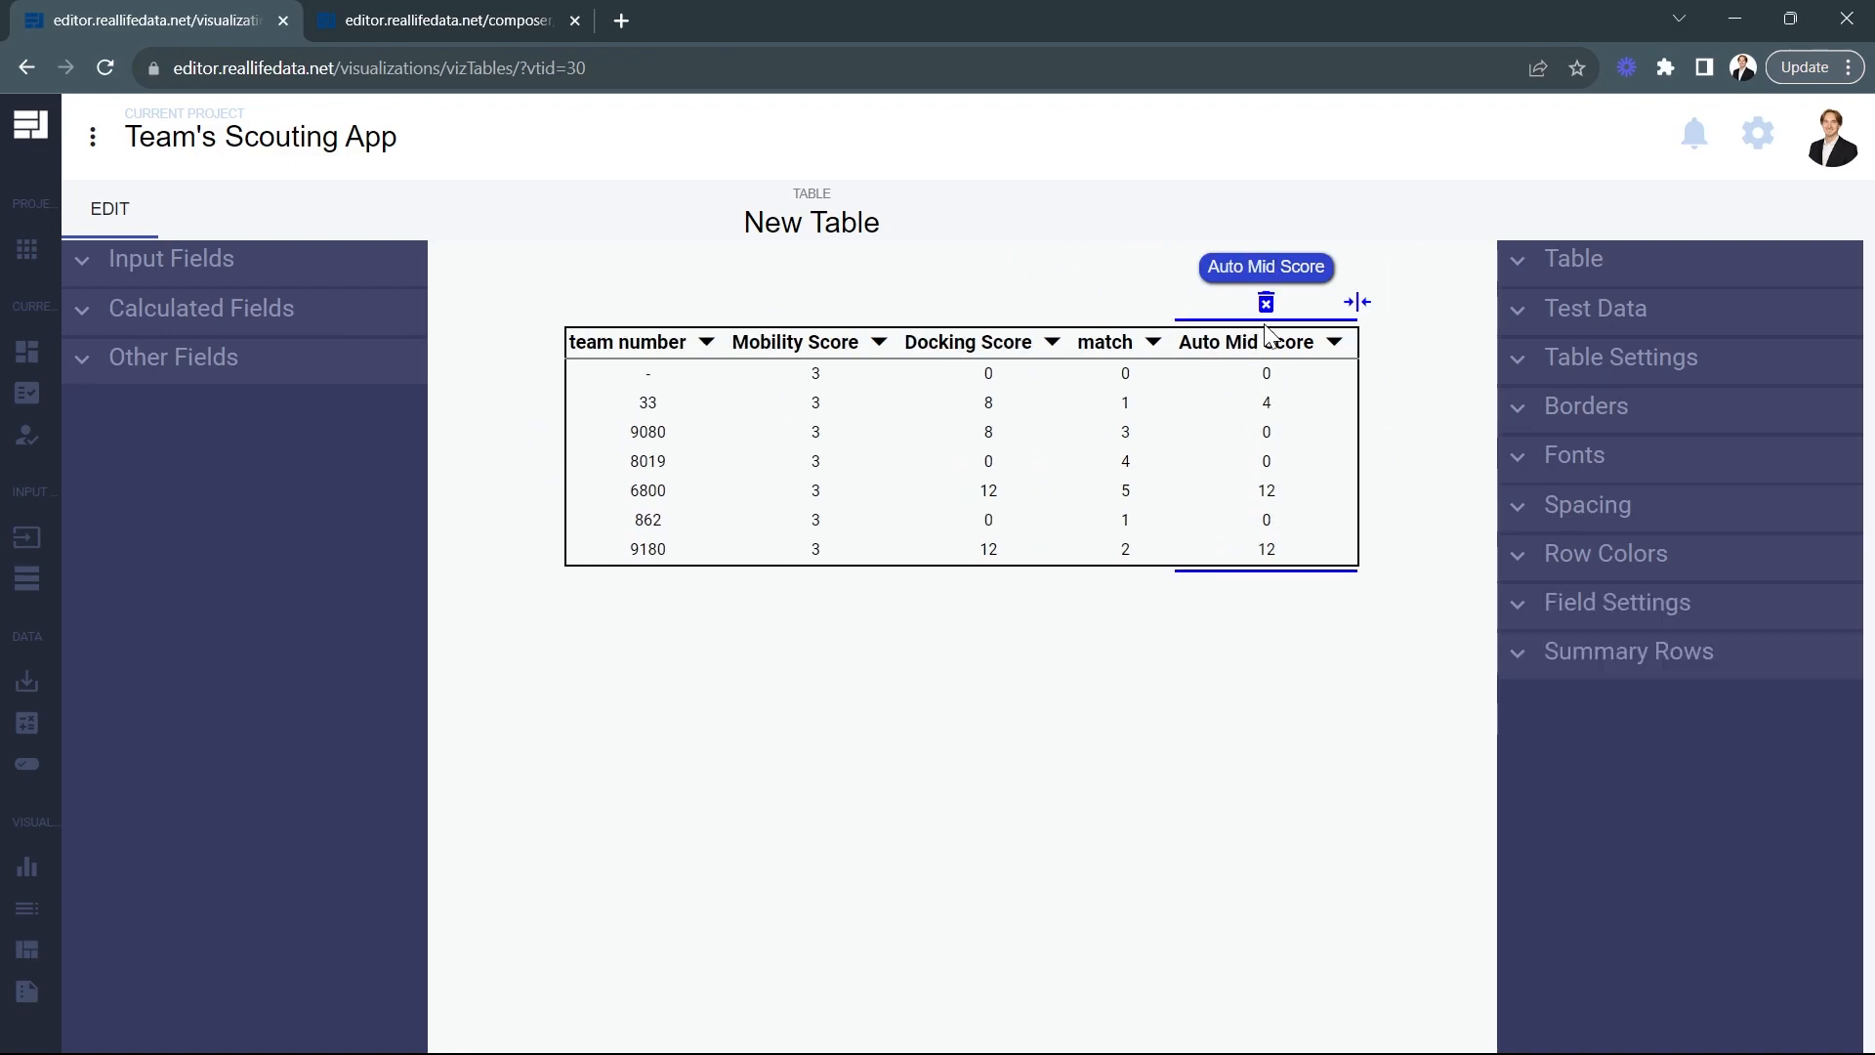
{"action": "left_click", "coordinate": [1266, 303]}
Add the calculated fields Teleop High Items and Teleop Mid Items as columns after match in the table
{"action": "left_click", "coordinate": [151, 311]}
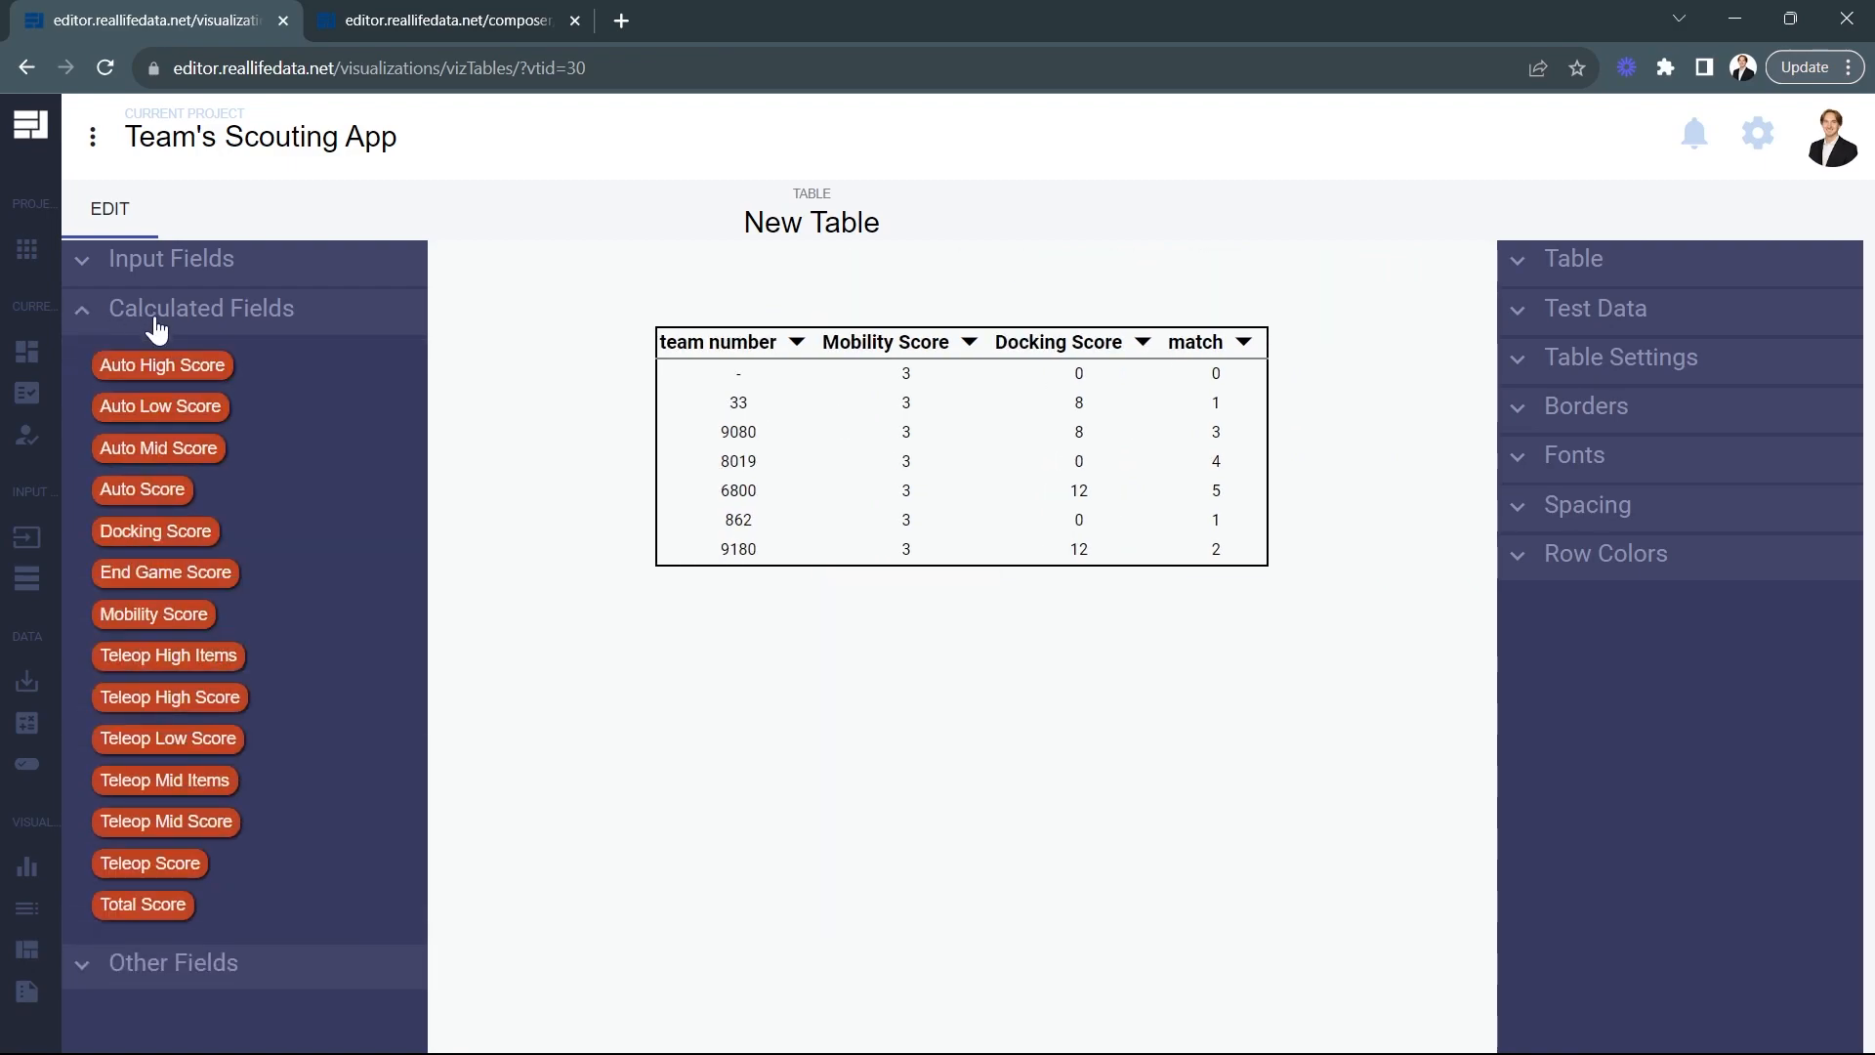
{"action": "left_click_drag", "start_coordinate": [234, 655], "coordinate": [1269, 464]}
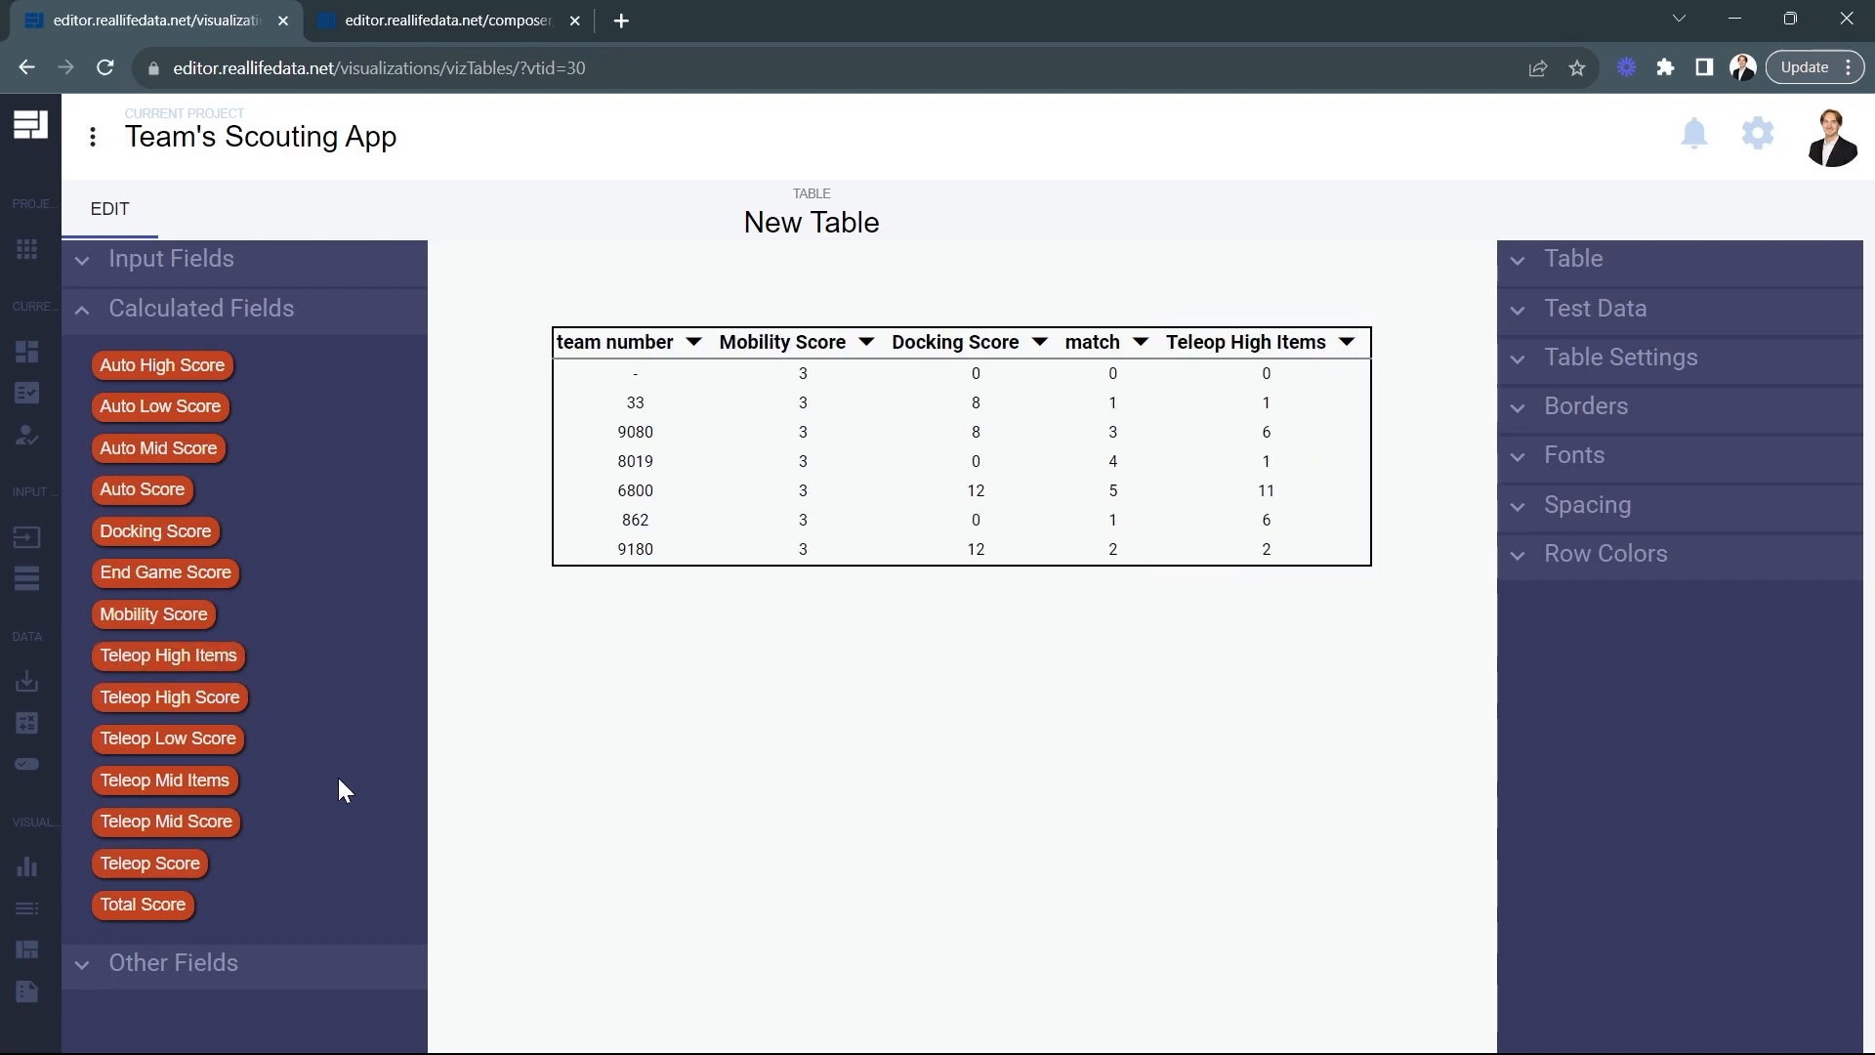
{"action": "left_click_drag", "start_coordinate": [166, 779], "coordinate": [1369, 500]}
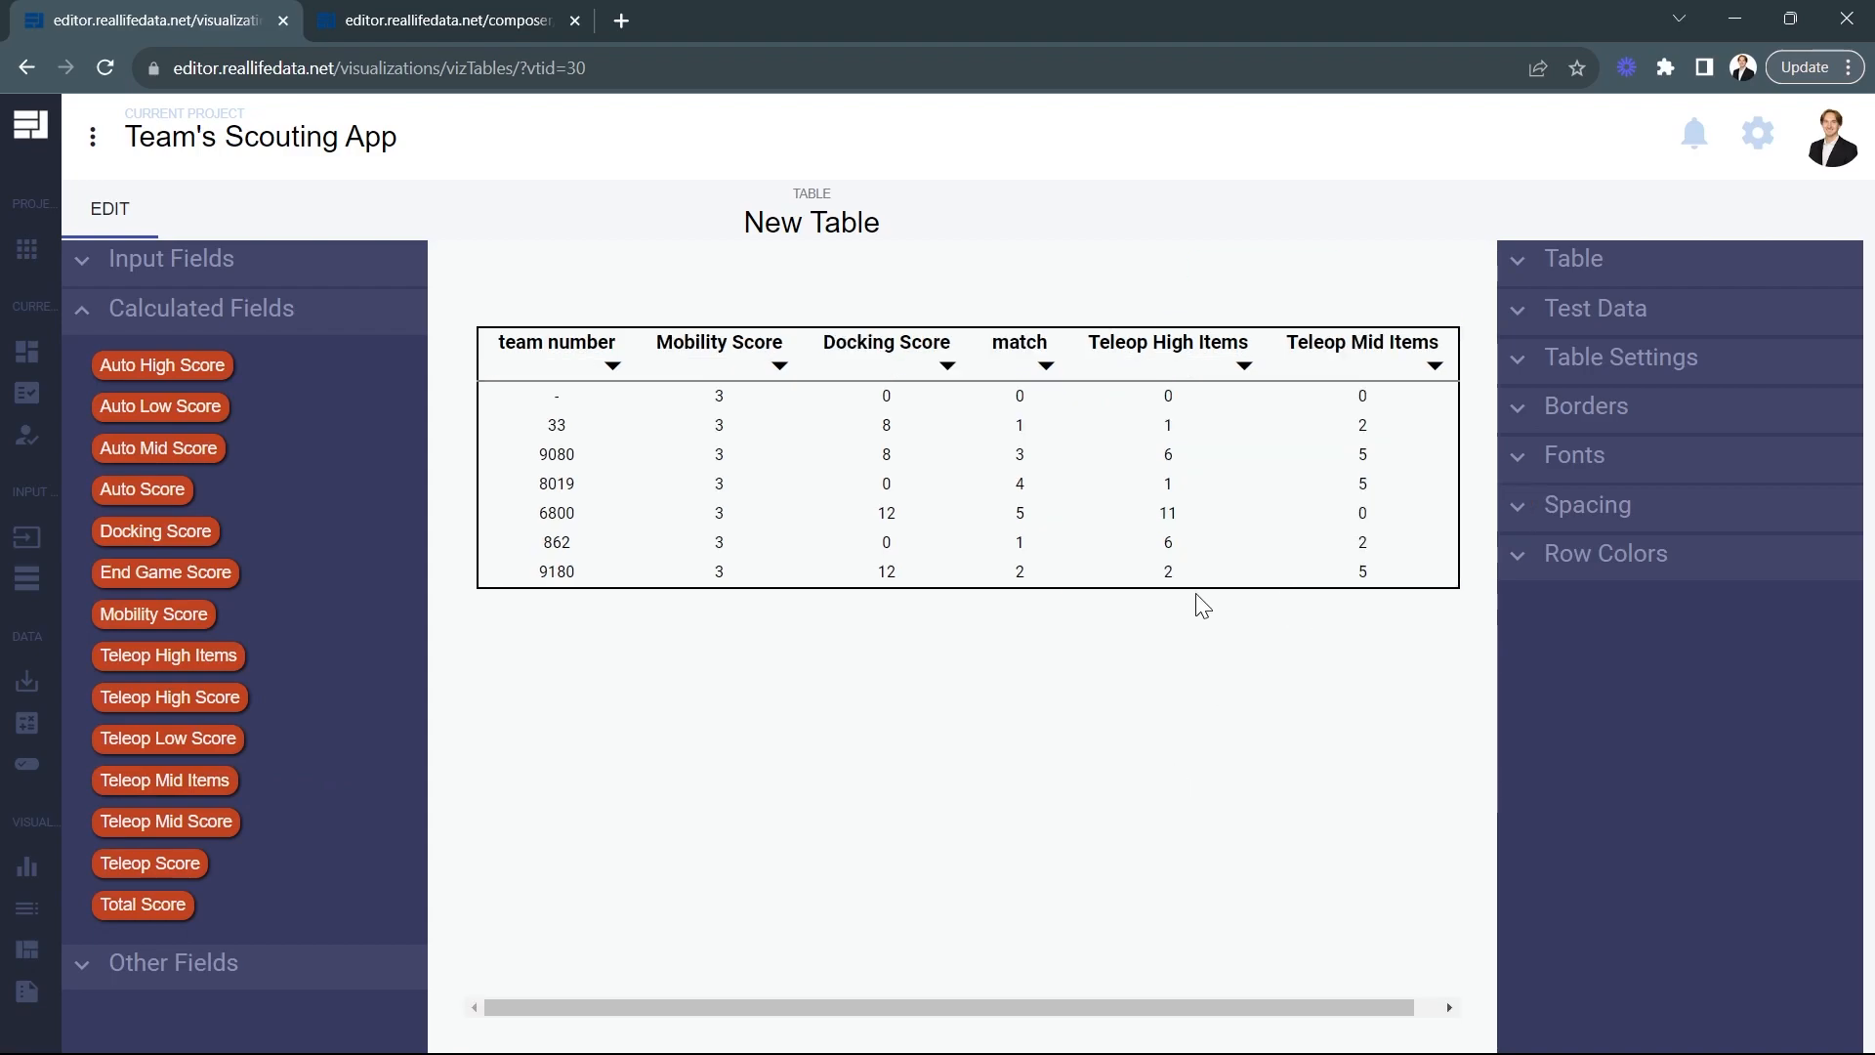
{"action": "mouse_move", "coordinate": [1155, 514]}
{"action": "mouse_move", "coordinate": [1160, 578]}
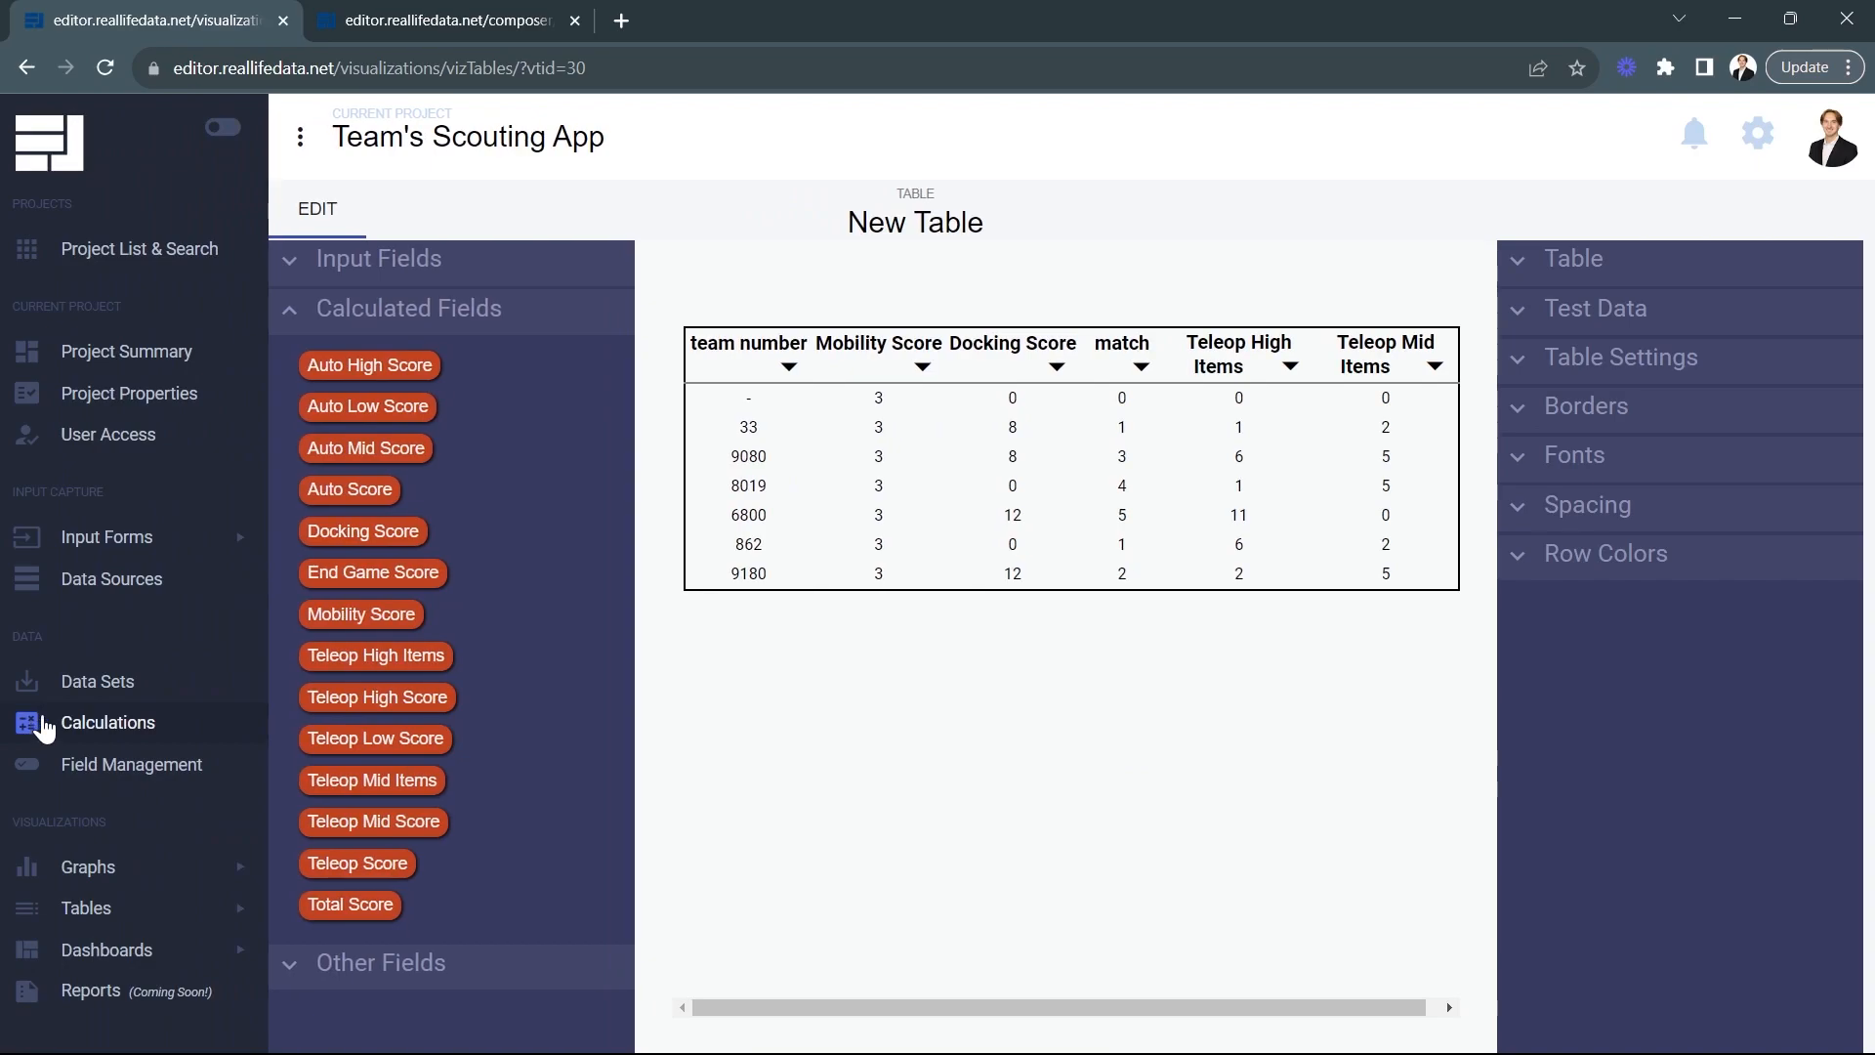
Add a new calculation named Teleop Low Items at the end of the project's calculations
{"action": "left_click", "coordinate": [33, 720]}
{"action": "scroll", "coordinate": [807, 774], "scroll_direction": "down", "scroll_amount": 10}
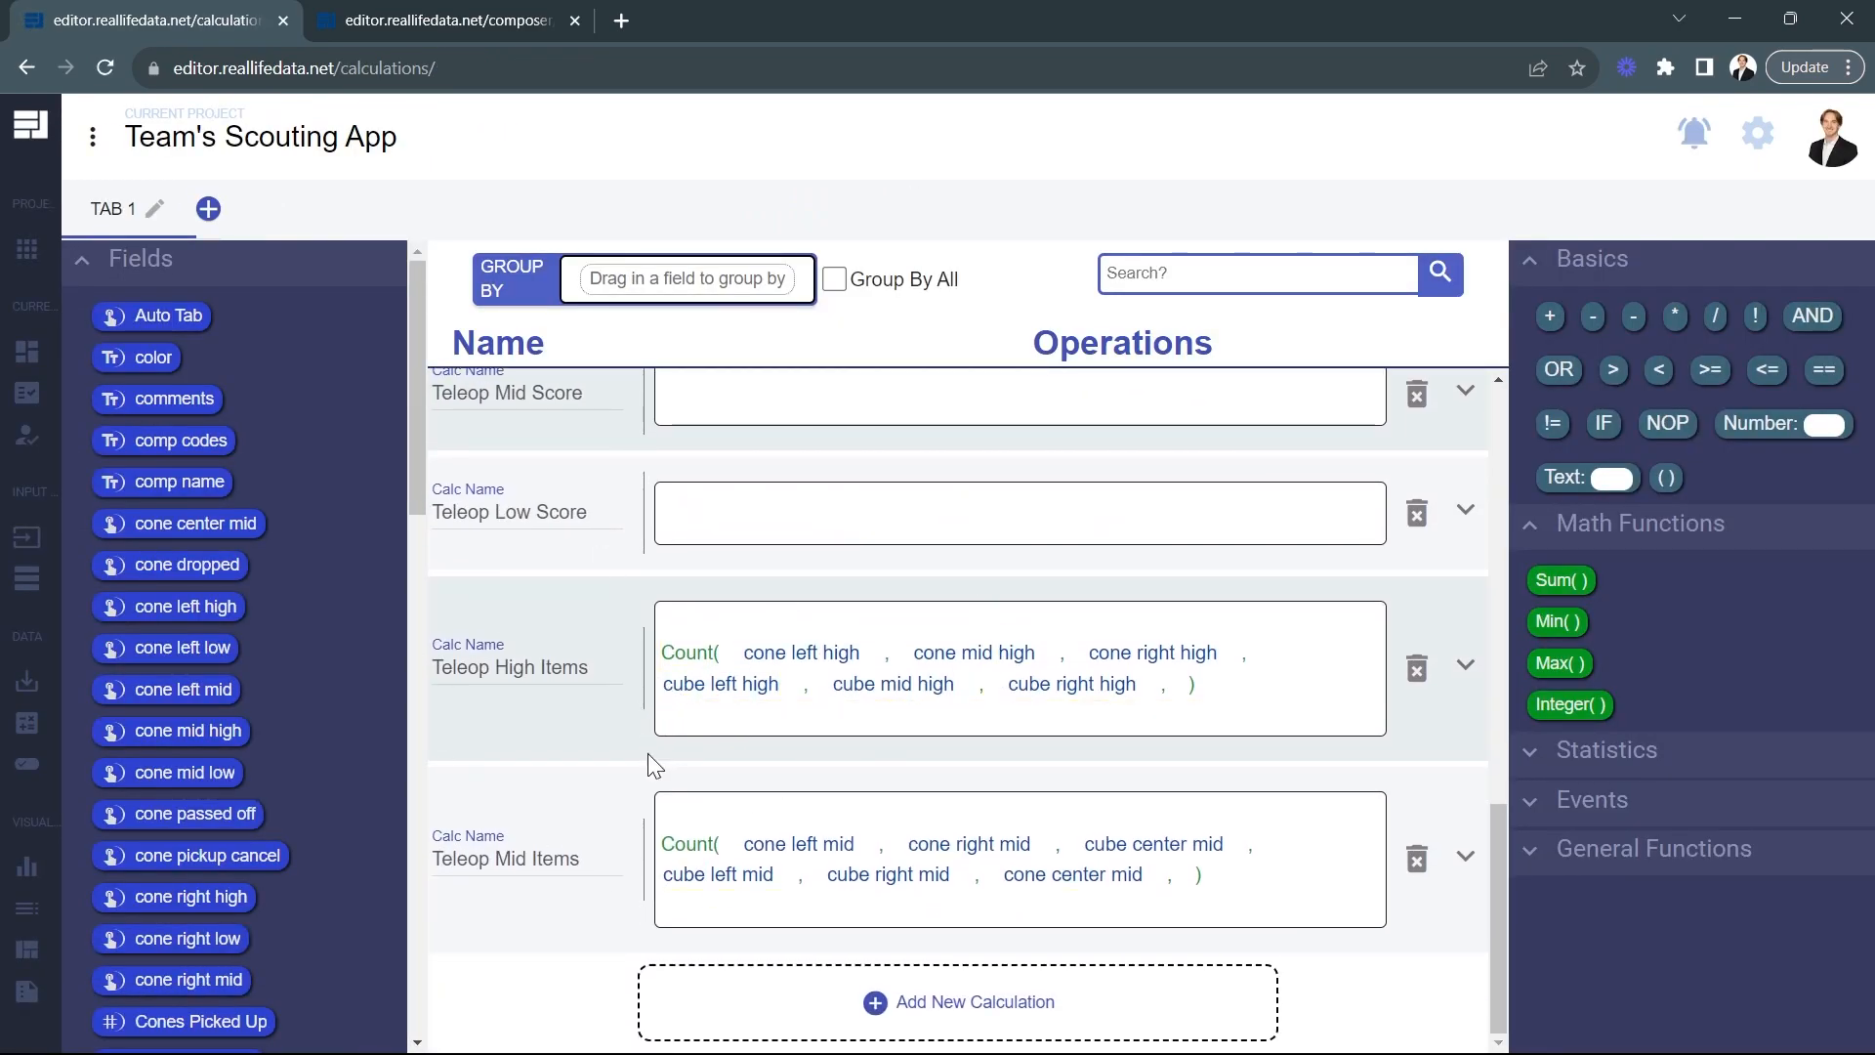
{"action": "left_click", "coordinate": [707, 1006]}
{"action": "left_click", "coordinate": [547, 899]}
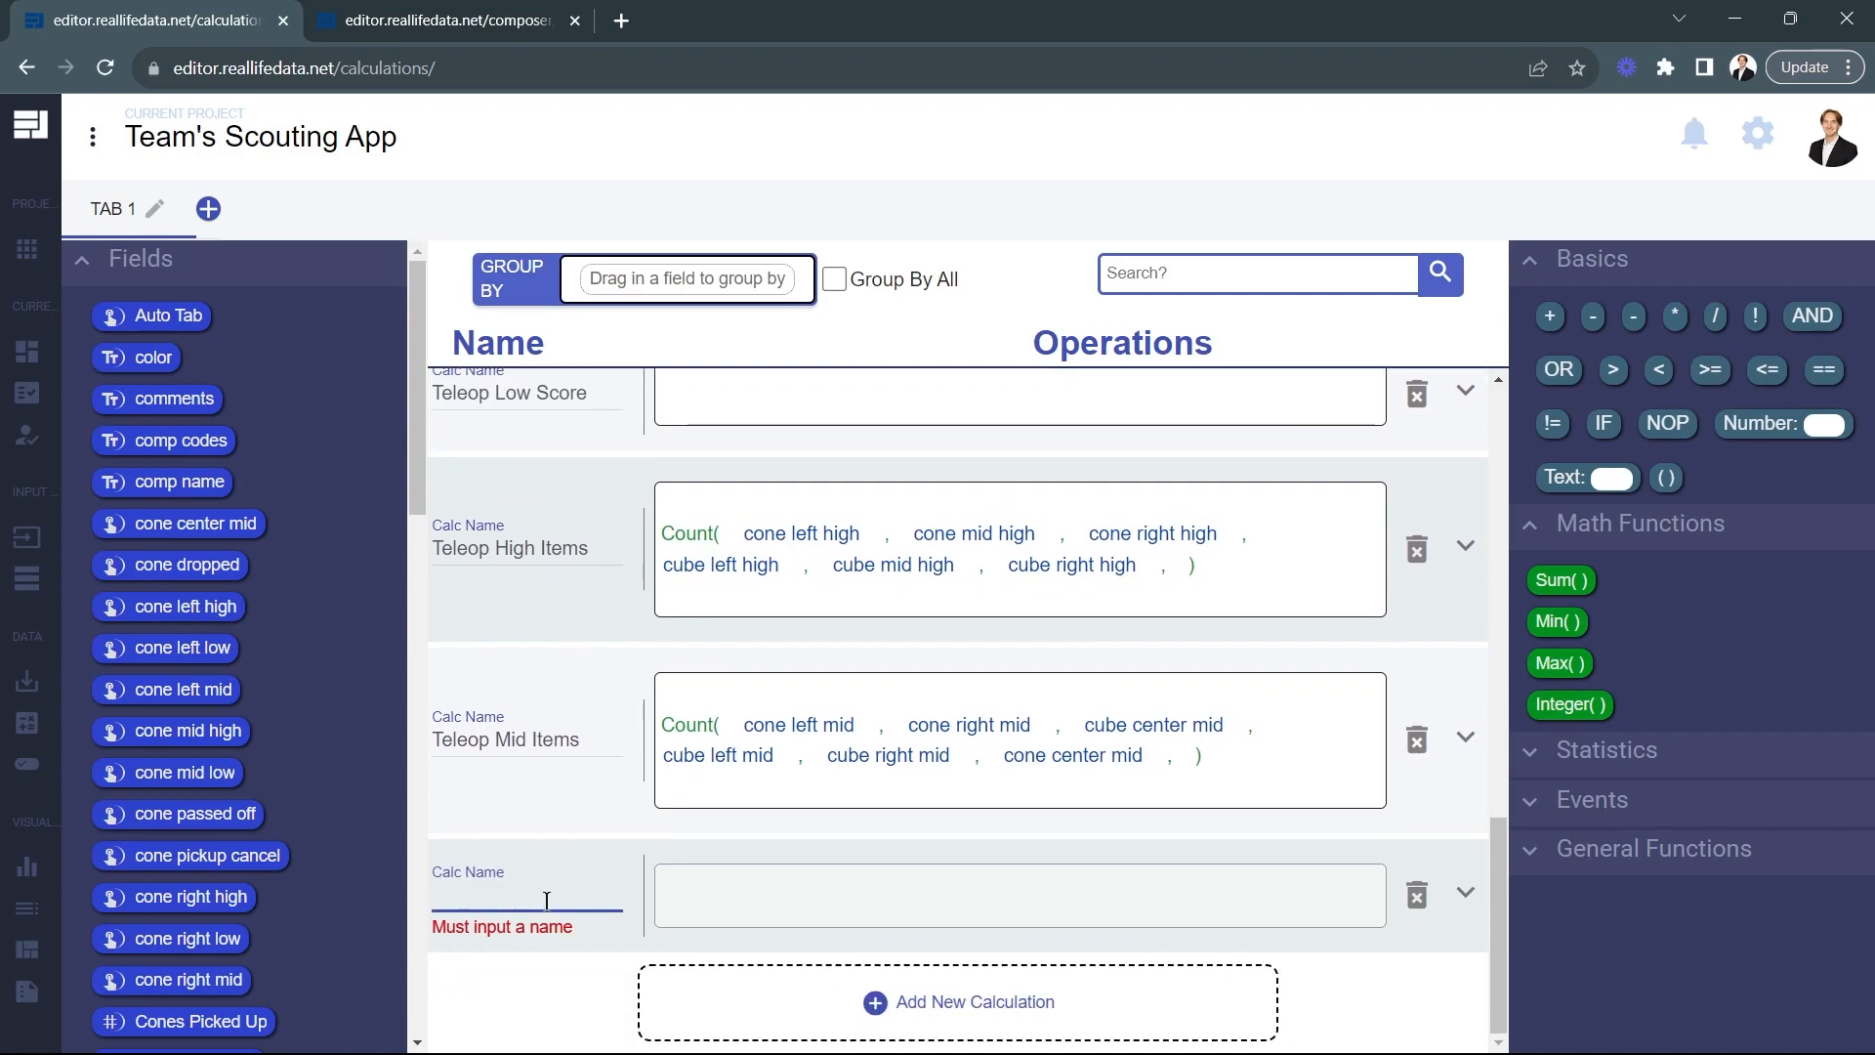
{"action": "type", "text": "Teleop Low Items"}
{"action": "left_click", "coordinate": [621, 817]}
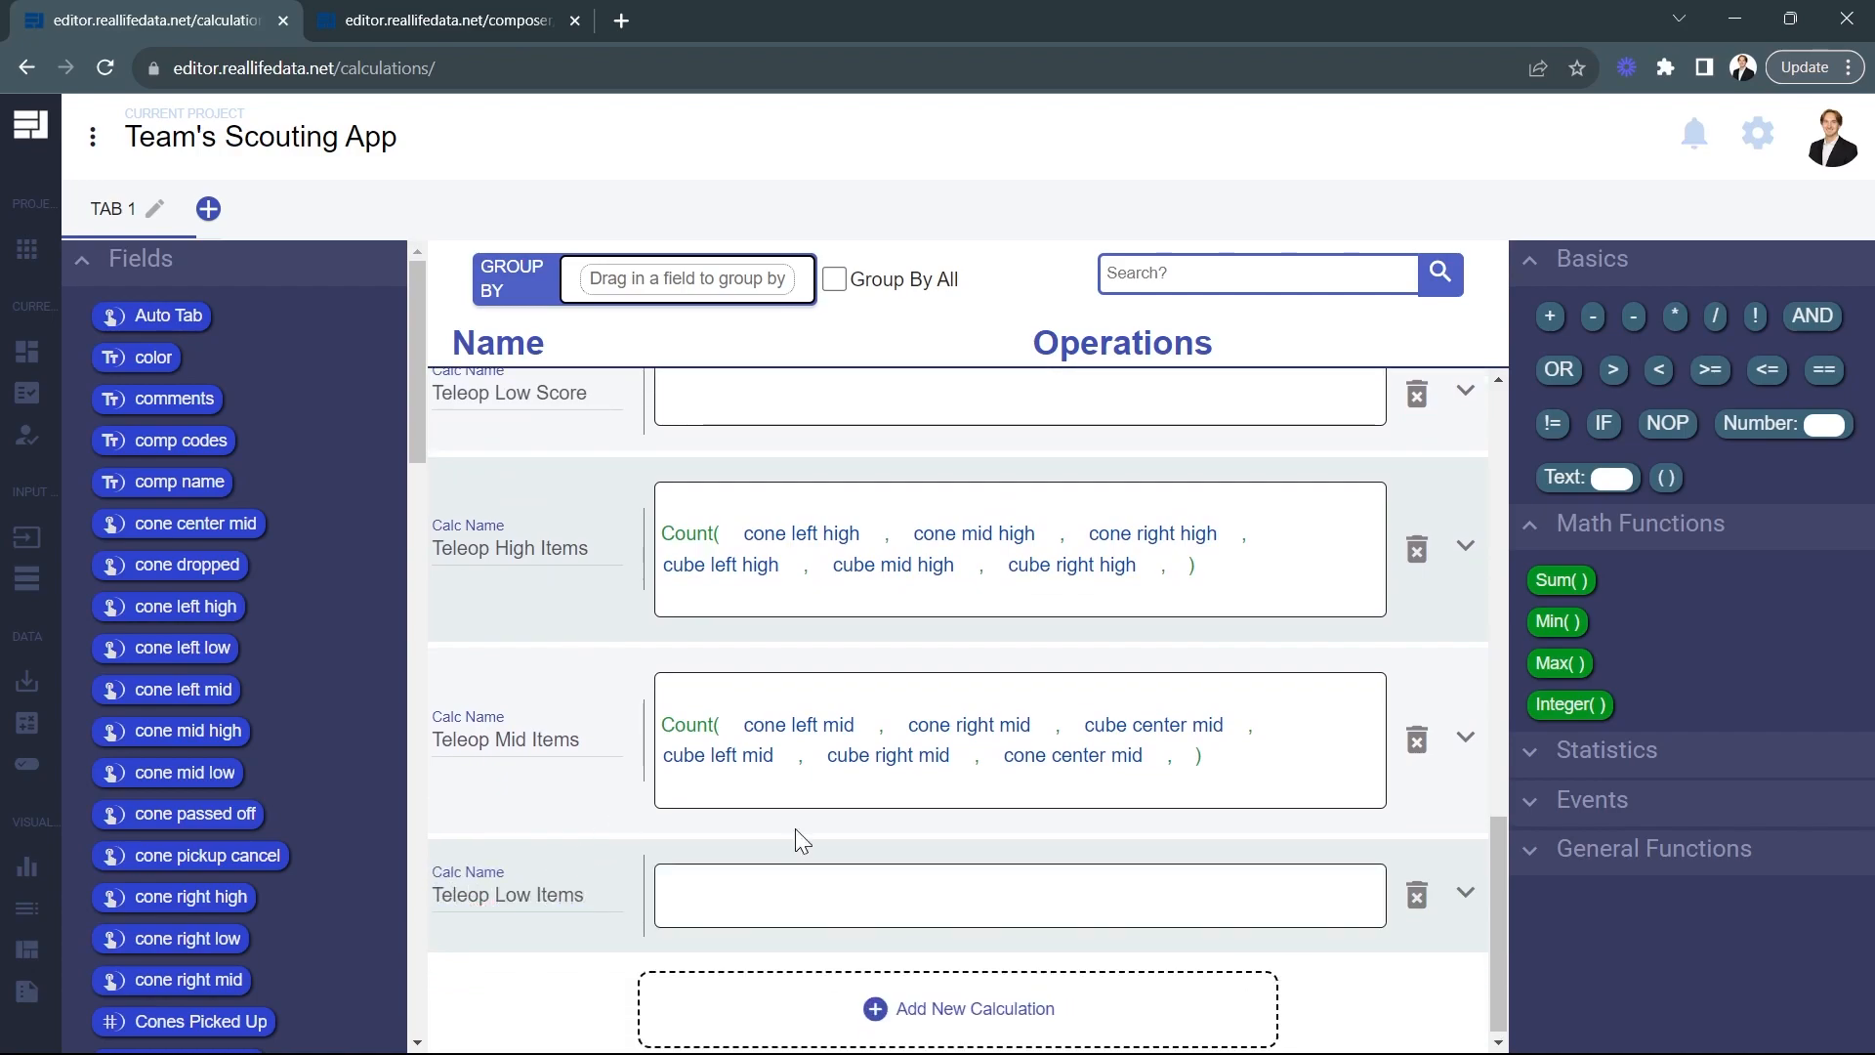
Give Teleop Low Items a Count function containing cone left low, cone mid low and cone right low
{"action": "left_click", "coordinate": [1592, 800]}
{"action": "left_click_drag", "start_coordinate": [1566, 981], "coordinate": [728, 874]}
{"action": "left_click_drag", "start_coordinate": [207, 651], "coordinate": [748, 891]}
{"action": "left_click_drag", "start_coordinate": [205, 773], "coordinate": [913, 872]}
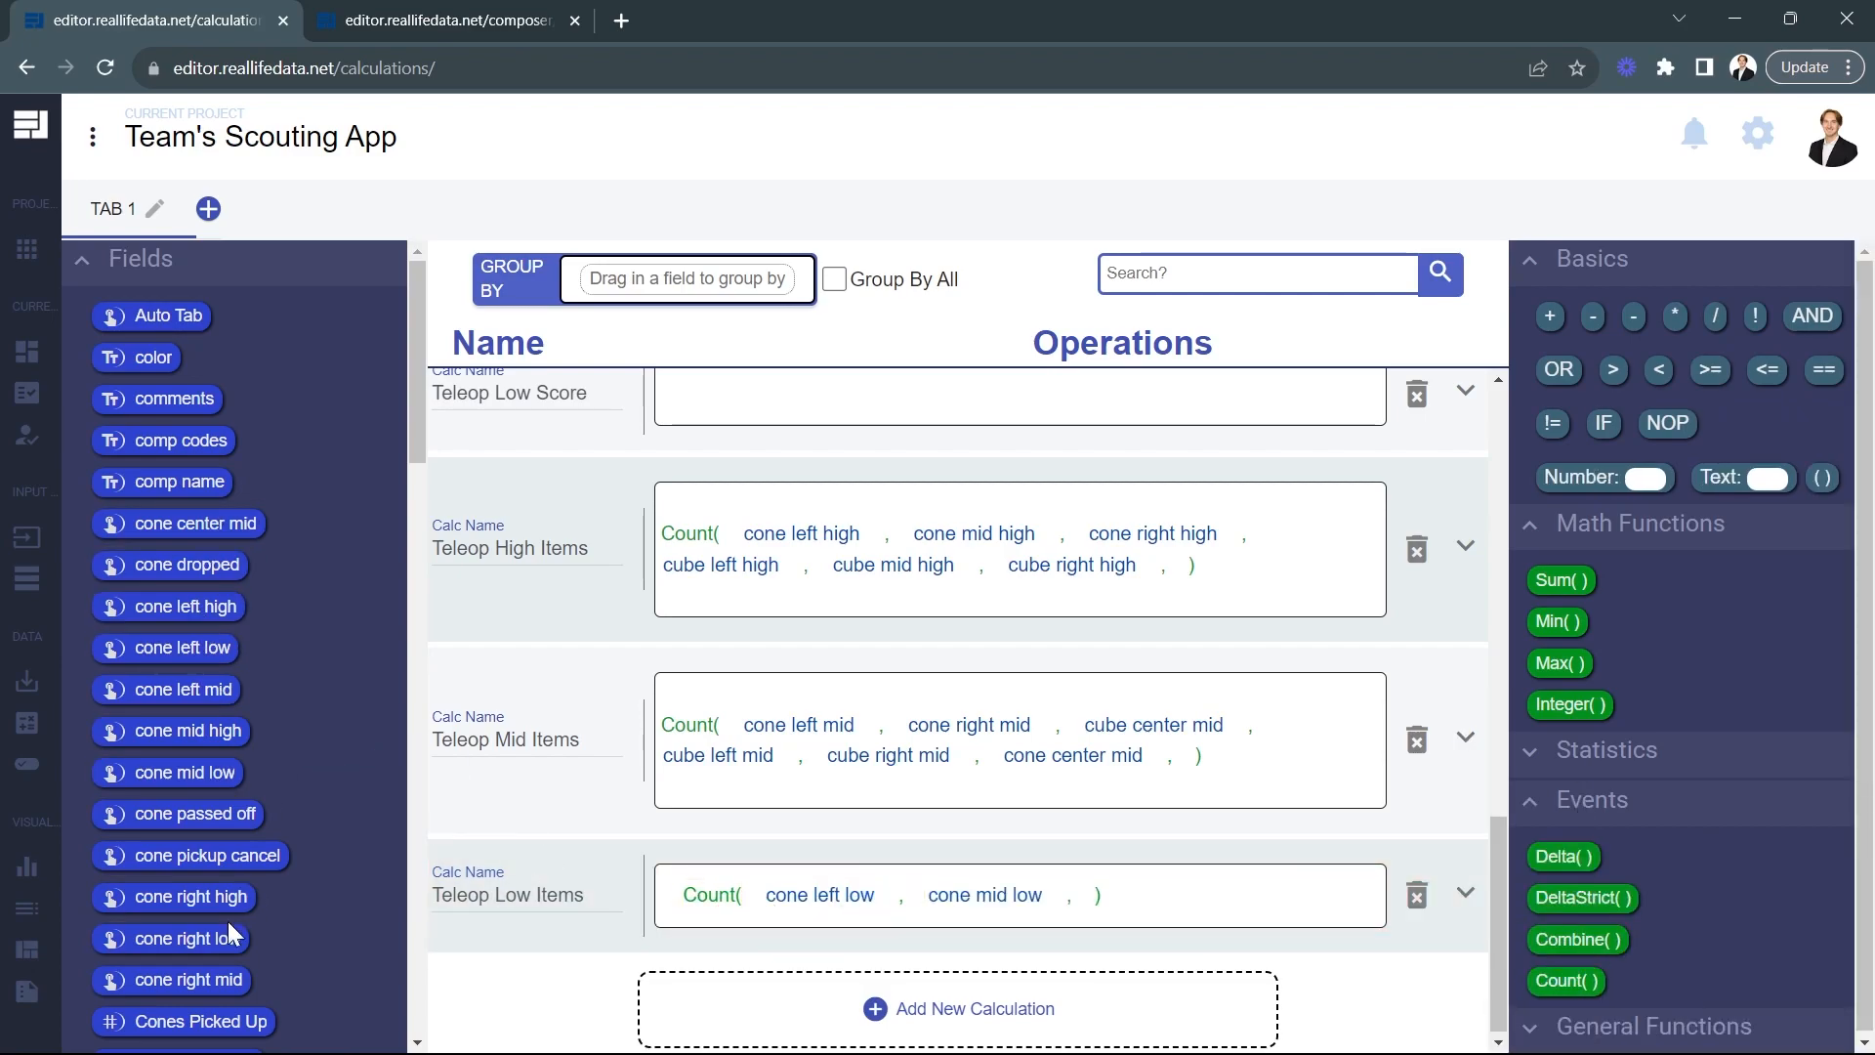
{"action": "left_click_drag", "start_coordinate": [217, 938], "coordinate": [1080, 884]}
Add cube left low, cube mid low and cube right low to the Count function of Teleop Low Items
{"action": "scroll", "coordinate": [201, 707], "scroll_direction": "down", "scroll_amount": 3}
{"action": "left_click_drag", "start_coordinate": [182, 821], "coordinate": [1309, 908]}
{"action": "scroll", "coordinate": [293, 850], "scroll_direction": "down", "scroll_amount": 3}
{"action": "left_click_drag", "start_coordinate": [185, 701], "coordinate": [751, 962]}
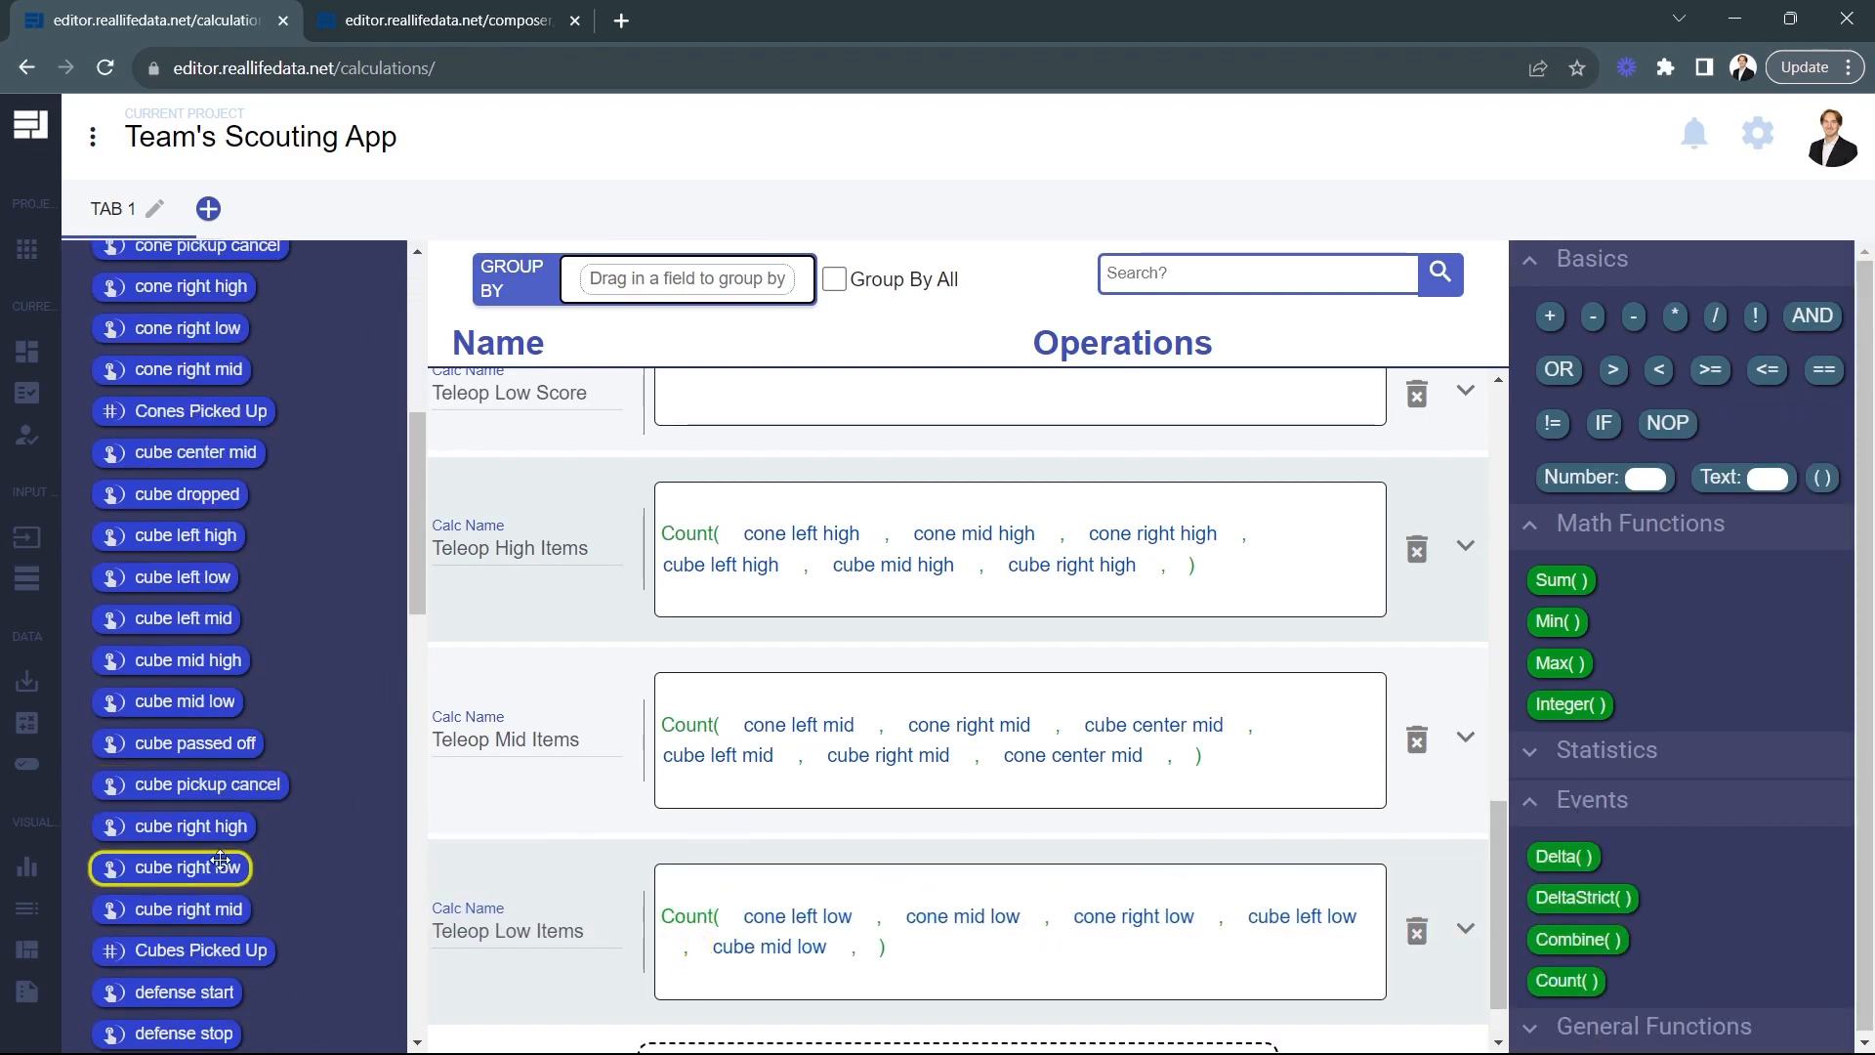
{"action": "left_click_drag", "start_coordinate": [188, 867], "coordinate": [1221, 977]}
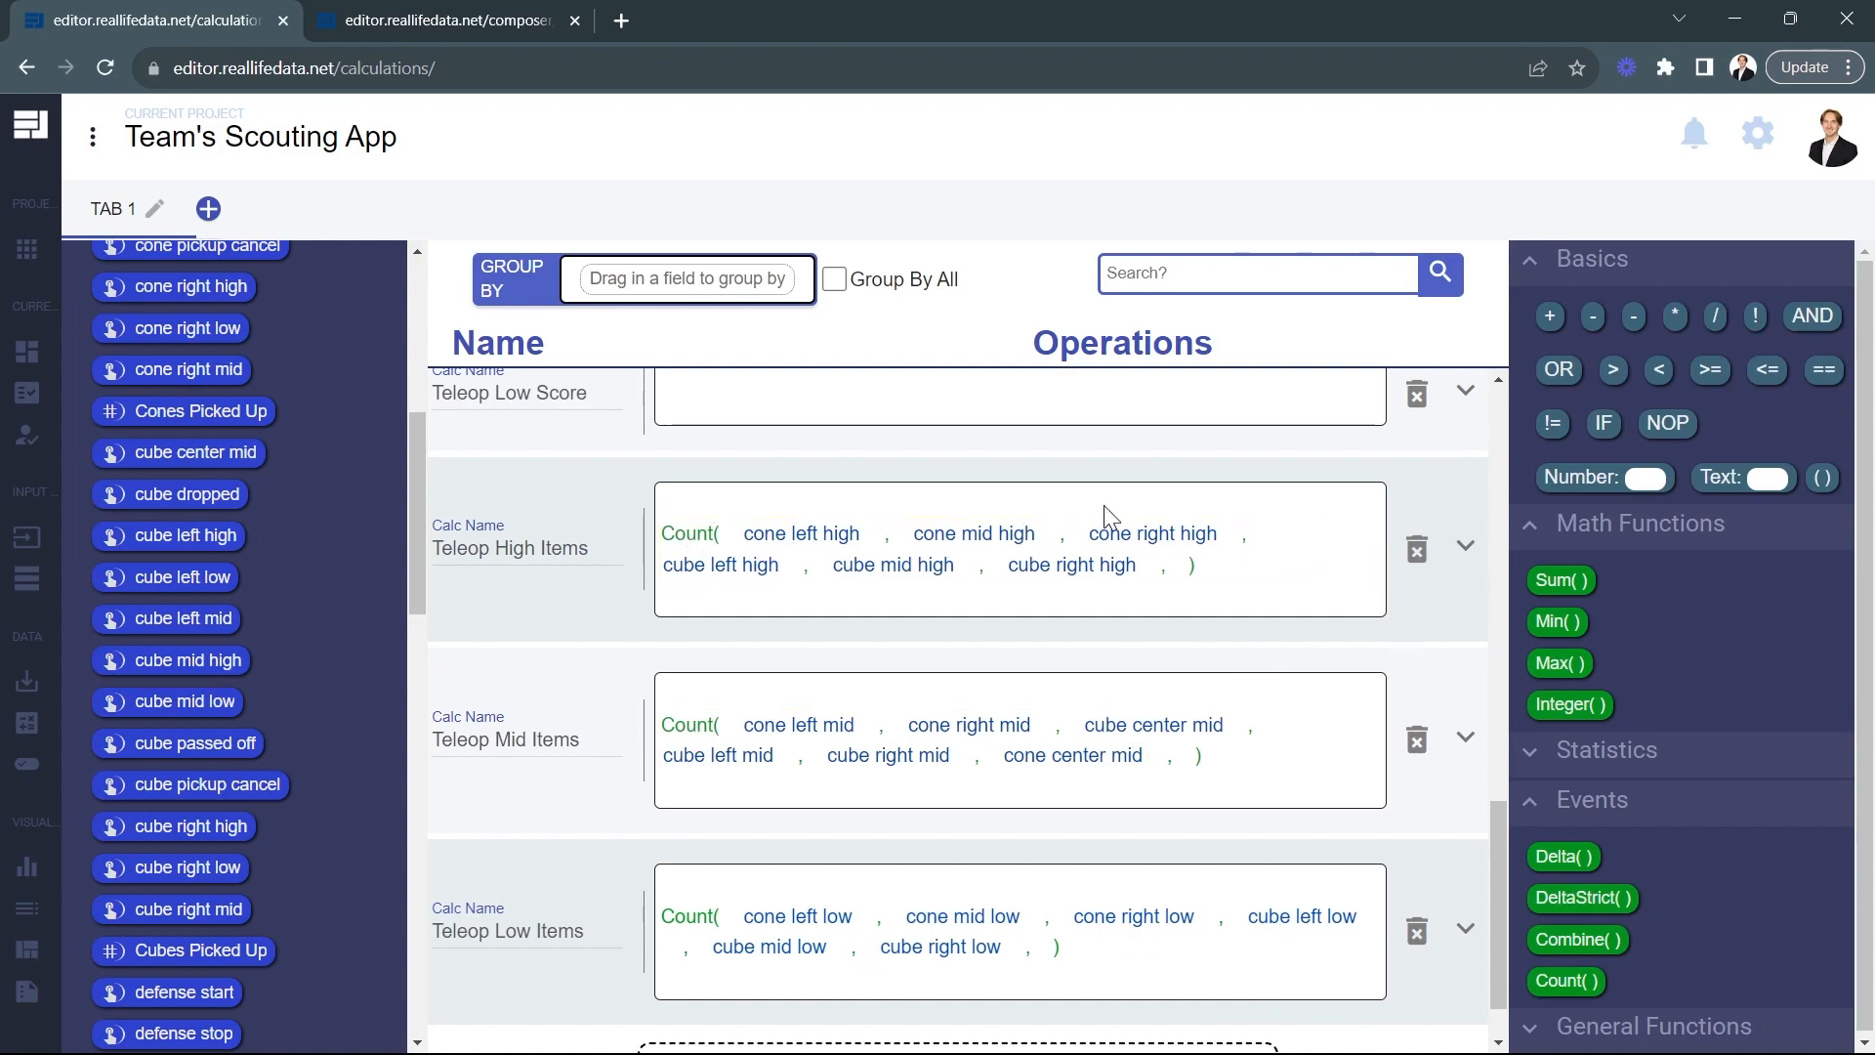
Define Teleop High Score as Teleop High Items multiplied by 5
{"action": "scroll", "coordinate": [664, 670], "scroll_direction": "up", "scroll_amount": 3}
{"action": "scroll", "coordinate": [606, 566], "scroll_direction": "up", "scroll_amount": 1}
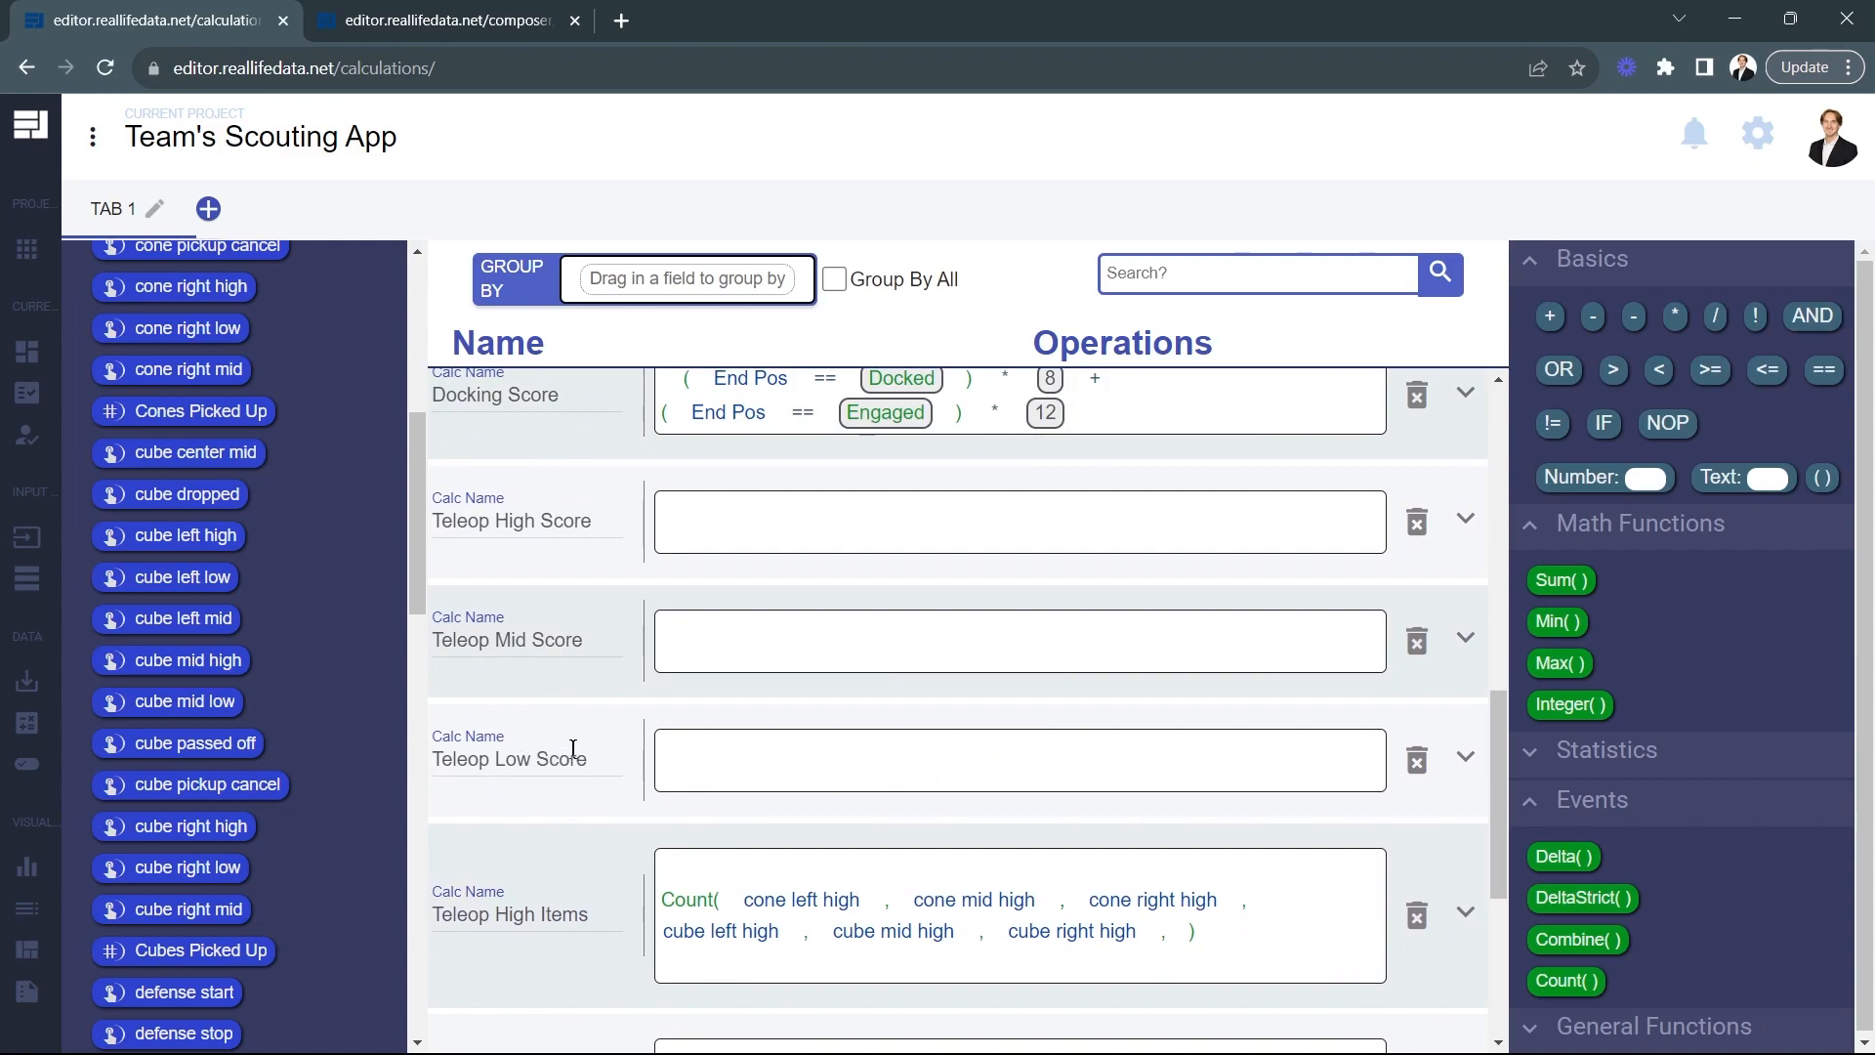
{"action": "scroll", "coordinate": [234, 652], "scroll_direction": "down", "scroll_amount": 15}
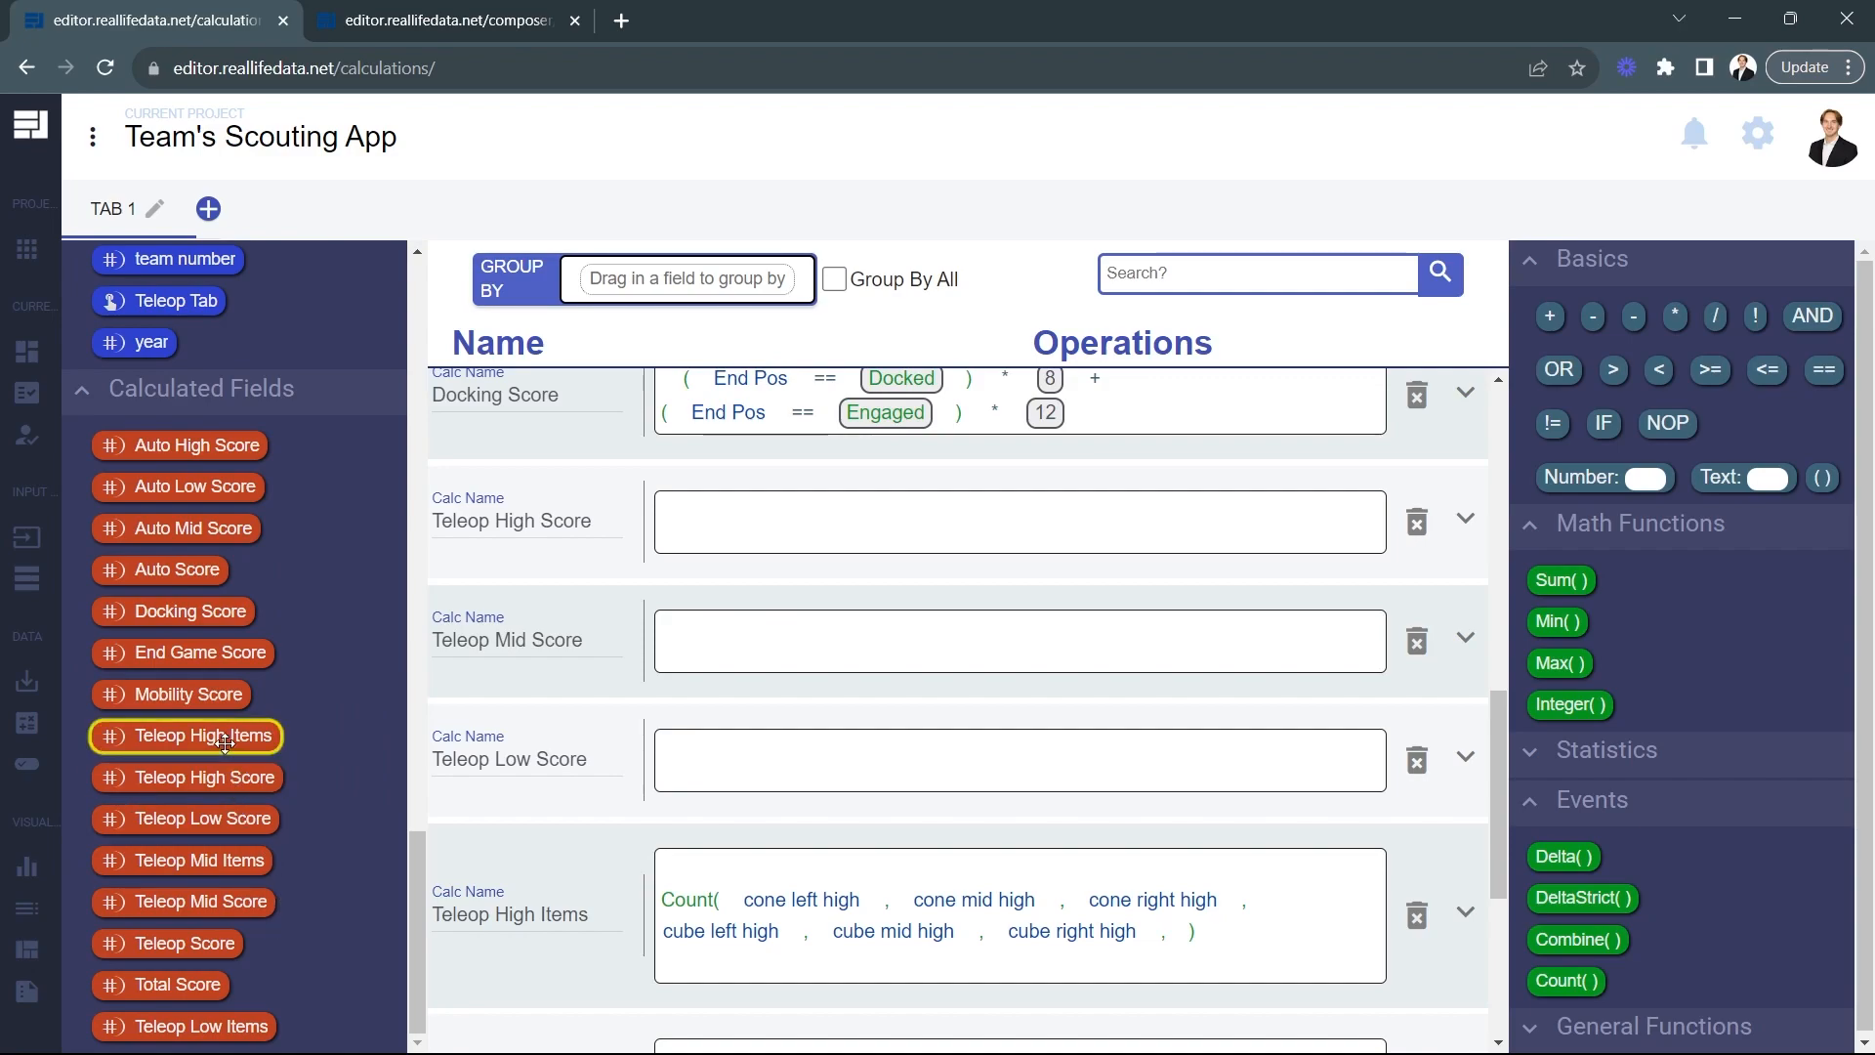
{"action": "left_click_drag", "start_coordinate": [224, 736], "coordinate": [736, 520]}
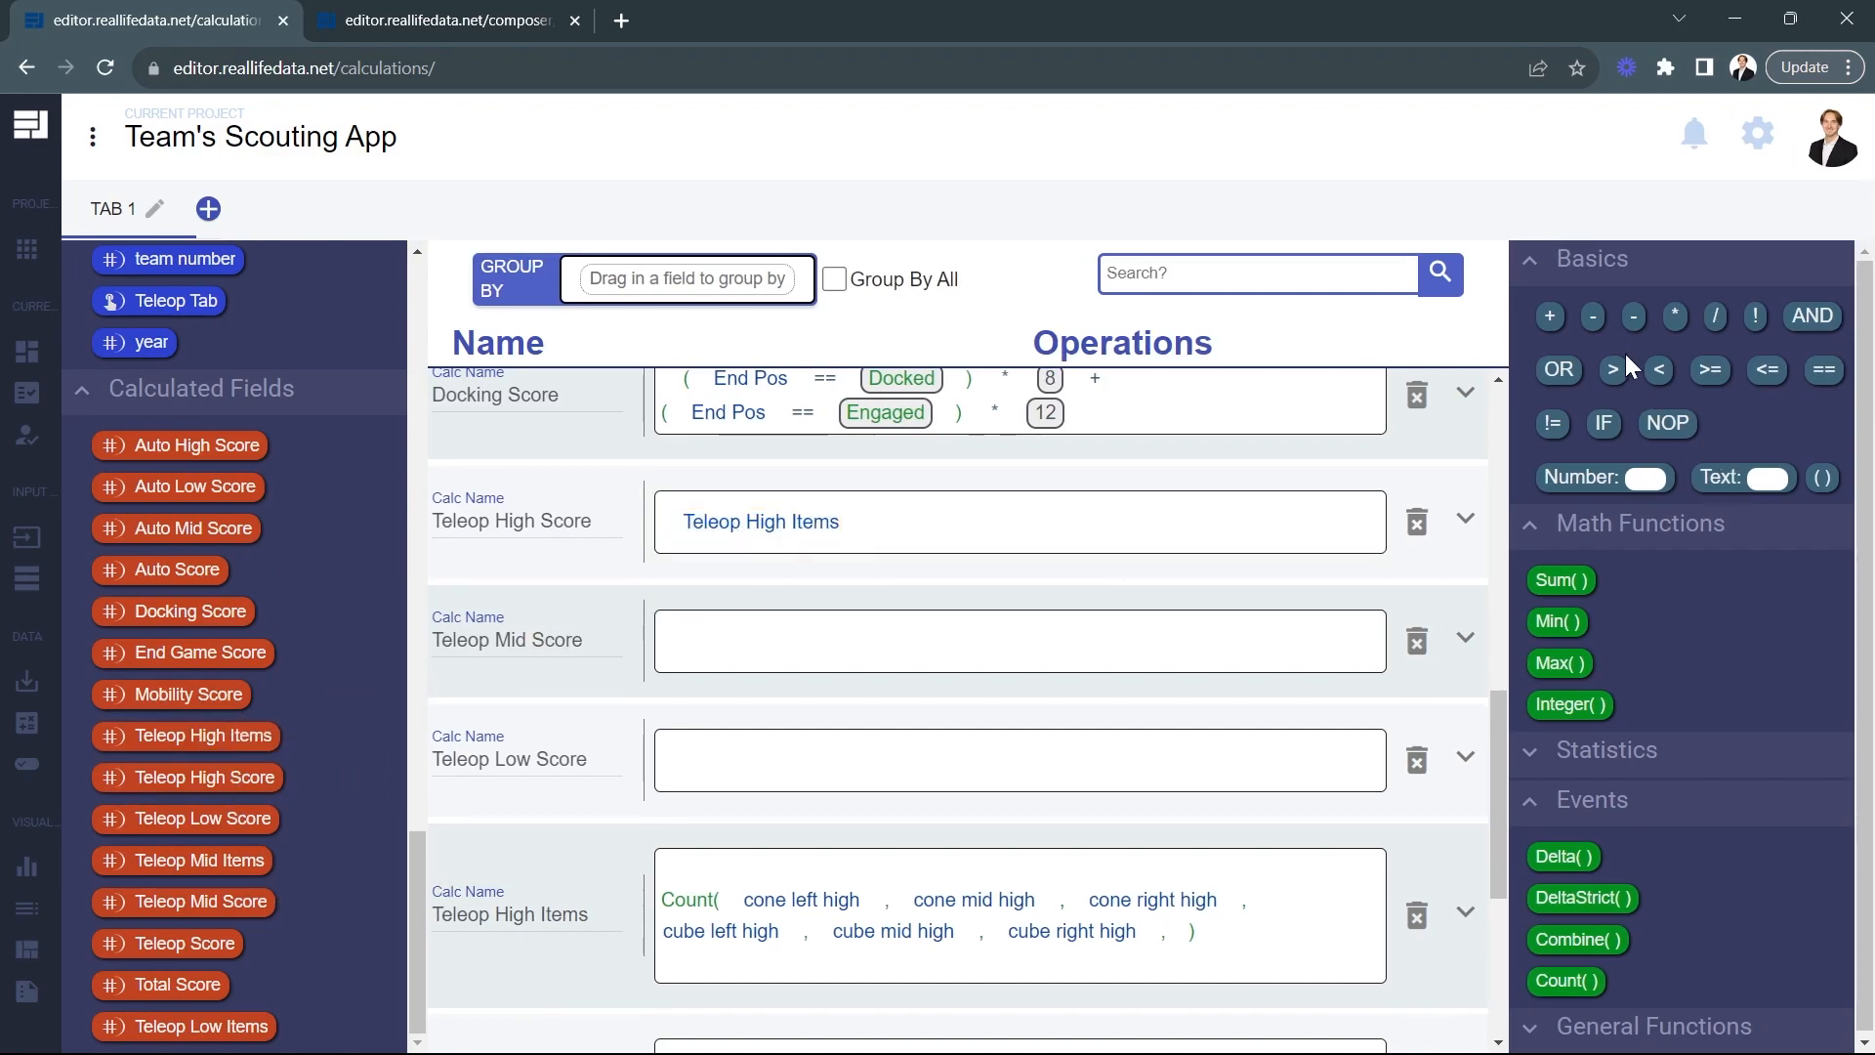
{"action": "left_click_drag", "start_coordinate": [1675, 315], "coordinate": [859, 532]}
{"action": "left_click_drag", "start_coordinate": [1590, 494], "coordinate": [937, 527]}
{"action": "left_click", "coordinate": [918, 524]}
{"action": "type", "text": "5"}
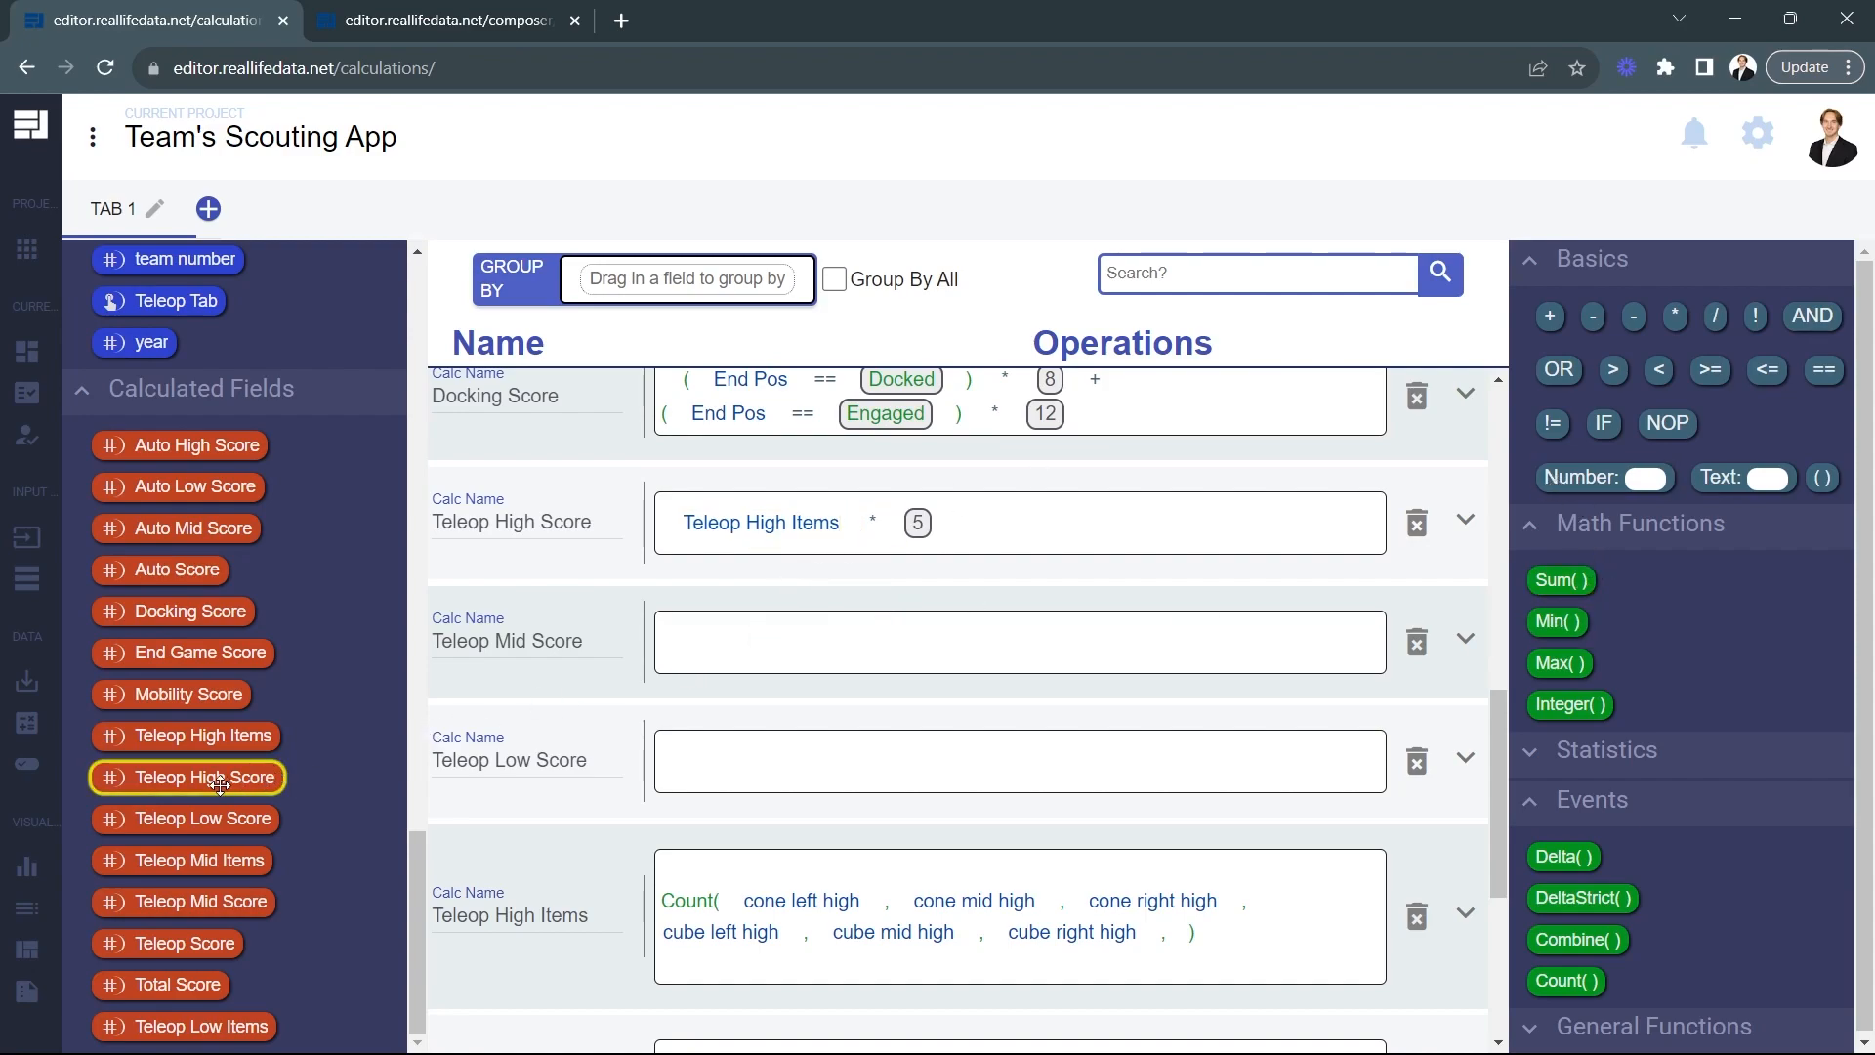
Define Teleop Mid Score as Teleop Mid Items * 3 and Teleop Low Score as Teleop Low Items * 2
{"action": "left_click_drag", "start_coordinate": [199, 861], "coordinate": [840, 642]}
{"action": "left_click_drag", "start_coordinate": [201, 1026], "coordinate": [840, 761]}
{"action": "left_click_drag", "start_coordinate": [1675, 316], "coordinate": [956, 642]}
{"action": "left_click_drag", "start_coordinate": [1675, 317], "coordinate": [957, 760]}
{"action": "left_click_drag", "start_coordinate": [1580, 478], "coordinate": [923, 641]}
{"action": "double_click", "coordinate": [911, 642]}
{"action": "type", "text": "3"}
{"action": "left_click_drag", "start_coordinate": [1579, 478], "coordinate": [923, 760]}
{"action": "double_click", "coordinate": [913, 761]}
{"action": "type", "text": "2"}
{"action": "double_click", "coordinate": [913, 642]}
{"action": "type", "text": "3"}
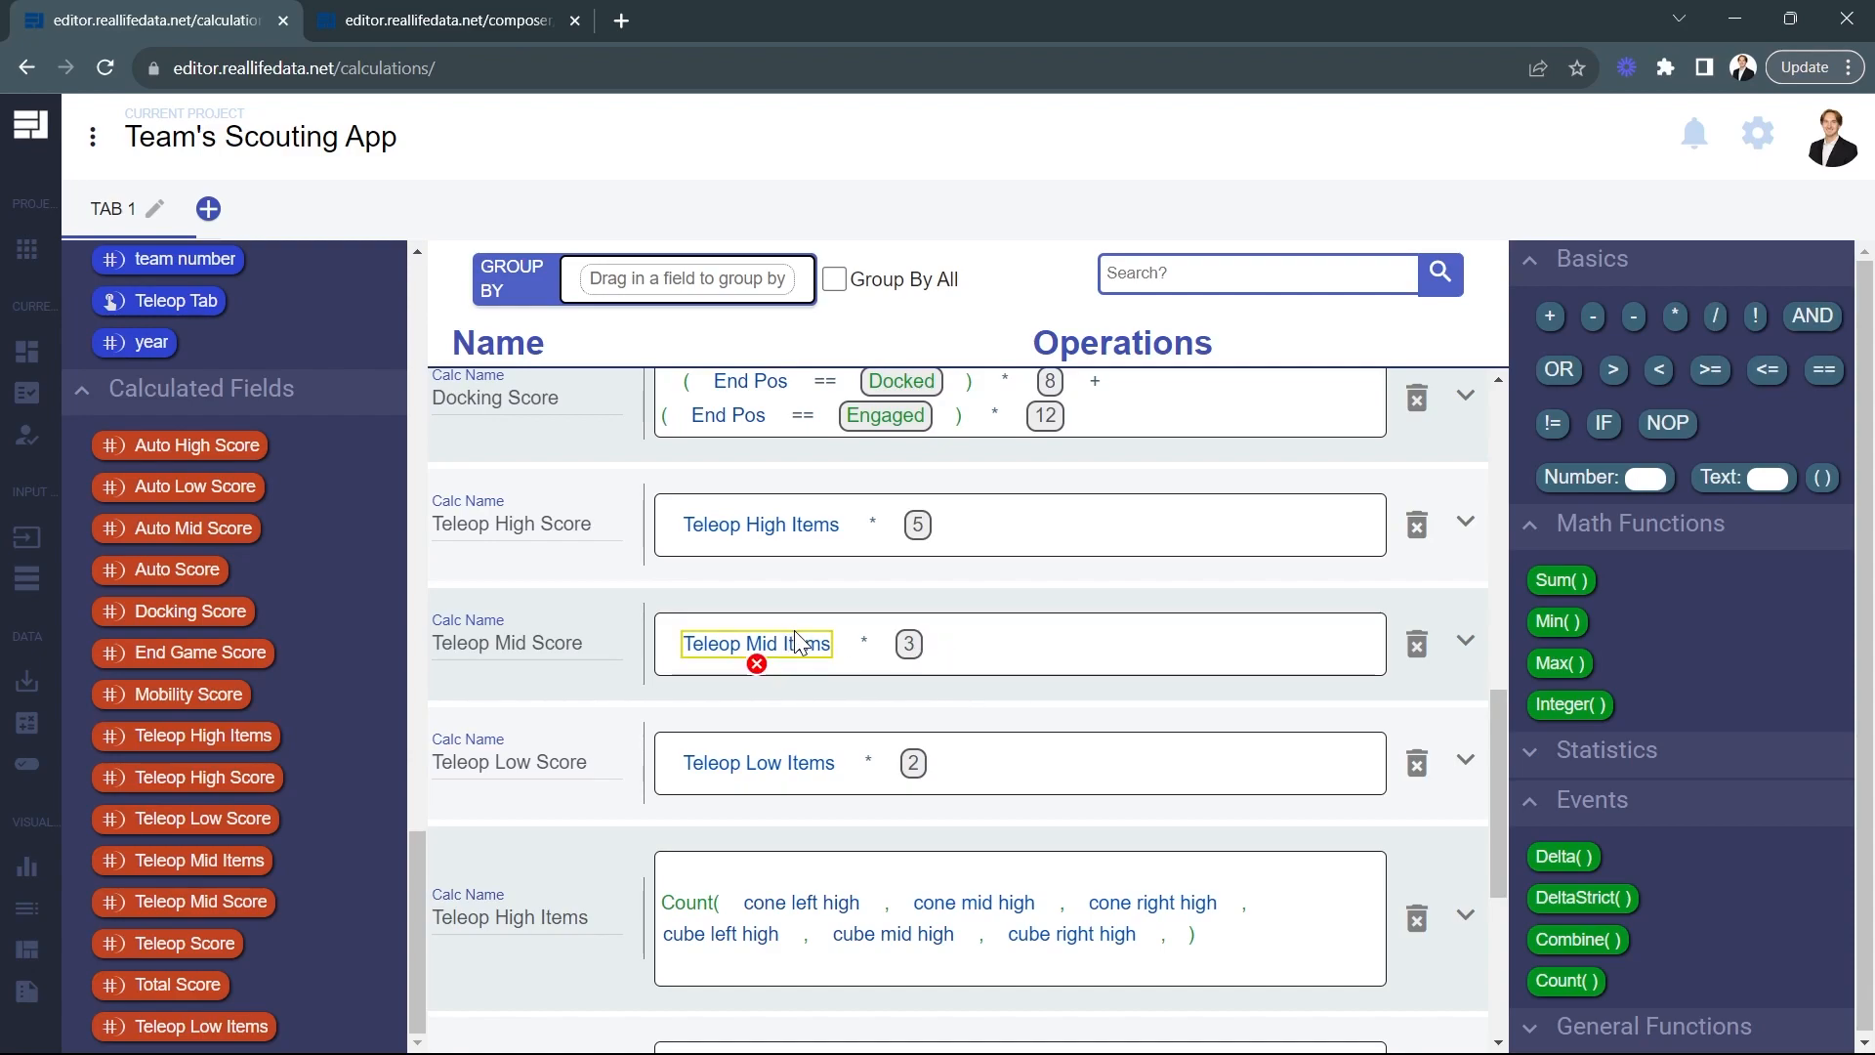
Reopen New Table and insert Teleop High Score and Teleop Mid Score columns between Teleop High Items and Teleop Mid Items
{"action": "mouse_move", "coordinate": [29, 903]}
{"action": "left_click", "coordinate": [92, 906]}
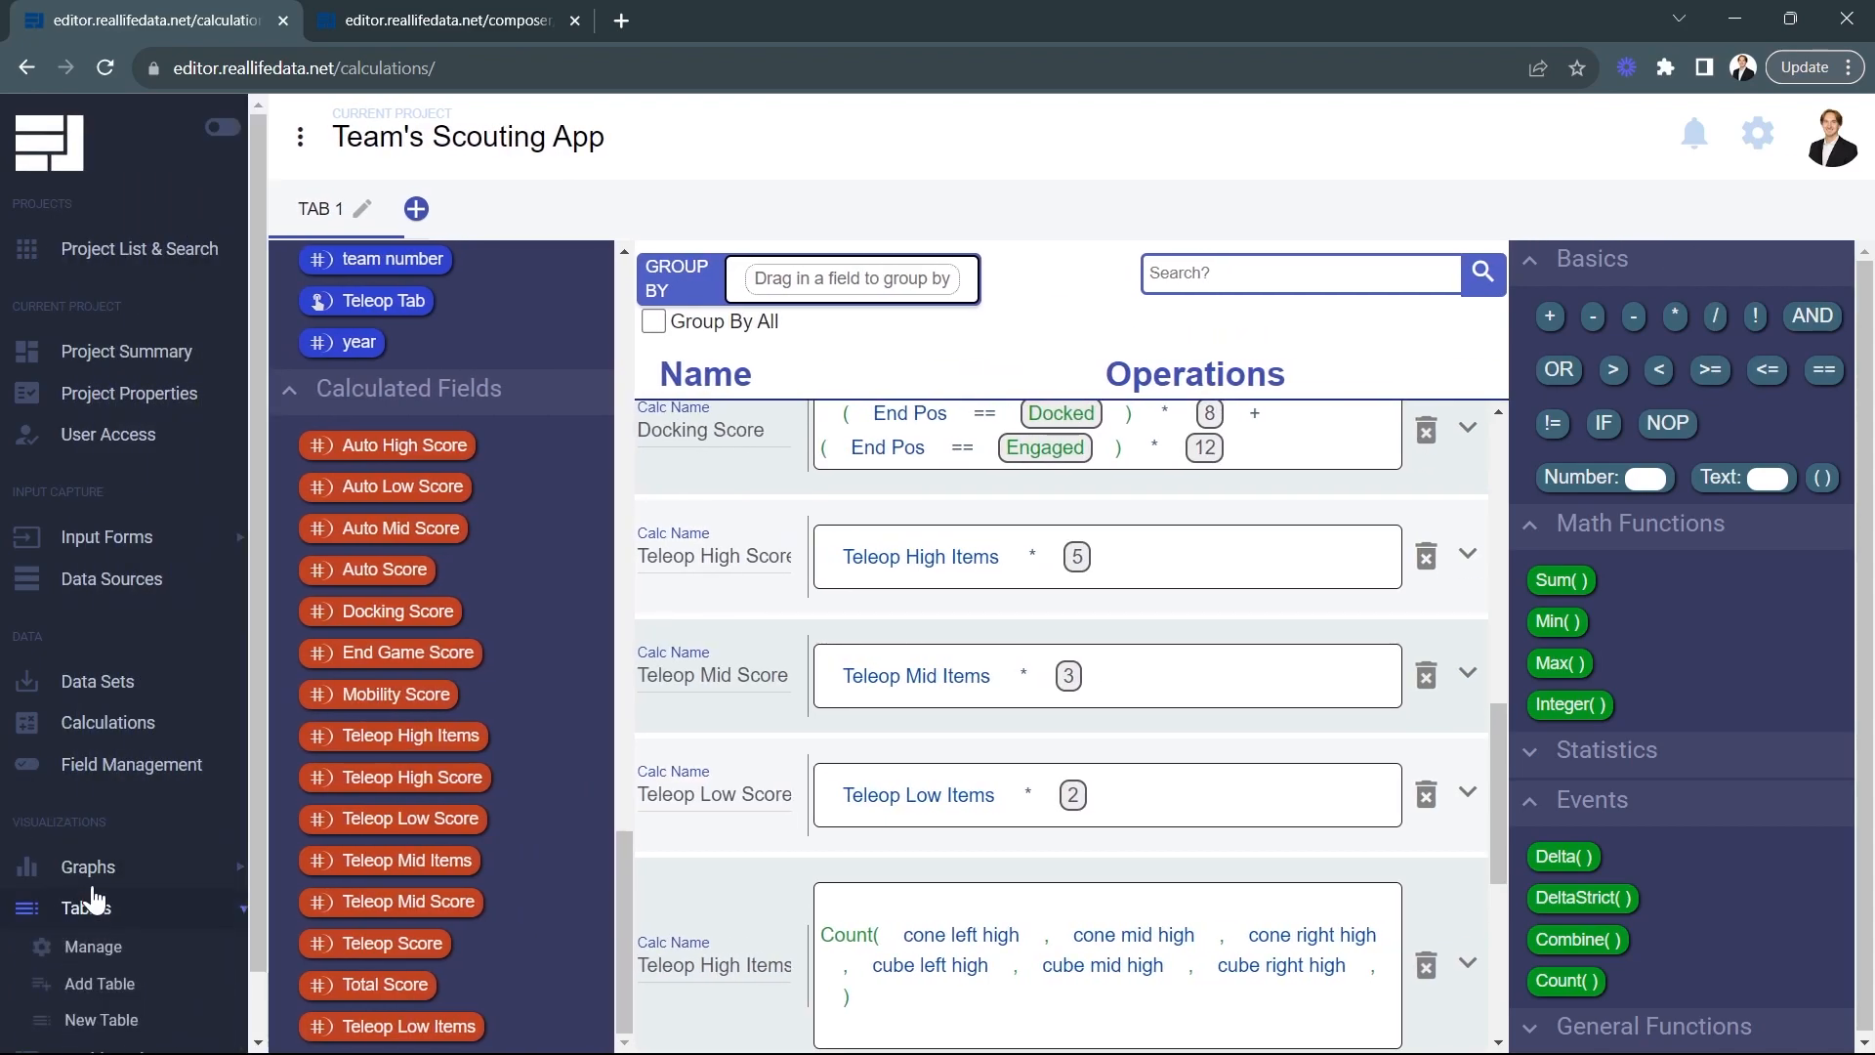
{"action": "scroll", "coordinate": [93, 903], "scroll_direction": "down", "scroll_amount": 1}
{"action": "left_click", "coordinate": [101, 945]}
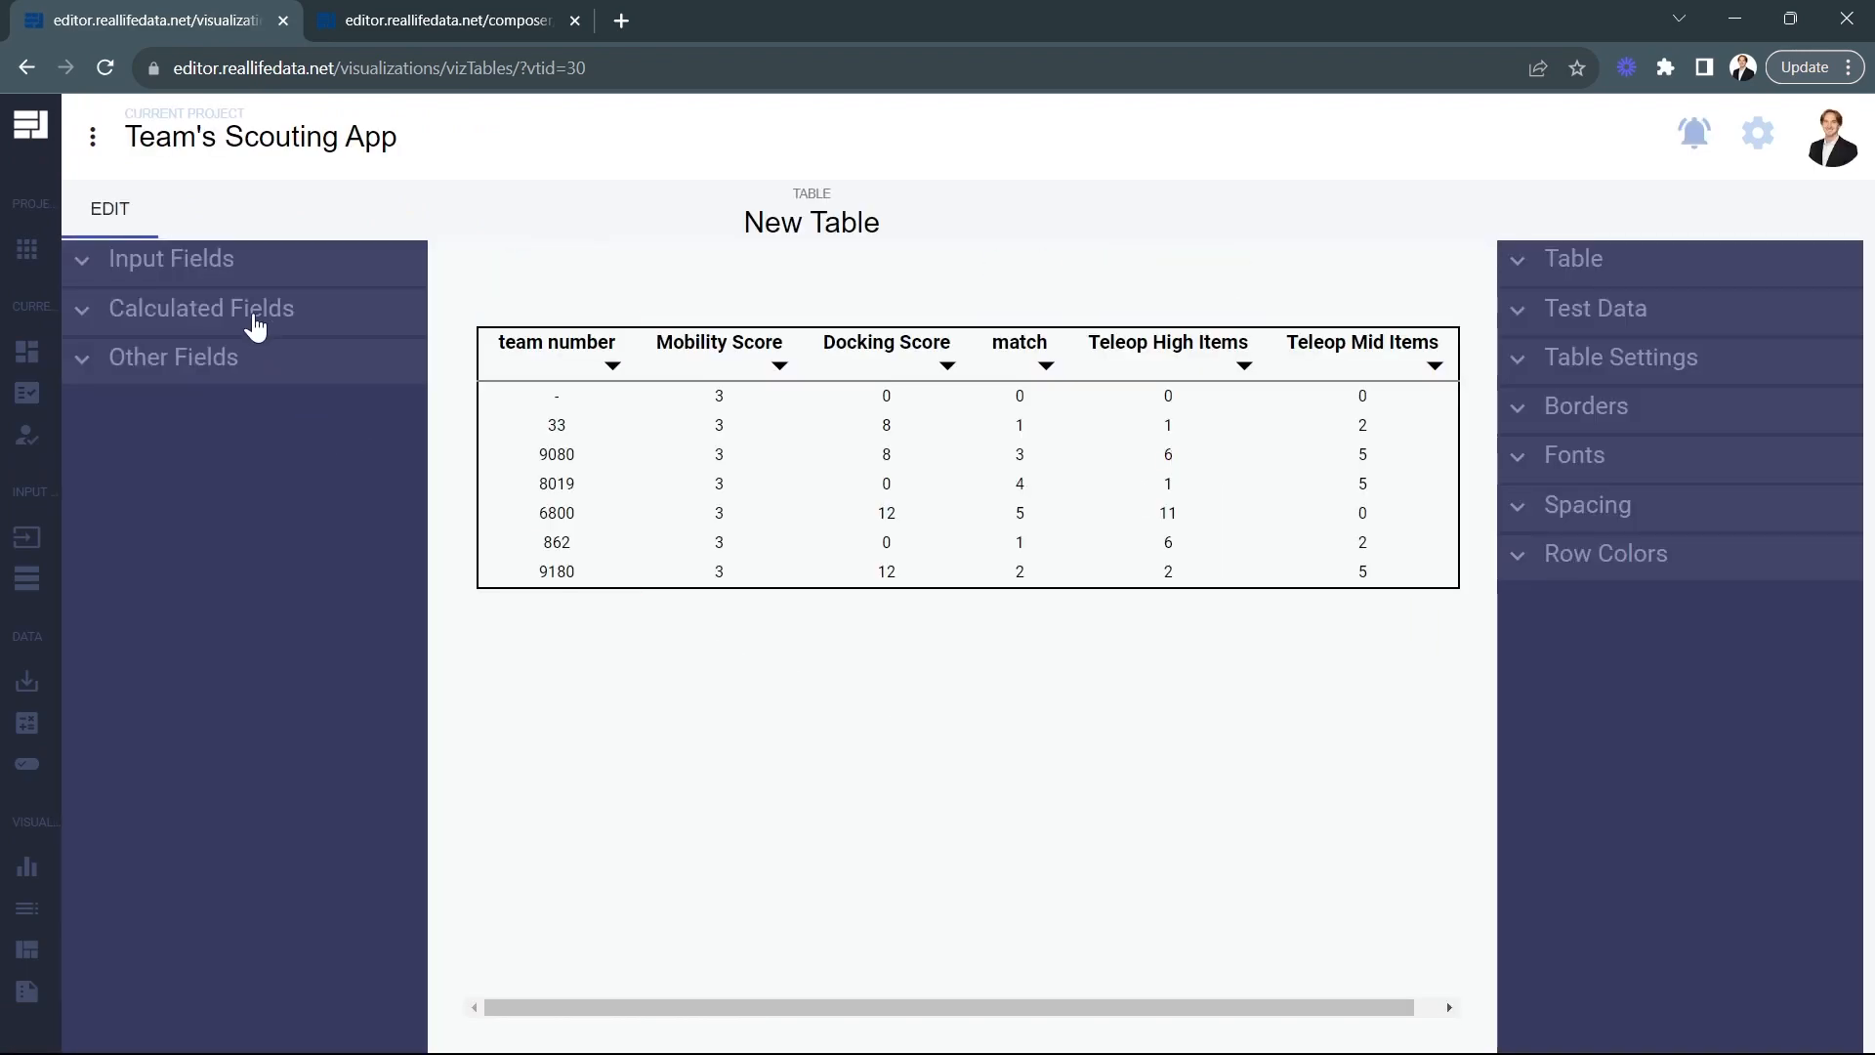
{"action": "left_click", "coordinate": [252, 314]}
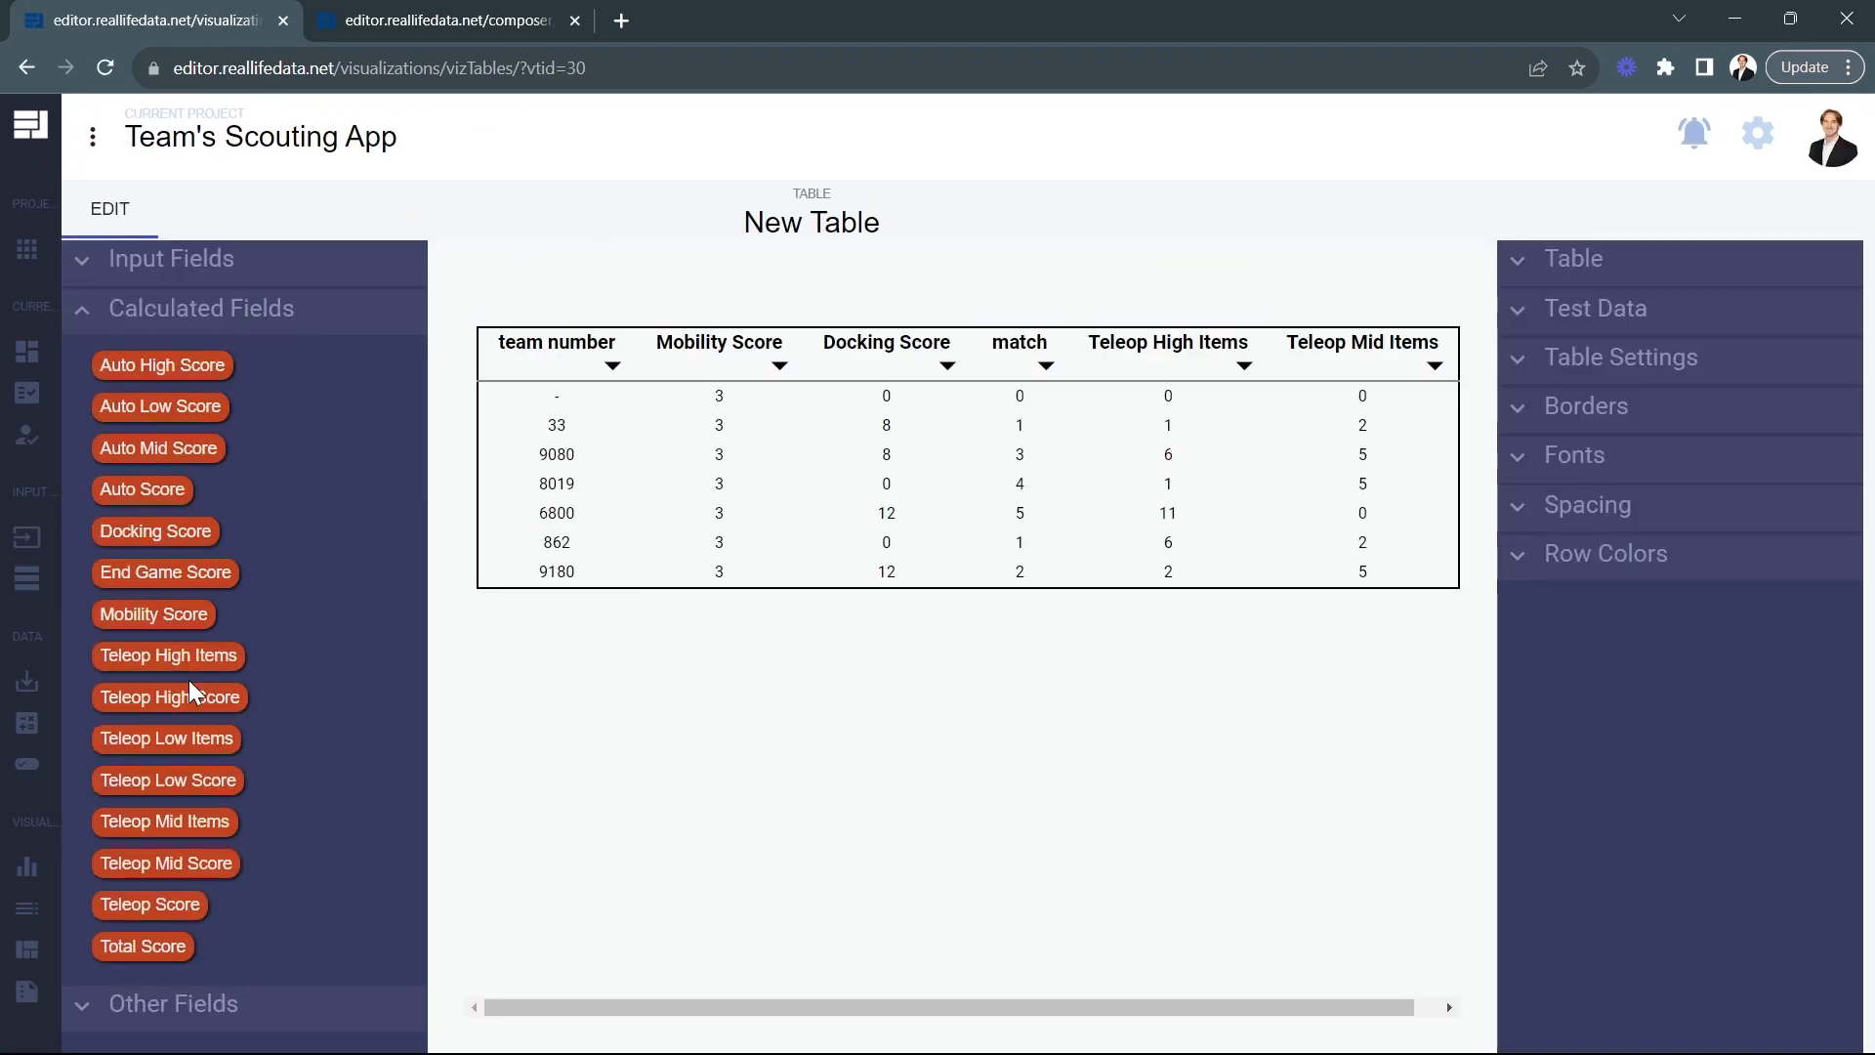
{"action": "left_click_drag", "start_coordinate": [176, 698], "coordinate": [1254, 552]}
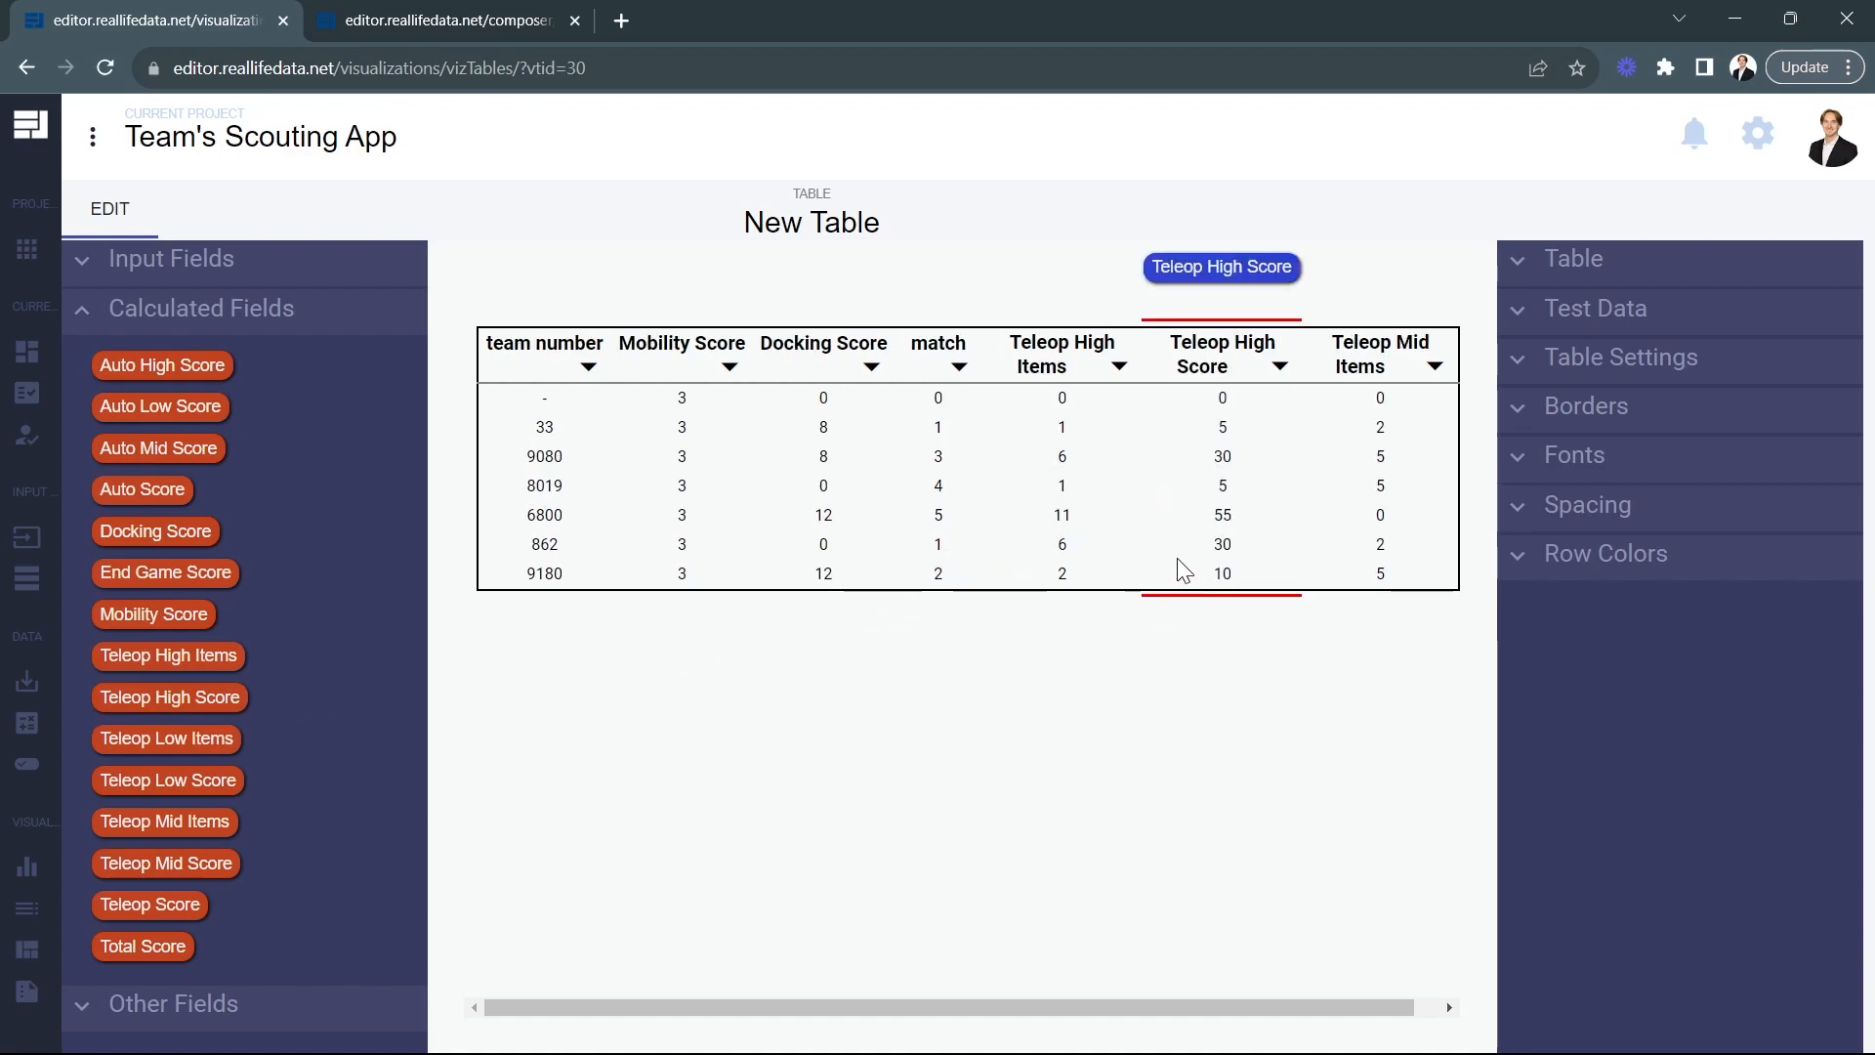
{"action": "left_click_drag", "start_coordinate": [1181, 571], "coordinate": [1182, 574]}
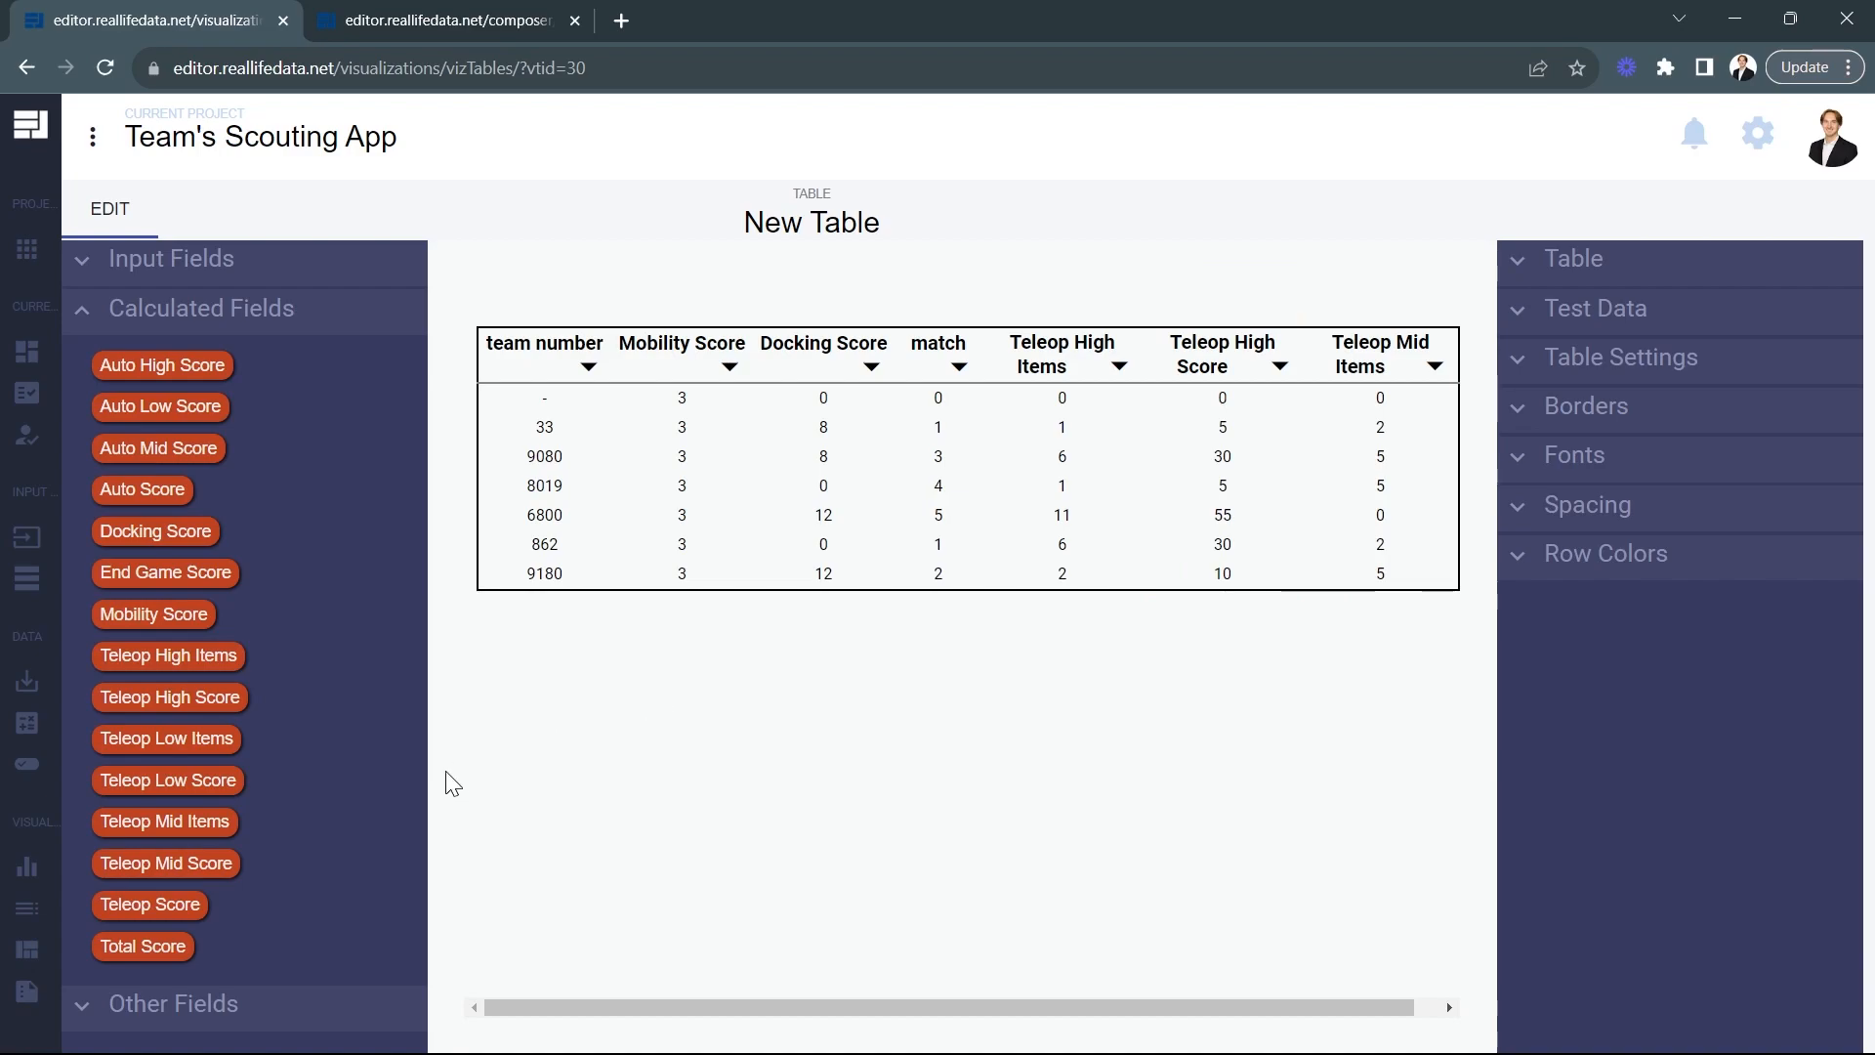
{"action": "left_click_drag", "start_coordinate": [230, 863], "coordinate": [1313, 463]}
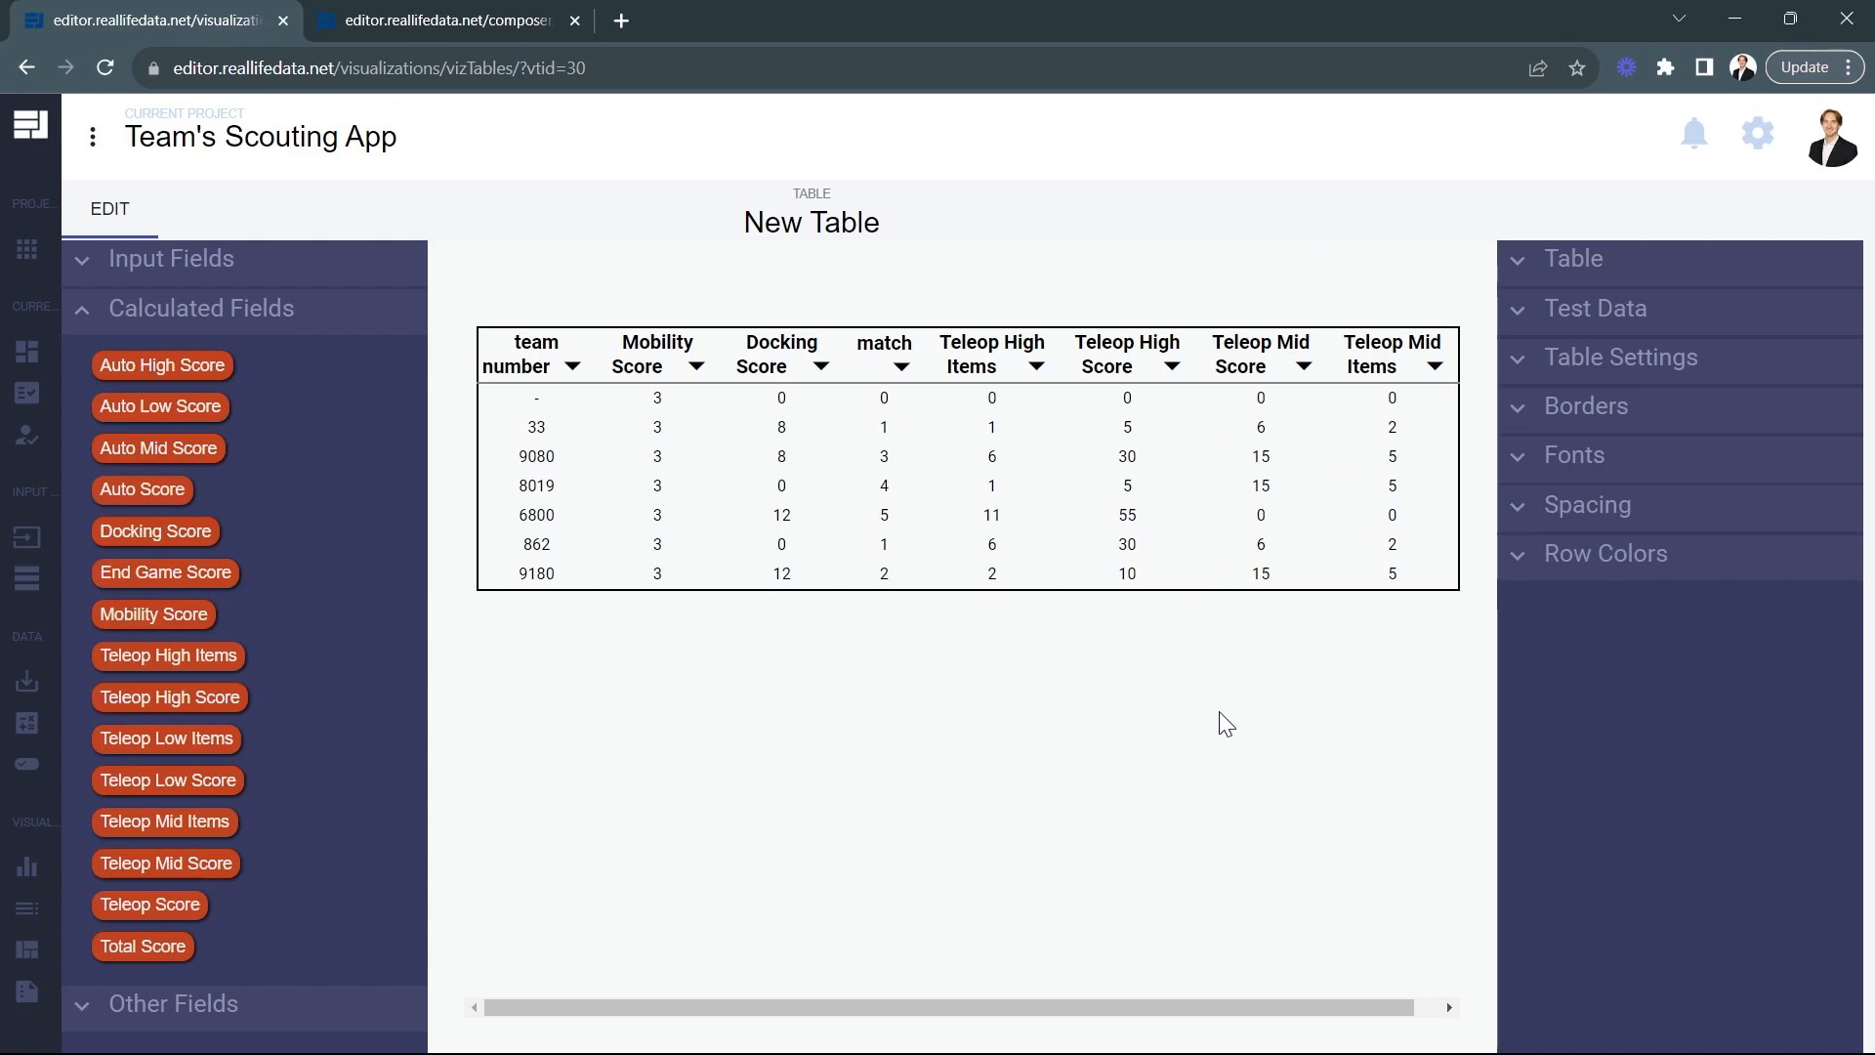
In the project's calculations, define Teleop Score as Teleop High Score + Teleop Low Score + Teleop Mid Score
{"action": "mouse_move", "coordinate": [96, 755]}
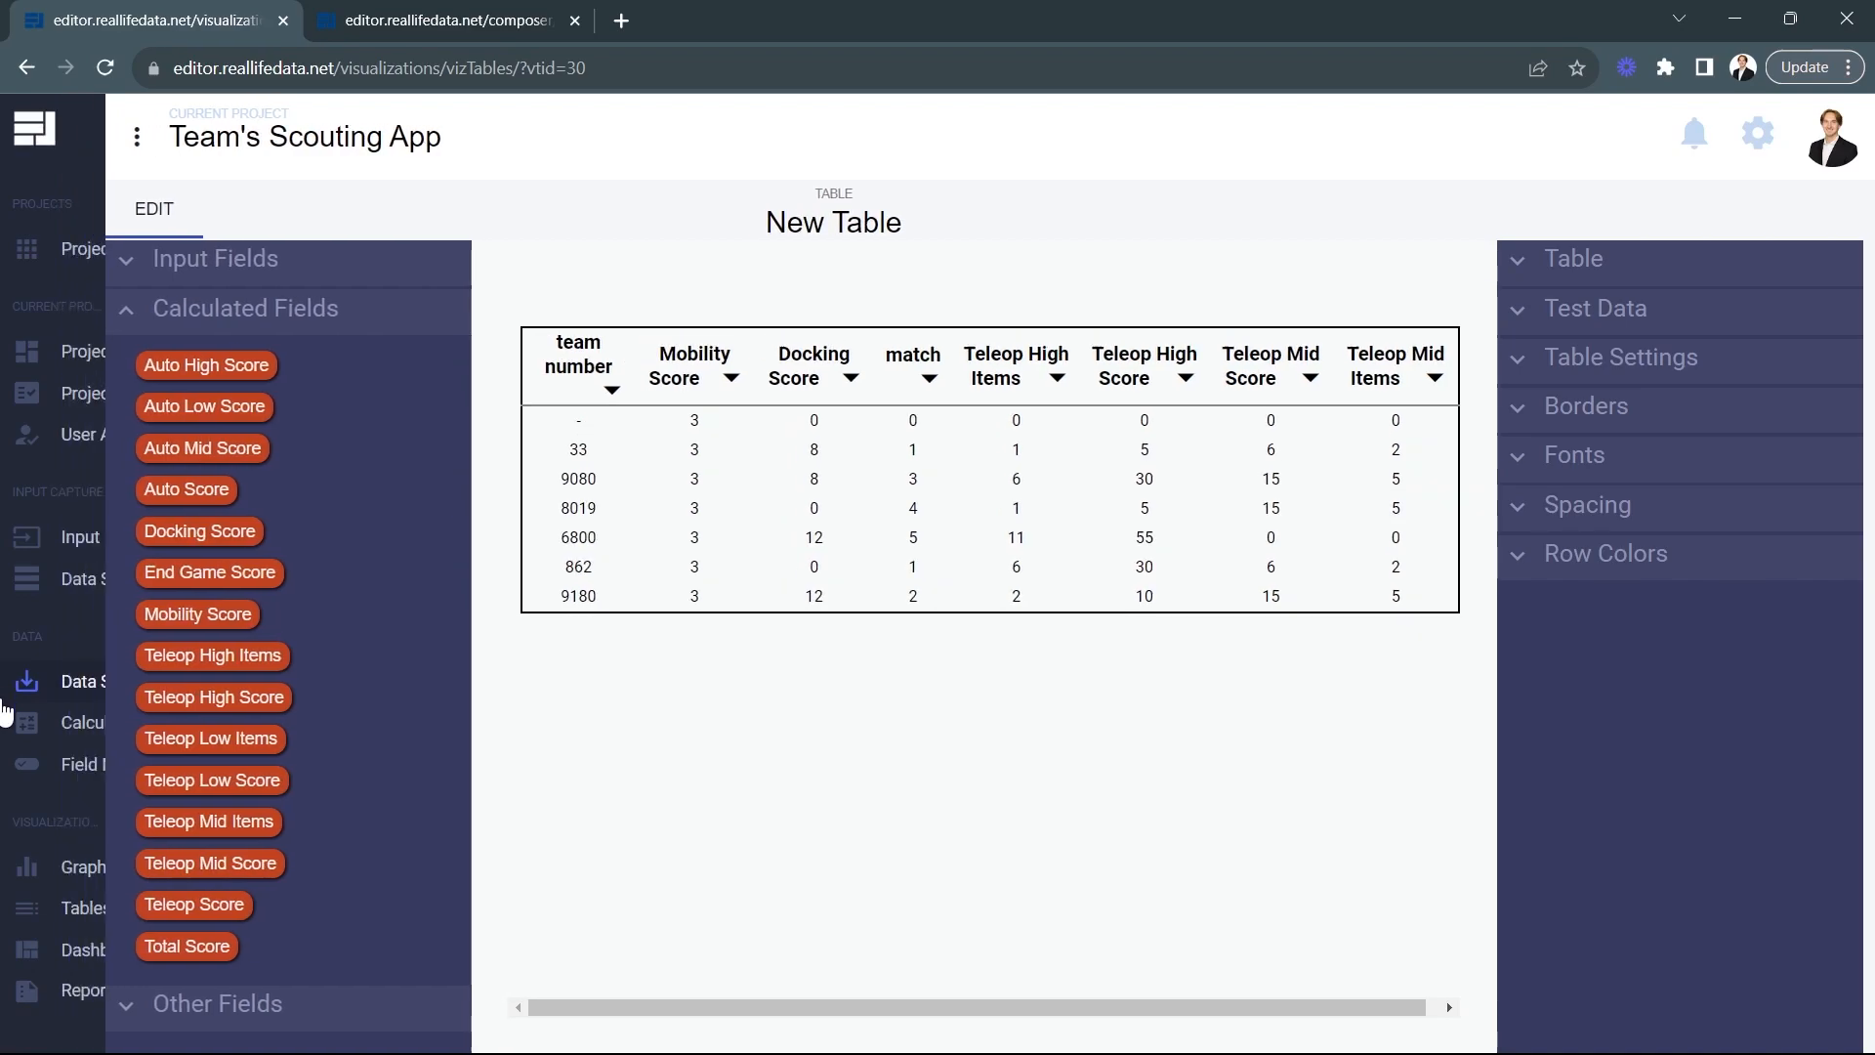
{"action": "left_click", "coordinate": [49, 732]}
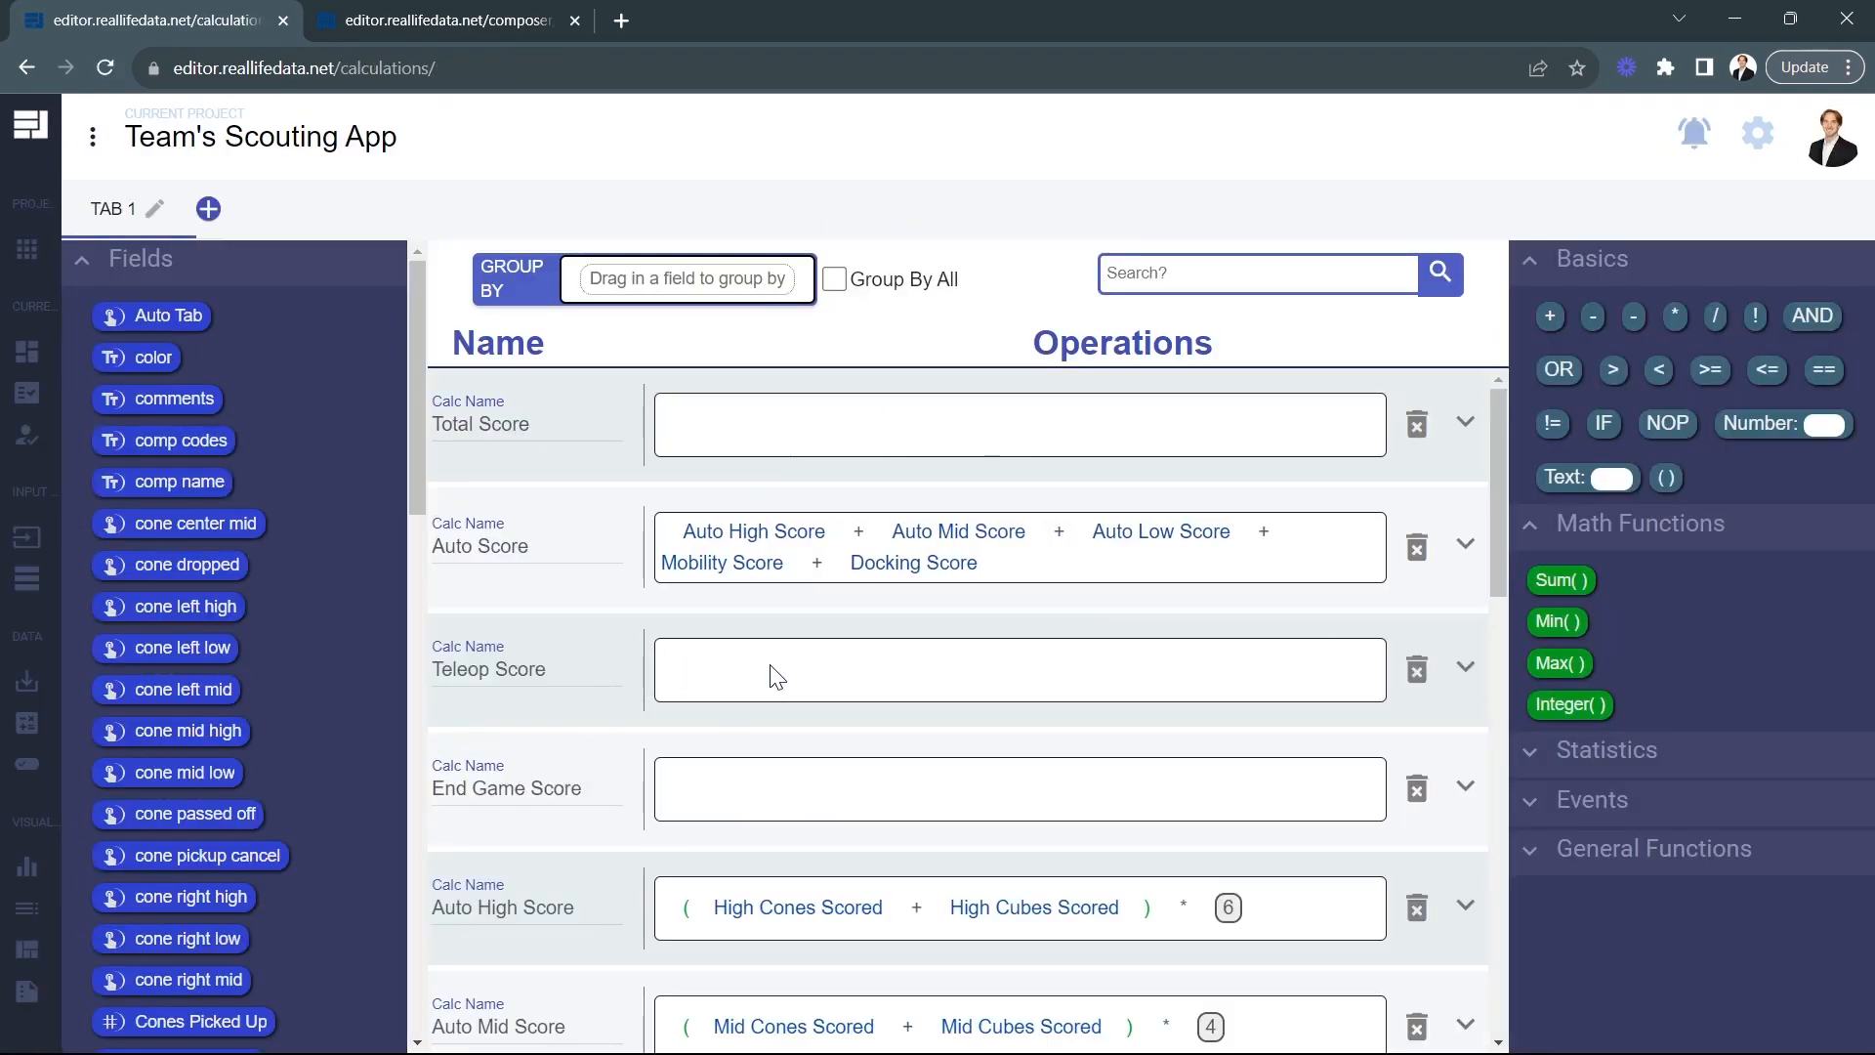
{"action": "scroll", "coordinate": [558, 650], "scroll_direction": "down", "scroll_amount": 2}
{"action": "scroll", "coordinate": [488, 791], "scroll_direction": "up", "scroll_amount": 2}
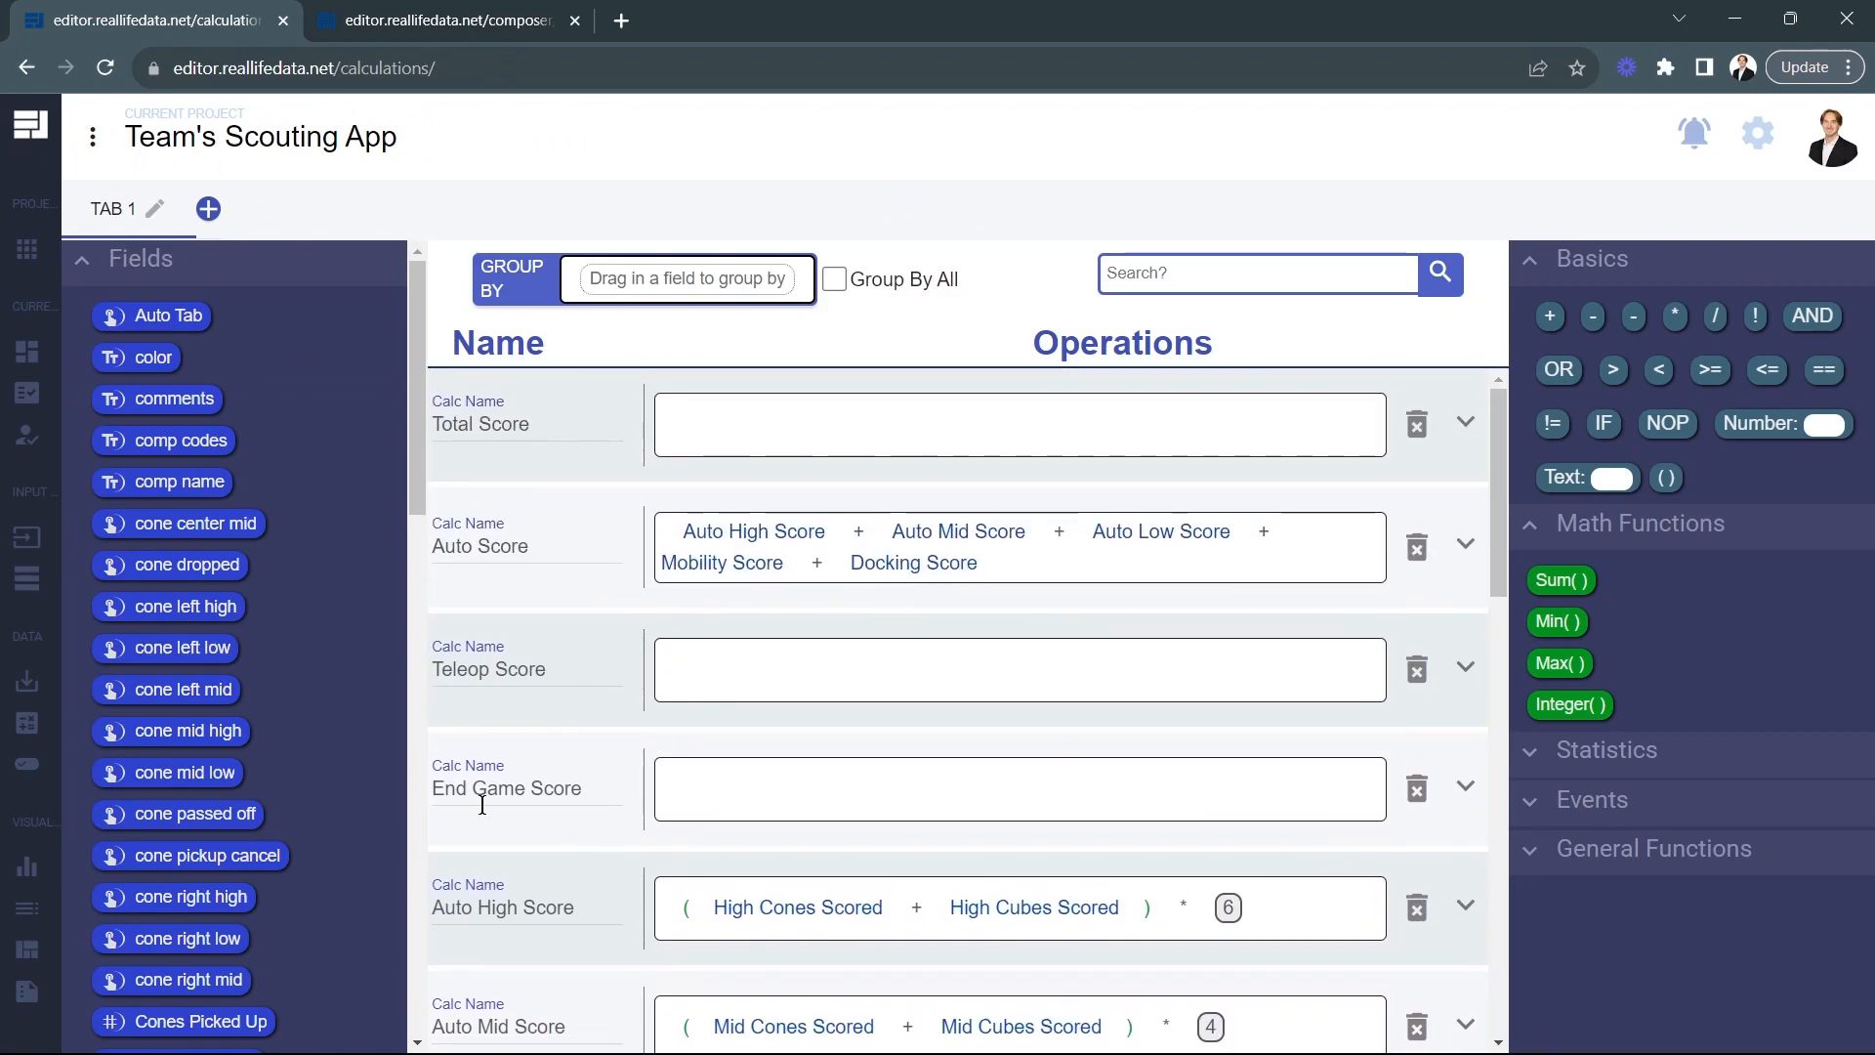
{"action": "scroll", "coordinate": [326, 692], "scroll_direction": "down", "scroll_amount": 15}
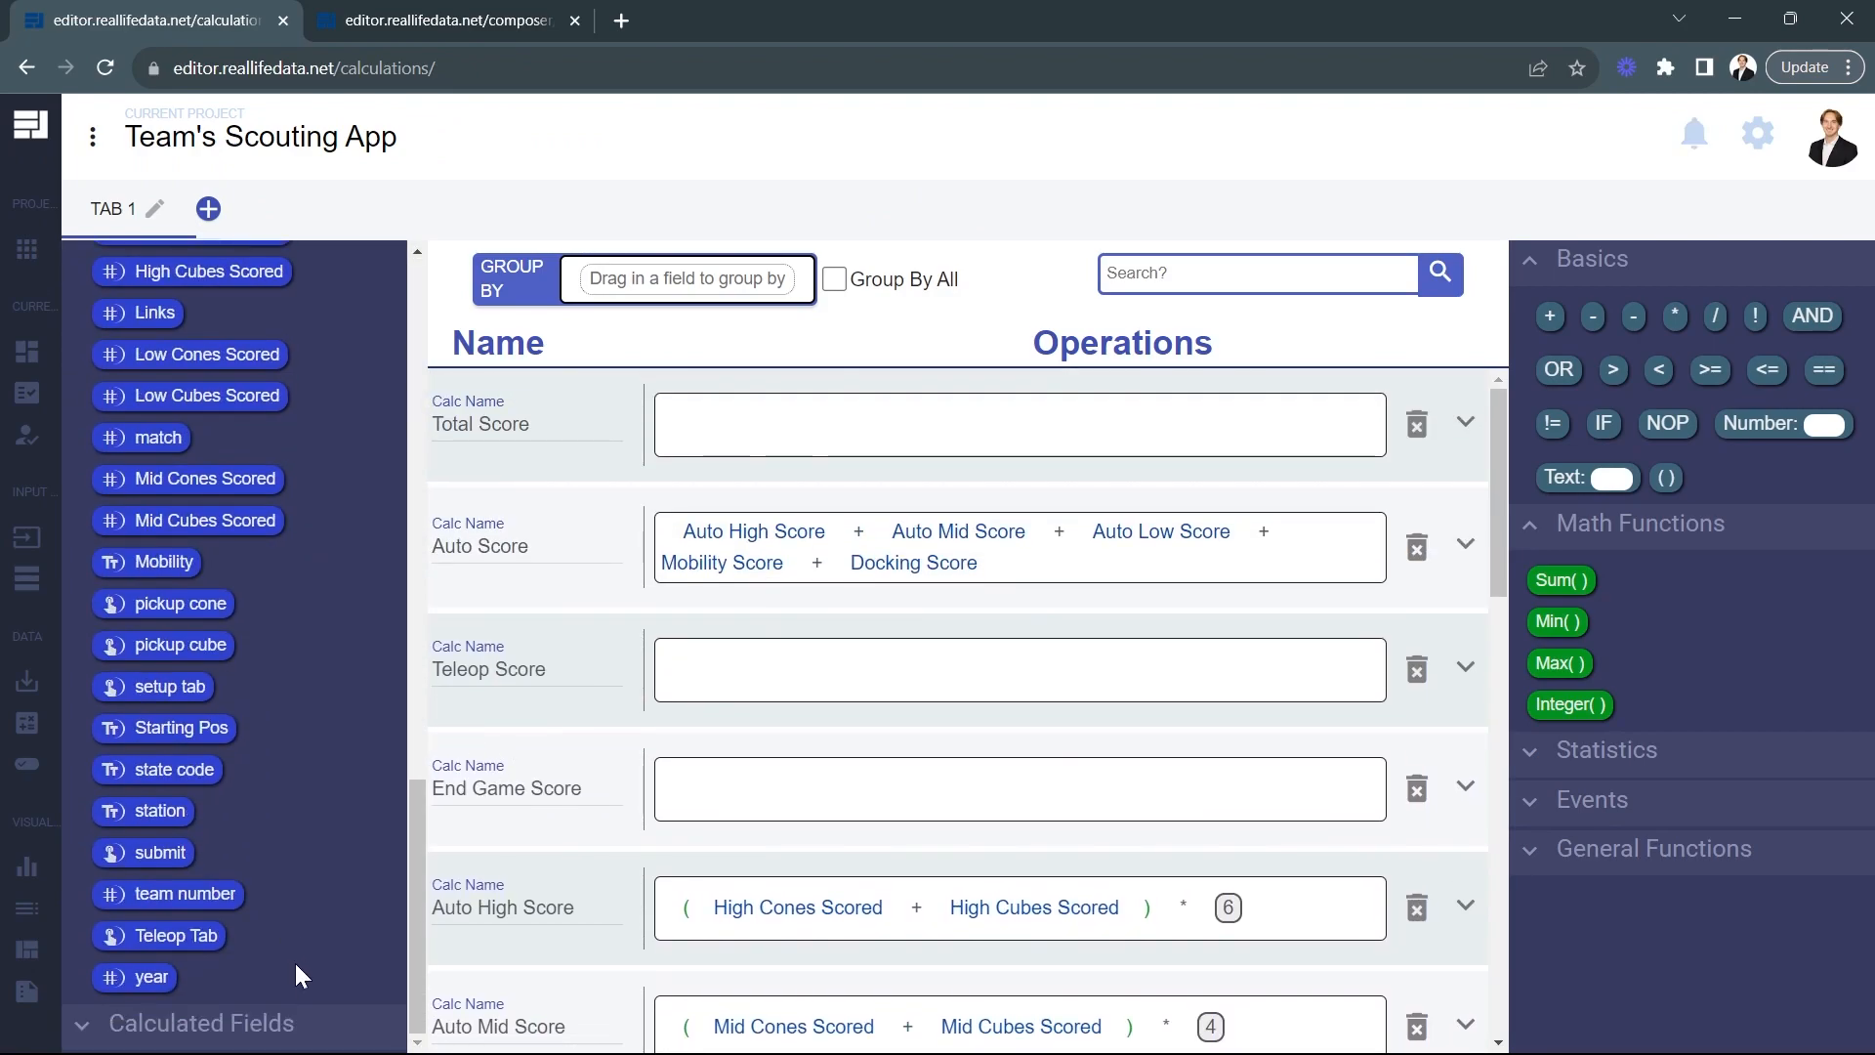
{"action": "left_click", "coordinate": [312, 1028]}
{"action": "scroll", "coordinate": [188, 794], "scroll_direction": "down", "scroll_amount": 6}
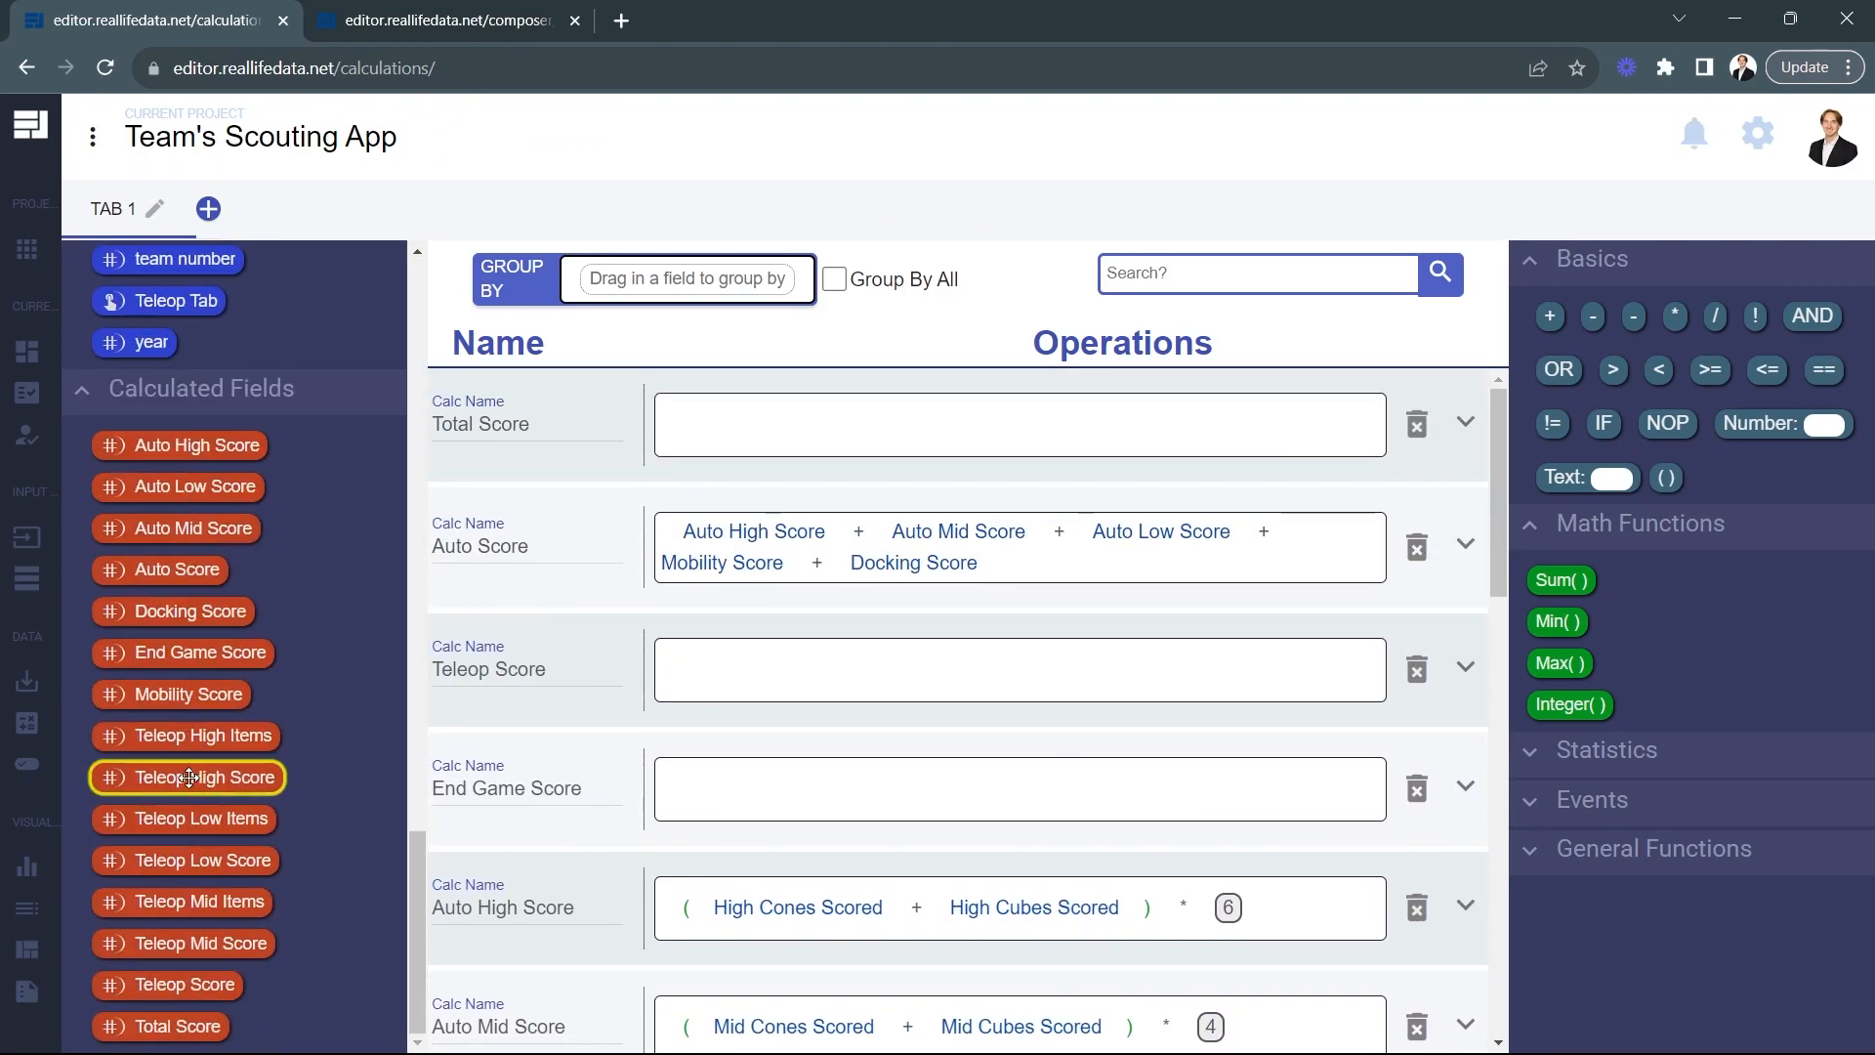
{"action": "left_click_drag", "start_coordinate": [265, 776], "coordinate": [758, 660]}
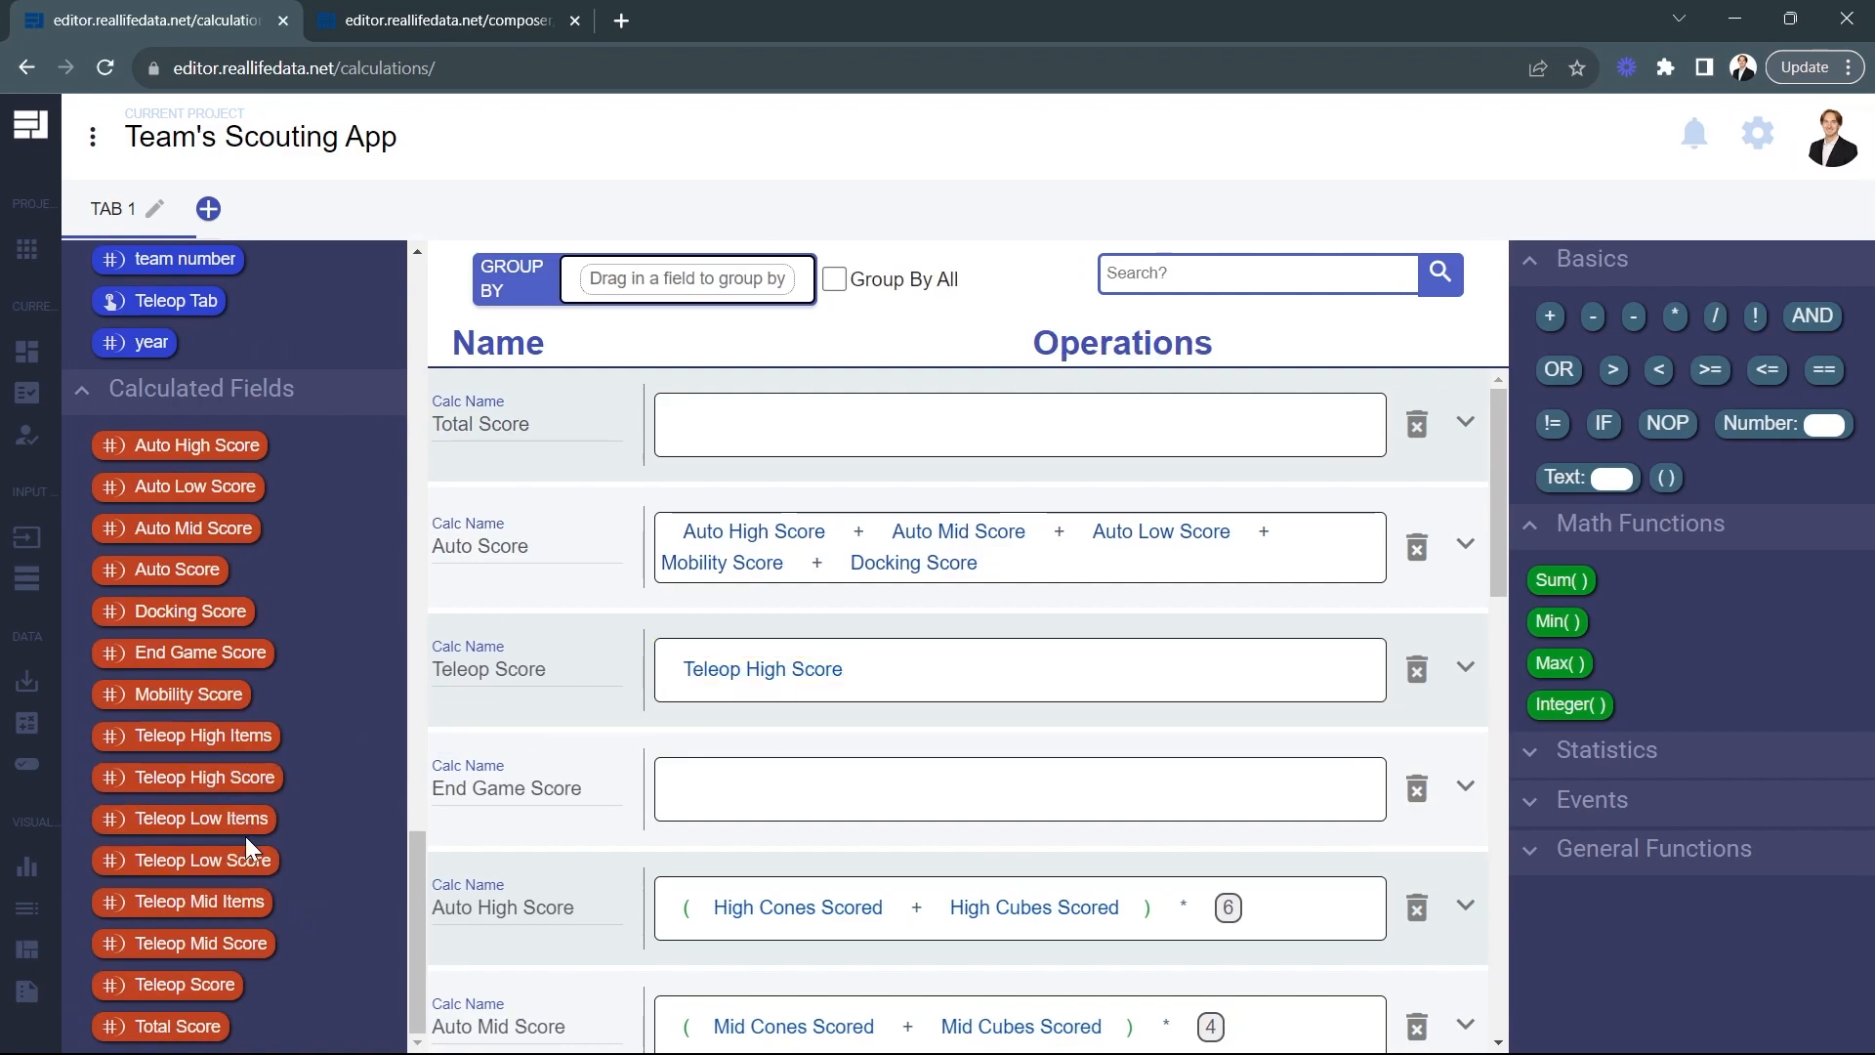
{"action": "left_click_drag", "start_coordinate": [238, 852], "coordinate": [876, 677]}
{"action": "left_click_drag", "start_coordinate": [231, 944], "coordinate": [1080, 673]}
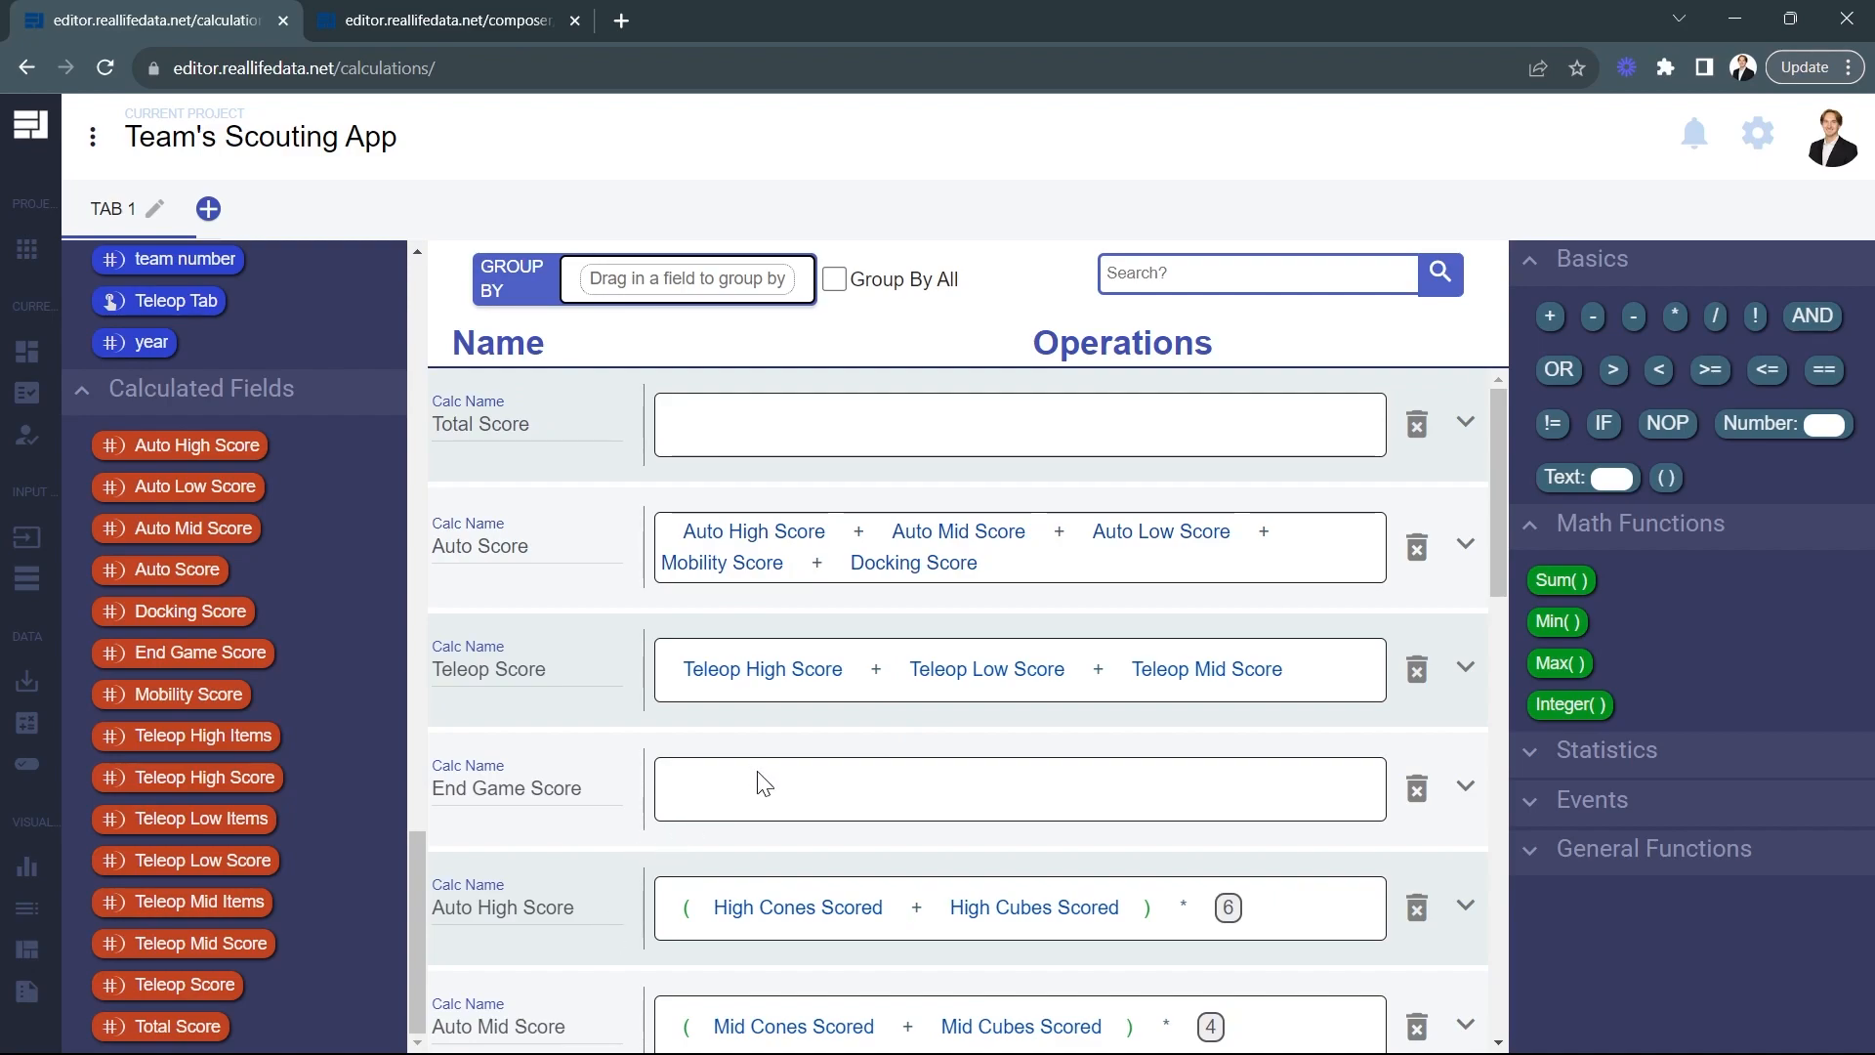
Add a new calculation named Links Score below Teleop Low Items
{"action": "scroll", "coordinate": [743, 781], "scroll_direction": "down", "scroll_amount": 5}
{"action": "scroll", "coordinate": [688, 596], "scroll_direction": "down", "scroll_amount": 10}
{"action": "left_click", "coordinate": [674, 1013]}
{"action": "left_click", "coordinate": [543, 896]}
{"action": "type", "text": "Lnks Score"}
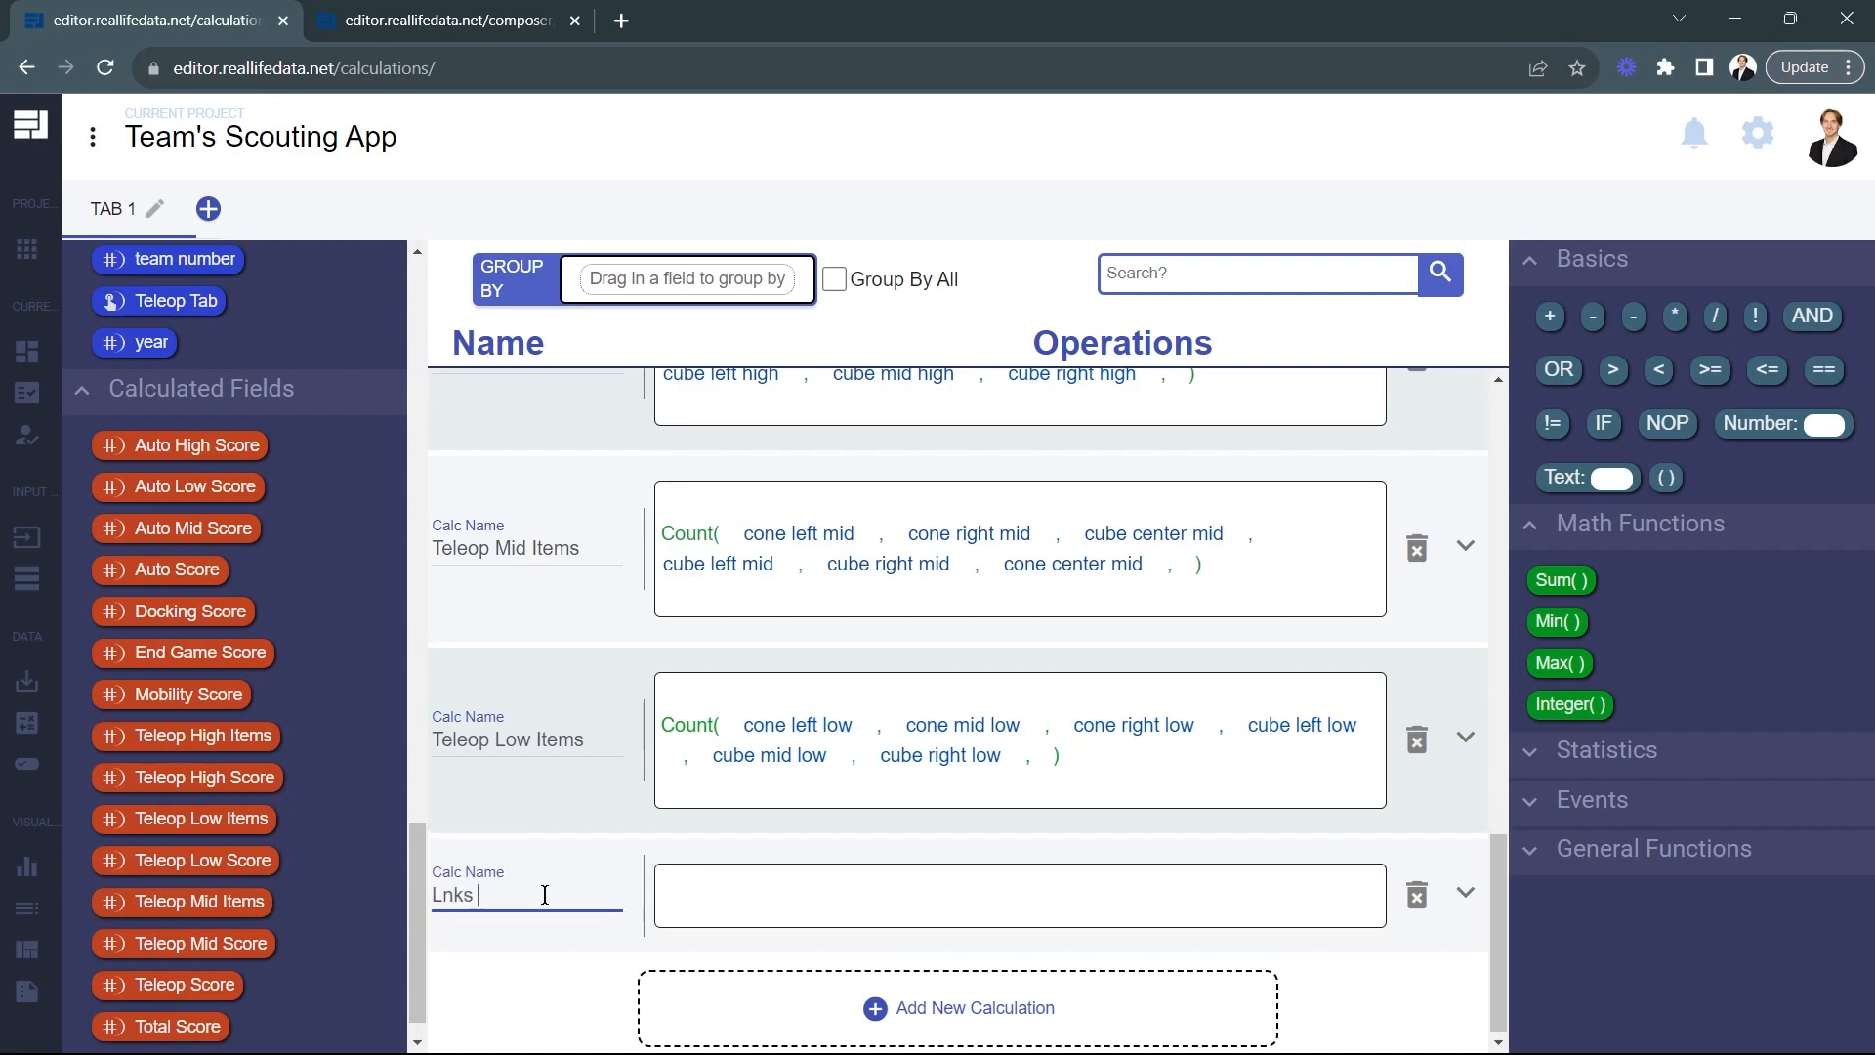
{"action": "left_click", "coordinate": [442, 894]}
{"action": "type", "text": "i"}
{"action": "left_click", "coordinate": [536, 1005]}
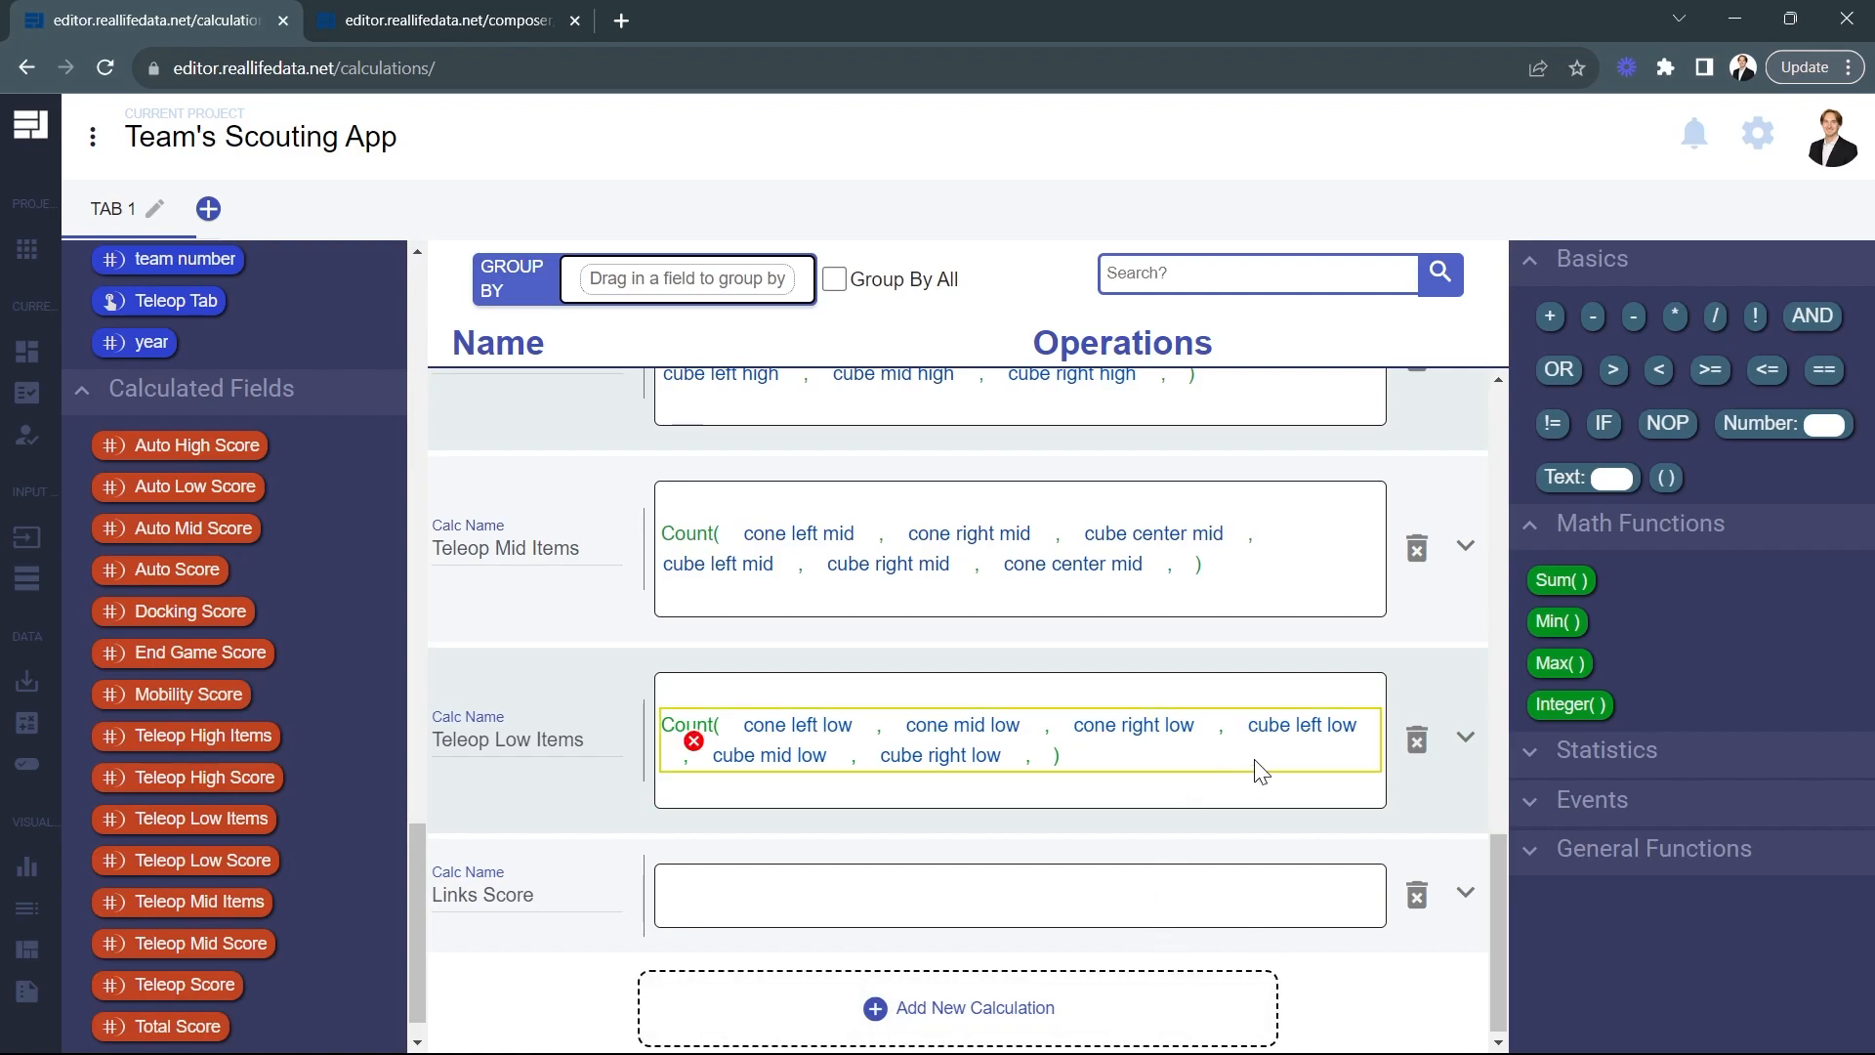
Define Links Score as the Links field multiplied by 5
{"action": "scroll", "coordinate": [150, 645], "scroll_direction": "up", "scroll_amount": 5}
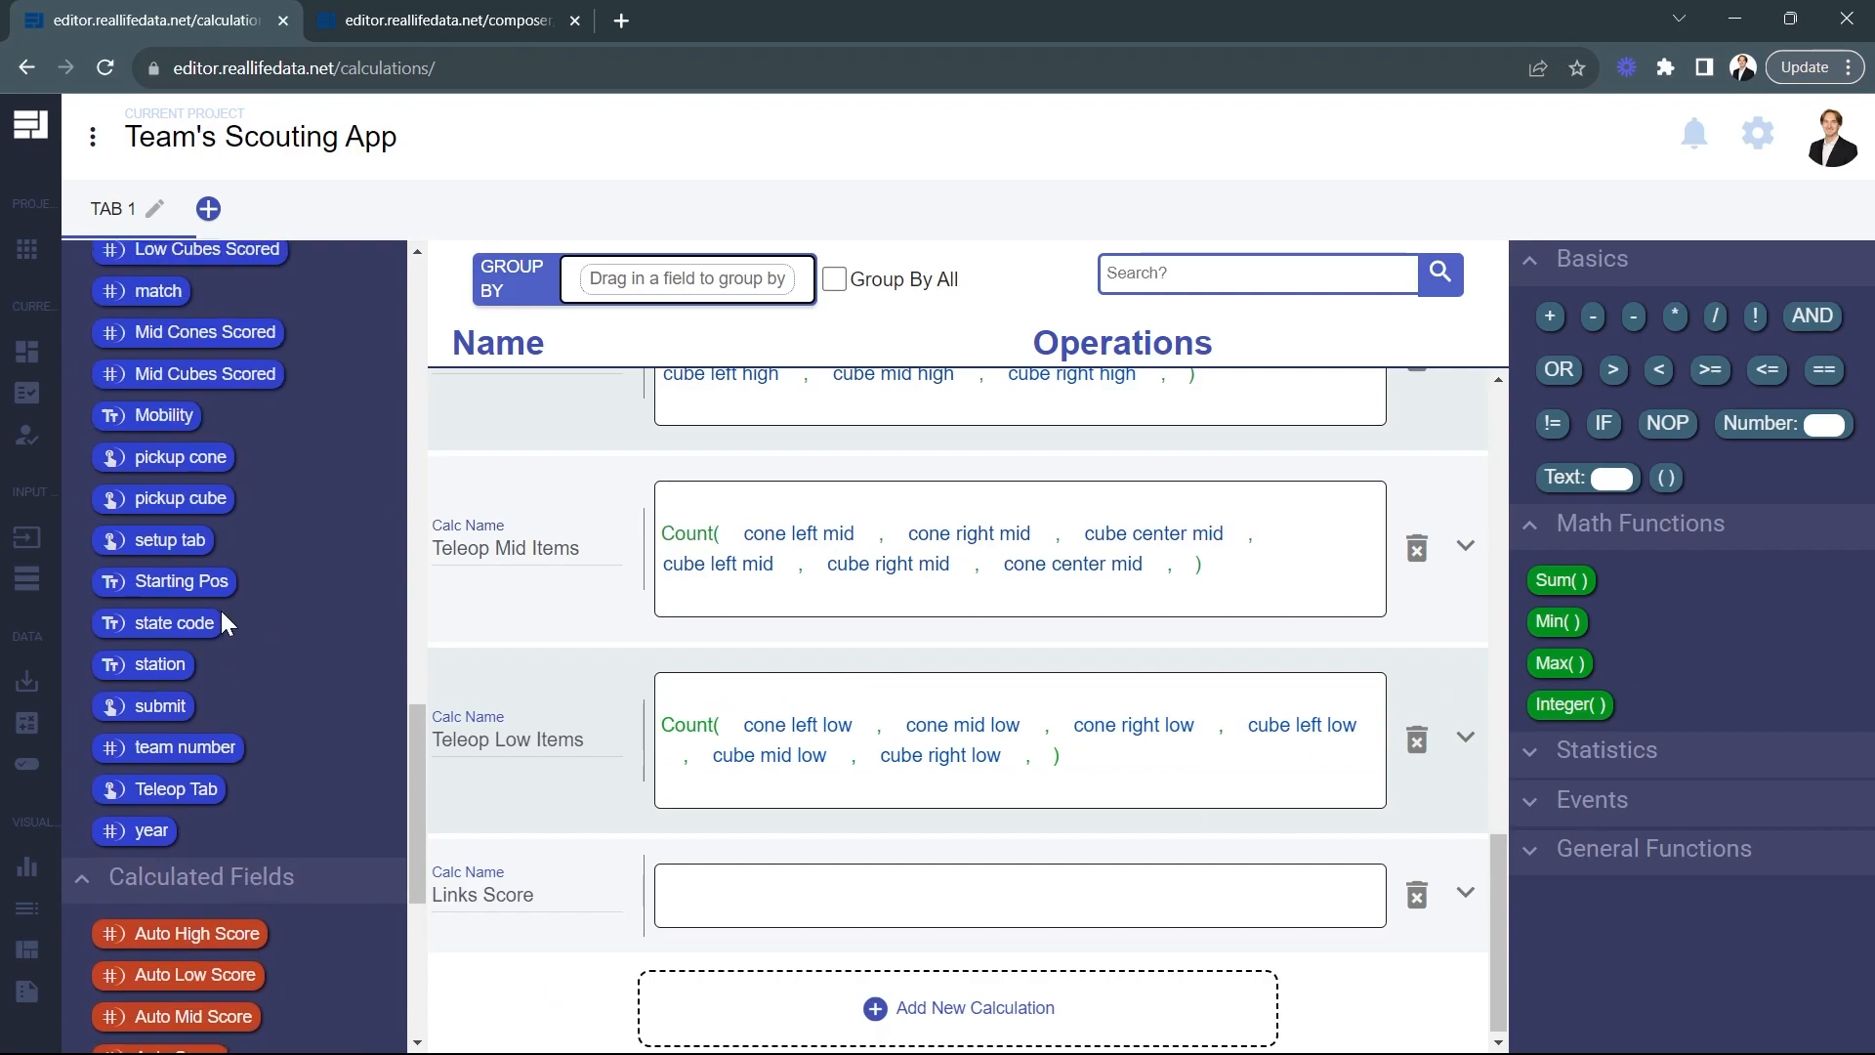
{"action": "scroll", "coordinate": [287, 705], "scroll_direction": "up", "scroll_amount": 4}
{"action": "mouse_move", "coordinate": [146, 532]}
{"action": "left_mouse_down"}
{"action": "mouse_move", "coordinate": [203, 532]}
{"action": "mouse_move", "coordinate": [758, 901]}
{"action": "left_mouse_up"}
{"action": "left_click_drag", "start_coordinate": [1756, 437], "coordinate": [981, 897]}
{"action": "left_click", "coordinate": [805, 894]}
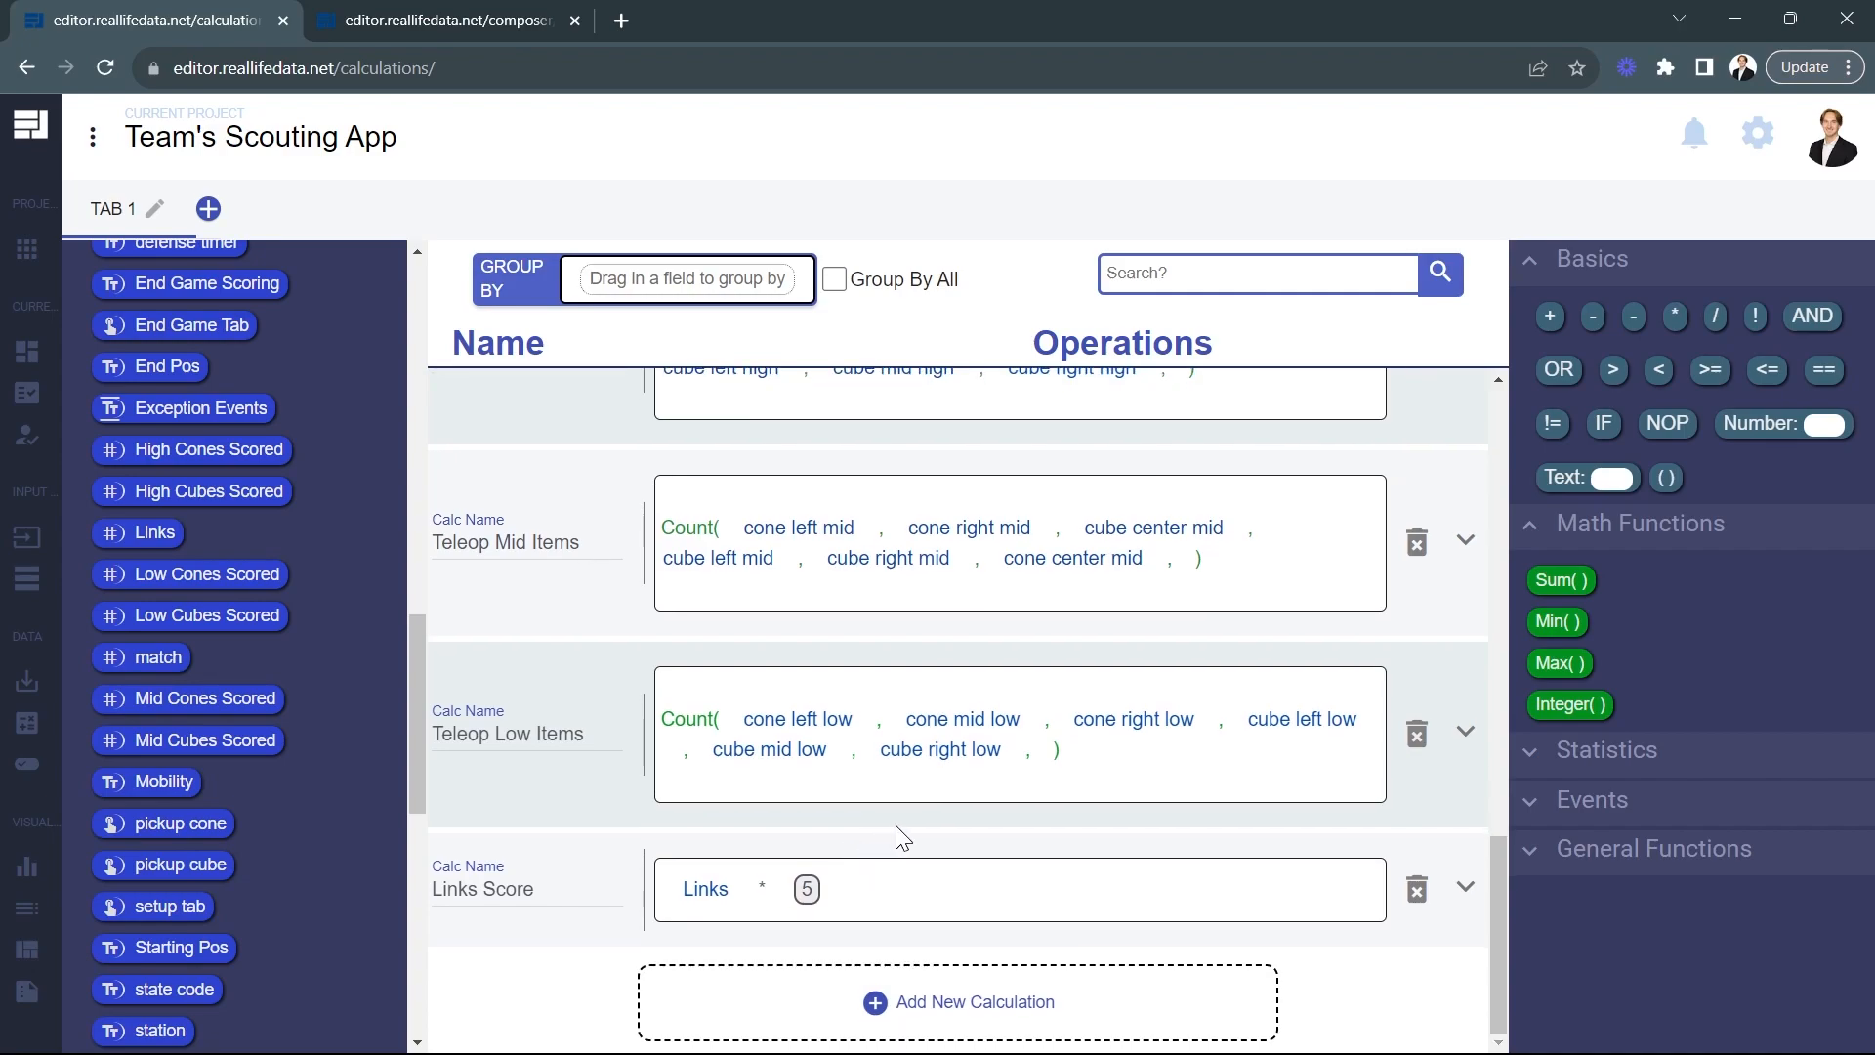
In the Scouting Input form, hide the Cone Pickup Scoring group, bring up the end game page and open the End Game Scoring dropdown's choices
{"action": "left_click", "coordinate": [472, 11]}
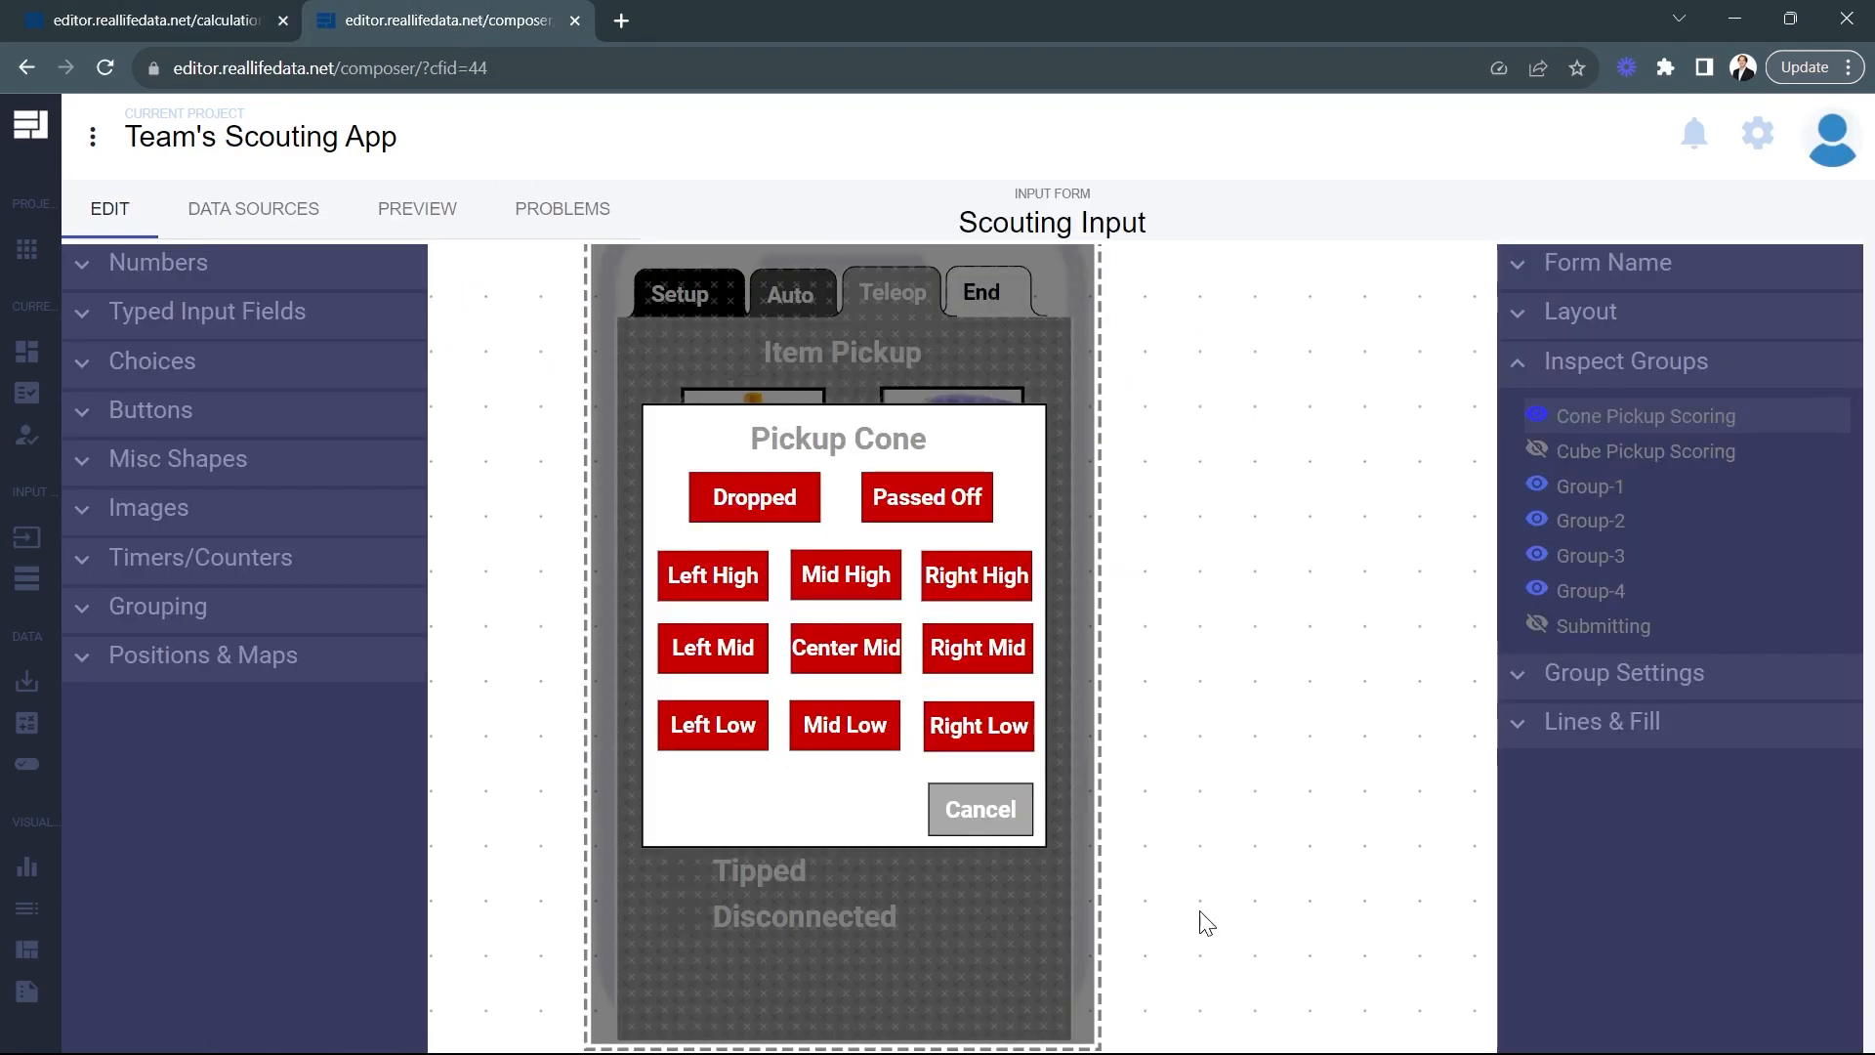
{"action": "left_click", "coordinate": [1536, 416]}
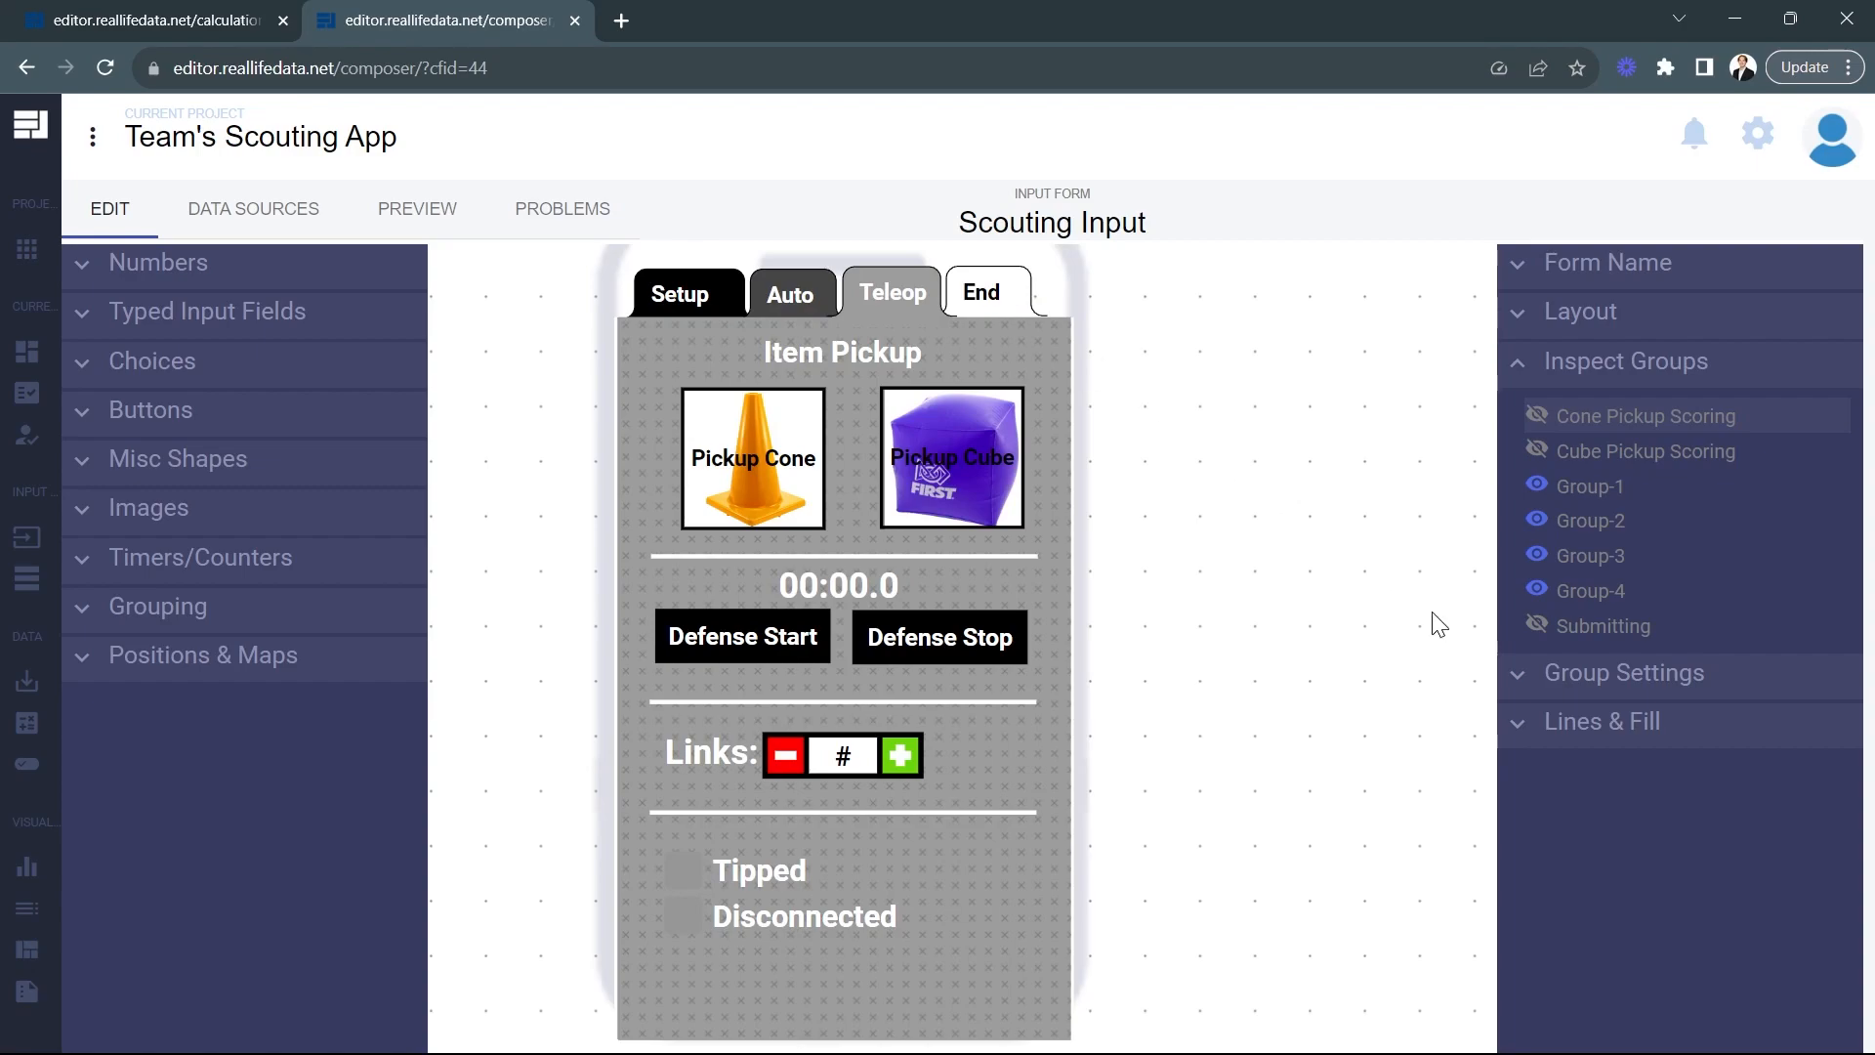
{"action": "left_click", "coordinate": [1537, 587]}
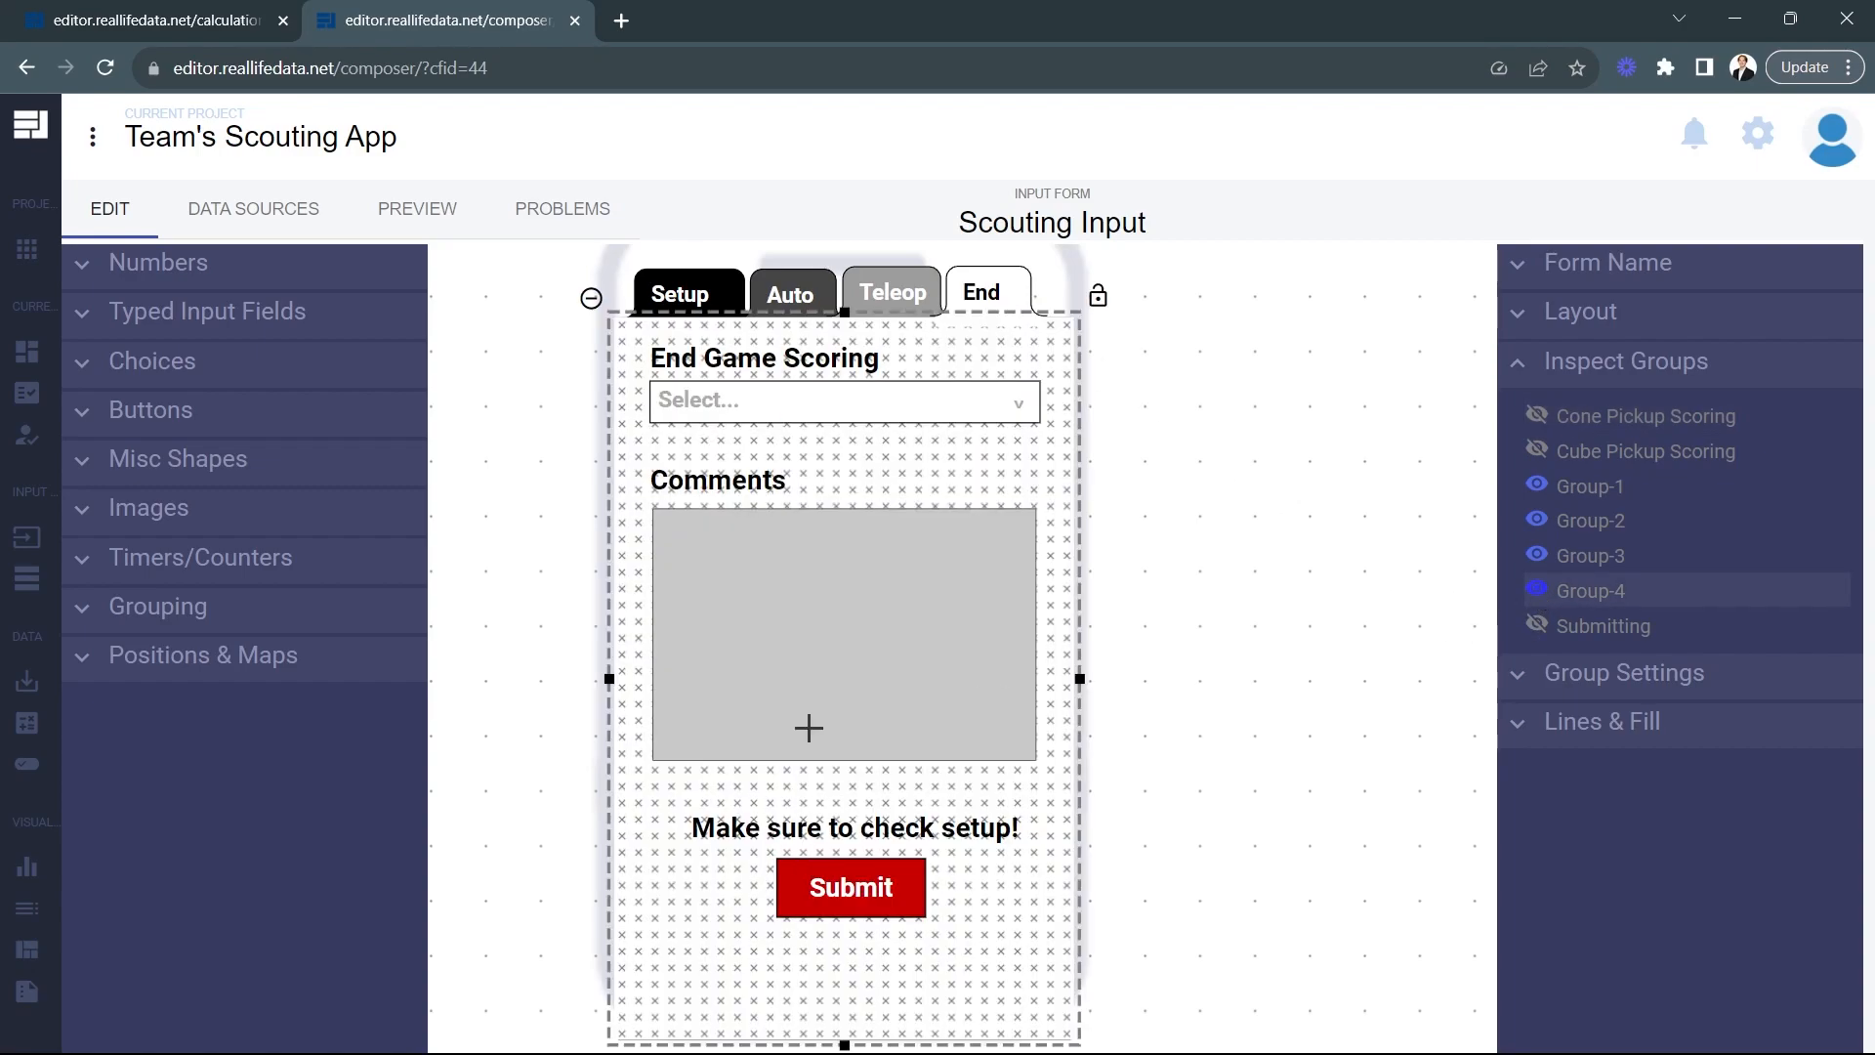
{"action": "left_click", "coordinate": [786, 403]}
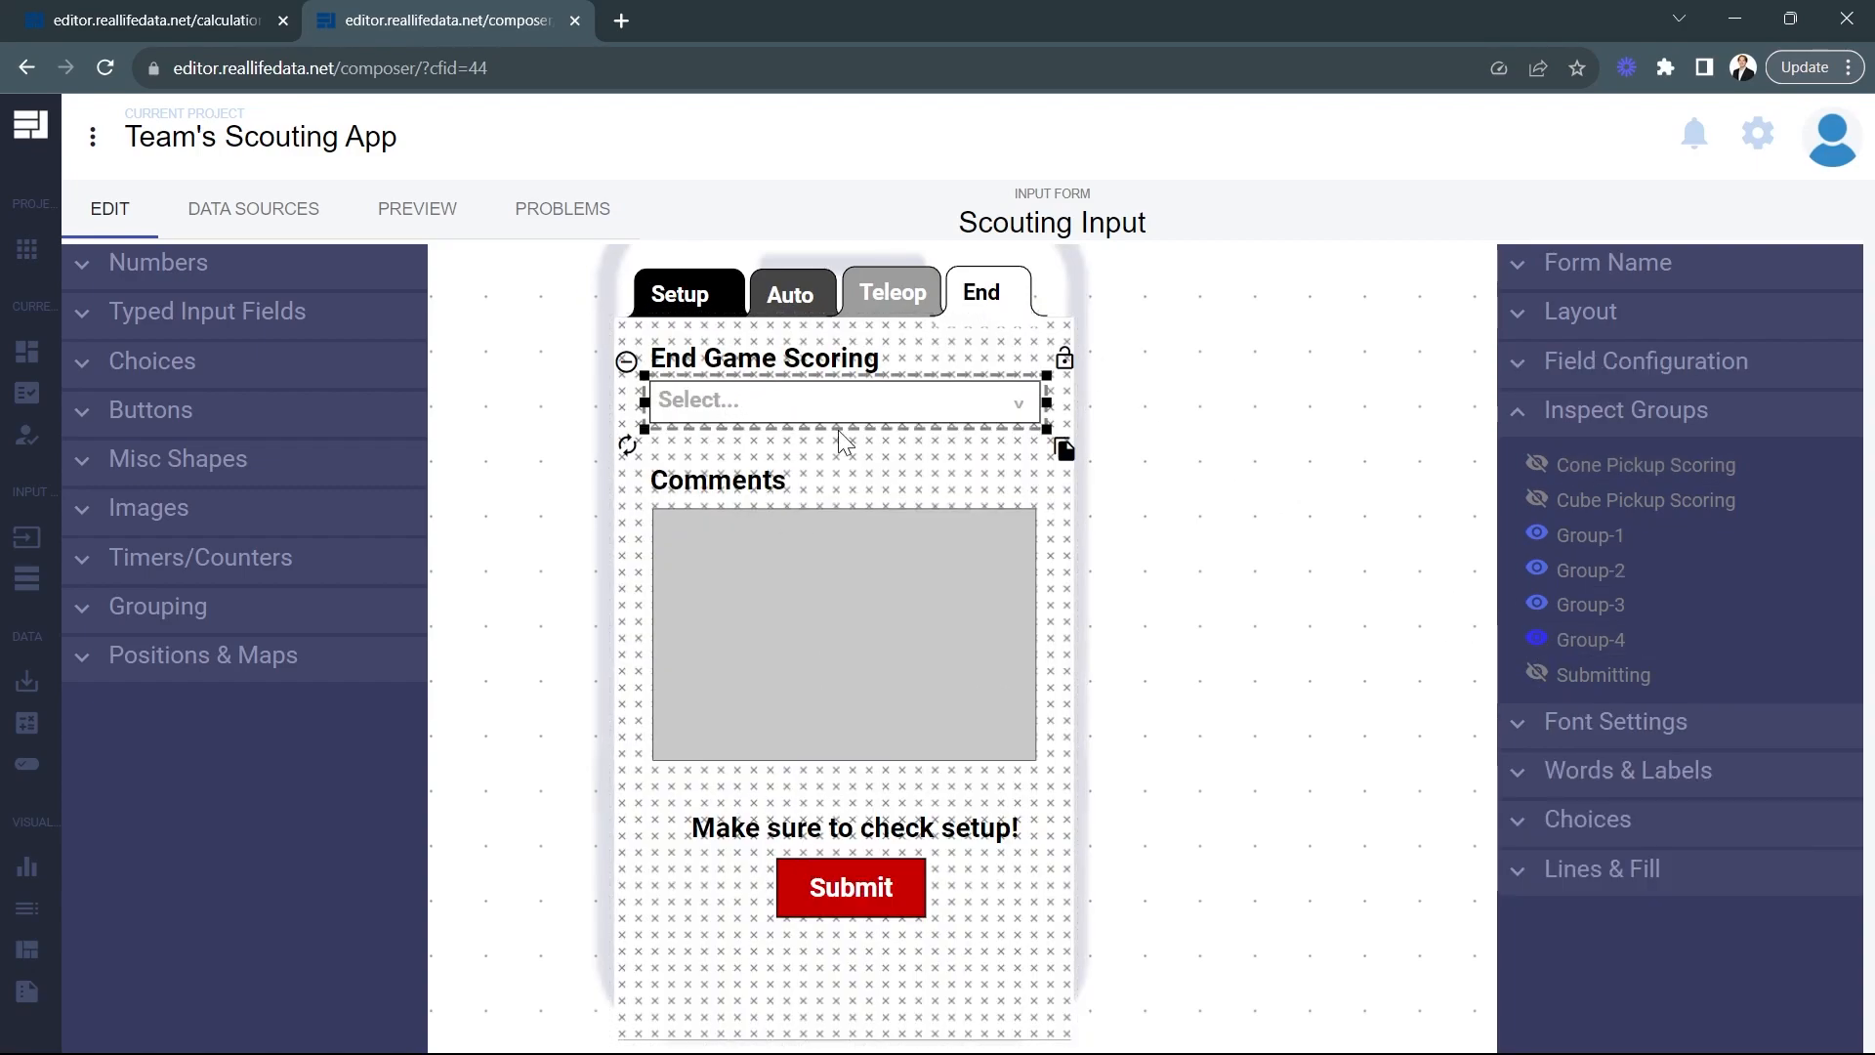
{"action": "left_click", "coordinate": [1613, 822]}
{"action": "scroll", "coordinate": [1616, 825], "scroll_direction": "down", "scroll_amount": 4}
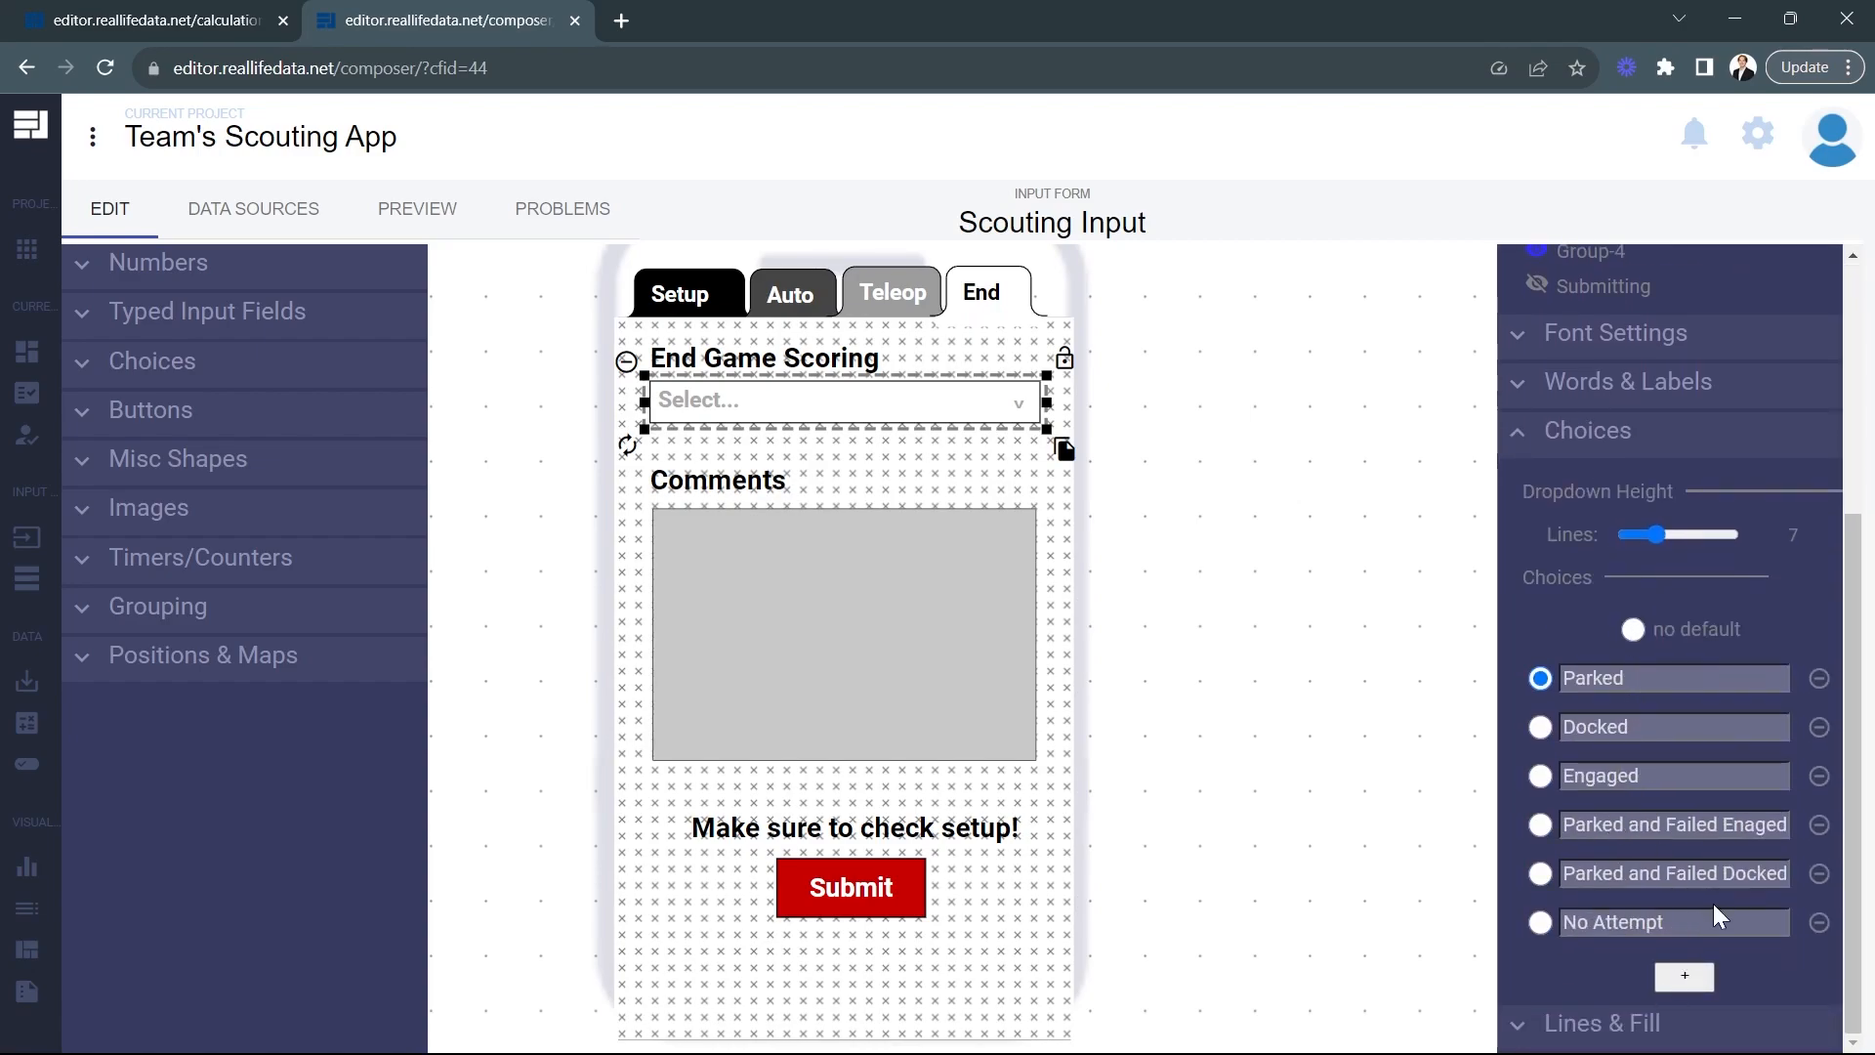
Review each choice of the End Game Scoring dropdown, from Parked through No Attempt
{"action": "left_click_drag", "start_coordinate": [1663, 682], "coordinate": [1602, 683]}
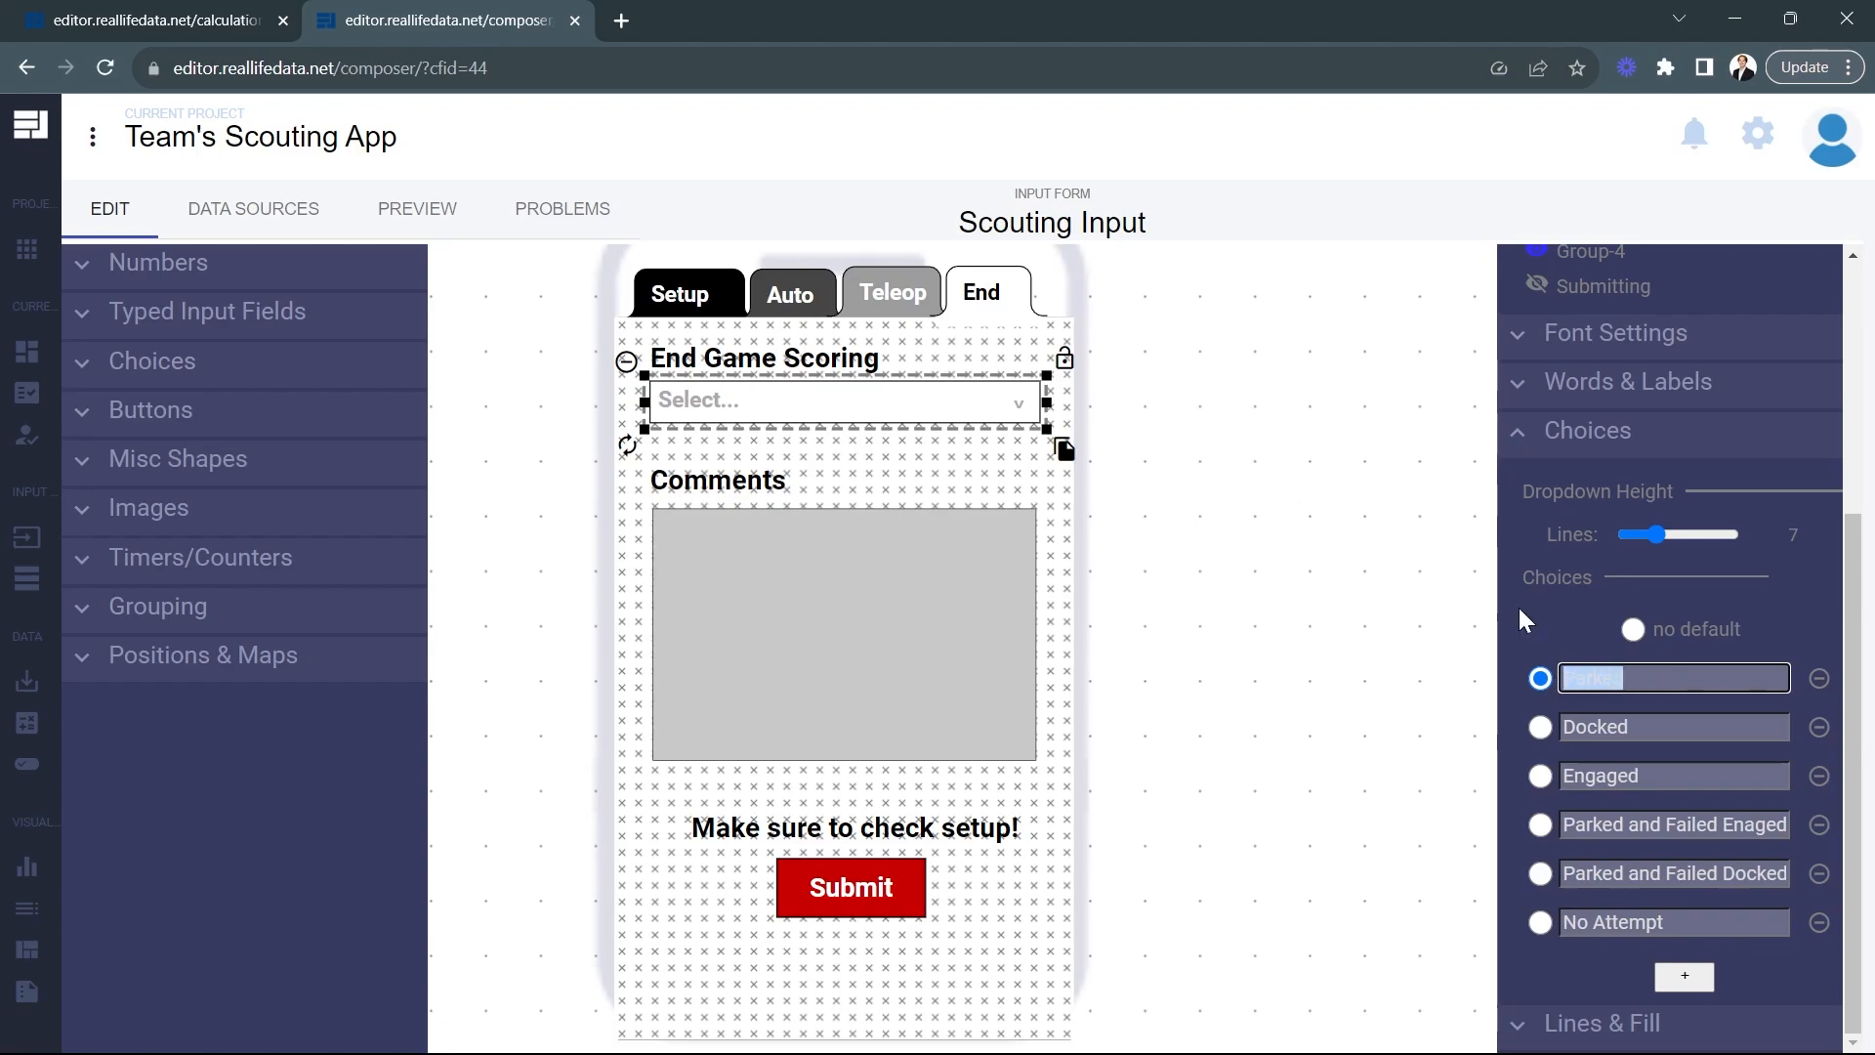
{"action": "key", "text": "Tab"}
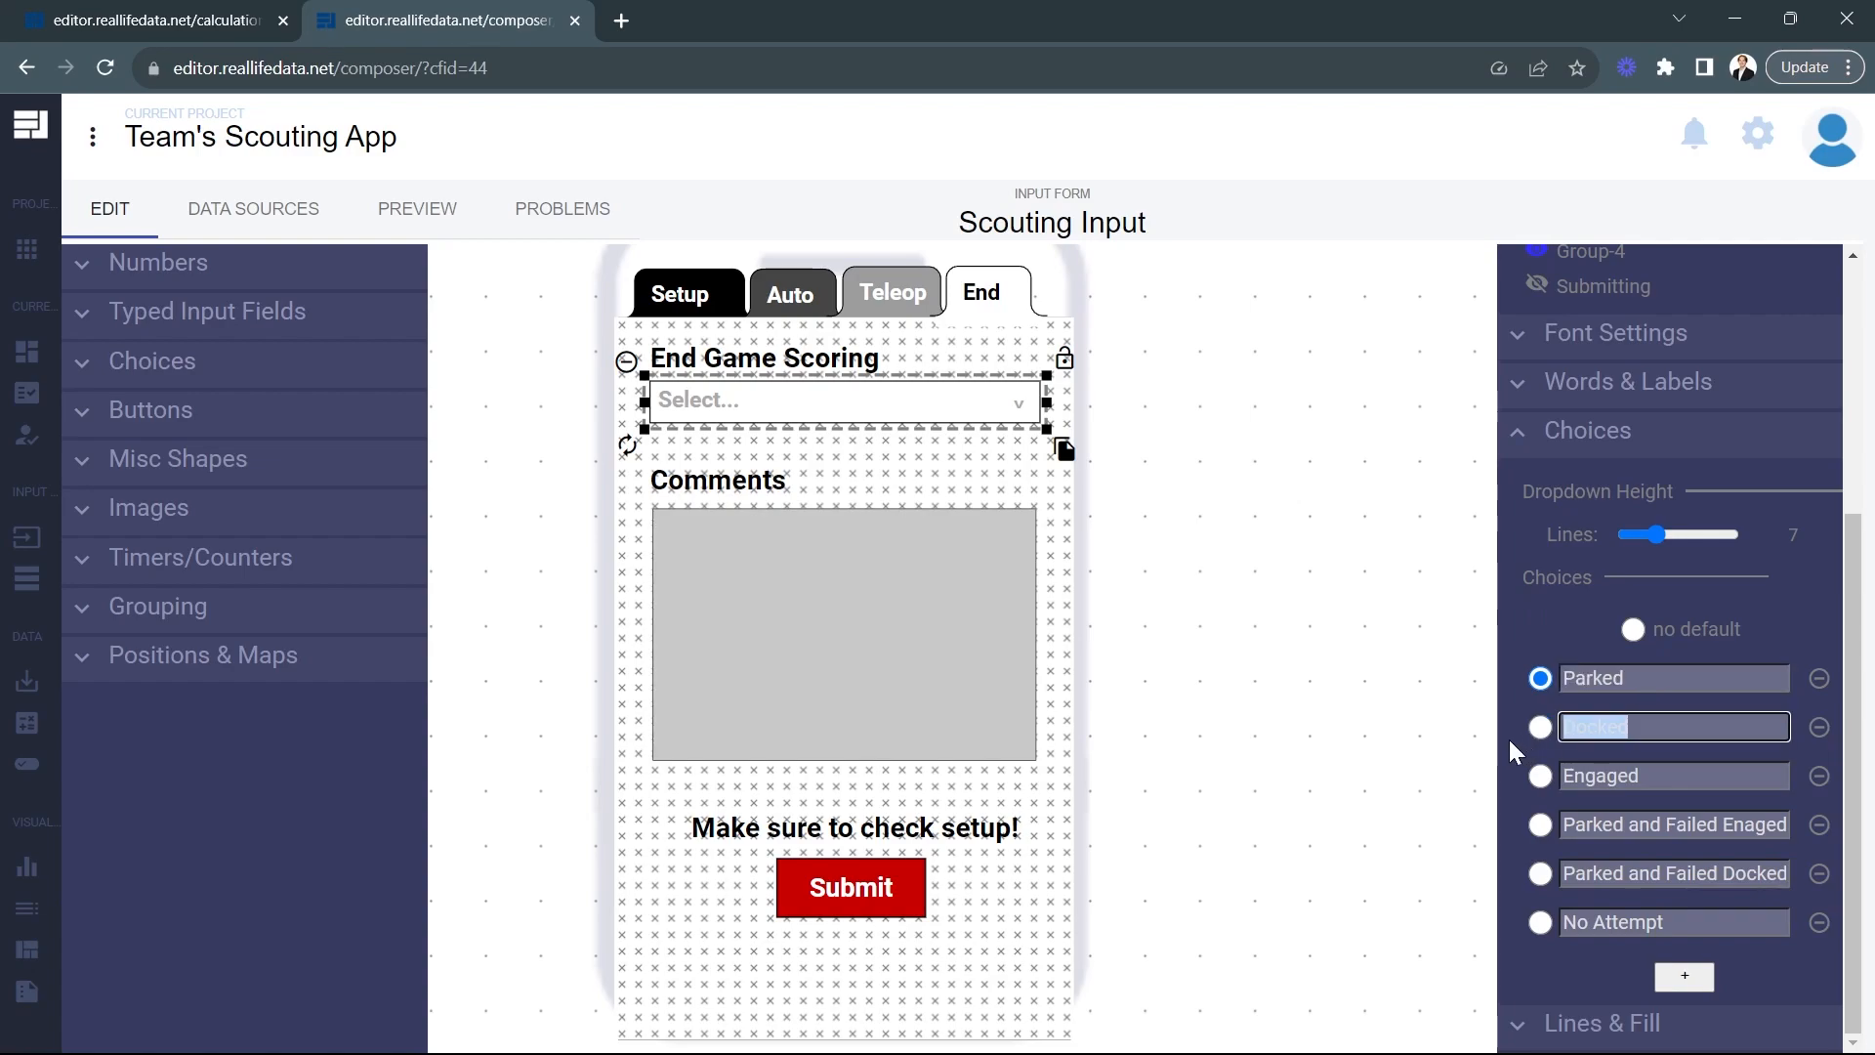
{"action": "left_click", "coordinate": [1663, 780]}
{"action": "left_click_drag", "start_coordinate": [1663, 779], "coordinate": [1558, 777]}
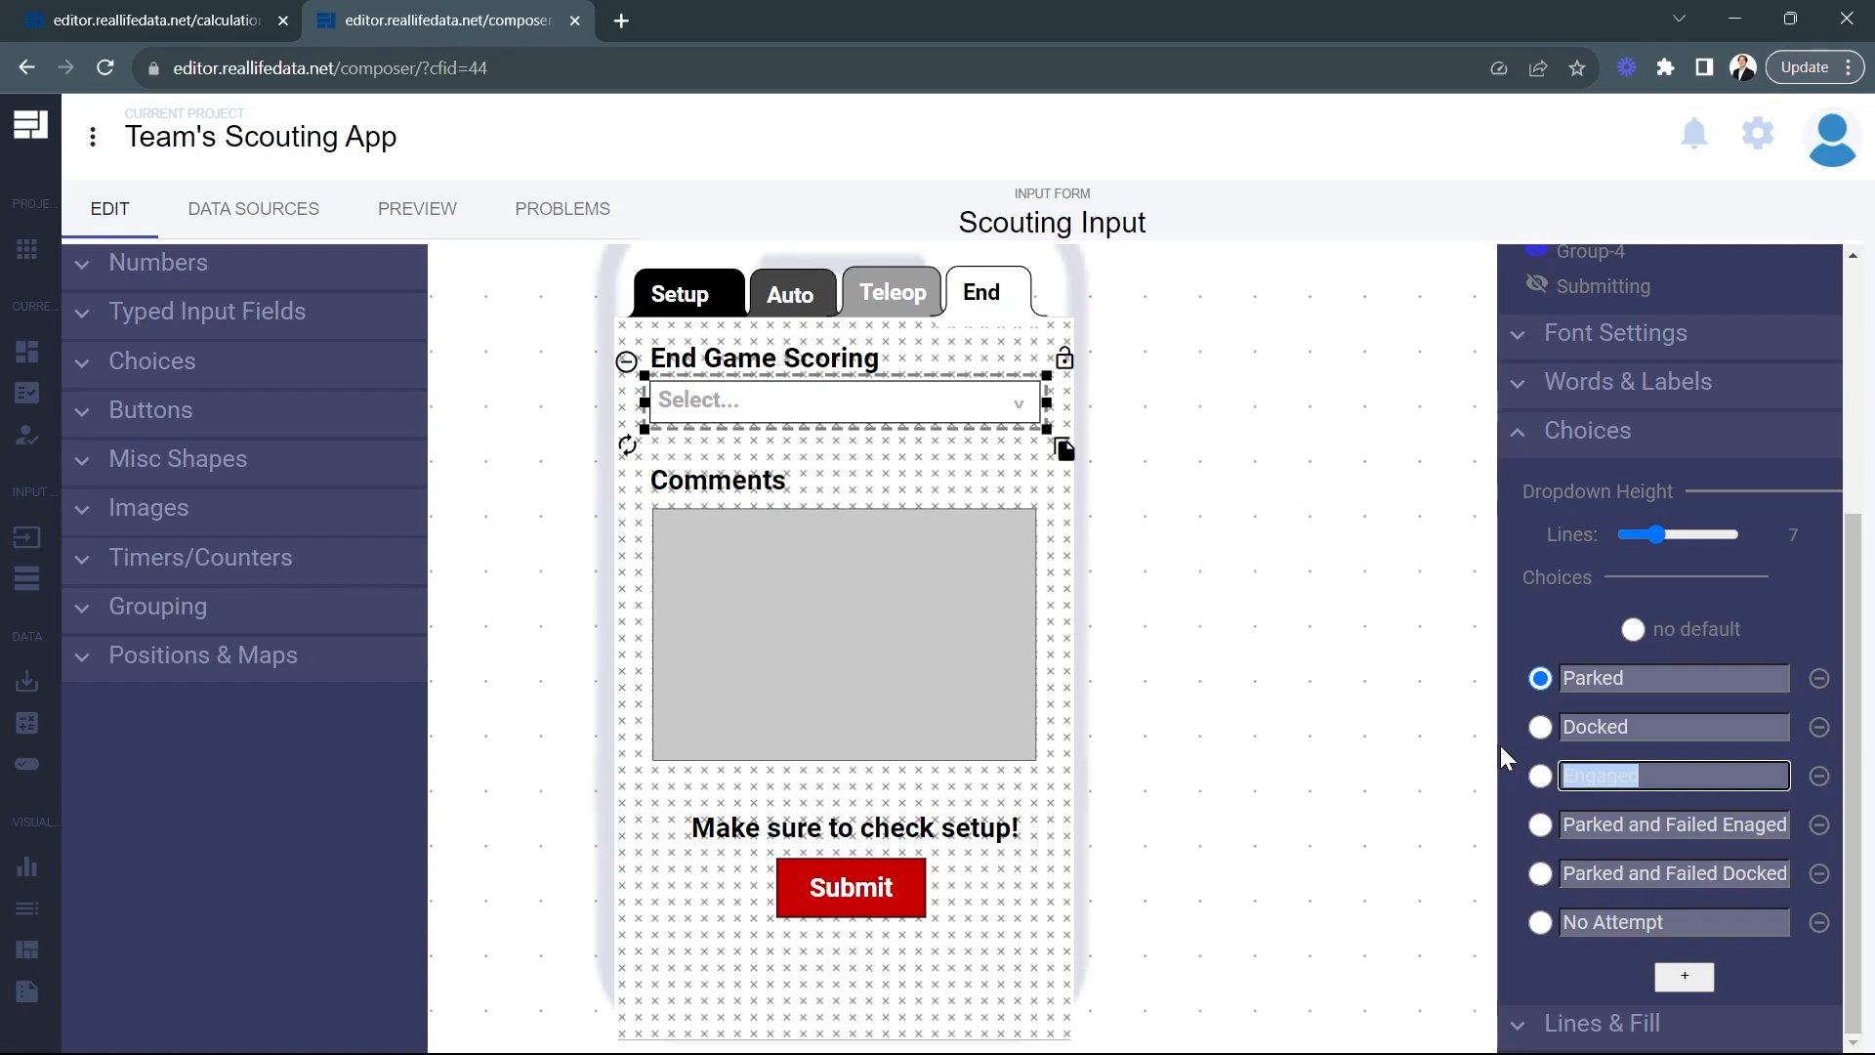
{"action": "left_click_drag", "start_coordinate": [1567, 823], "coordinate": [1807, 824]}
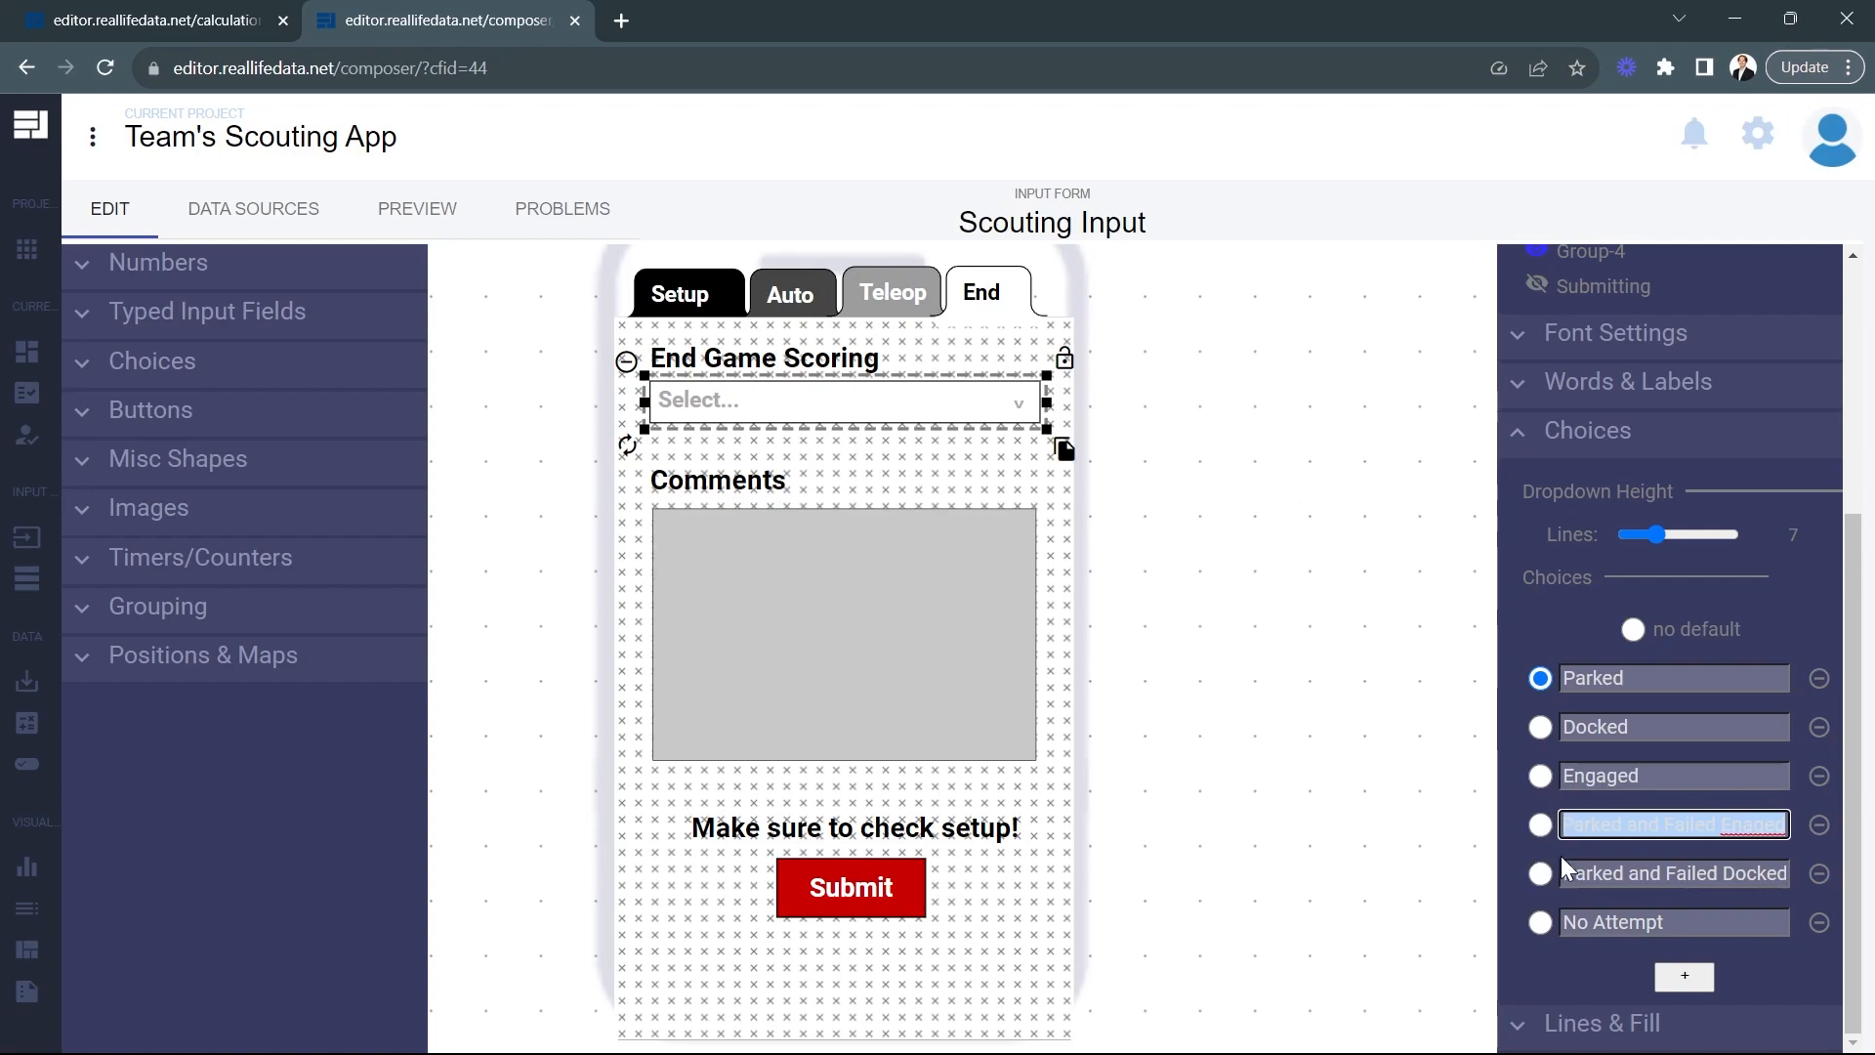
{"action": "left_click_drag", "start_coordinate": [1568, 873], "coordinate": [1834, 885]}
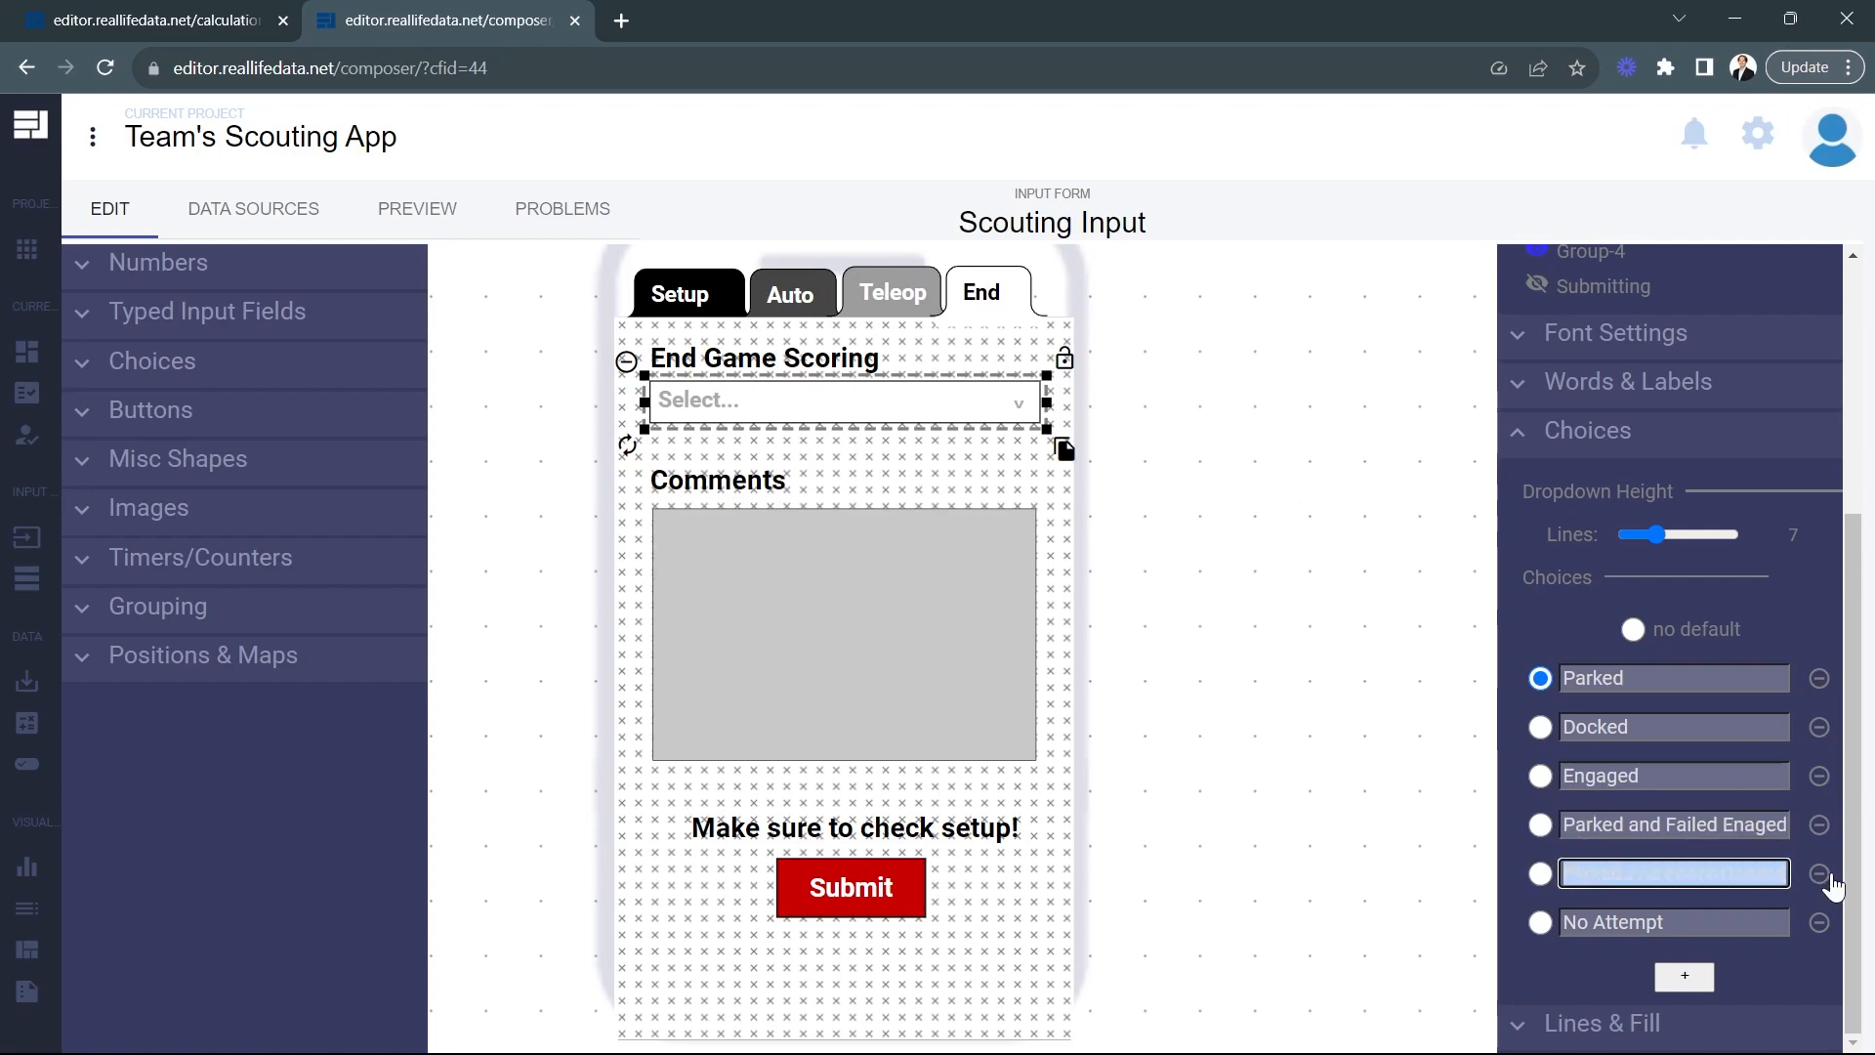
{"action": "left_click_drag", "start_coordinate": [1709, 926], "coordinate": [1521, 918]}
{"action": "left_click", "coordinate": [1510, 949]}
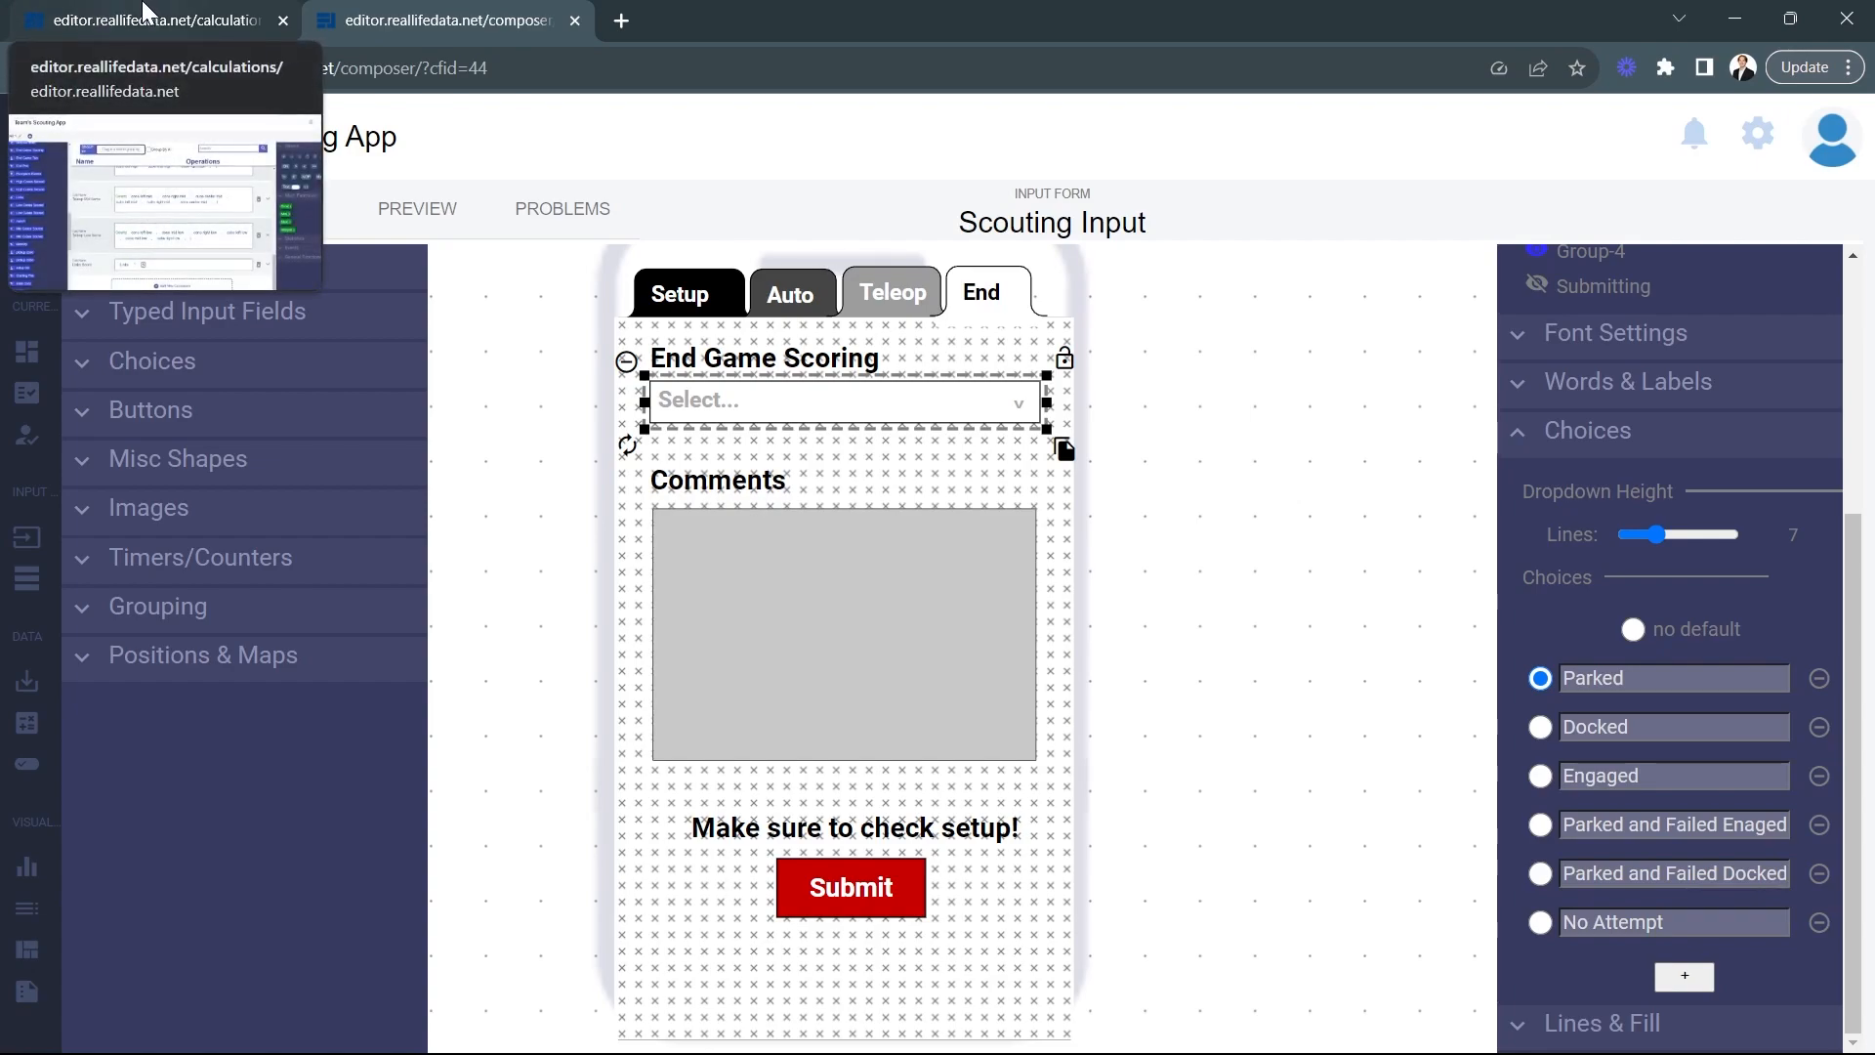
Return to the project's calculations and add a new calculation named End Game Docking Score below Links Score
{"action": "left_click", "coordinate": [142, 12]}
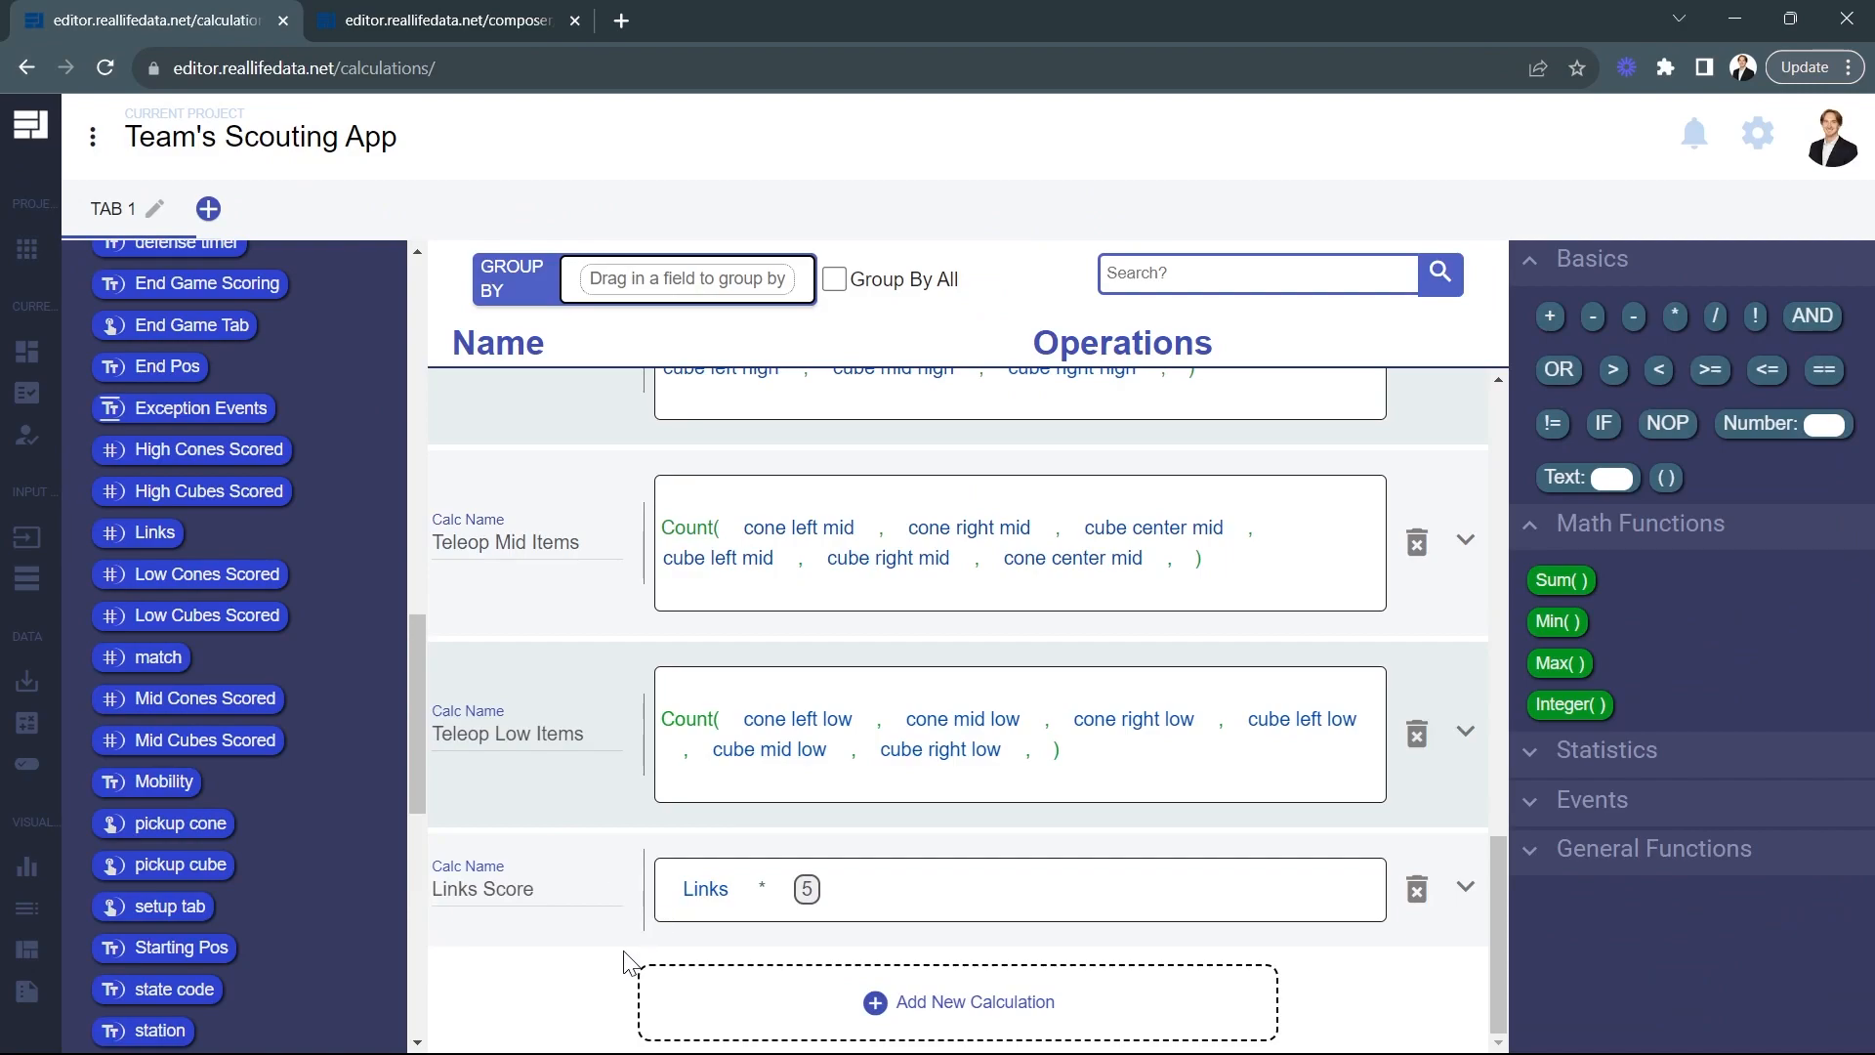
{"action": "scroll", "coordinate": [625, 957], "scroll_direction": "up", "scroll_amount": 15}
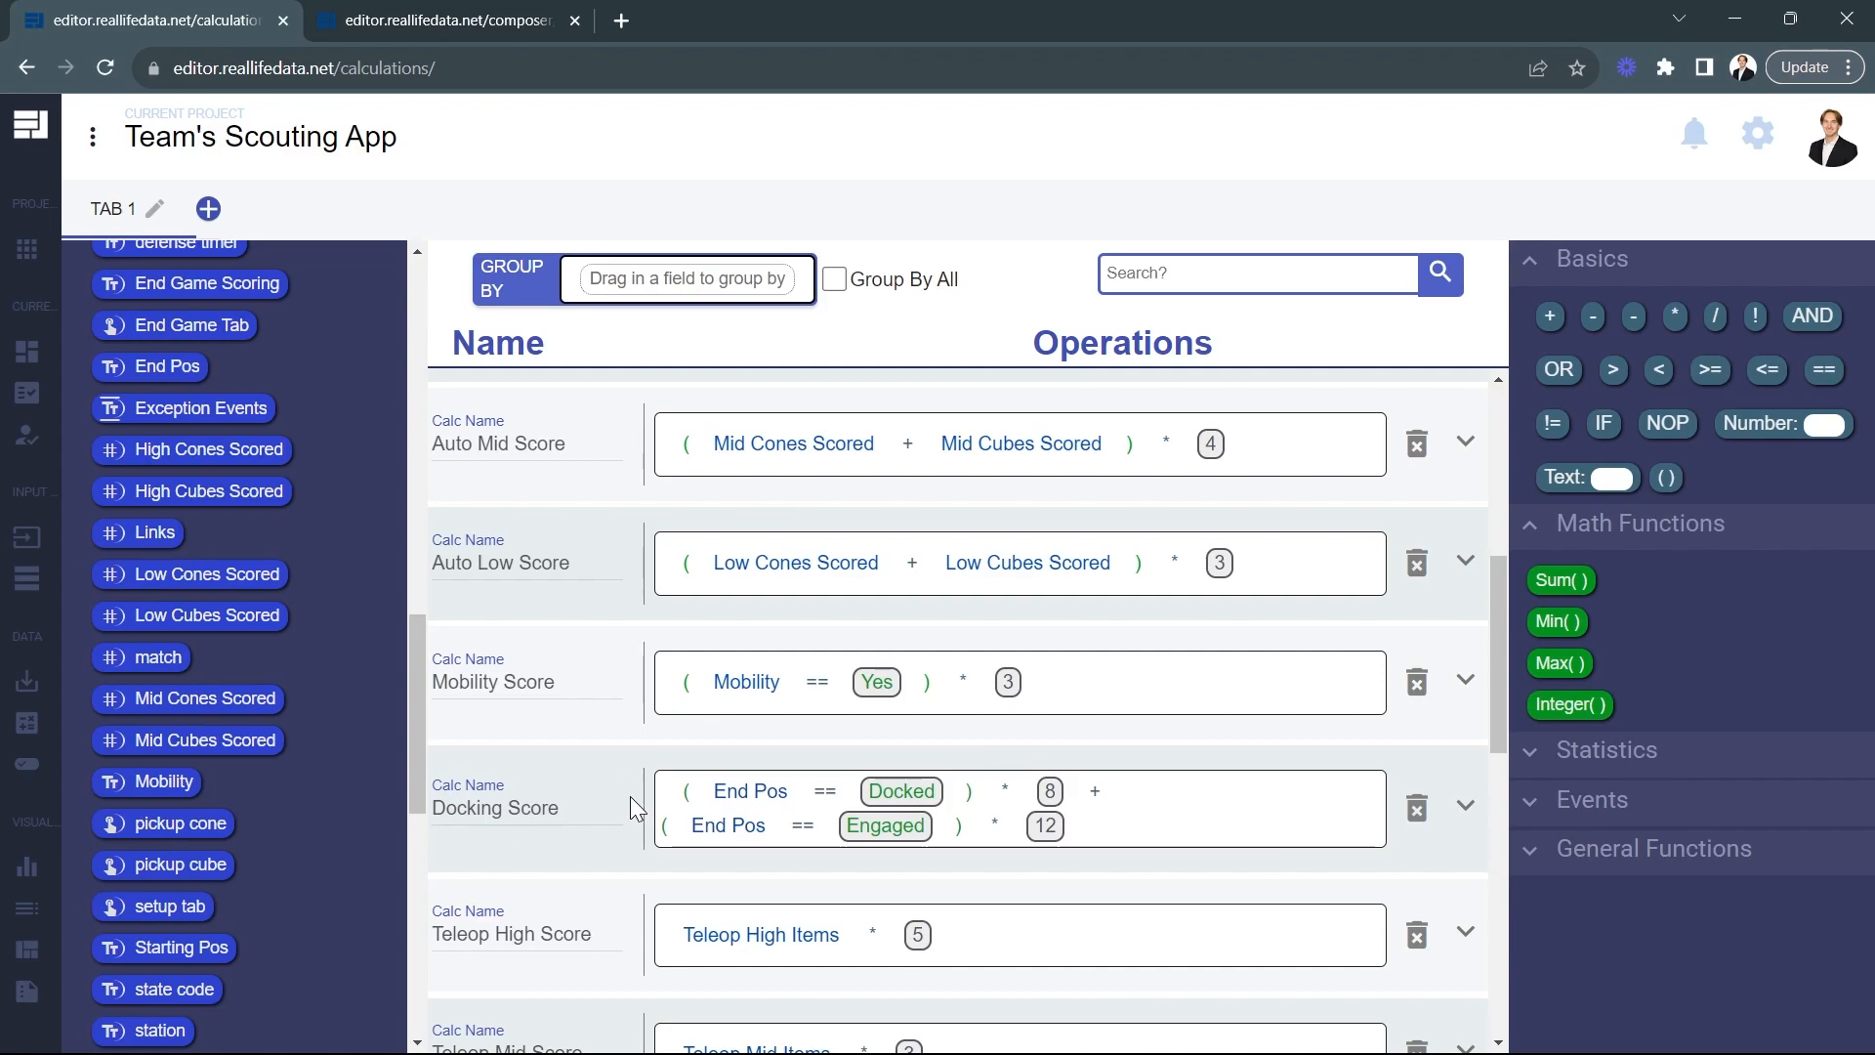
{"action": "scroll", "coordinate": [630, 795], "scroll_direction": "down", "scroll_amount": 10}
{"action": "left_click", "coordinate": [740, 1021]}
{"action": "scroll", "coordinate": [586, 928], "scroll_direction": "down", "scroll_amount": 2}
{"action": "left_click", "coordinate": [582, 894]}
{"action": "type", "text": "End "}
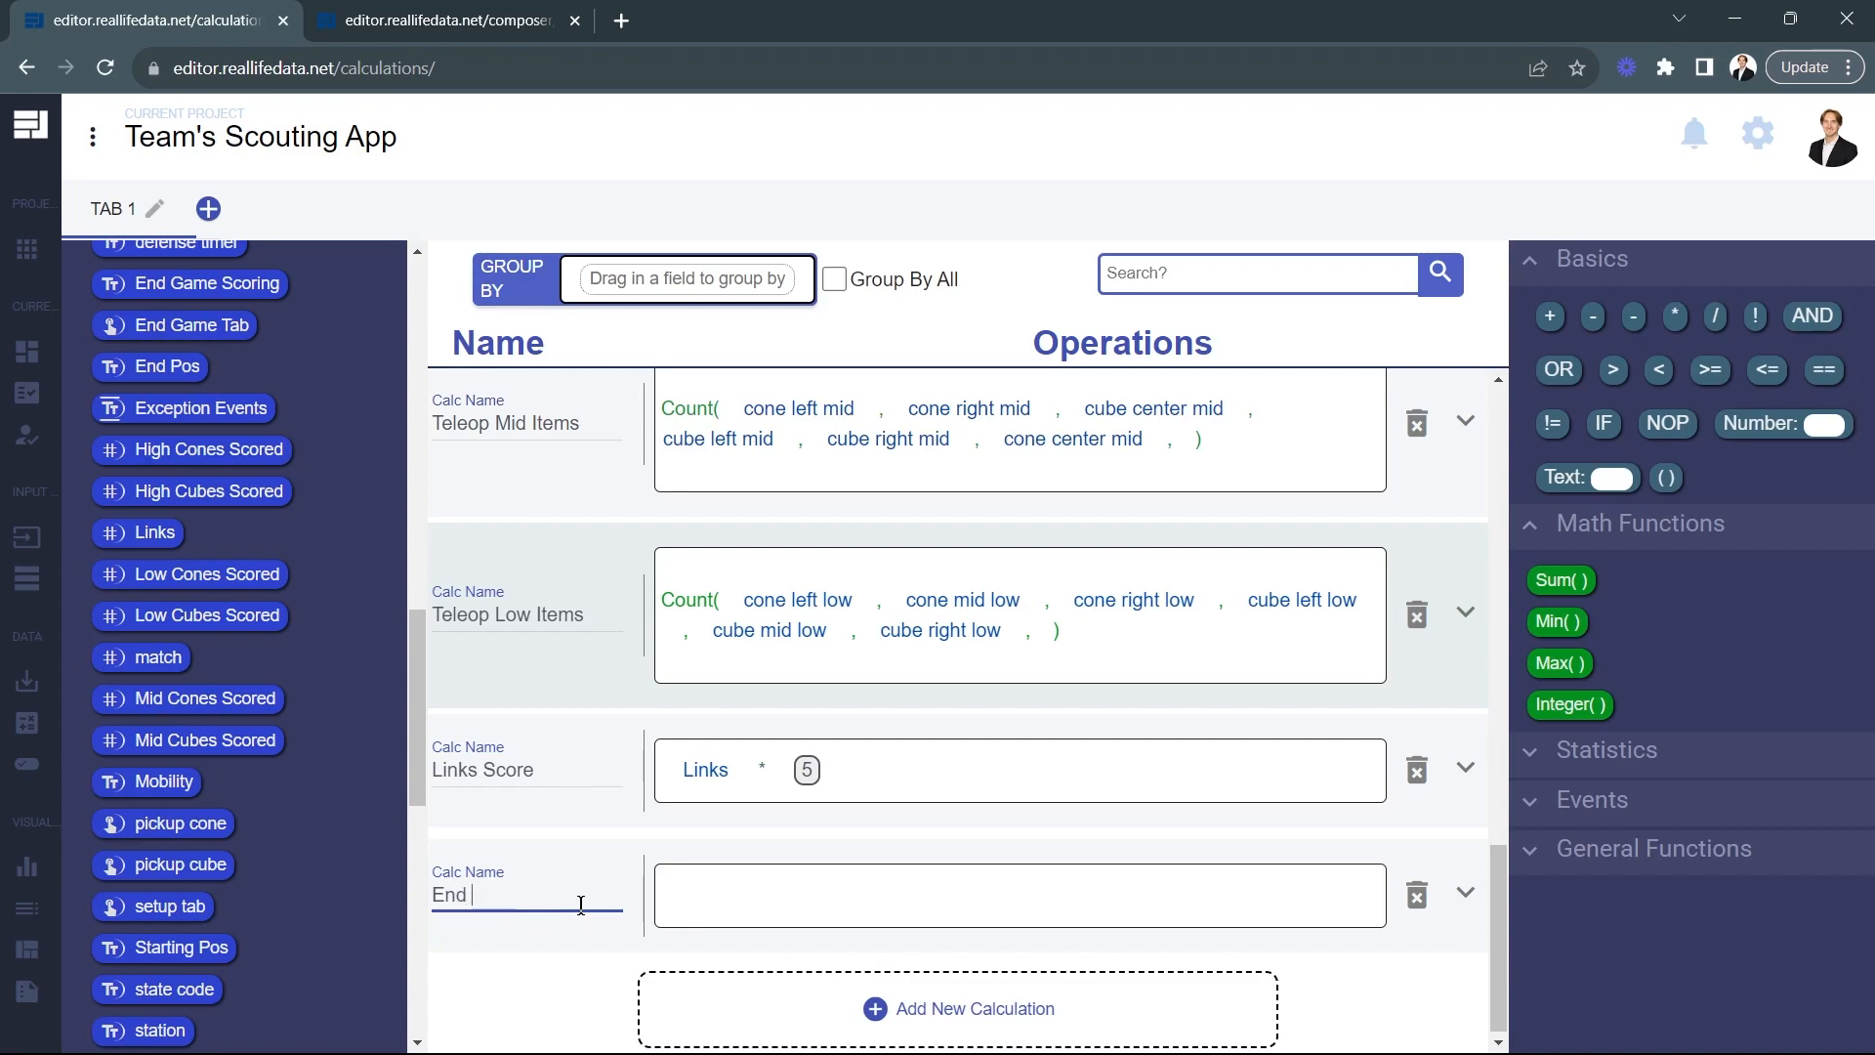
{"action": "type", "text": "Game Docking Score"}
{"action": "left_click", "coordinate": [578, 986]}
Put a pair of parentheses in End Game Docking Score and check the dropdown's field name in the Scouting Input form
{"action": "left_click_drag", "start_coordinate": [1668, 477], "coordinate": [779, 905]}
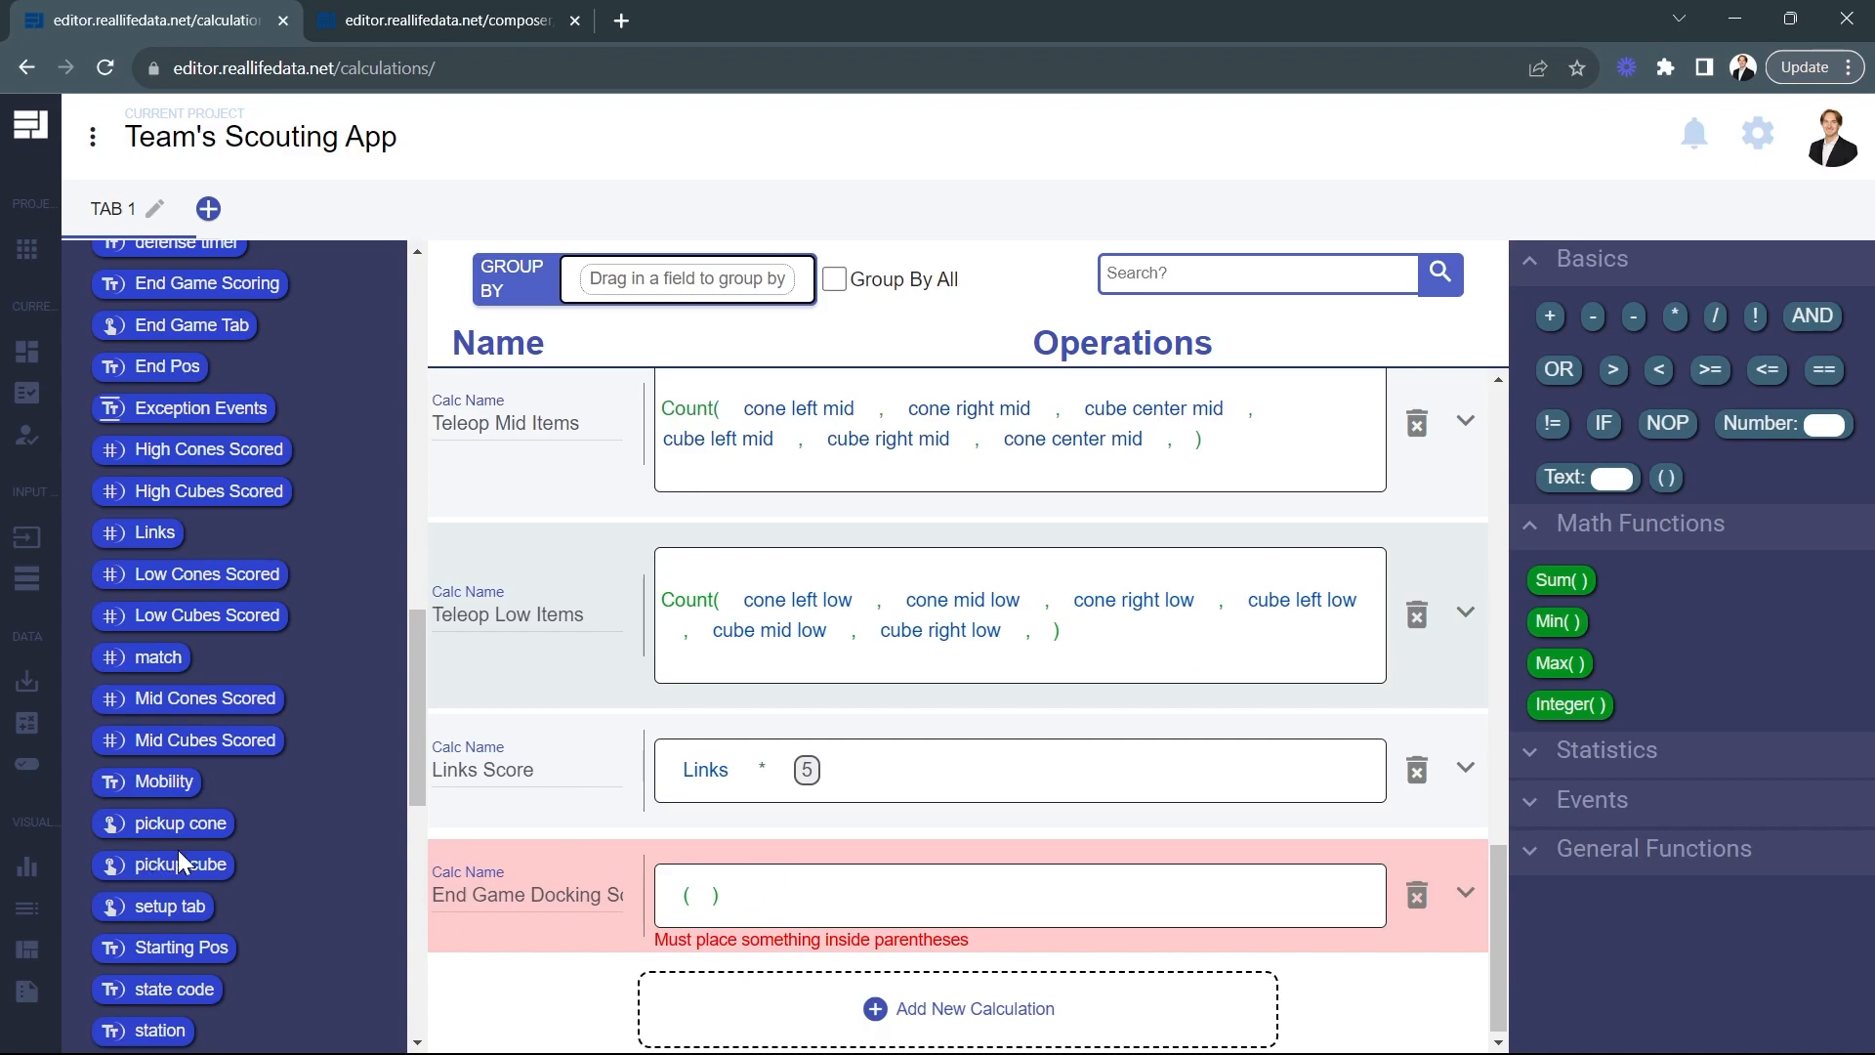
{"action": "scroll", "coordinate": [268, 826], "scroll_direction": "up", "scroll_amount": 4}
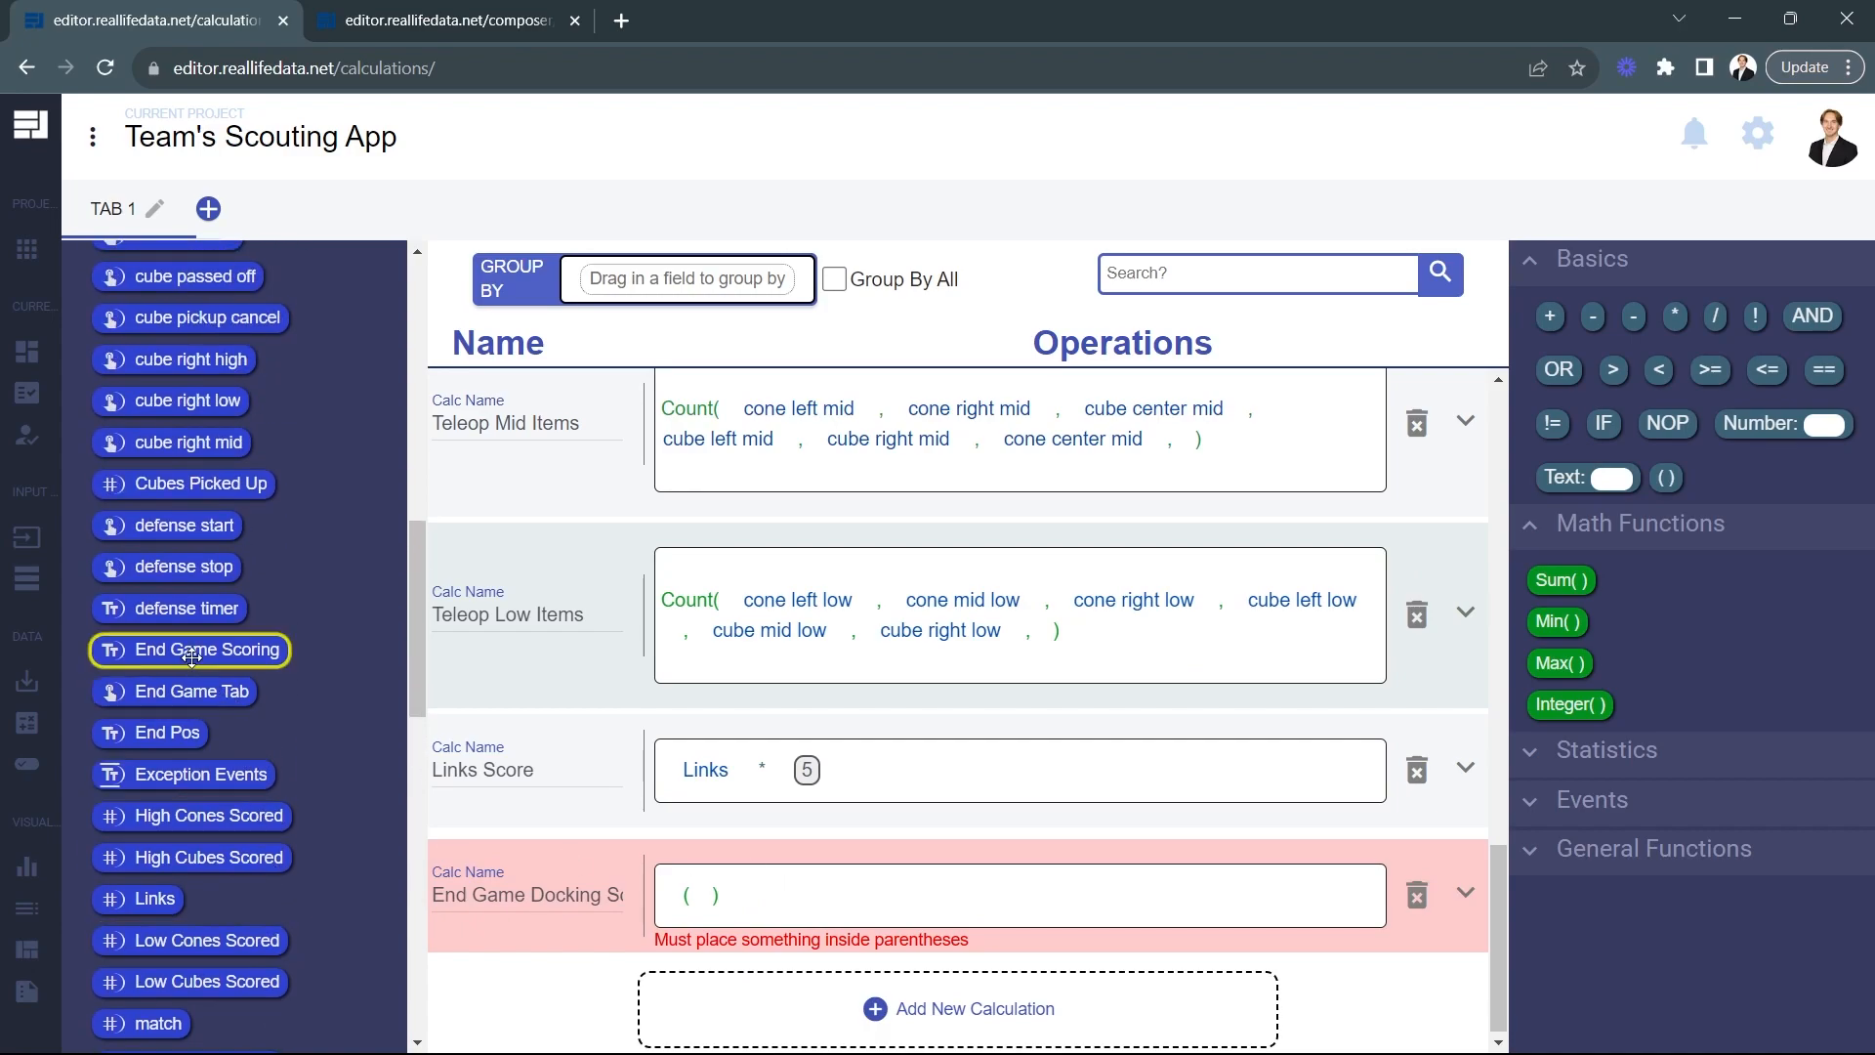
{"action": "left_click", "coordinate": [459, 20]}
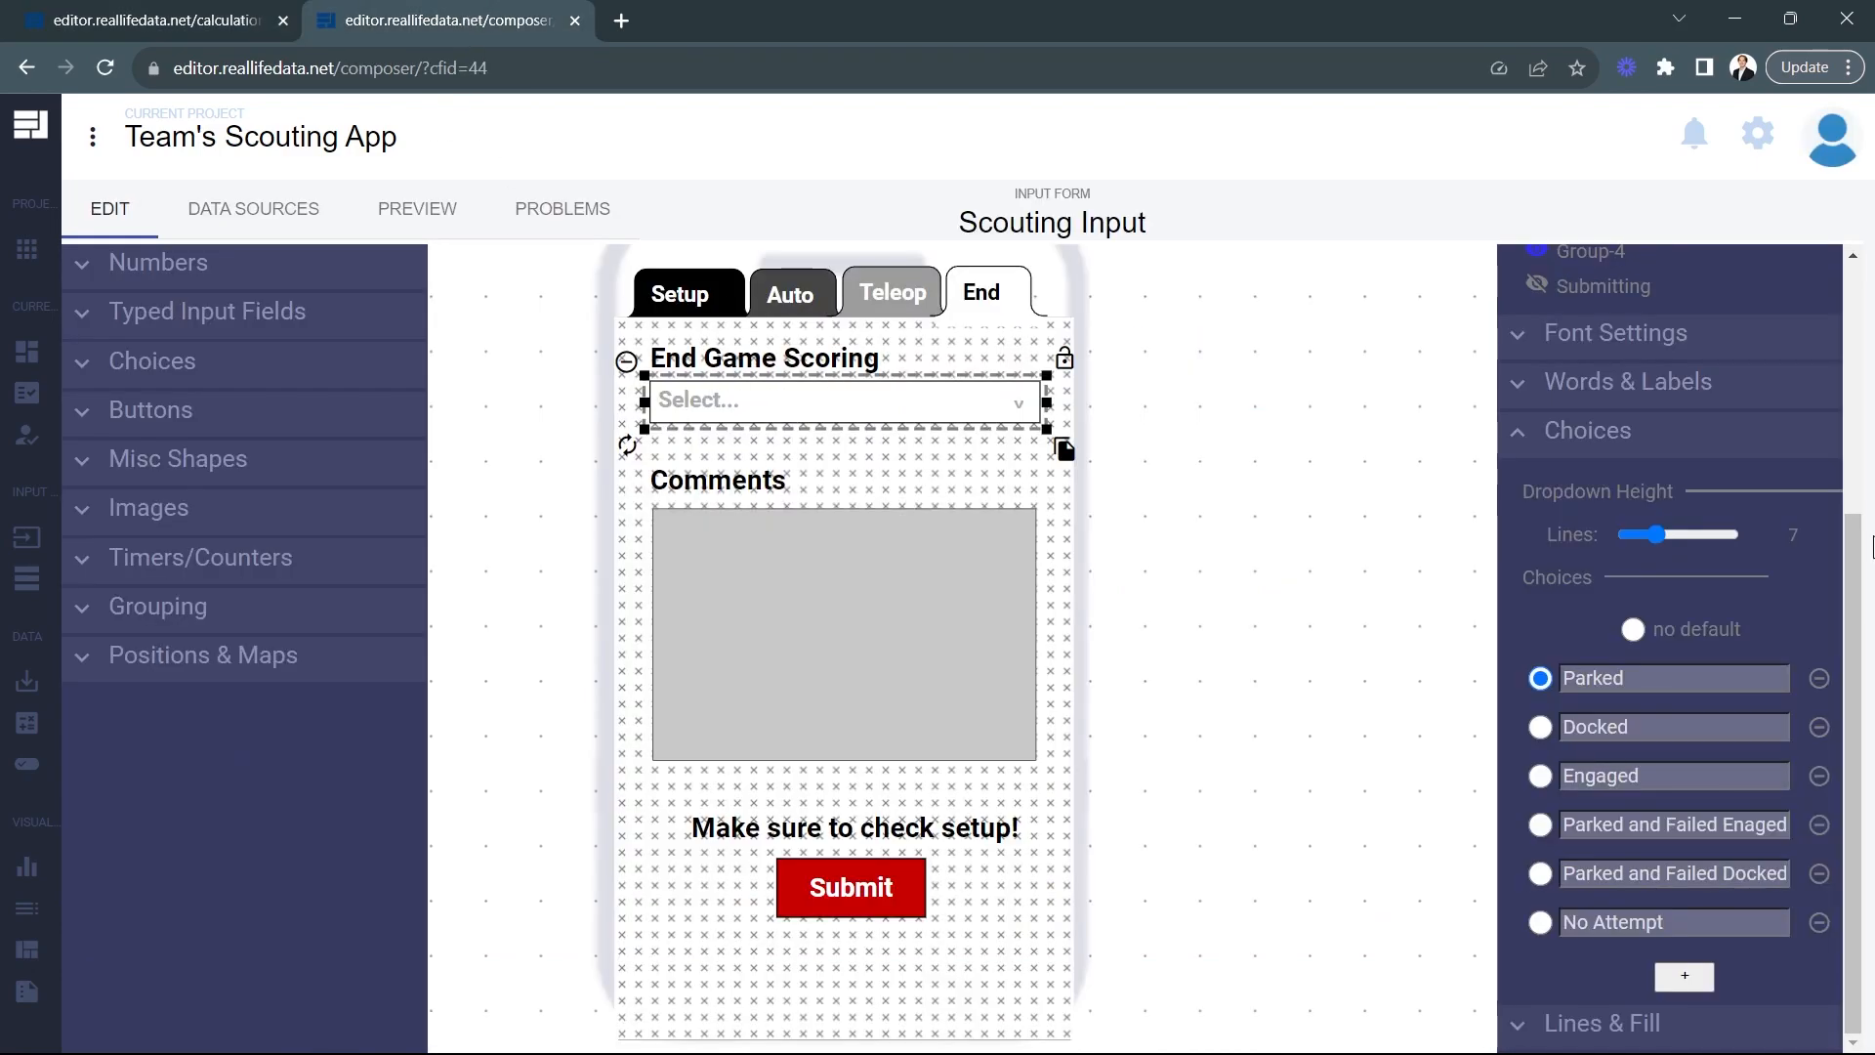
{"action": "scroll", "coordinate": [1664, 504], "scroll_direction": "up", "scroll_amount": 5}
{"action": "left_click", "coordinate": [1603, 366]}
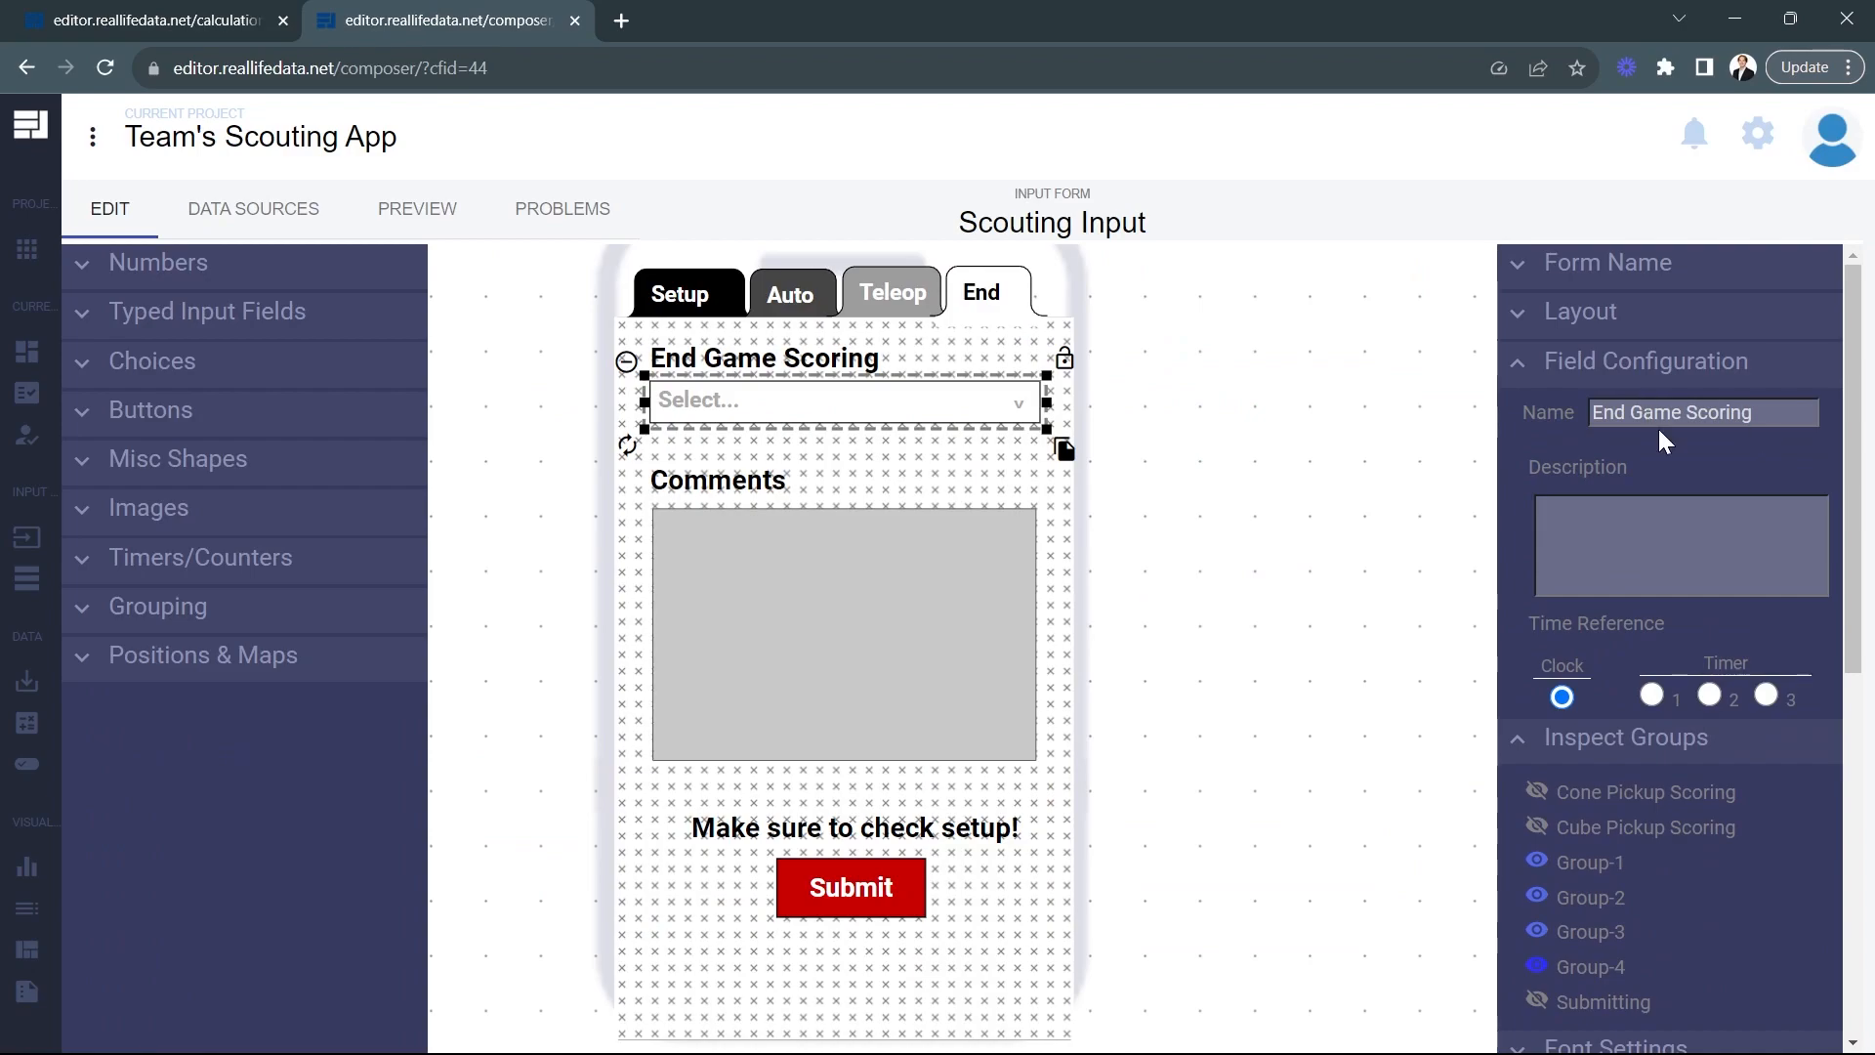
{"action": "left_click", "coordinate": [100, 7]}
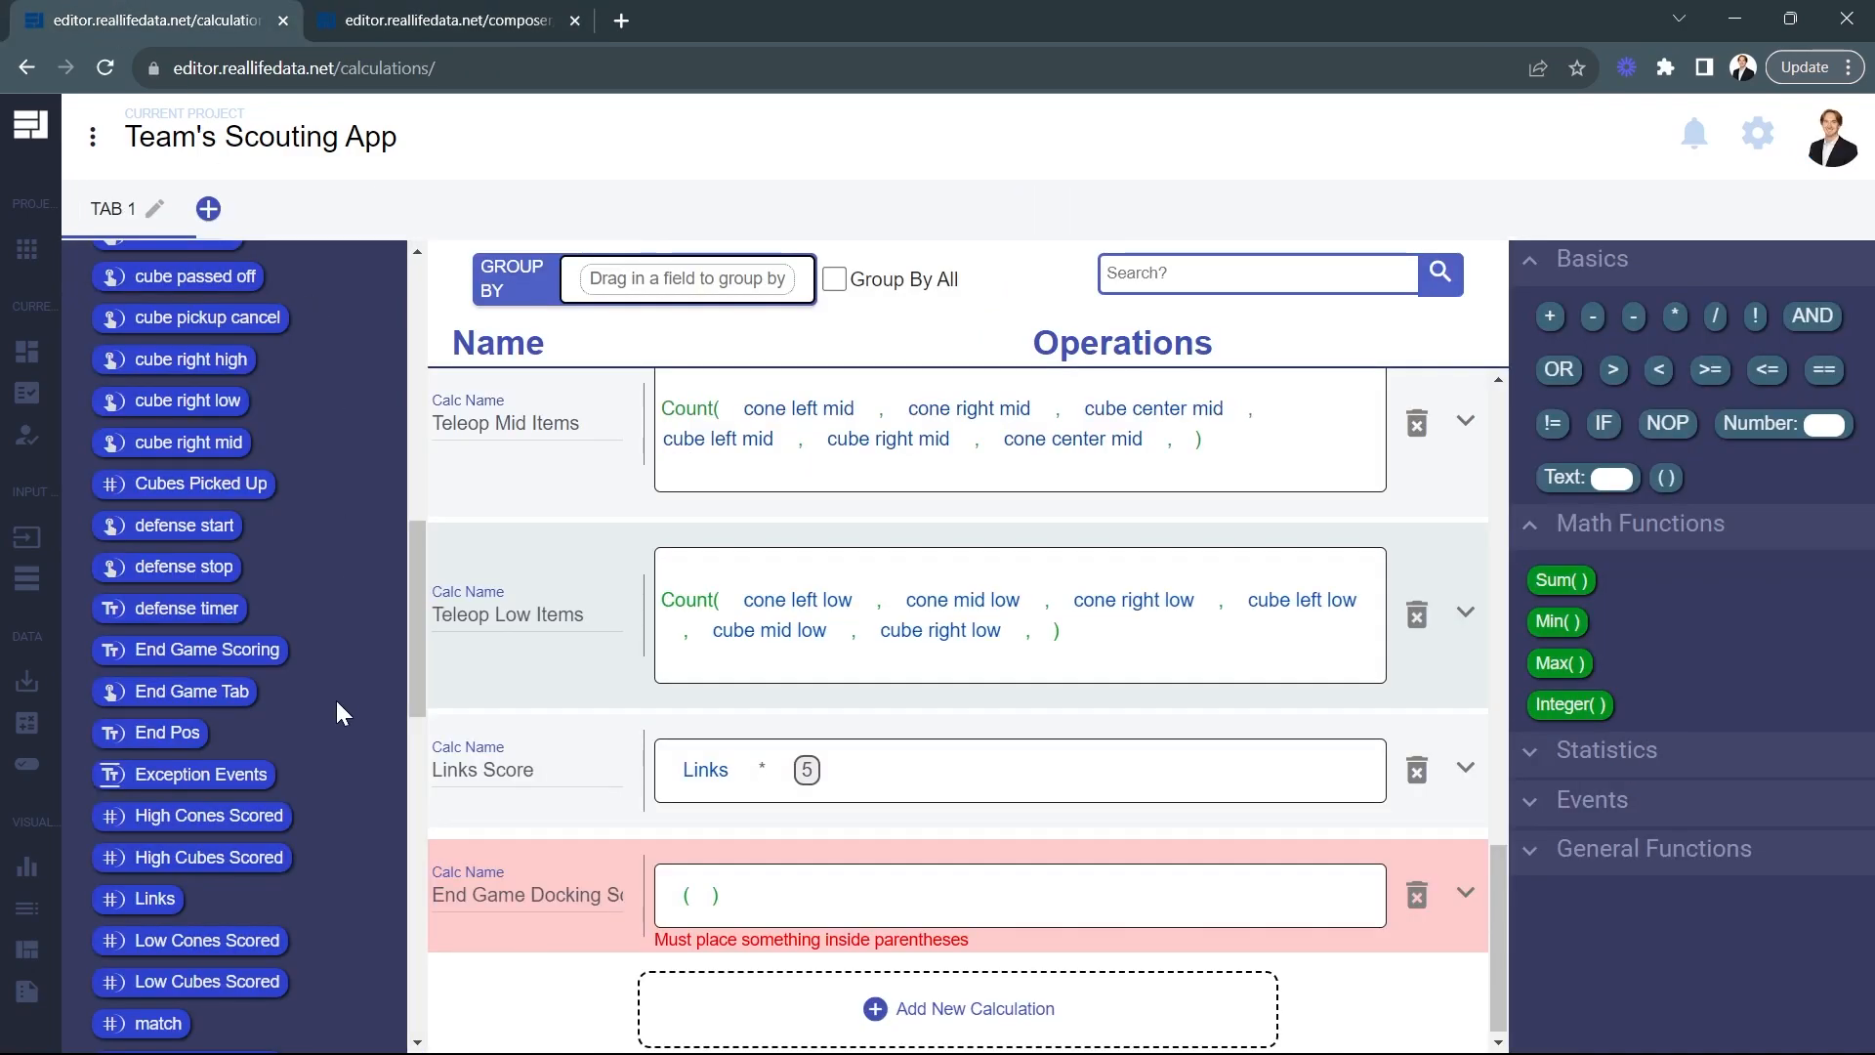
Inside the parentheses of End Game Docking Score, build the condition End Game Scoring == Parked
{"action": "left_click_drag", "start_coordinate": [178, 649], "coordinate": [714, 898]}
{"action": "left_click_drag", "start_coordinate": [1818, 370], "coordinate": [894, 891]}
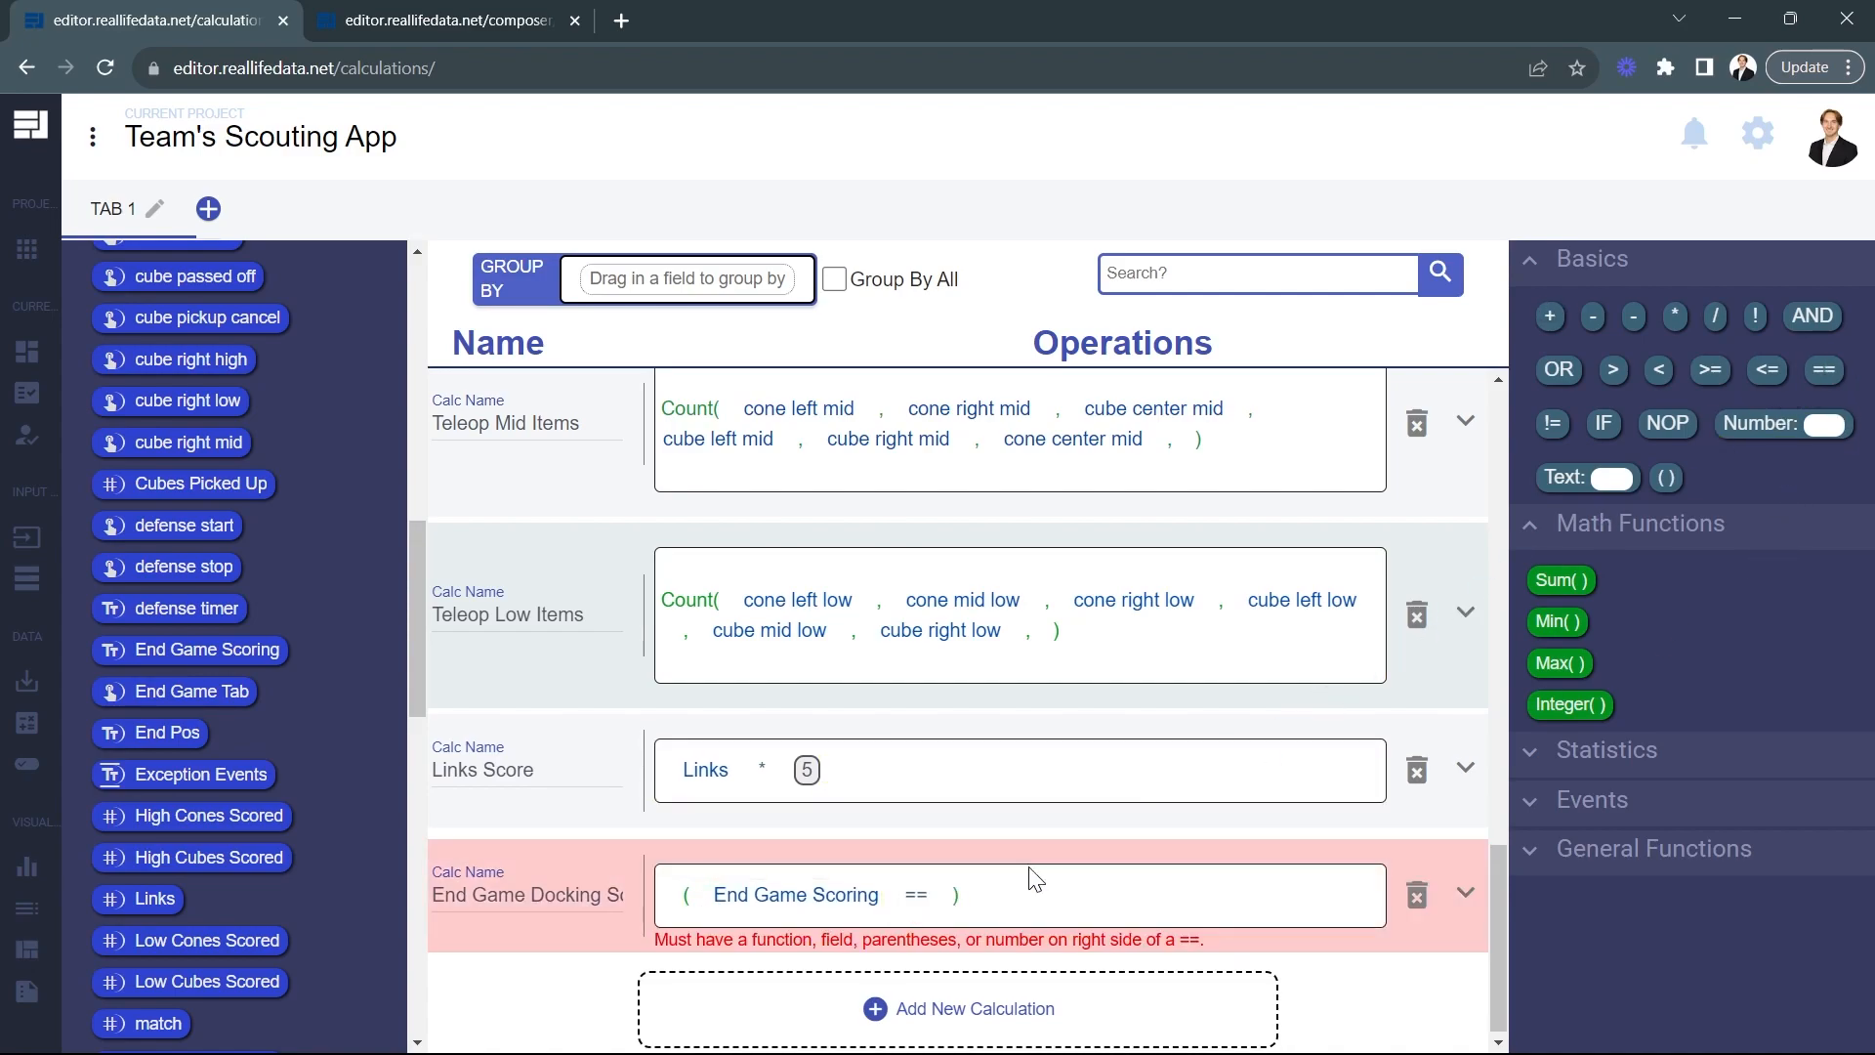
{"action": "left_click_drag", "start_coordinate": [1577, 476], "coordinate": [972, 897]}
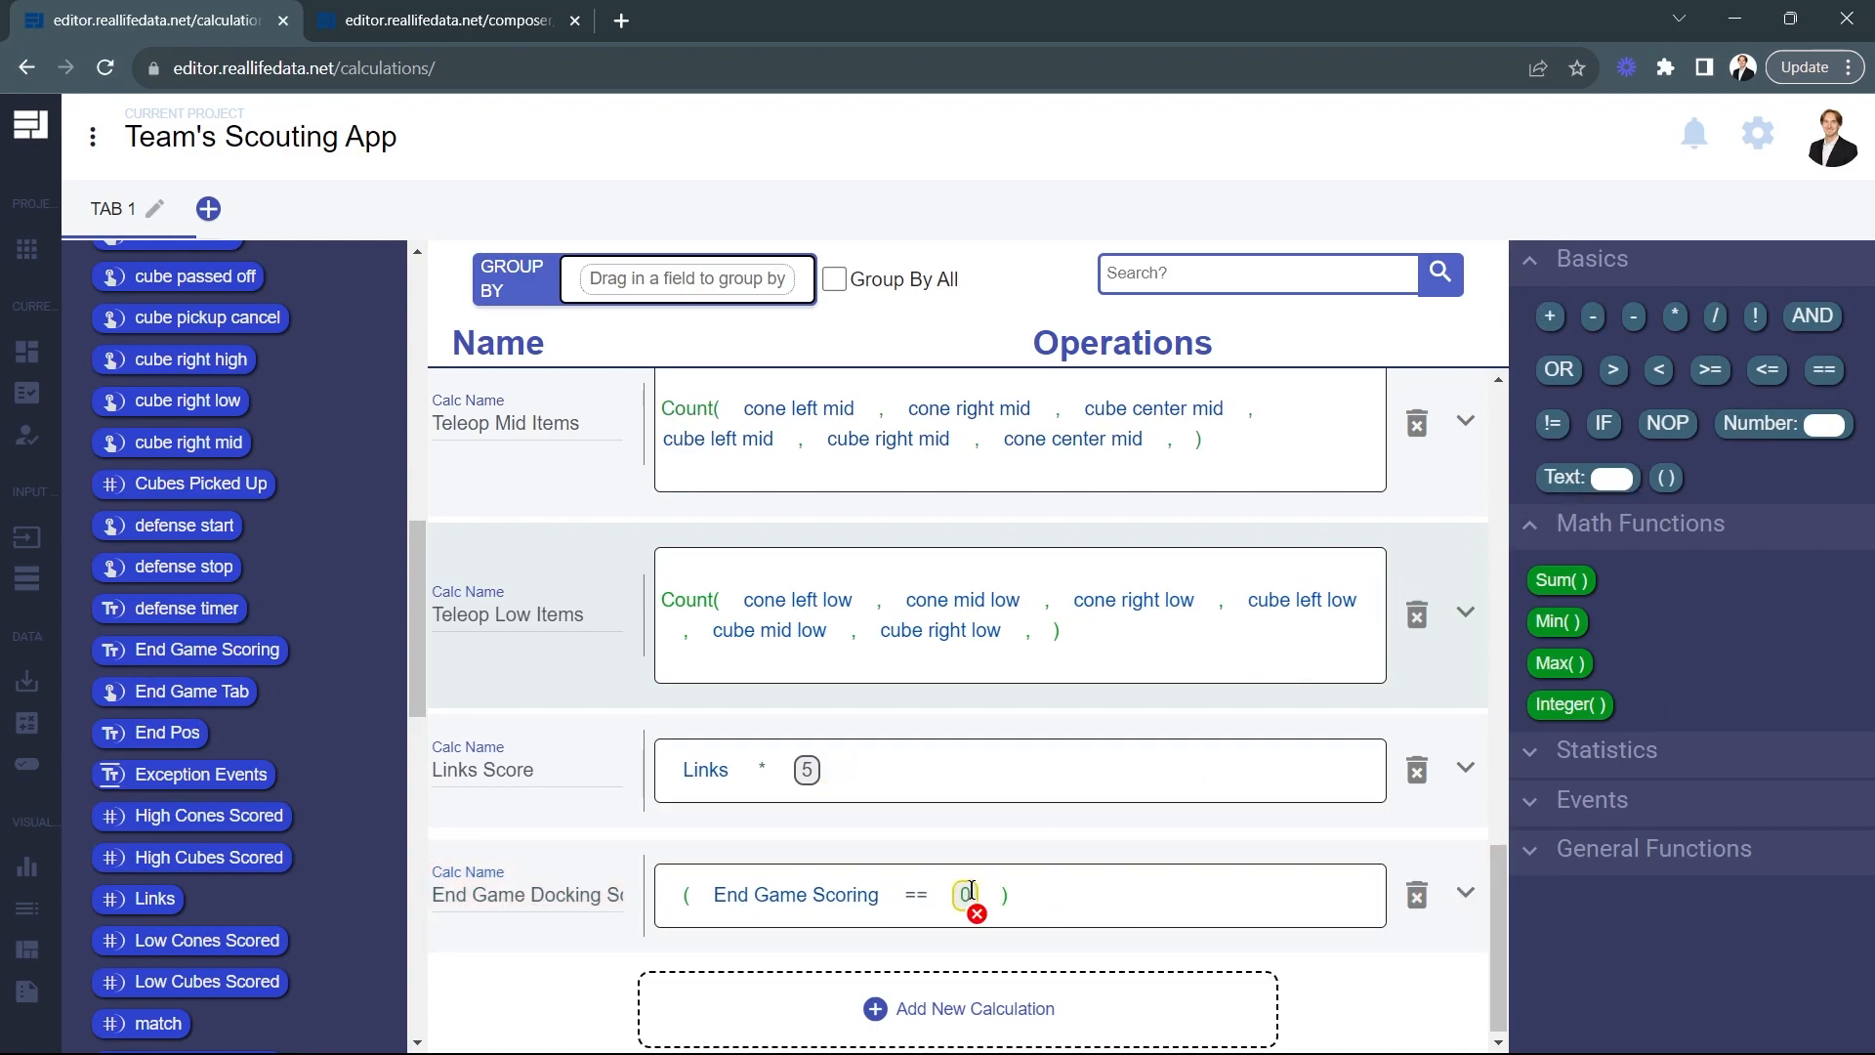
{"action": "type", "text": "Parked"}
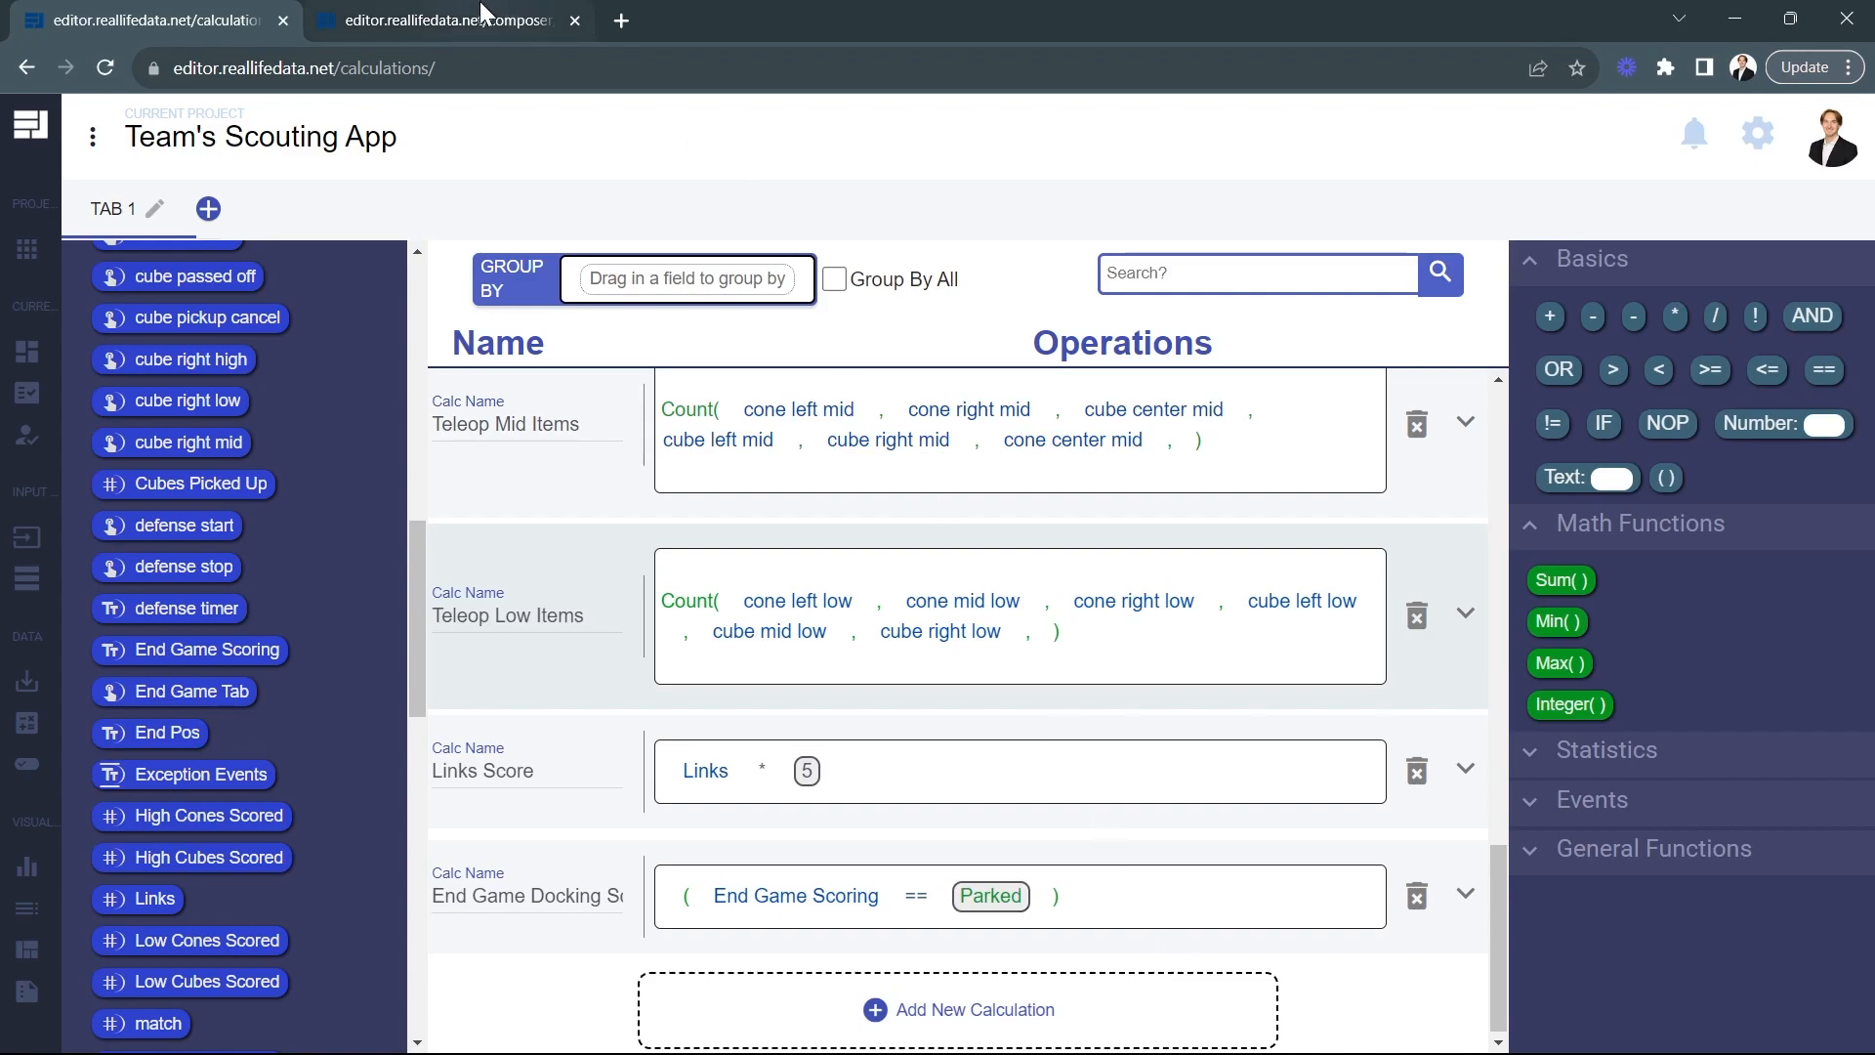
Check the dropdown's choices in the form again and multiply the Parked condition by 2
{"action": "left_click", "coordinate": [517, 18]}
{"action": "scroll", "coordinate": [1572, 737], "scroll_direction": "down", "scroll_amount": 7}
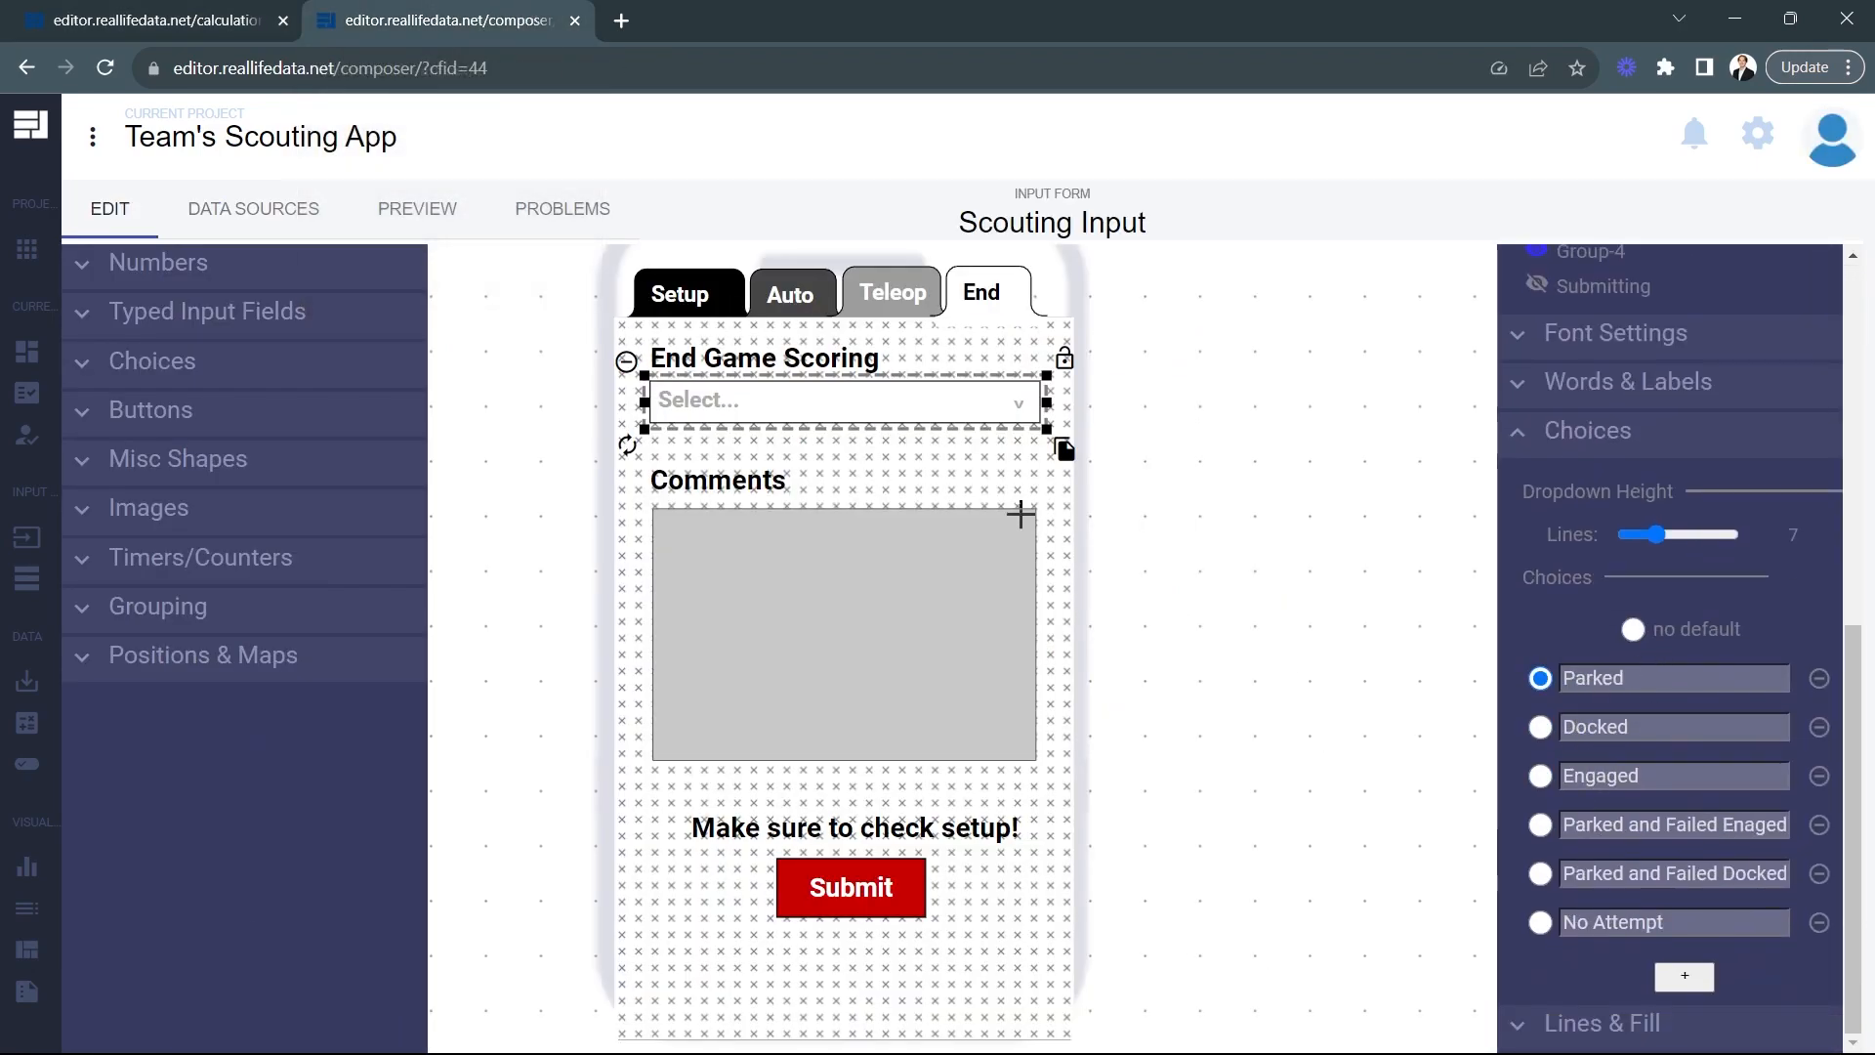
{"action": "left_click", "coordinate": [143, 22]}
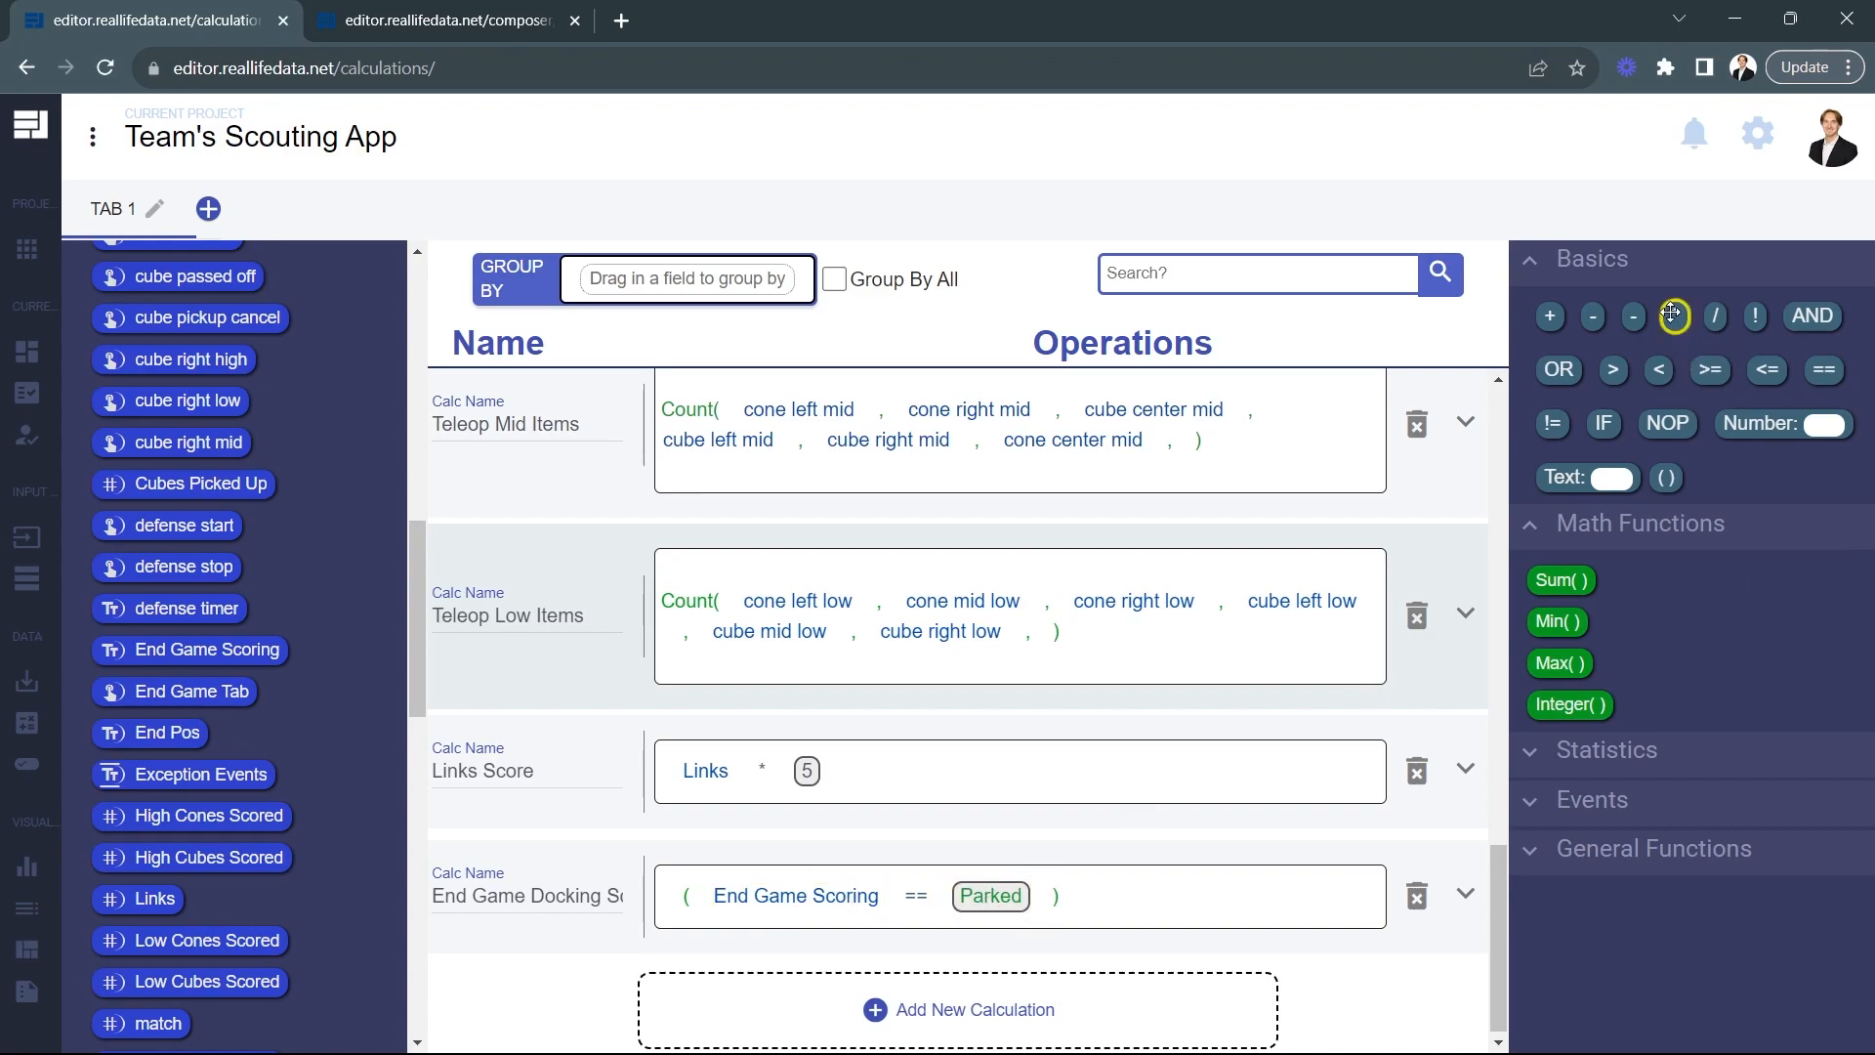
{"action": "left_click_drag", "start_coordinate": [1673, 315], "coordinate": [1071, 894]}
{"action": "left_click_drag", "start_coordinate": [1778, 411], "coordinate": [1125, 894]}
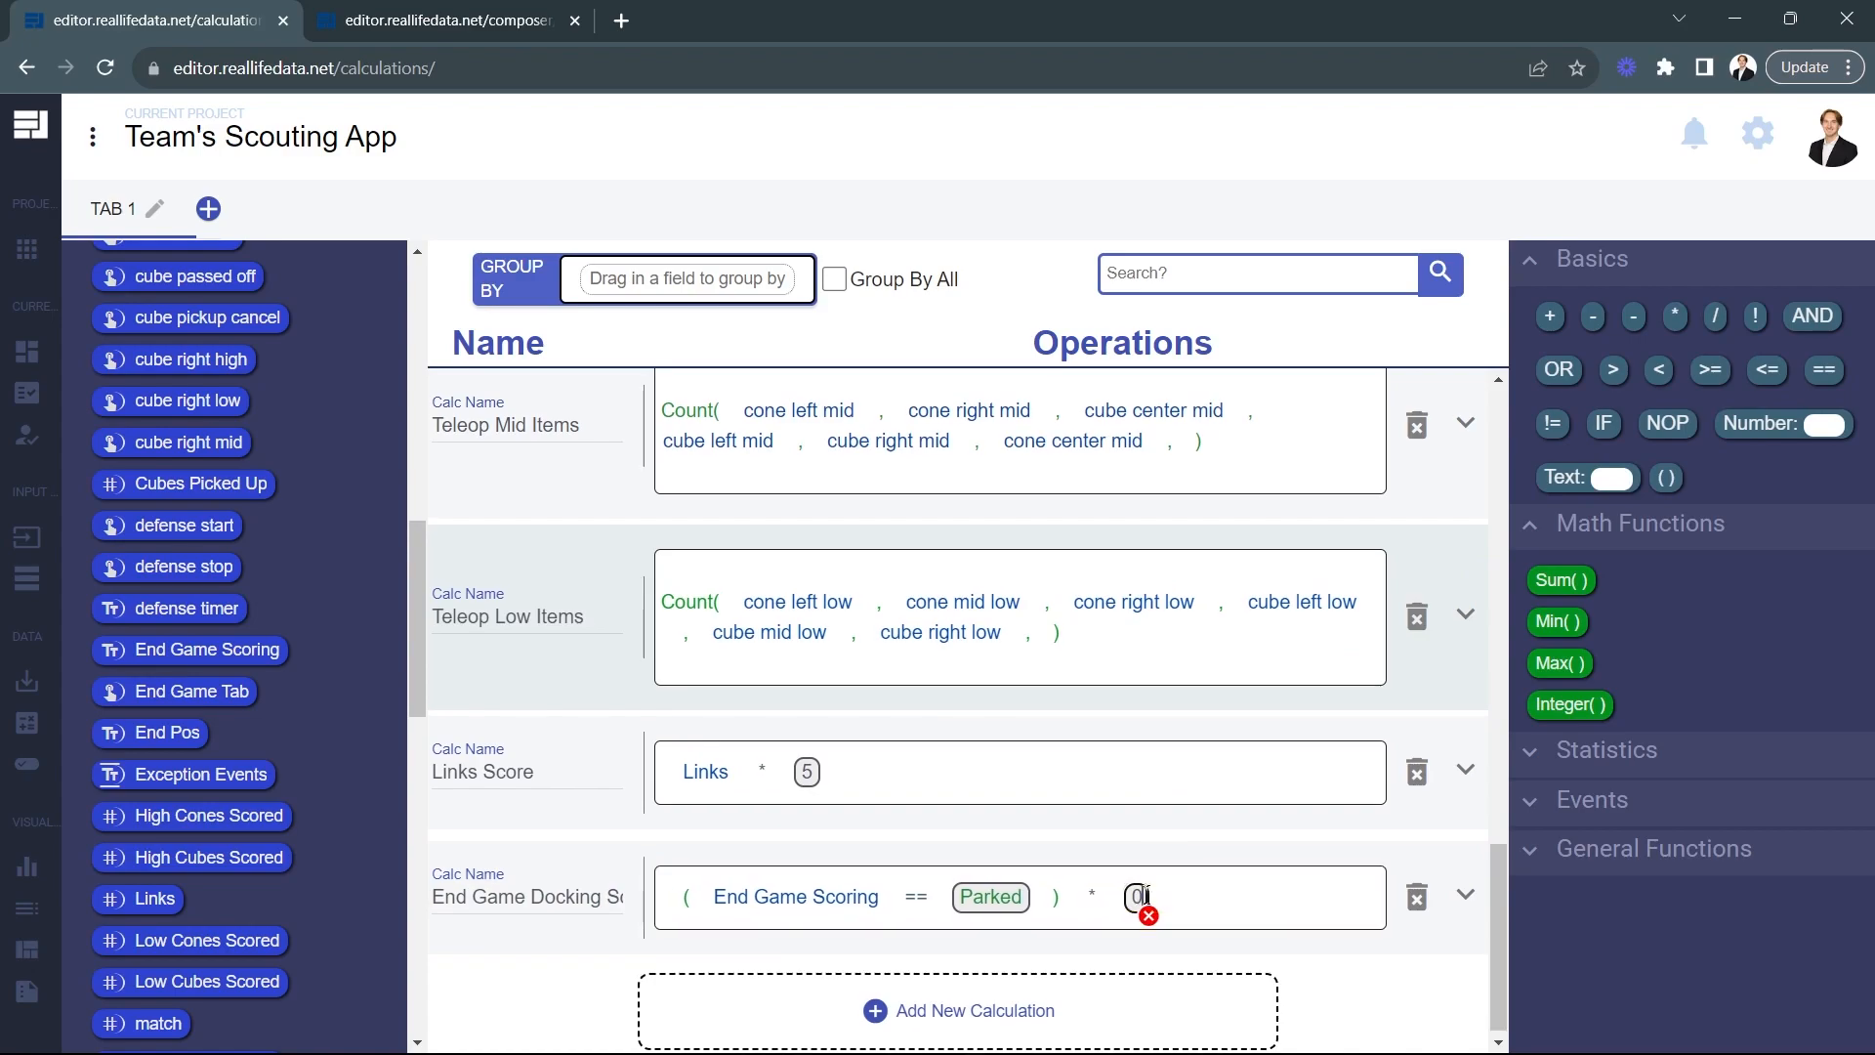
{"action": "type", "text": "2"}
Extend End Game Docking Score with + (End Game Scoring == Engaged)
{"action": "left_click_drag", "start_coordinate": [1566, 330], "coordinate": [1168, 890]}
{"action": "left_click_drag", "start_coordinate": [1665, 478], "coordinate": [1222, 896]}
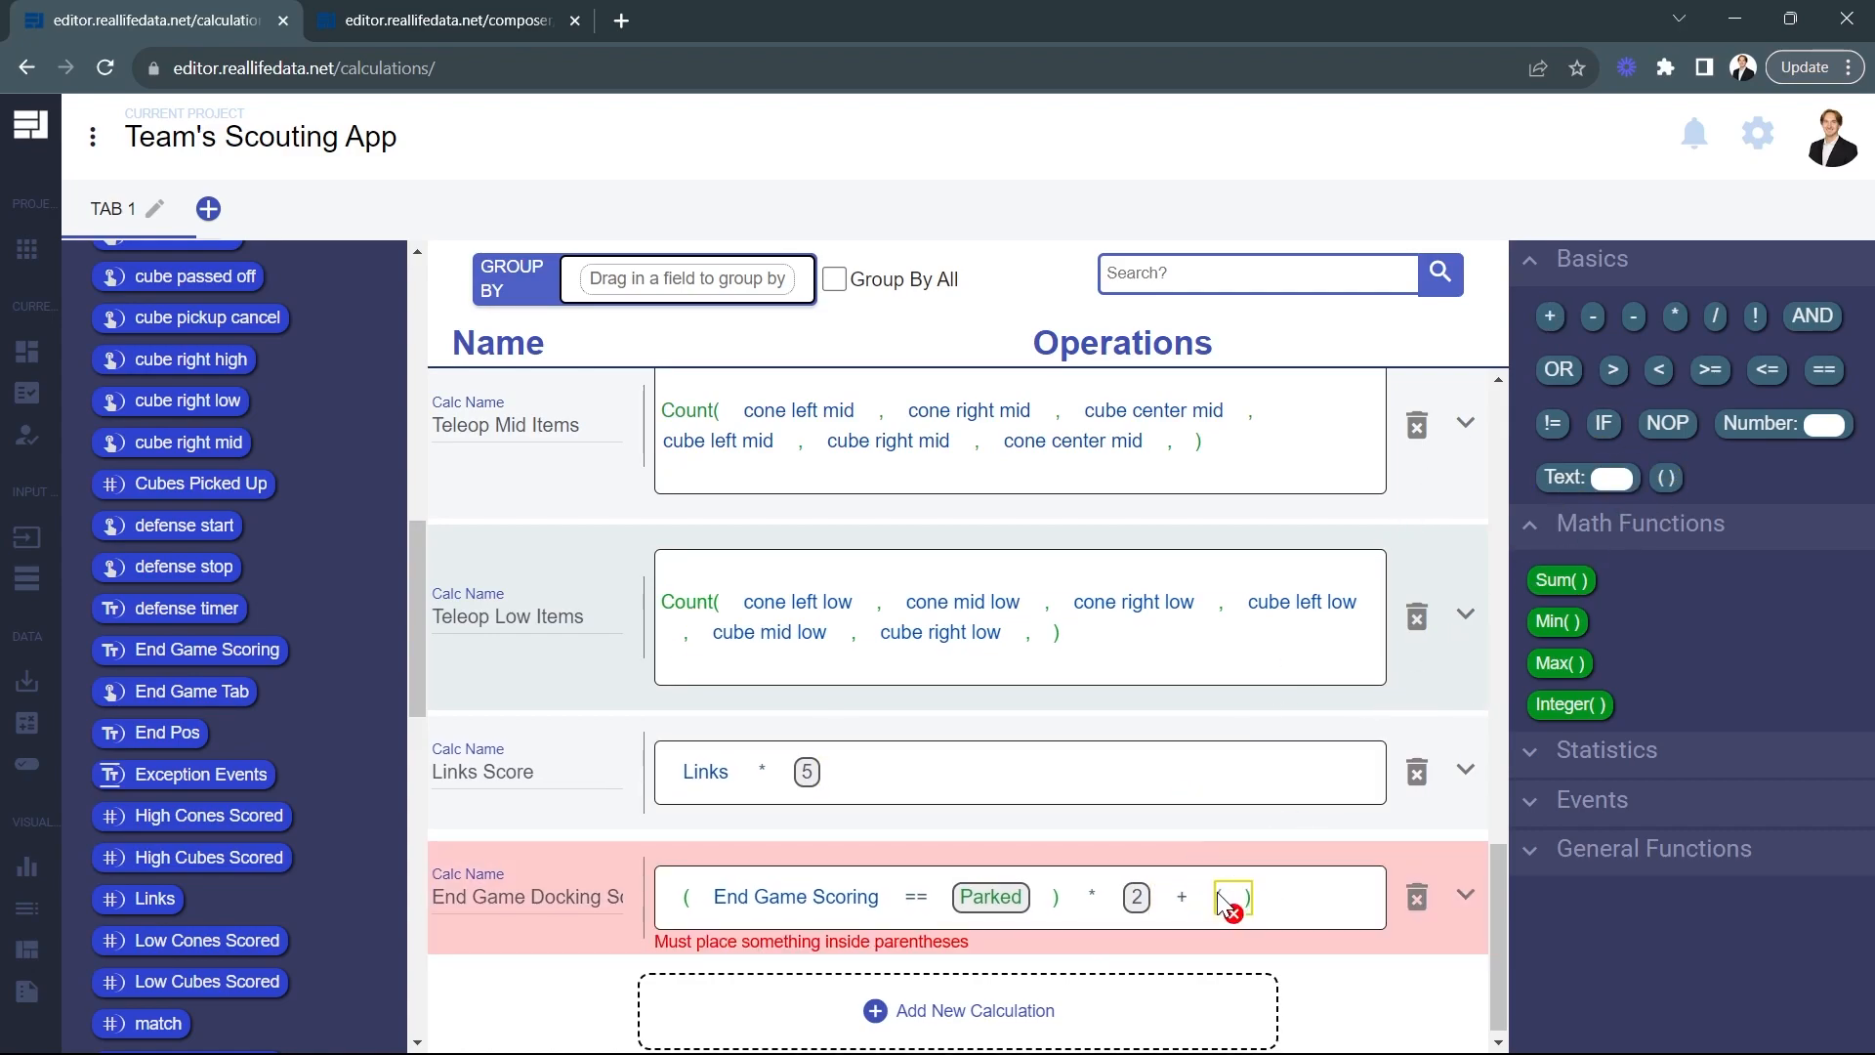
{"action": "left_click_drag", "start_coordinate": [833, 874], "coordinate": [898, 912]}
{"action": "left_click_drag", "start_coordinate": [162, 649], "coordinate": [1236, 897]}
{"action": "left_click_drag", "start_coordinate": [1562, 478], "coordinate": [943, 925]}
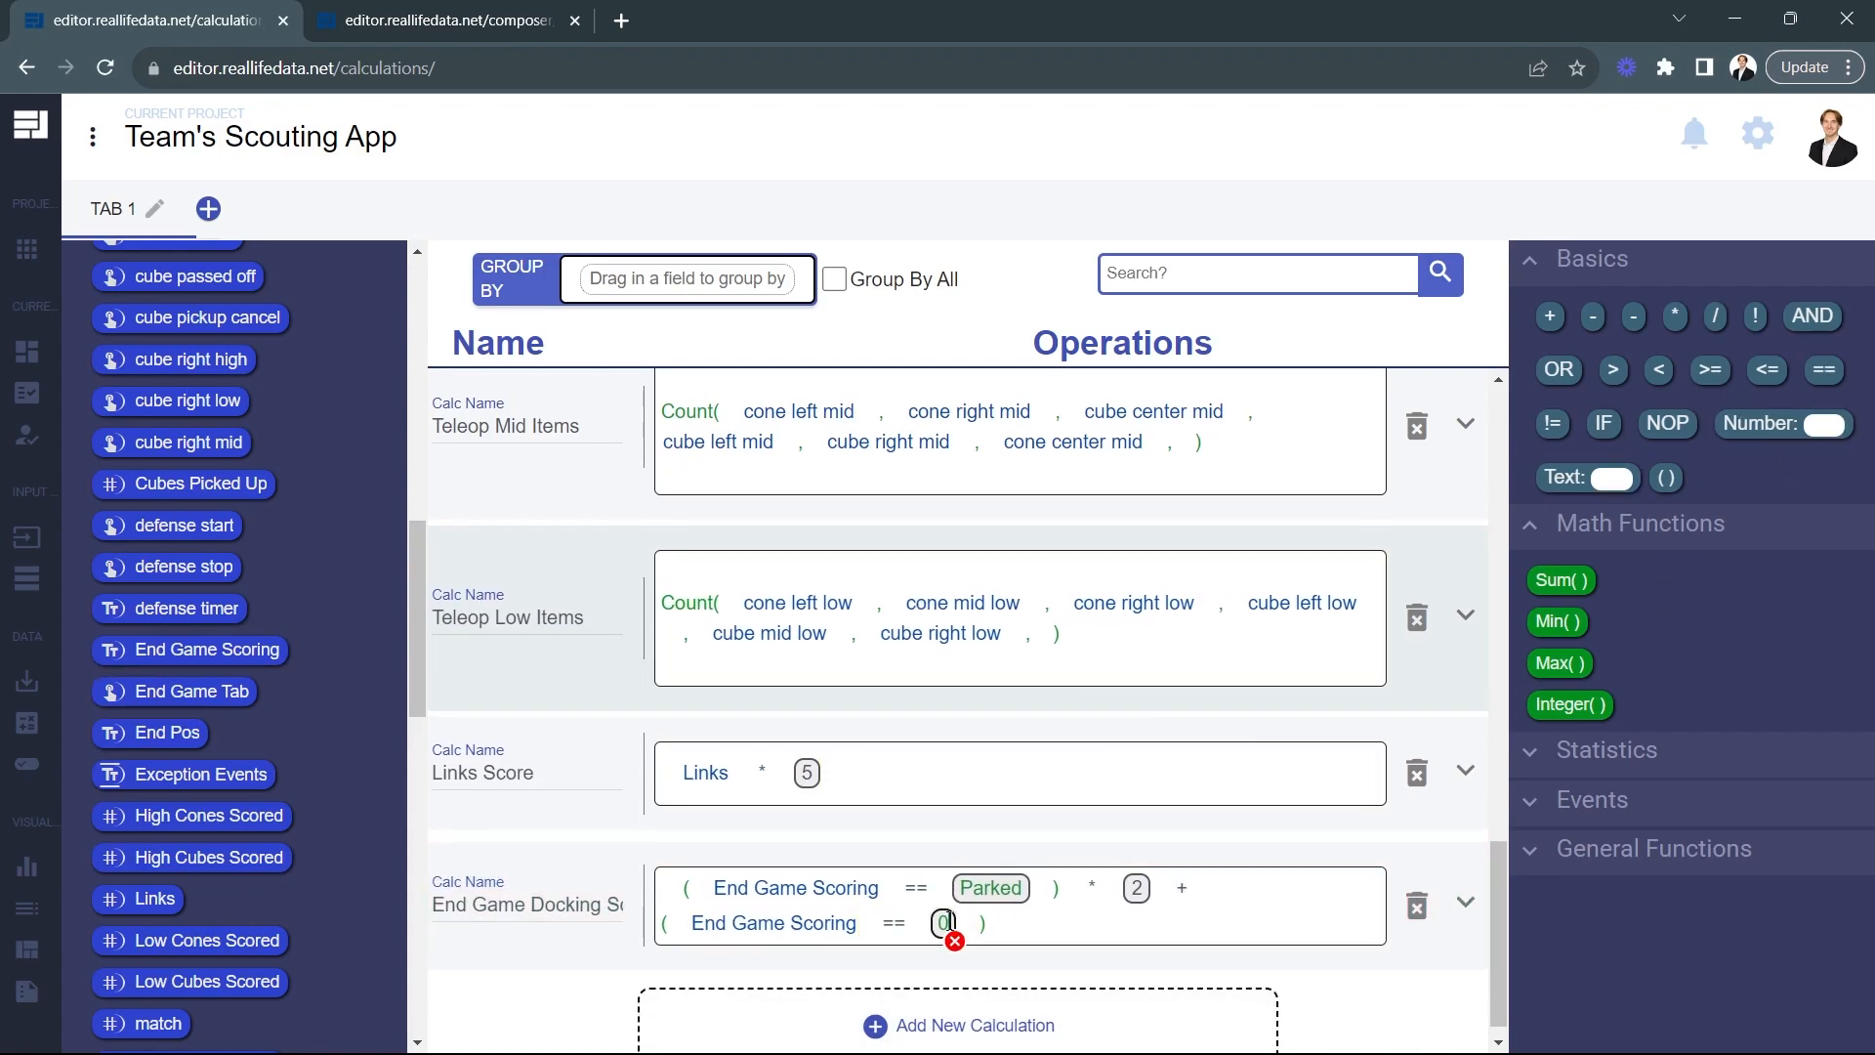
{"action": "left_click", "coordinate": [941, 922]}
{"action": "type", "text": "Engaged"}
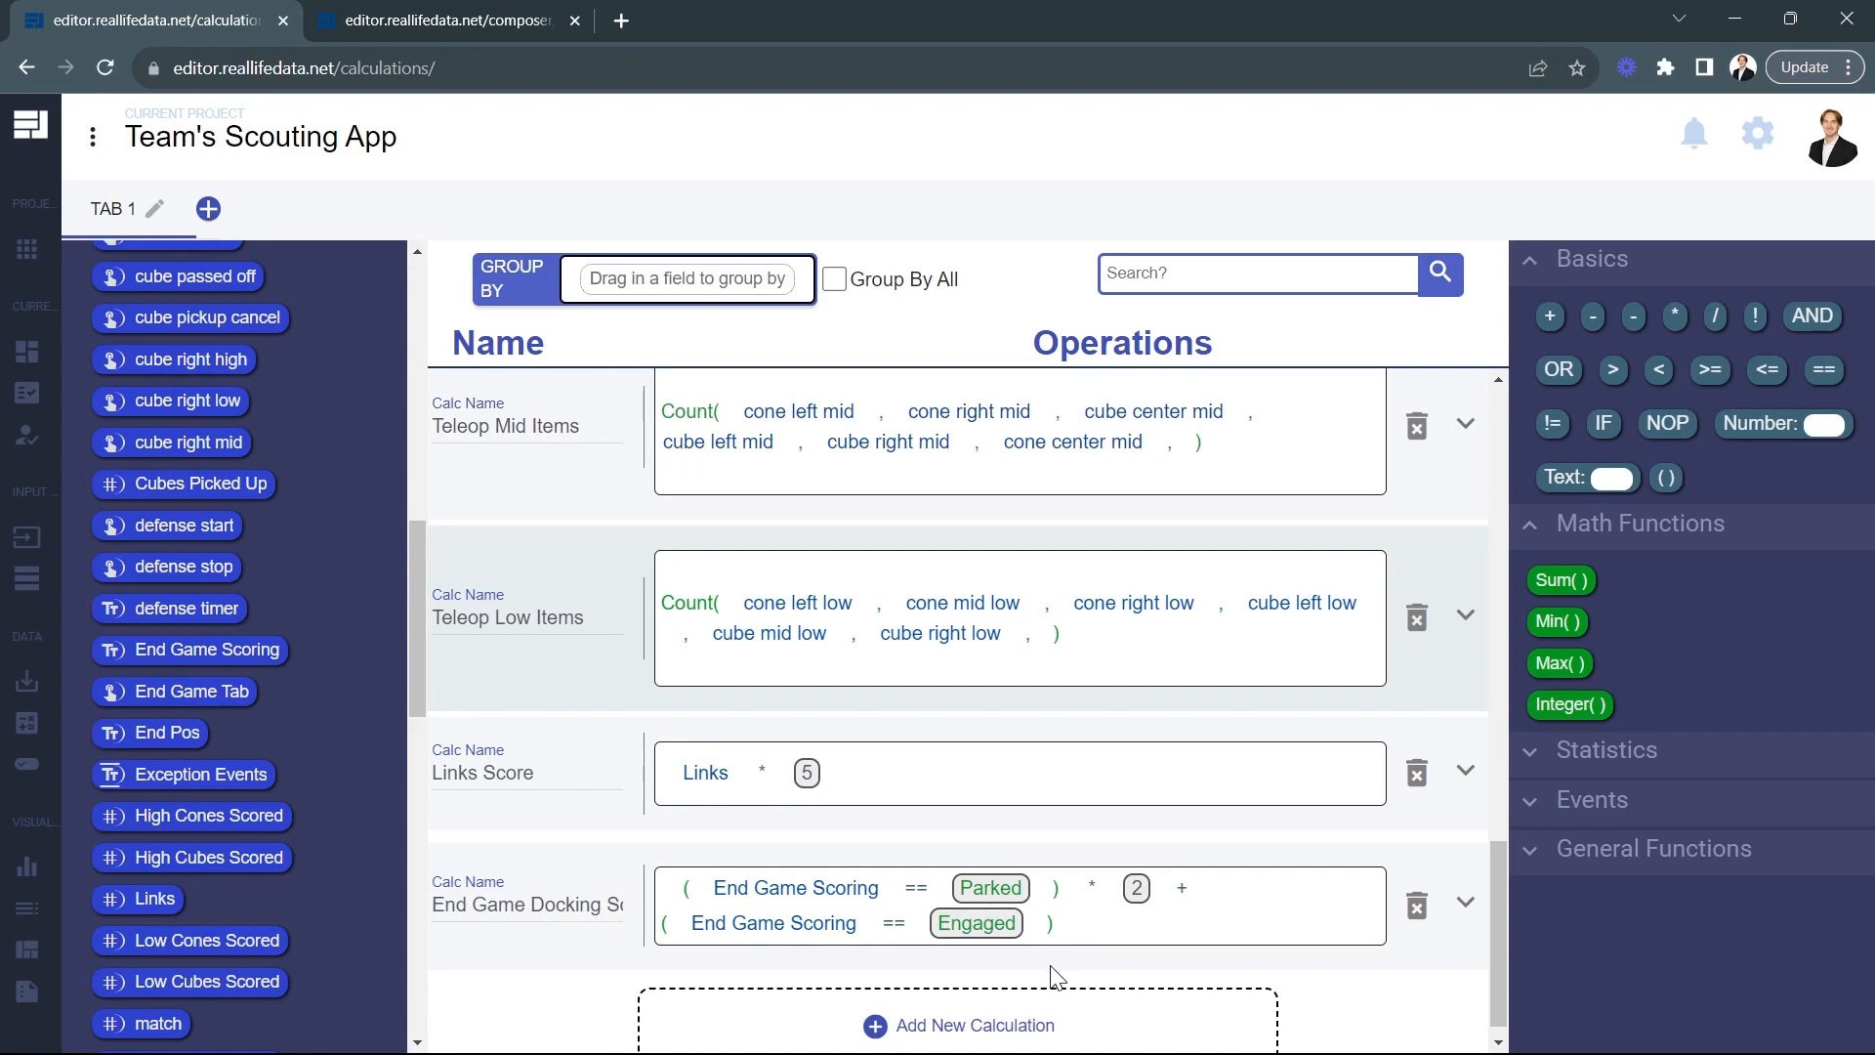
Glance at the form's choices and multiply the Engaged condition by 10
{"action": "left_click", "coordinate": [357, 18]}
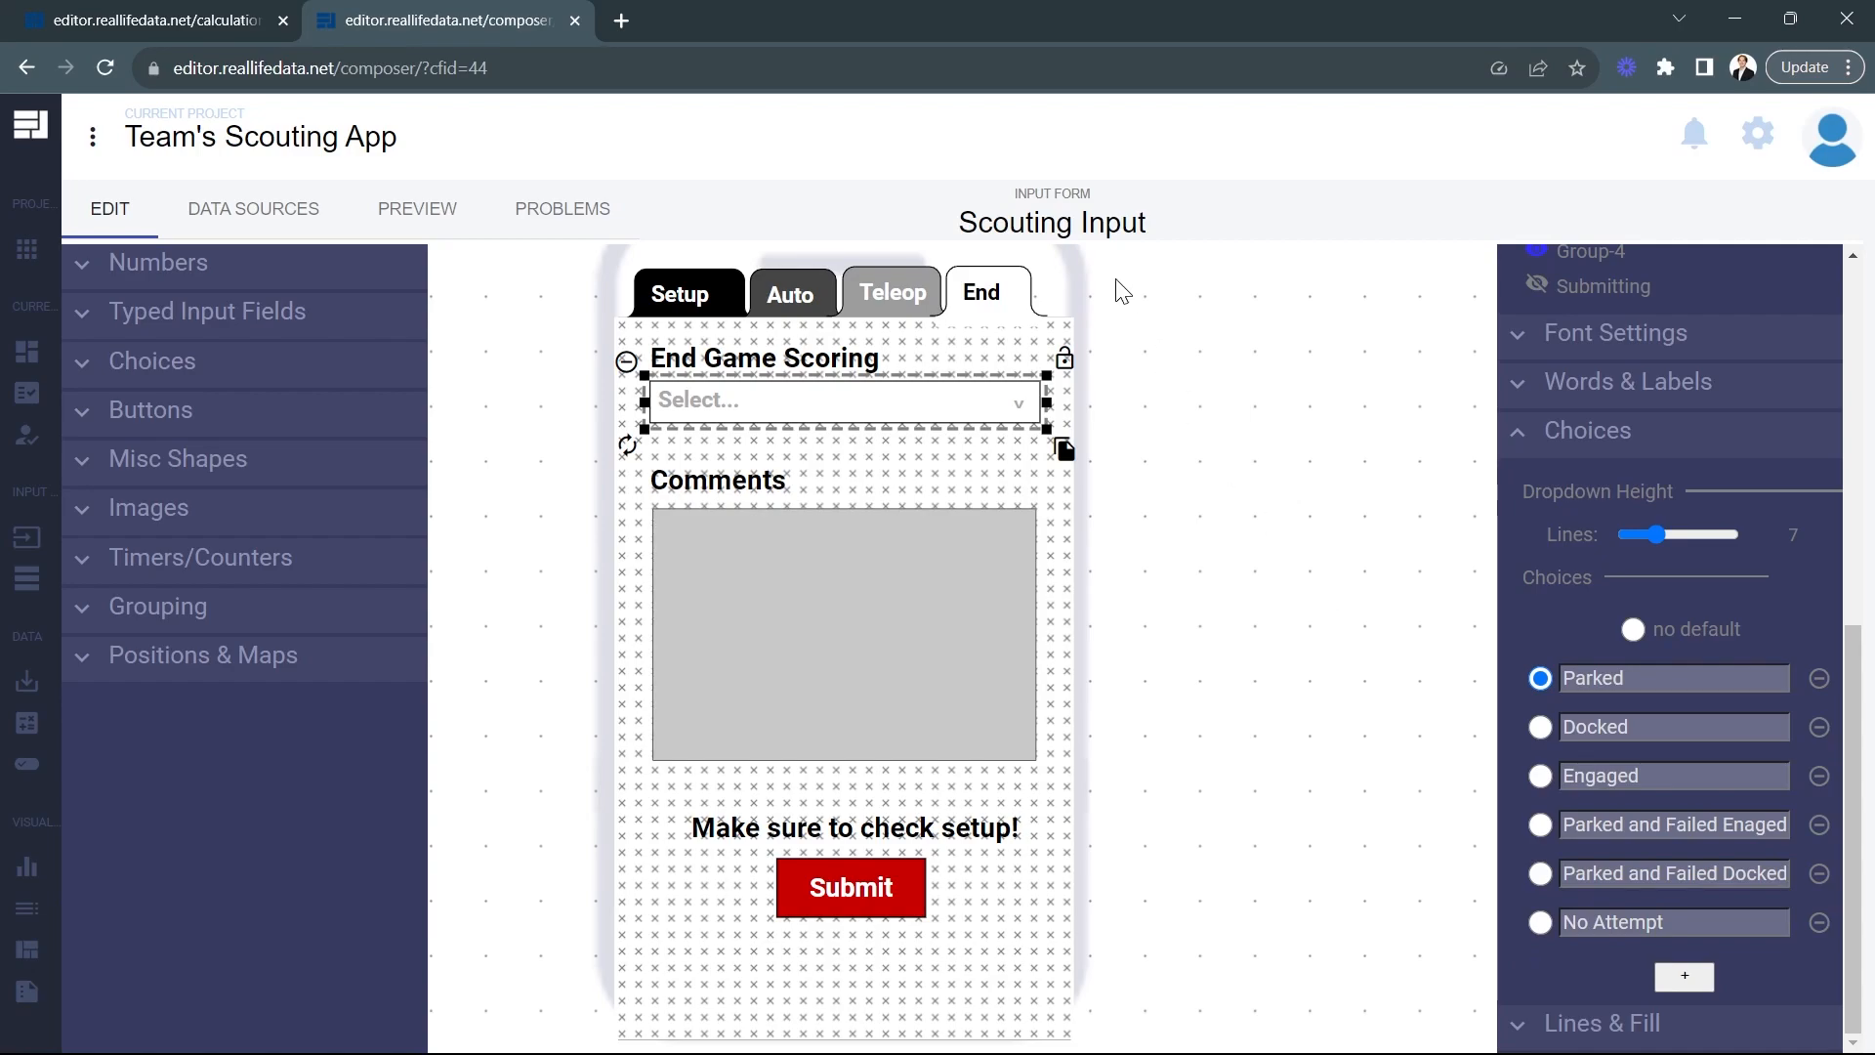
{"action": "left_click", "coordinate": [195, 19]}
{"action": "left_click_drag", "start_coordinate": [1675, 316], "coordinate": [1071, 926]}
{"action": "left_click_drag", "start_coordinate": [1741, 422], "coordinate": [1111, 933]}
{"action": "left_click", "coordinate": [1133, 924]}
{"action": "type", "text": "10"}
Extend End Game Docking Score with + (End Game Scoring == Docked)
{"action": "left_click_drag", "start_coordinate": [1550, 316], "coordinate": [1176, 923]}
{"action": "left_click_drag", "start_coordinate": [1666, 478], "coordinate": [1221, 926]}
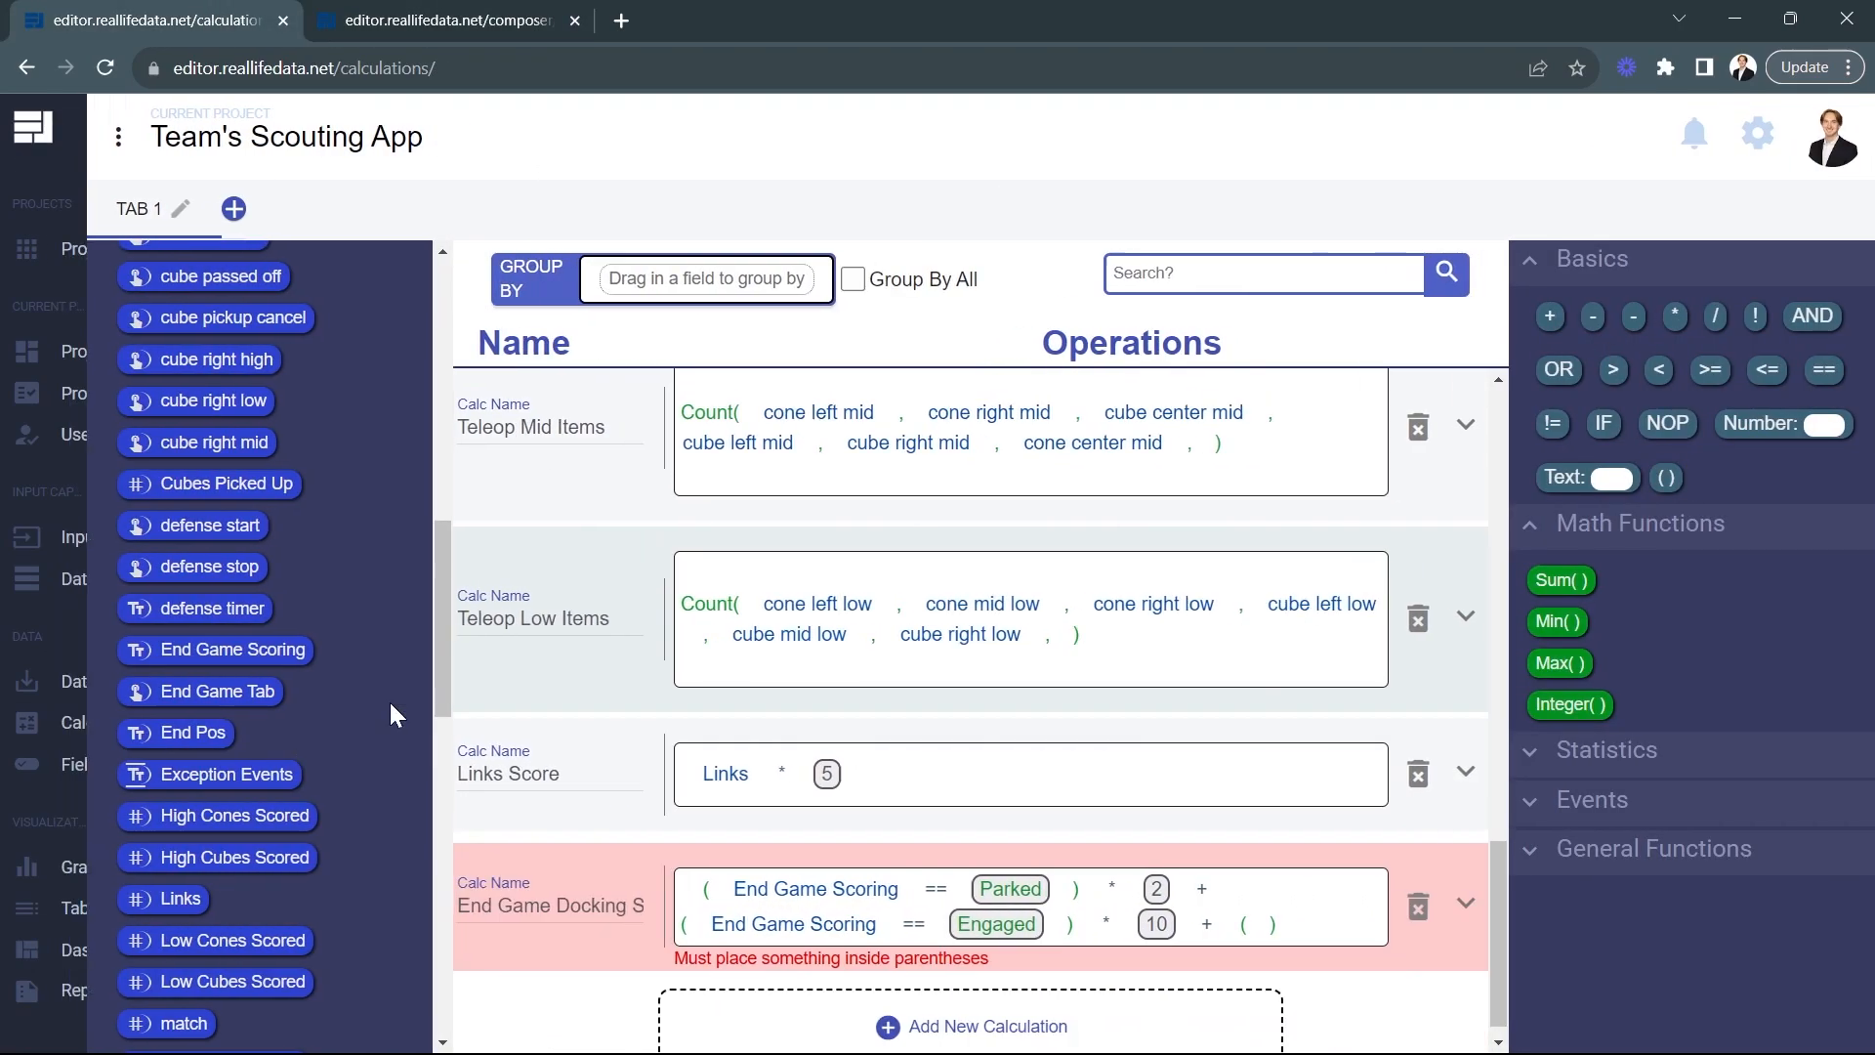
{"action": "left_click_drag", "start_coordinate": [220, 649], "coordinate": [1240, 926]}
{"action": "left_click_drag", "start_coordinate": [1823, 370], "coordinate": [879, 959]}
{"action": "left_click_drag", "start_coordinate": [1563, 477], "coordinate": [926, 959]}
{"action": "left_click", "coordinate": [943, 960]}
{"action": "type", "text": "Docked"}
Multiply the Docked condition in End Game Docking Score by 6
{"action": "left_click_drag", "start_coordinate": [1674, 315], "coordinate": [1079, 961]}
{"action": "left_click_drag", "start_coordinate": [1748, 424], "coordinate": [1113, 960]}
{"action": "left_click", "coordinate": [1128, 960]}
{"action": "type", "text": "6"}
Extend End Game Docking Score with + (End Game Scoring == Parked and Failed Enaged) * 2
{"action": "left_click_drag", "start_coordinate": [1549, 315], "coordinate": [1172, 962]}
{"action": "left_click_drag", "start_coordinate": [1666, 477], "coordinate": [1201, 962]}
{"action": "left_click_drag", "start_coordinate": [220, 649], "coordinate": [1211, 962]}
{"action": "left_click_drag", "start_coordinate": [1823, 370], "coordinate": [903, 995]}
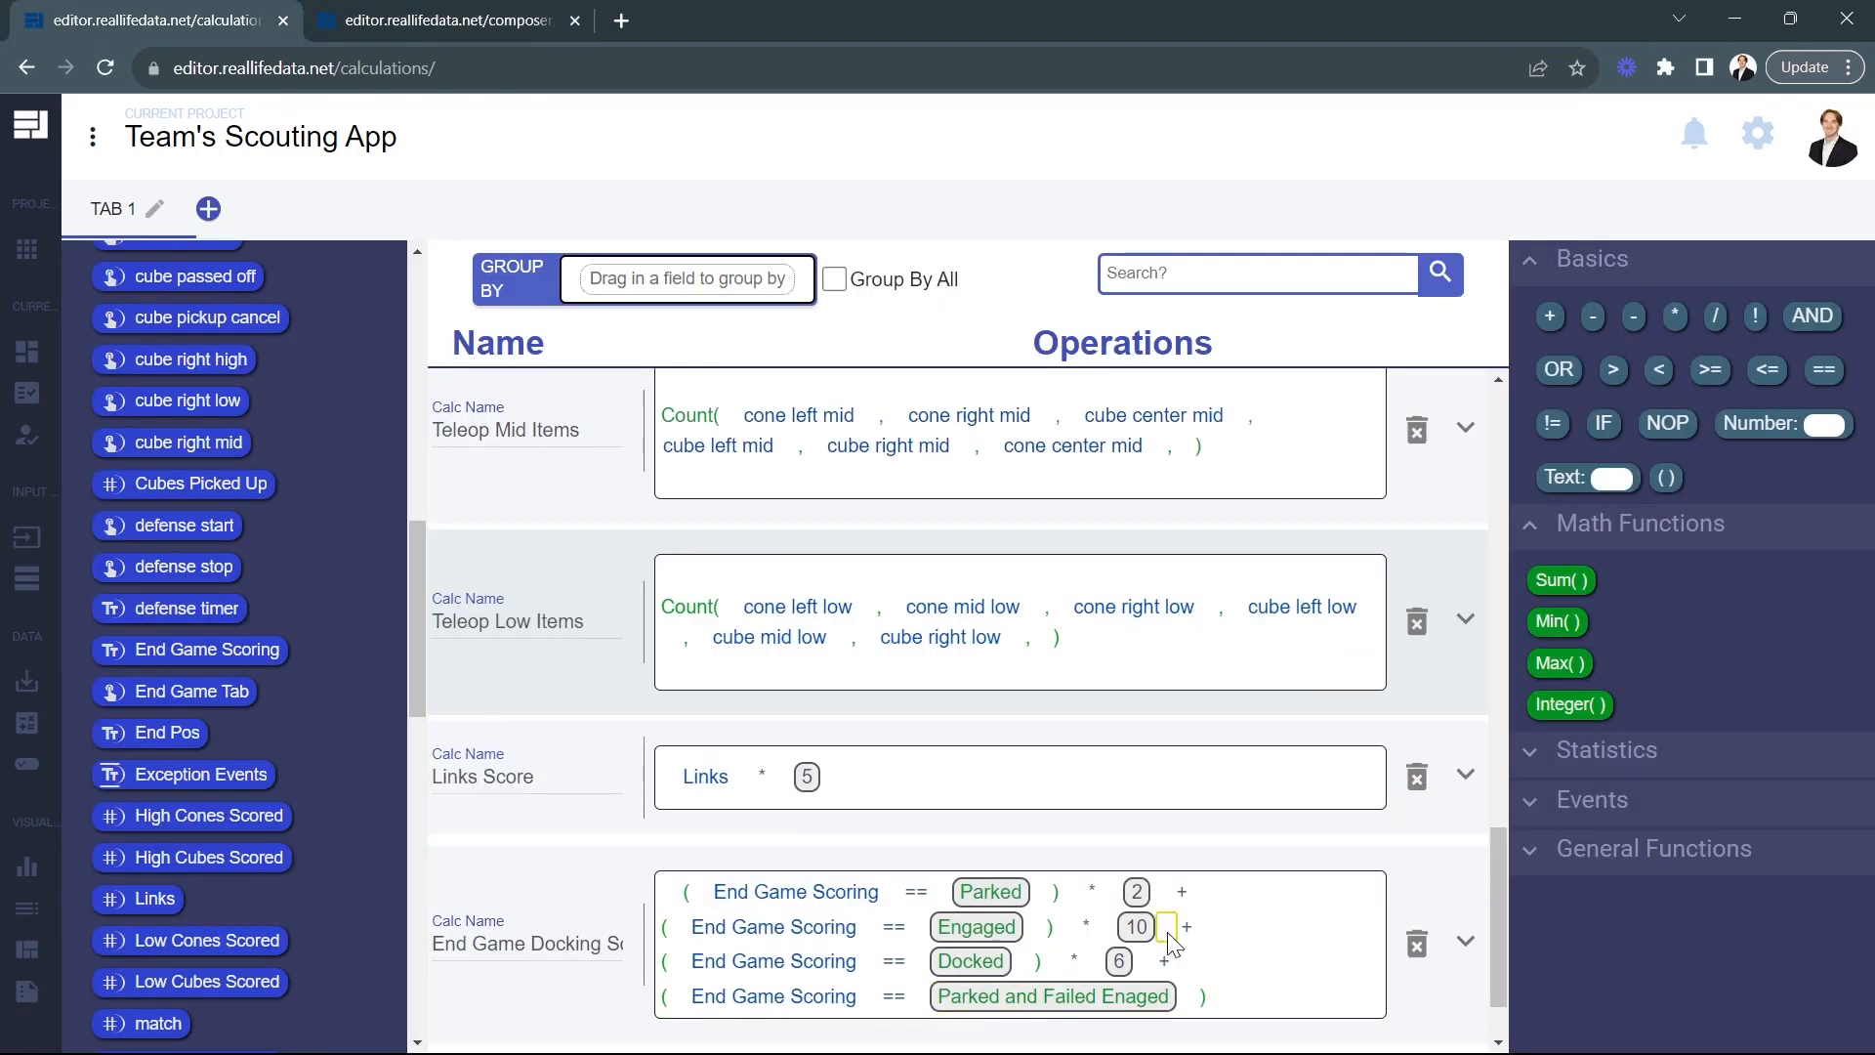
{"action": "left_click_drag", "start_coordinate": [1674, 316], "coordinate": [1235, 996]}
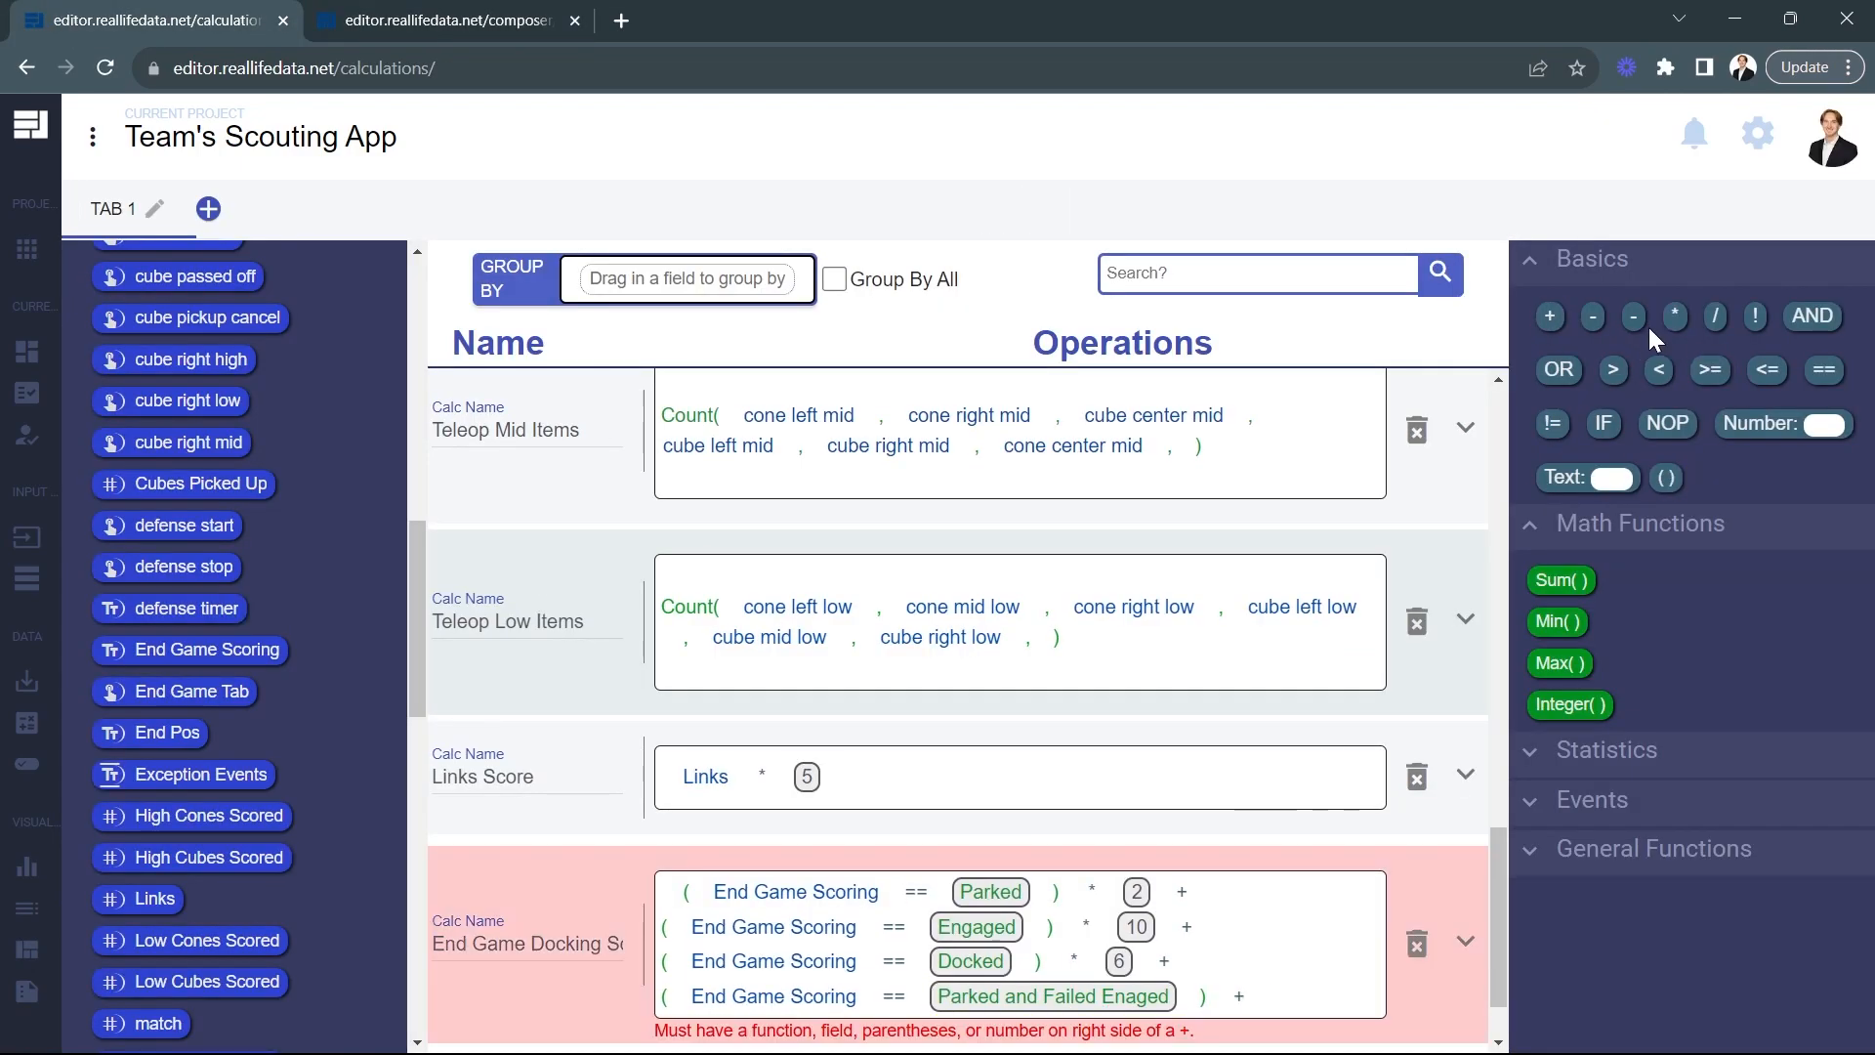
{"action": "left_click_drag", "start_coordinate": [1748, 424], "coordinate": [1285, 996]}
{"action": "key", "text": "BackSpace"}
{"action": "type", "text": "2"}
Extend End Game Docking Score with + (End Game Scoring == Parked and Failed Docked)
{"action": "left_click_drag", "start_coordinate": [1549, 316], "coordinate": [1326, 996]}
{"action": "left_click_drag", "start_coordinate": [1666, 477], "coordinate": [1343, 996]}
{"action": "scroll", "coordinate": [1314, 954], "scroll_direction": "down", "scroll_amount": 2}
{"action": "left_click_drag", "start_coordinate": [207, 649], "coordinate": [683, 910]}
{"action": "left_click_drag", "start_coordinate": [1824, 369], "coordinate": [904, 909]}
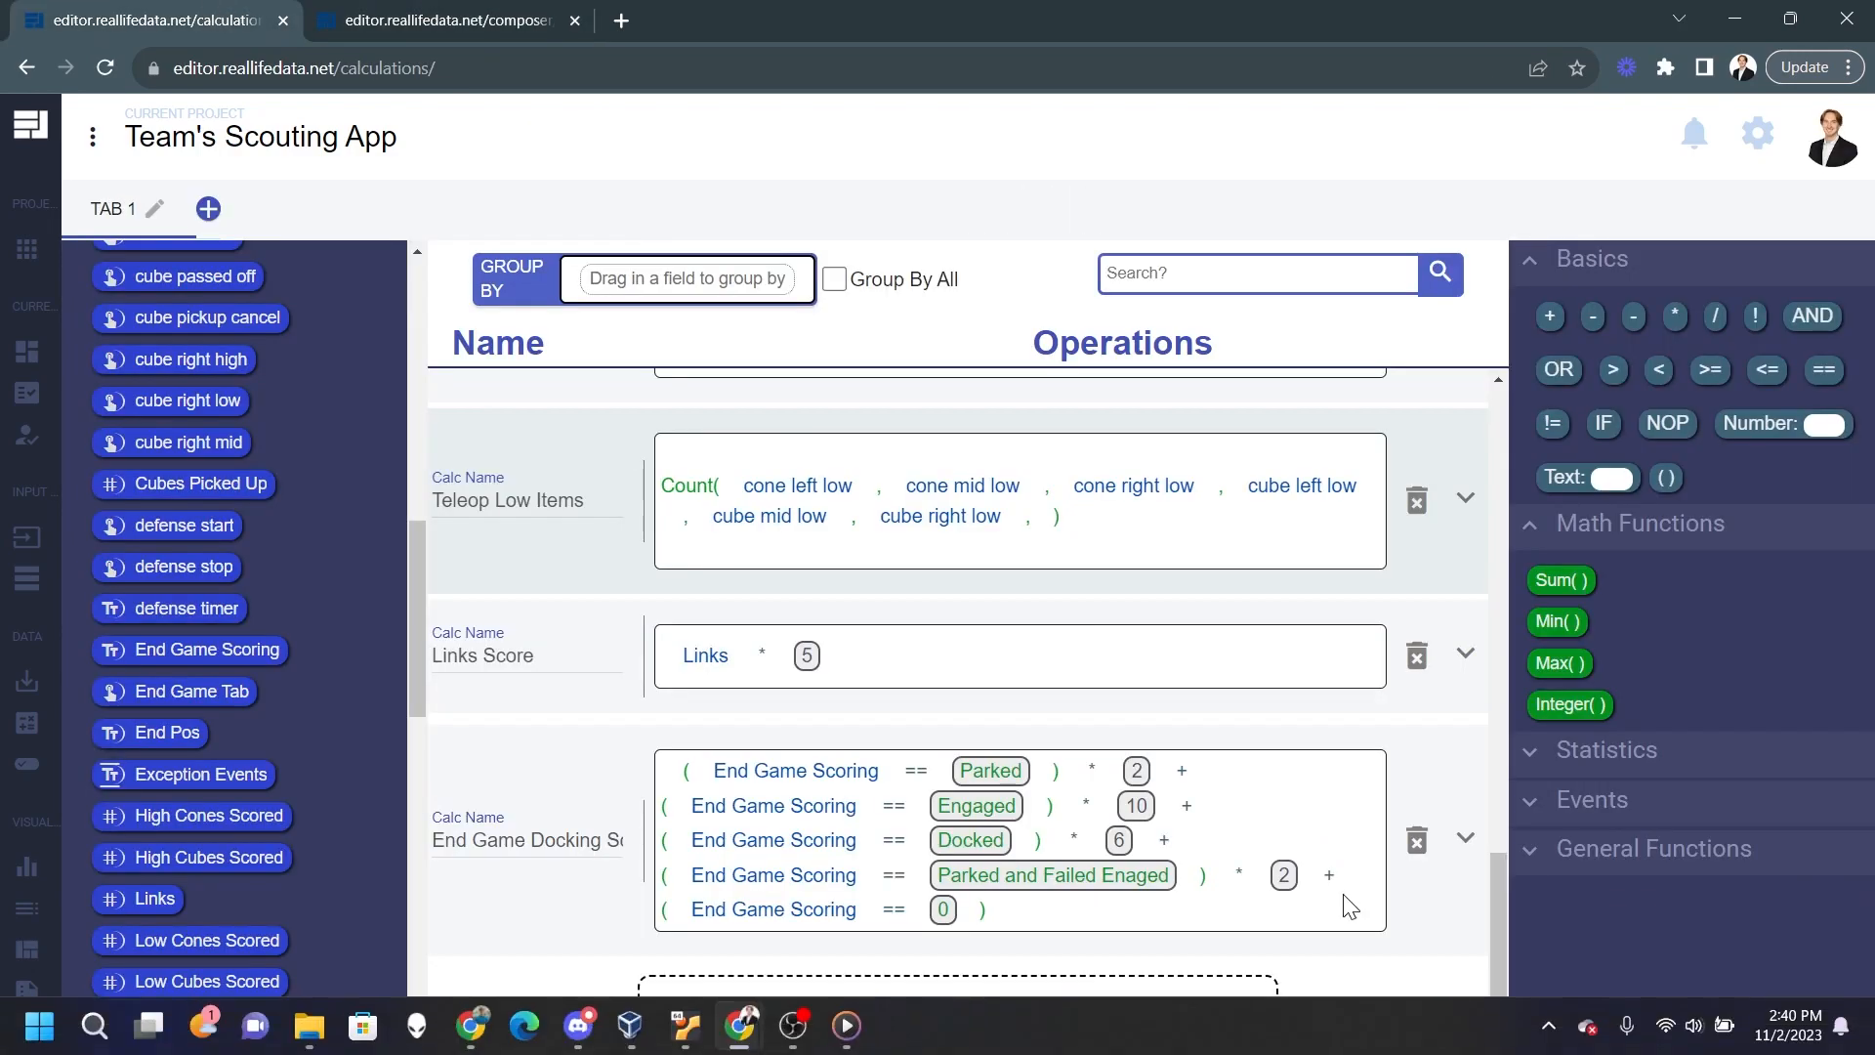
{"action": "left_click_drag", "start_coordinate": [1612, 477], "coordinate": [952, 910]}
{"action": "type", "text": "Parked and Failed Docked"}
Multiply the Parked and Failed Docked condition in End Game Docking Score by 2
{"action": "left_click_drag", "start_coordinate": [1675, 316], "coordinate": [1219, 909]}
{"action": "left_click", "coordinate": [948, 912]}
{"action": "type", "text": "Parked and Failed Docked"}
{"action": "left_click_drag", "start_coordinate": [1757, 424], "coordinate": [1303, 912]}
{"action": "type", "text": "2"}
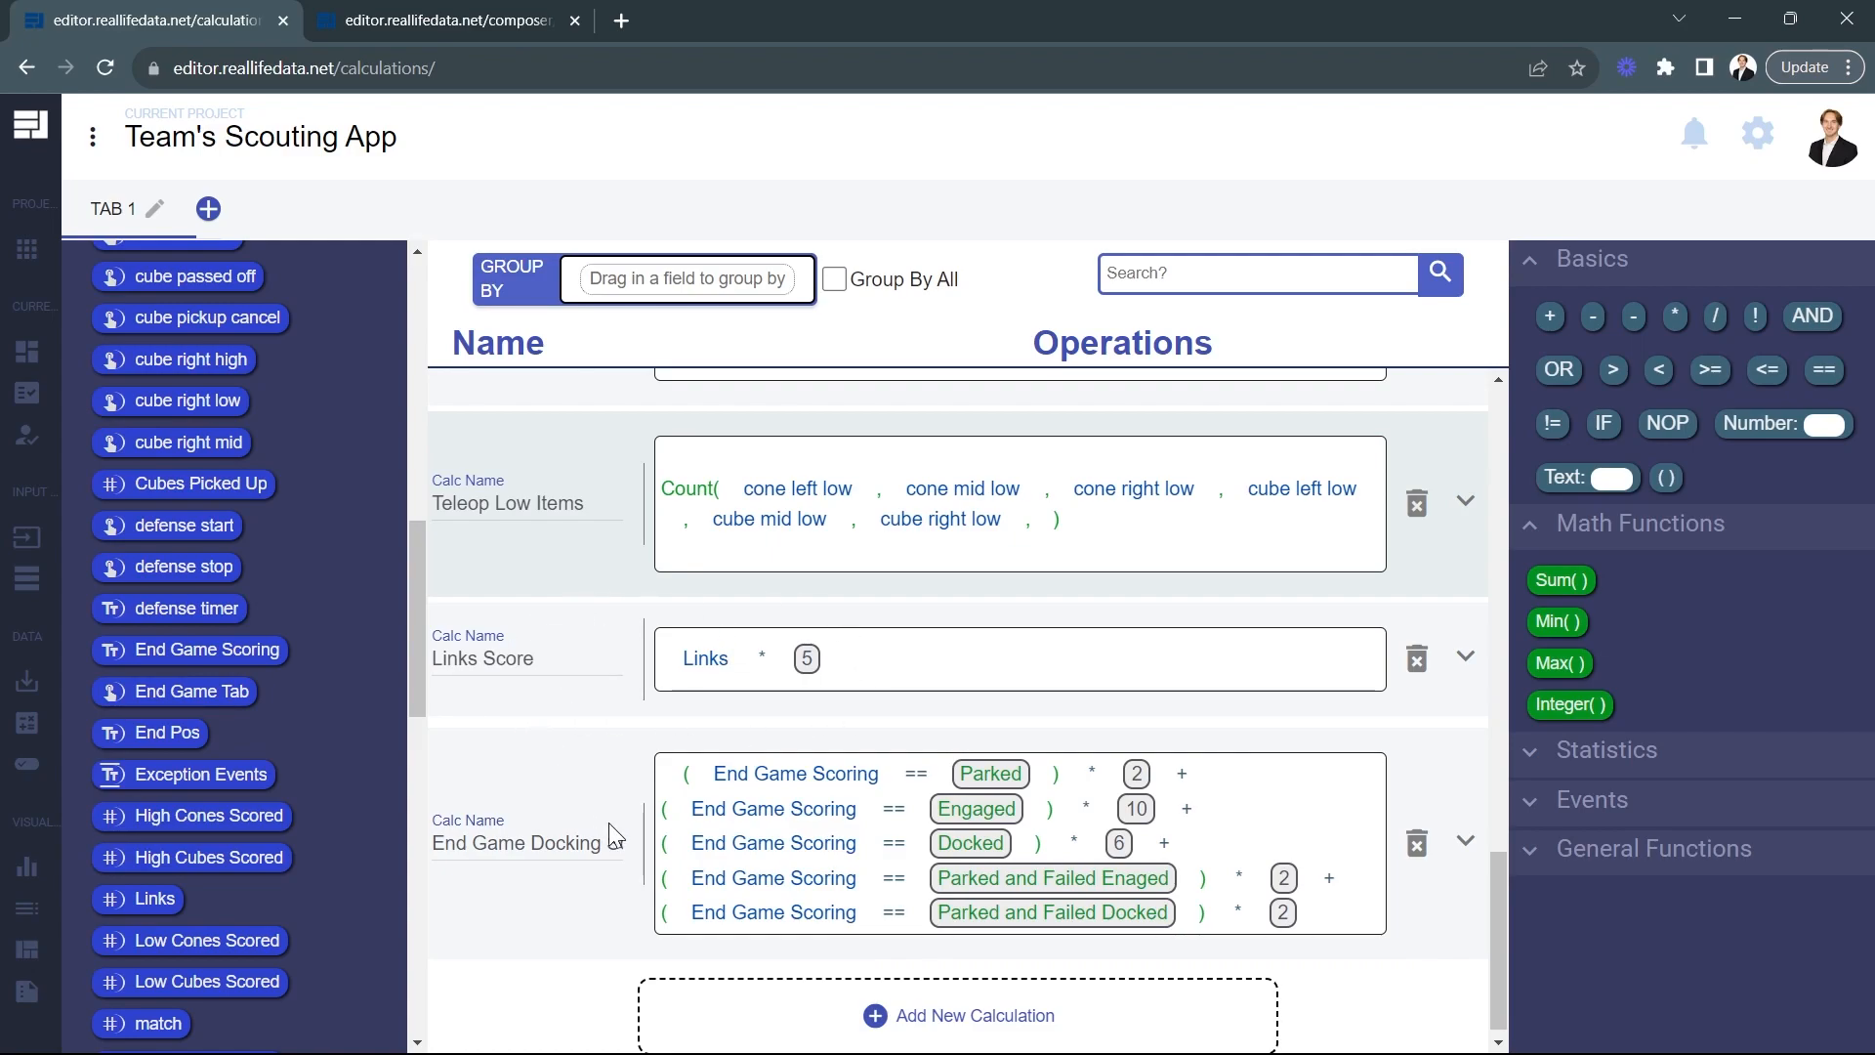
{"action": "scroll", "coordinate": [566, 820], "scroll_direction": "up", "scroll_amount": 20}
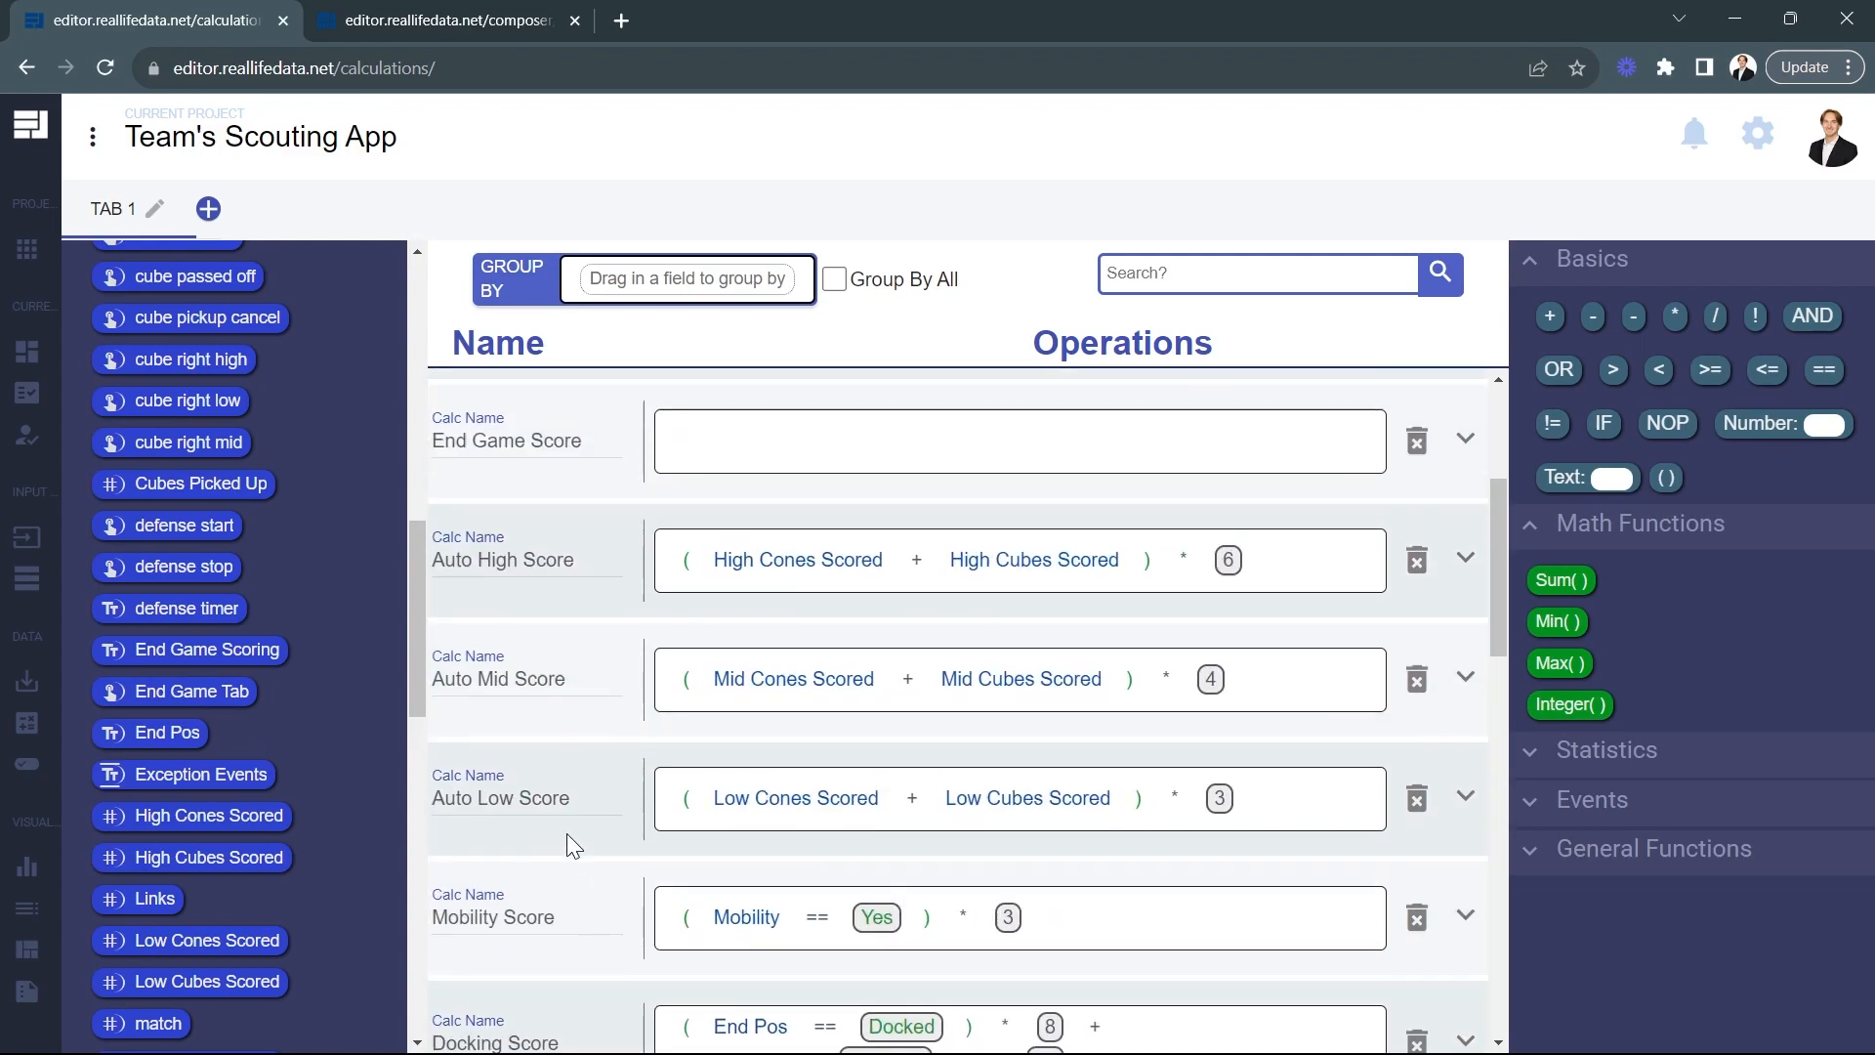
Build the End Game Score calculation as Links Score + End Game Docking Score
{"action": "scroll", "coordinate": [220, 733], "scroll_direction": "down", "scroll_amount": 10}
{"action": "left_click_drag", "start_coordinate": [165, 982], "coordinate": [718, 789]}
{"action": "left_click_drag", "start_coordinate": [234, 1025], "coordinate": [795, 799]}
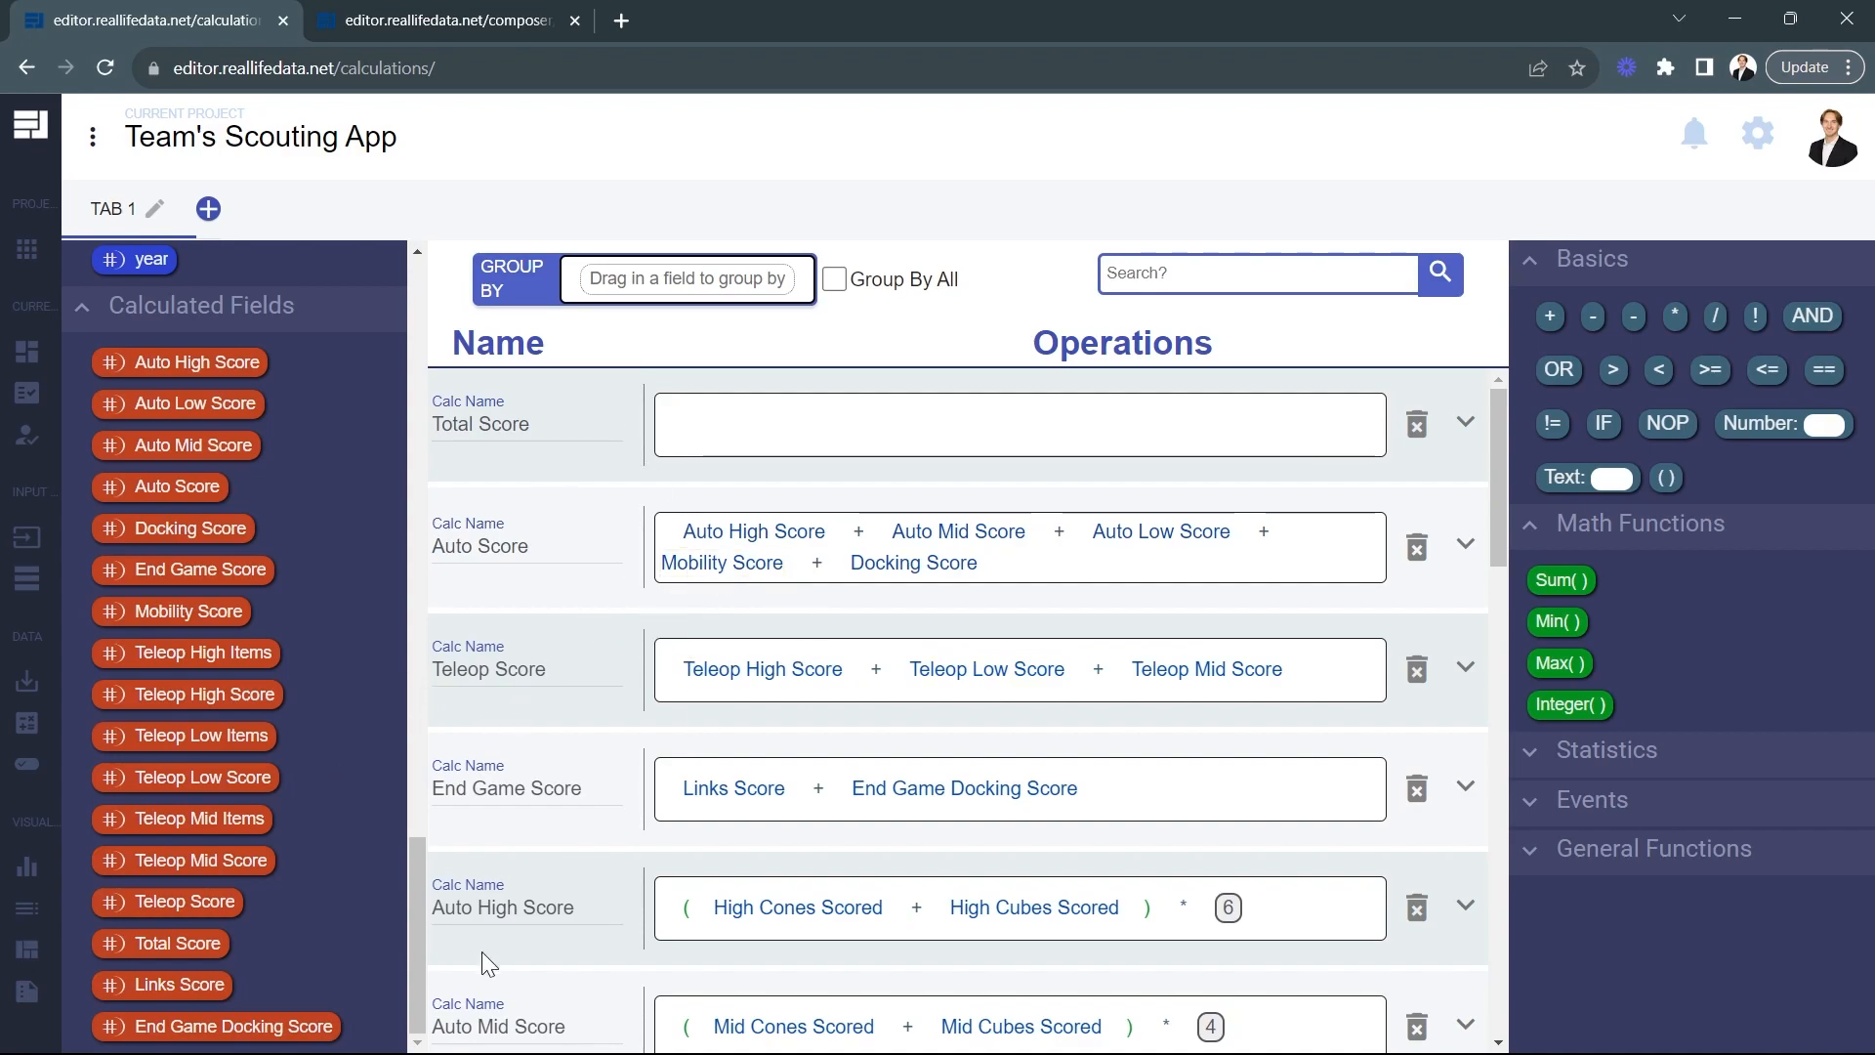
Build the Total Score calculation as Teleop Score + Auto Score + End Game Score
{"action": "left_click_drag", "start_coordinate": [185, 901], "coordinate": [742, 420]}
{"action": "left_click_drag", "start_coordinate": [196, 487], "coordinate": [810, 425]}
{"action": "left_click_drag", "start_coordinate": [249, 563], "coordinate": [975, 425]}
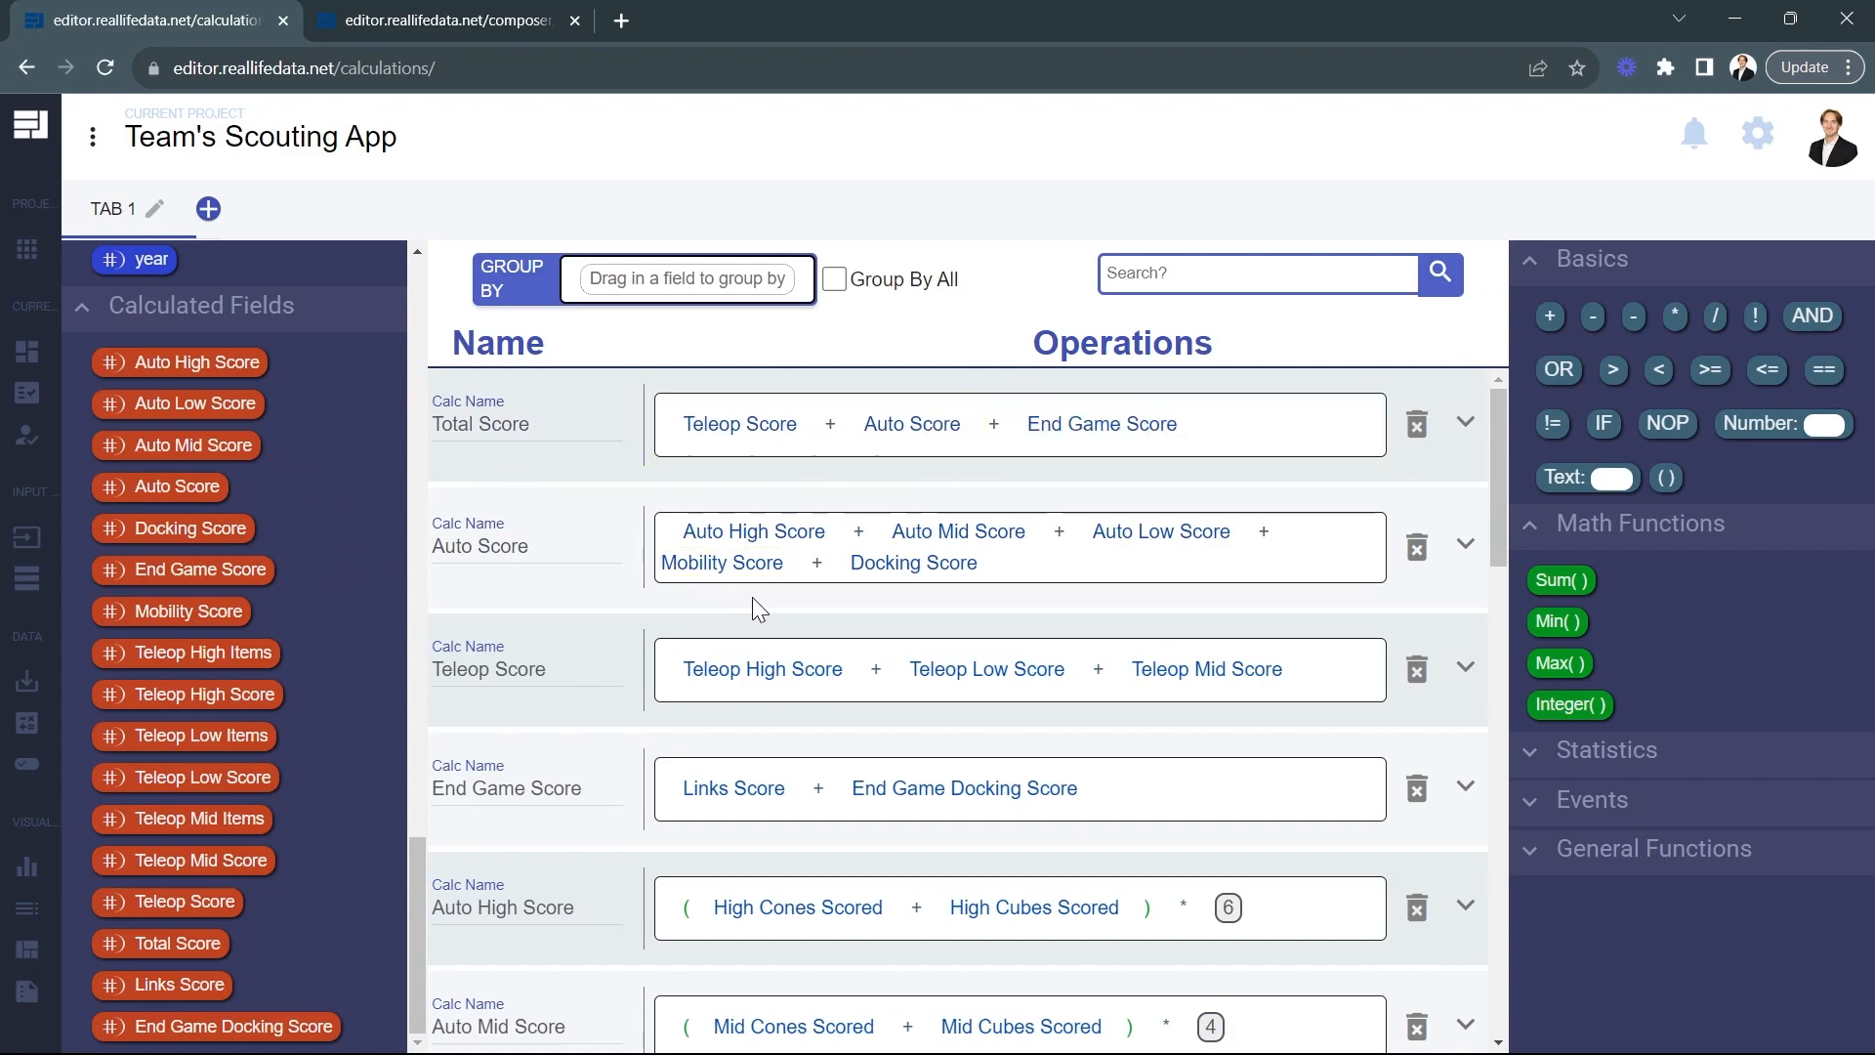
Open the existing table named New Table from the project's visualizations
{"action": "mouse_move", "coordinate": [28, 908]}
{"action": "left_click", "coordinate": [97, 910]}
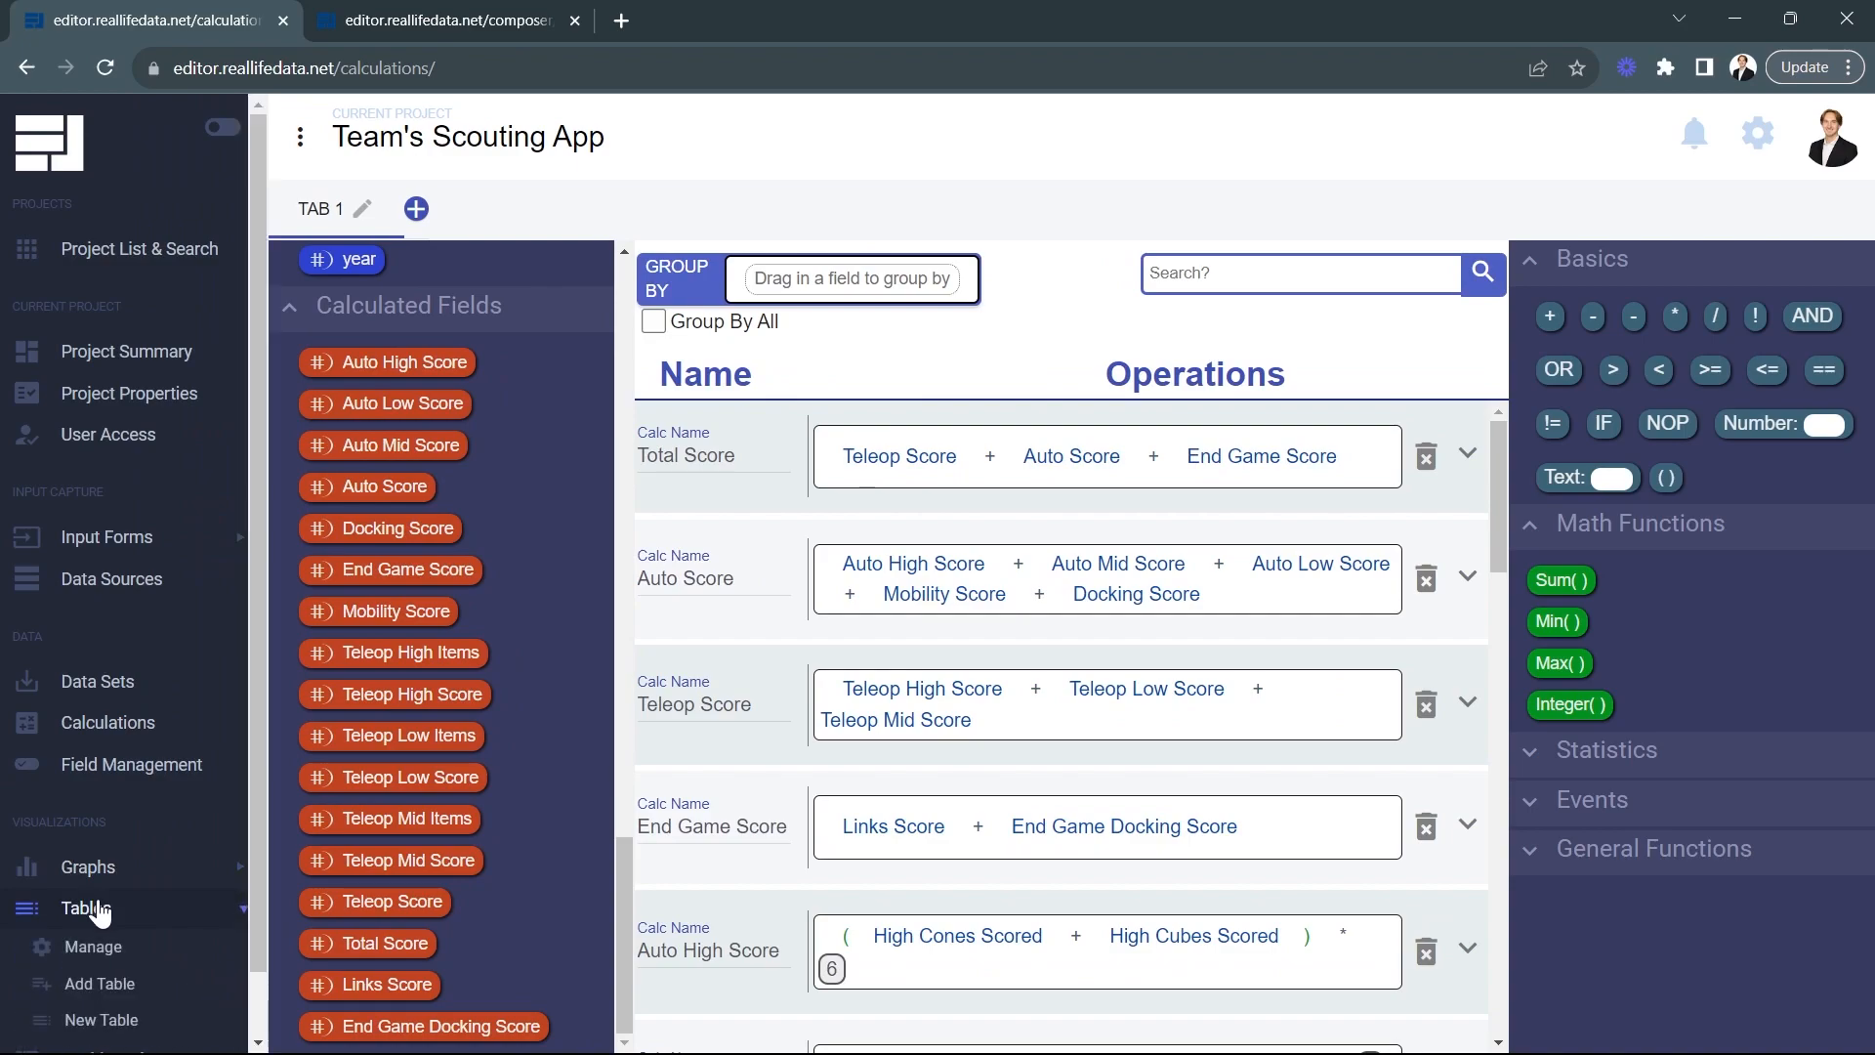
{"action": "left_click", "coordinate": [127, 1021]}
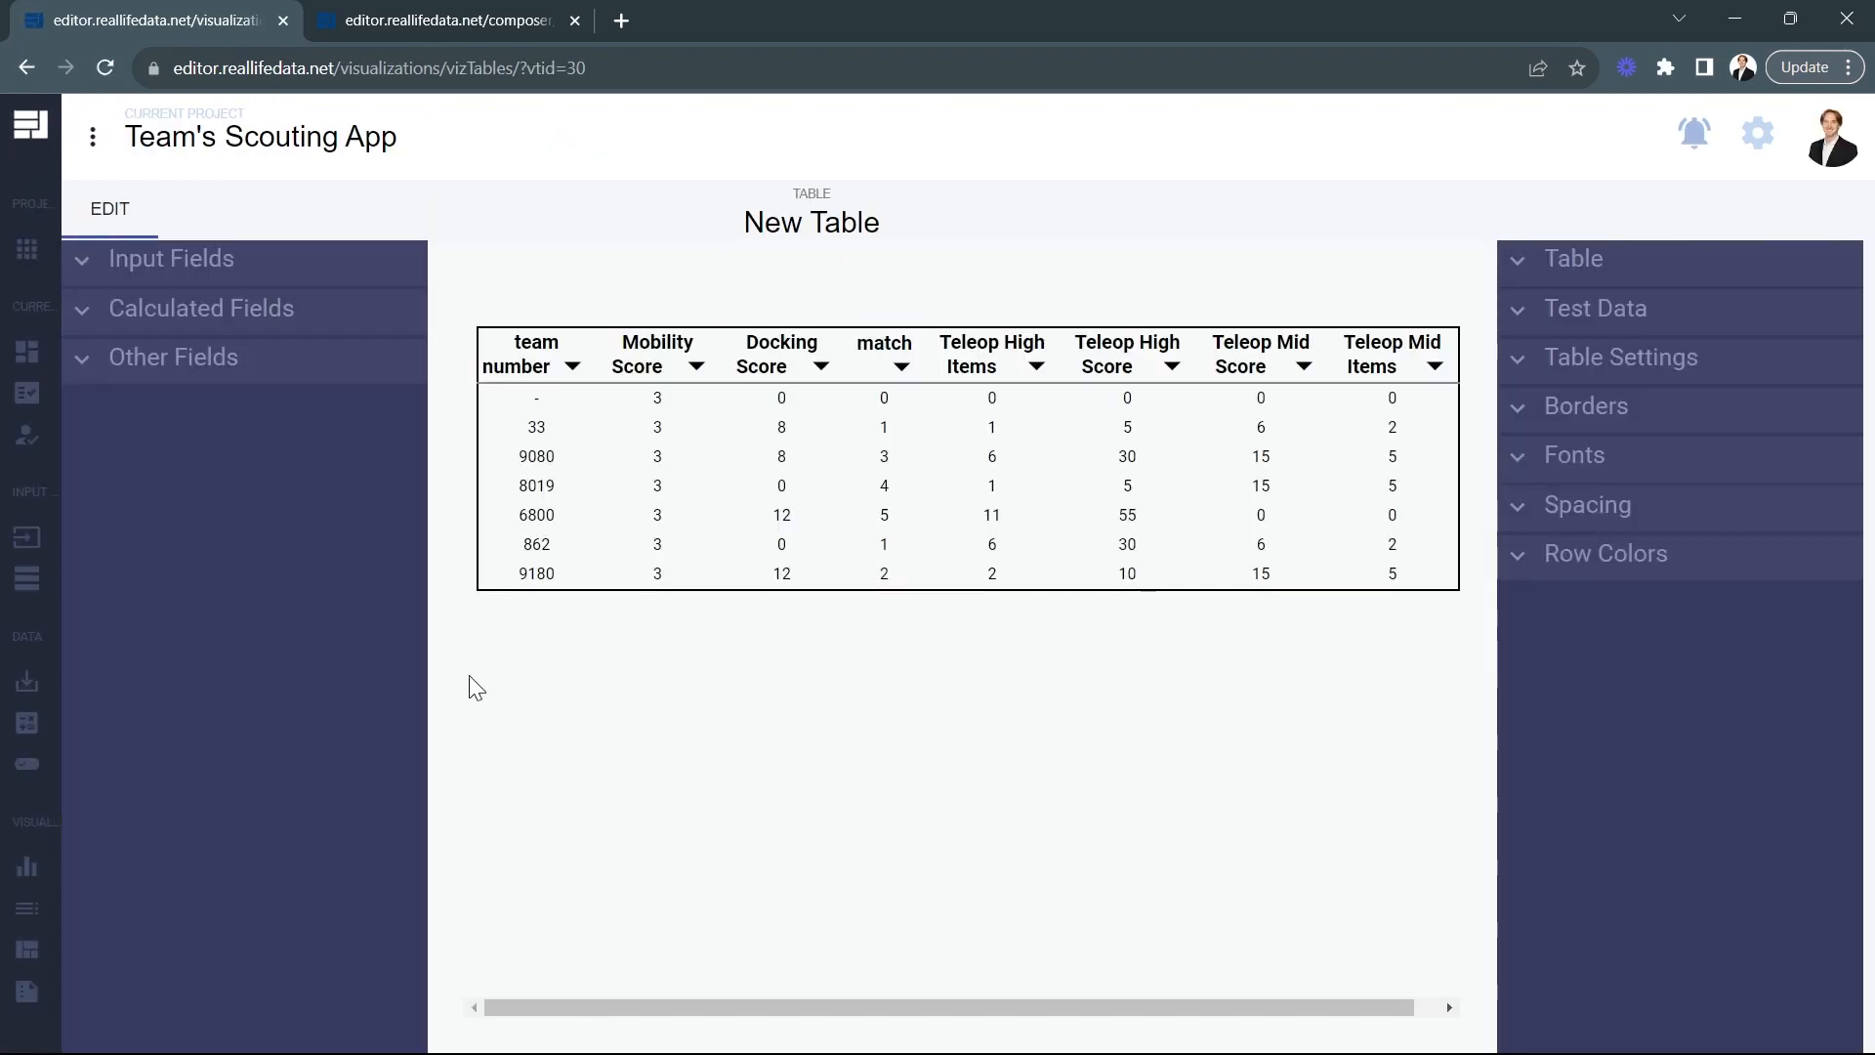
Delete the Teleop High Items and Teleop Mid Items columns from the table
{"action": "left_click", "coordinate": [1011, 468]}
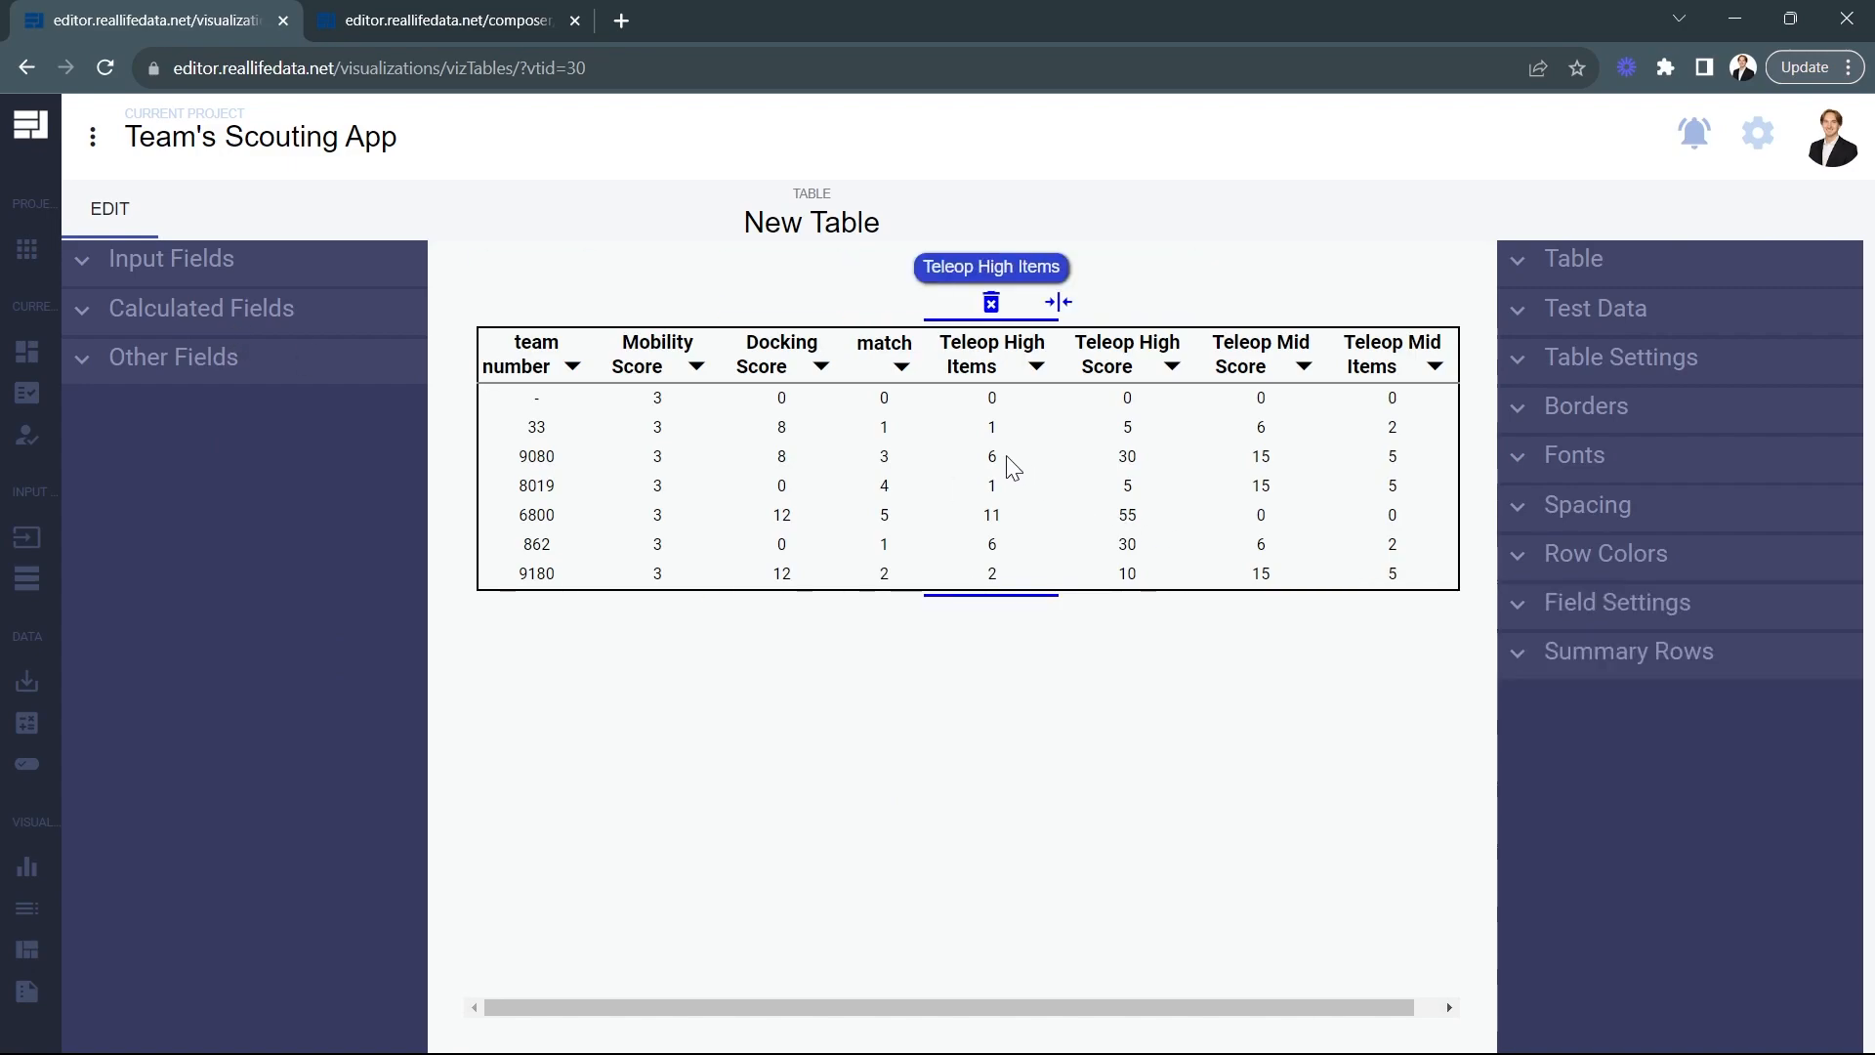
{"action": "left_click", "coordinate": [991, 305]}
{"action": "left_click", "coordinate": [1157, 410]}
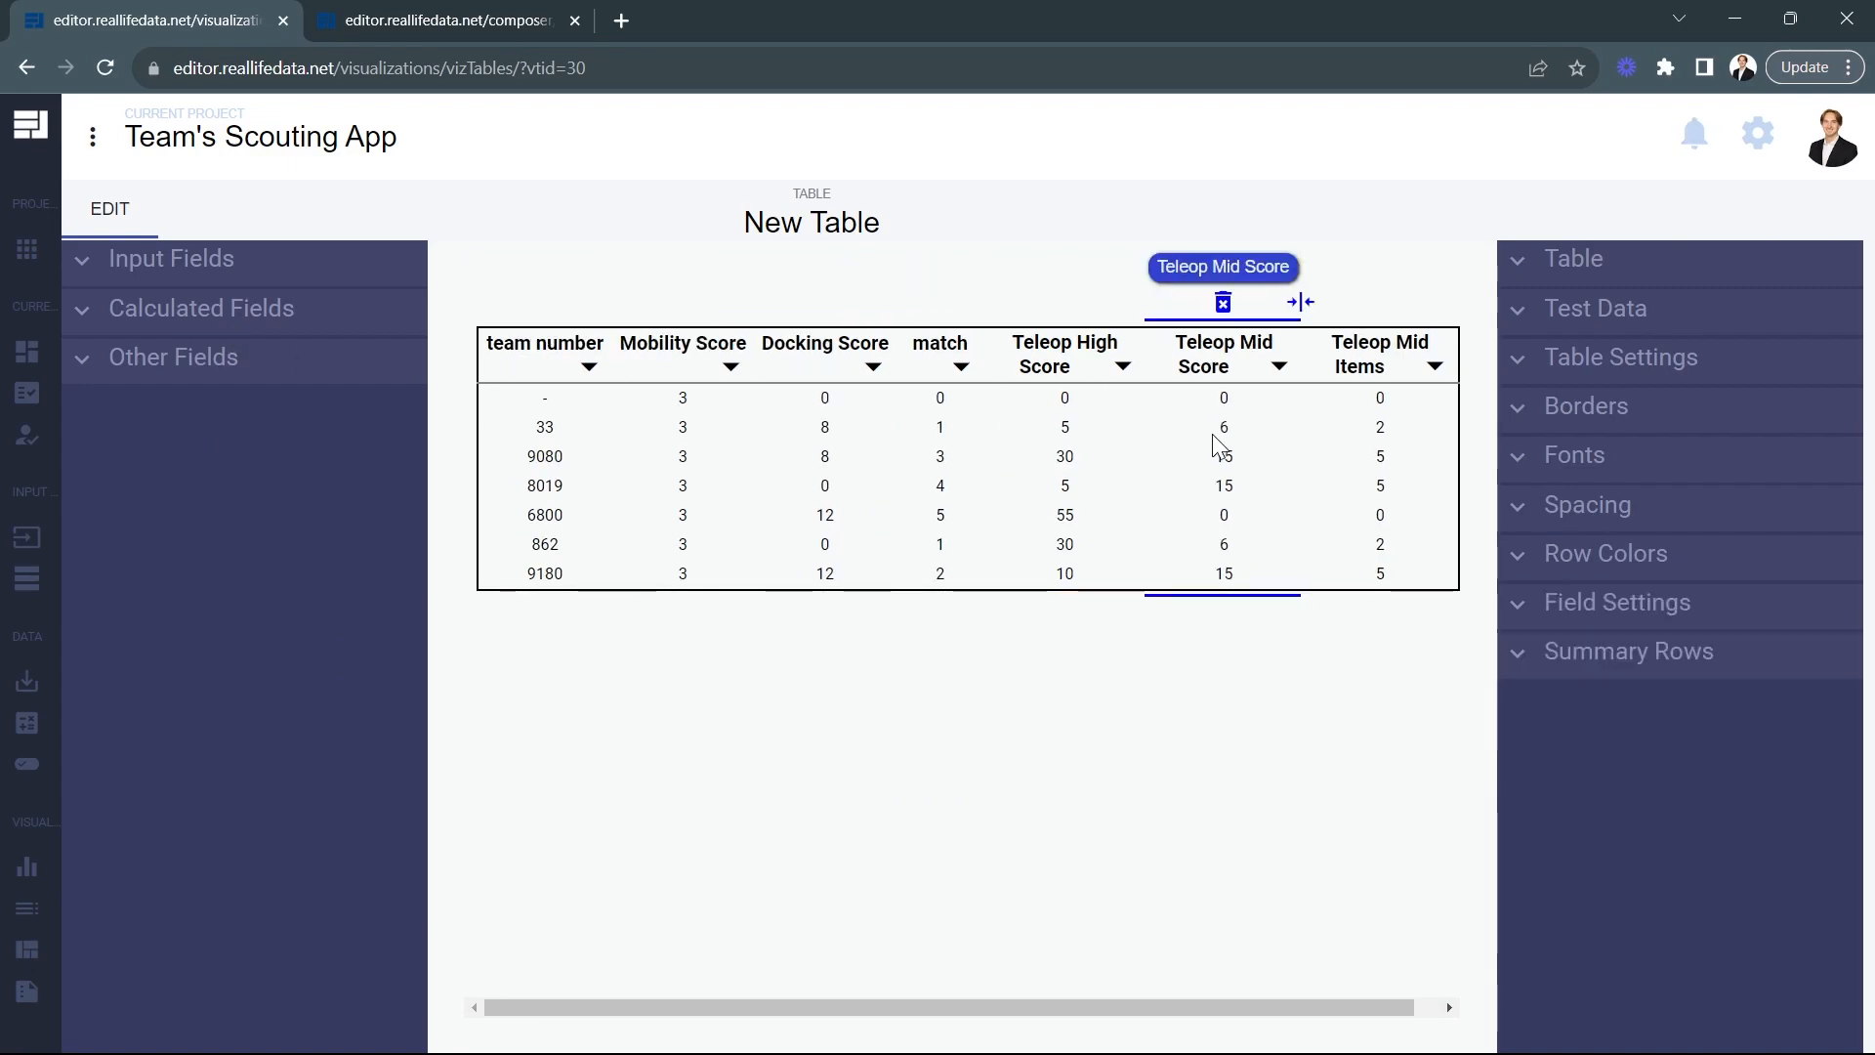
{"action": "left_click", "coordinate": [1393, 452]}
{"action": "left_click", "coordinate": [1379, 304]}
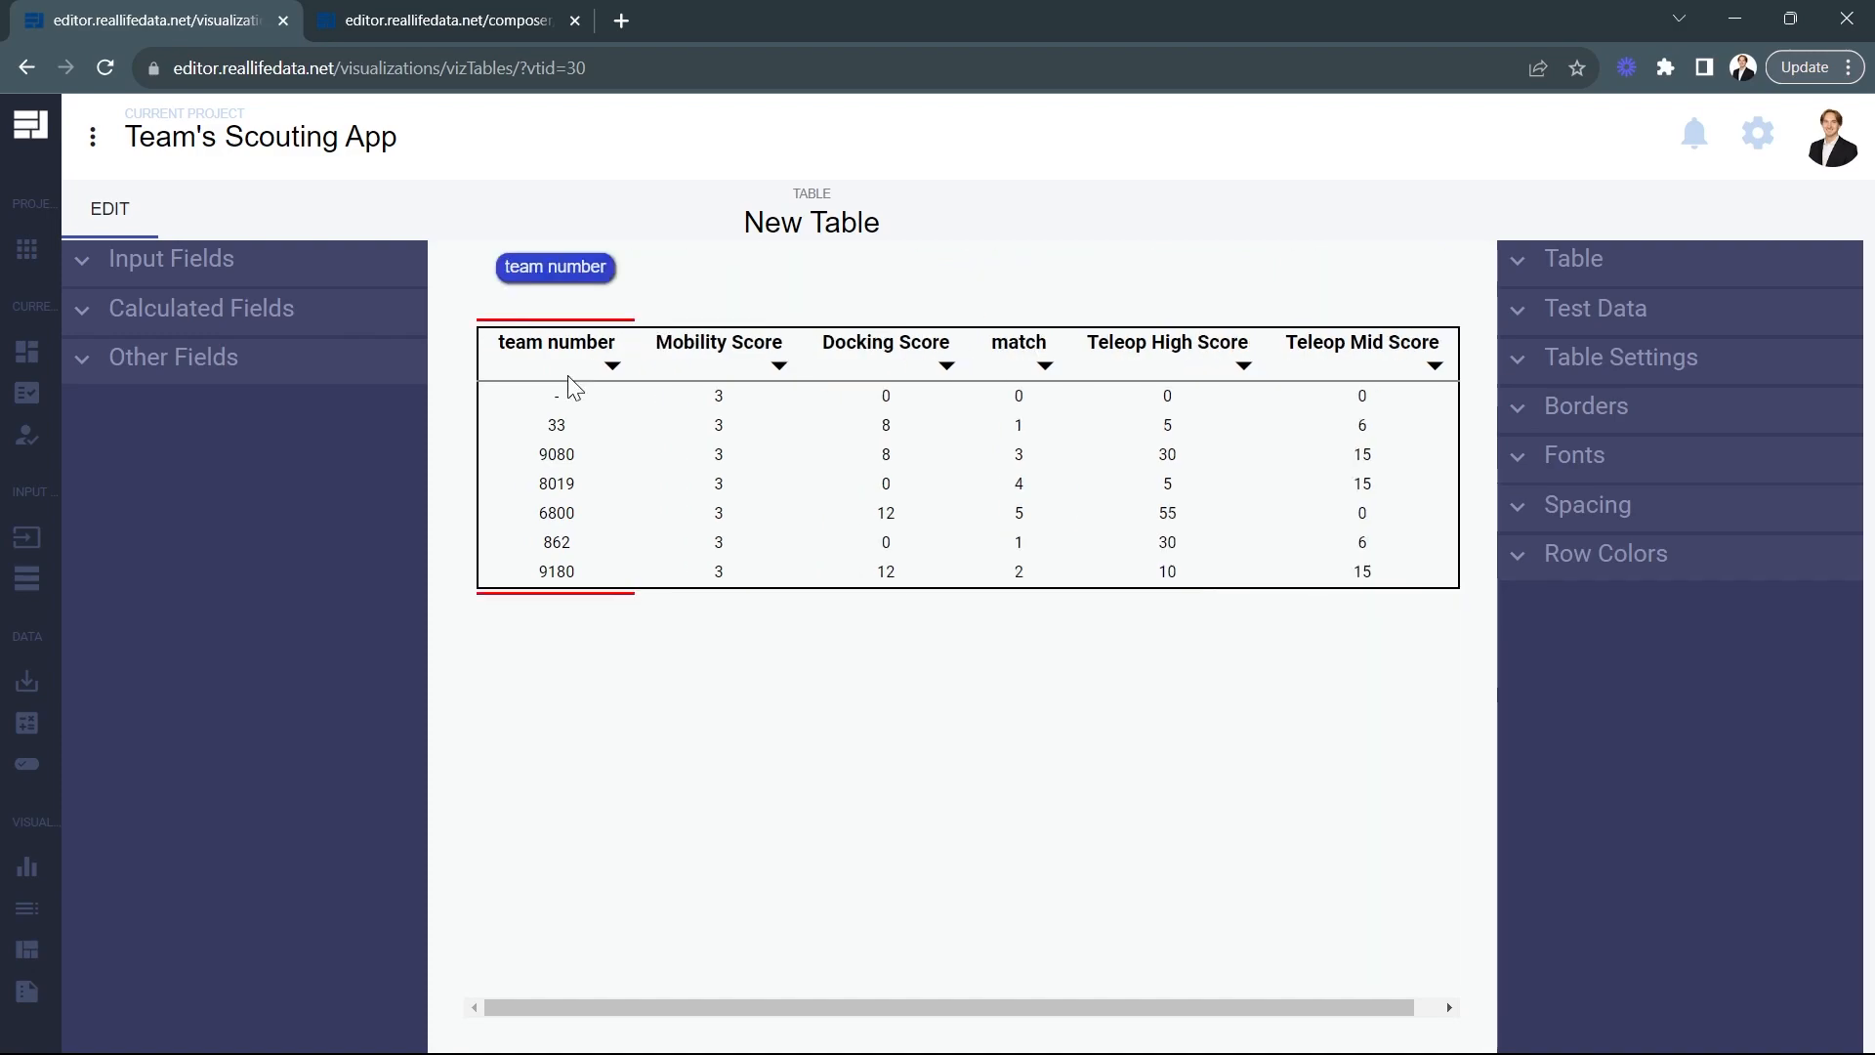
Insert the calculated field Total Score as a table column between team number and Mobility Score
{"action": "left_click", "coordinate": [201, 311]}
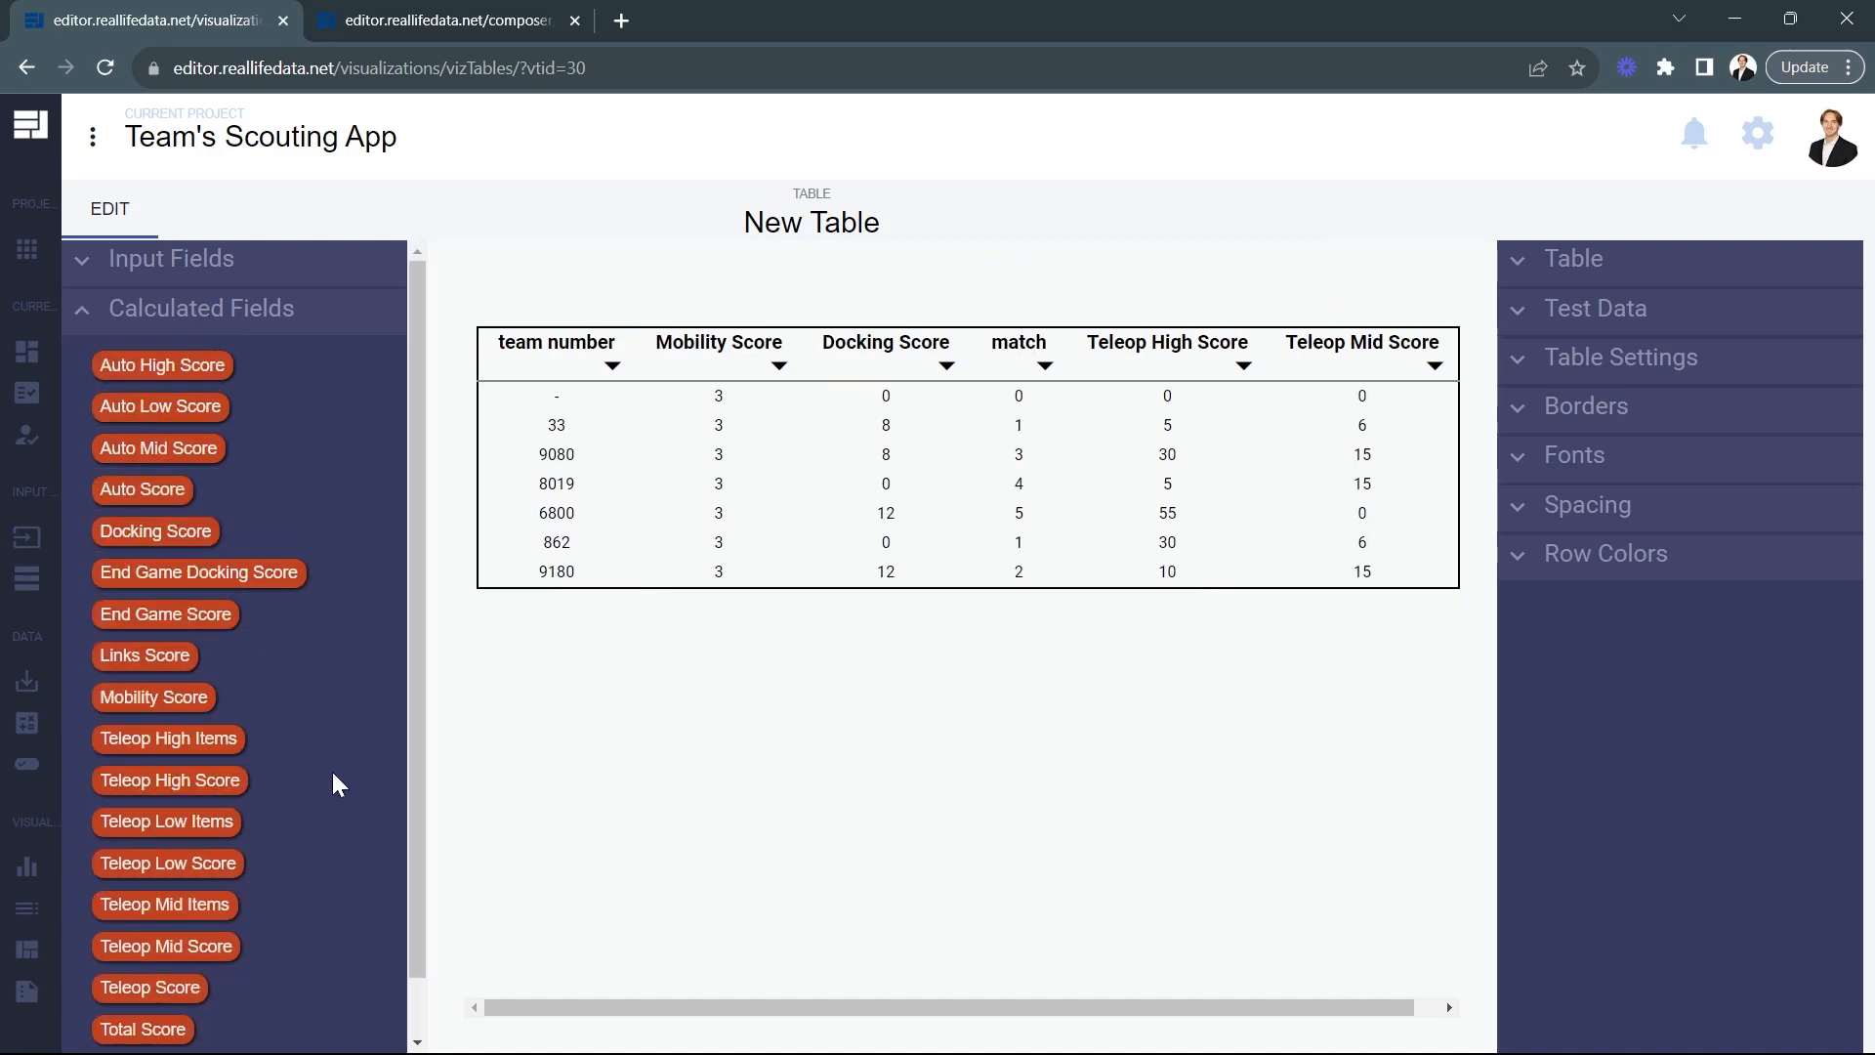
{"action": "scroll", "coordinate": [335, 782], "scroll_direction": "down", "scroll_amount": 1}
{"action": "left_click_drag", "start_coordinate": [164, 967], "coordinate": [636, 500]}
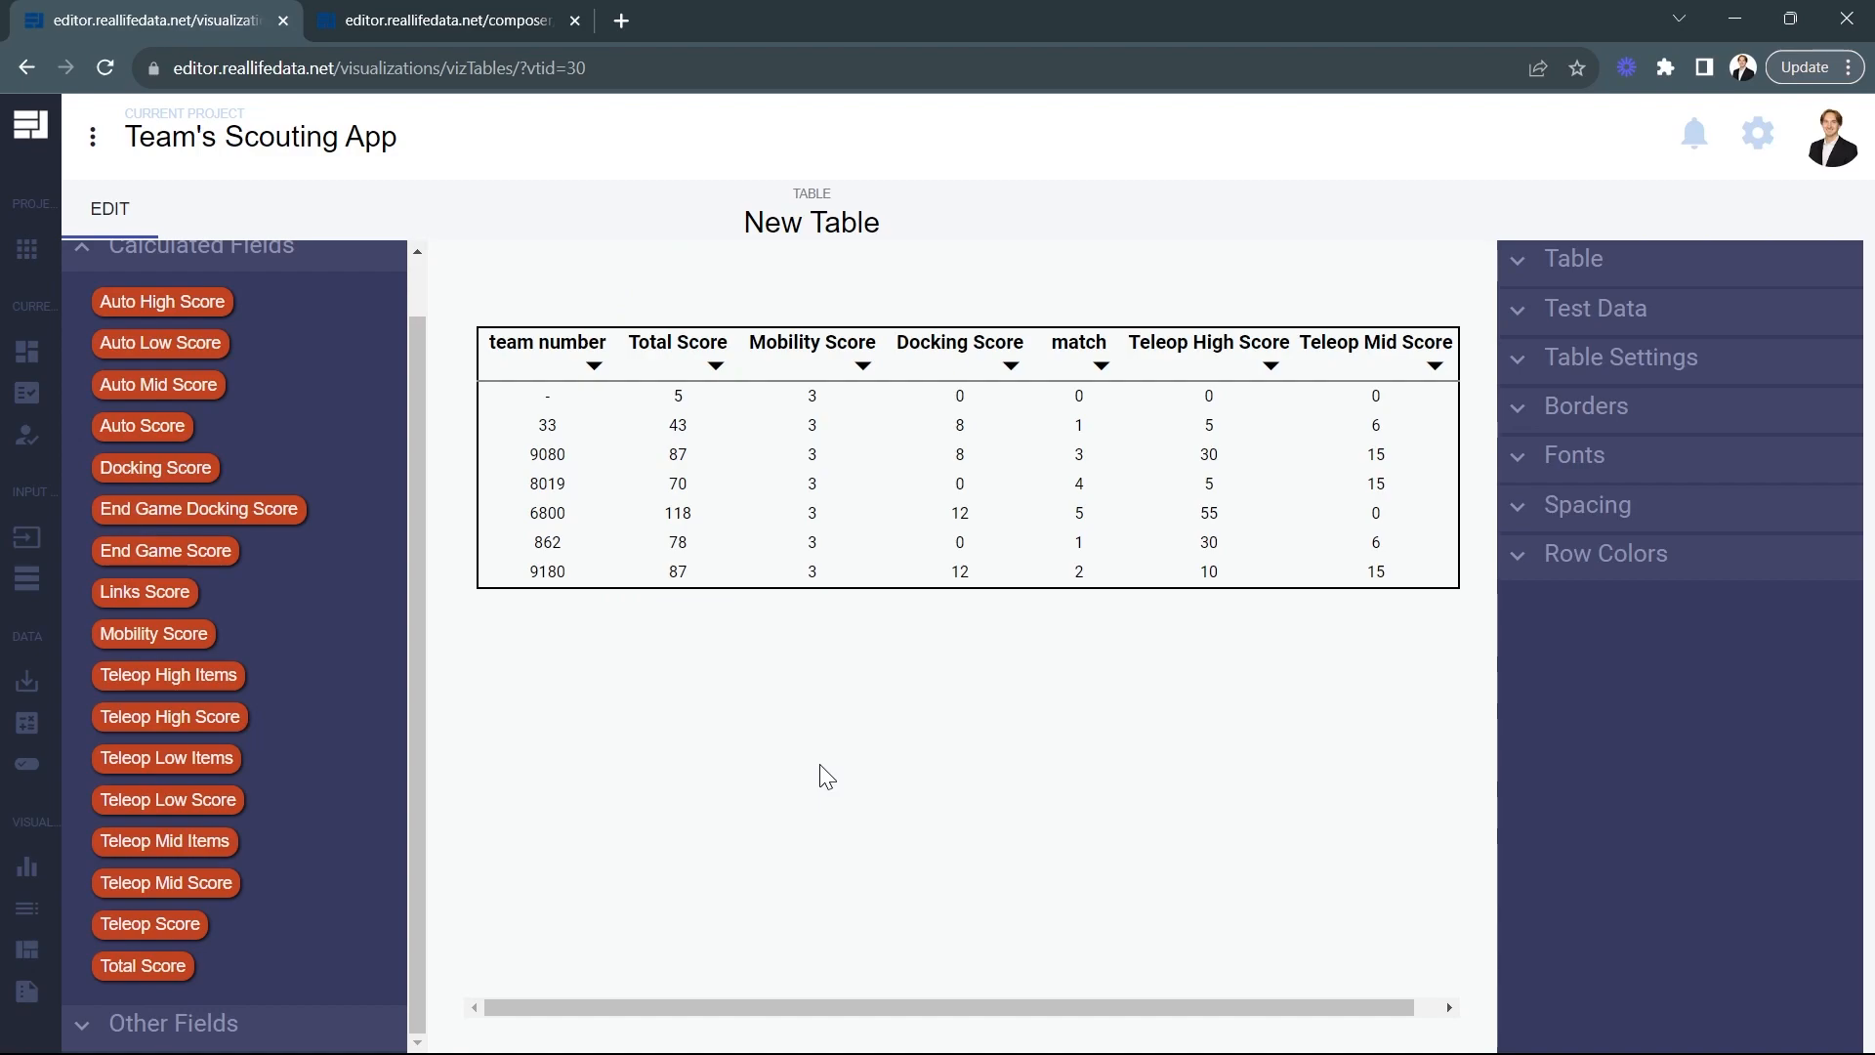
{"action": "mouse_move", "coordinate": [709, 472]}
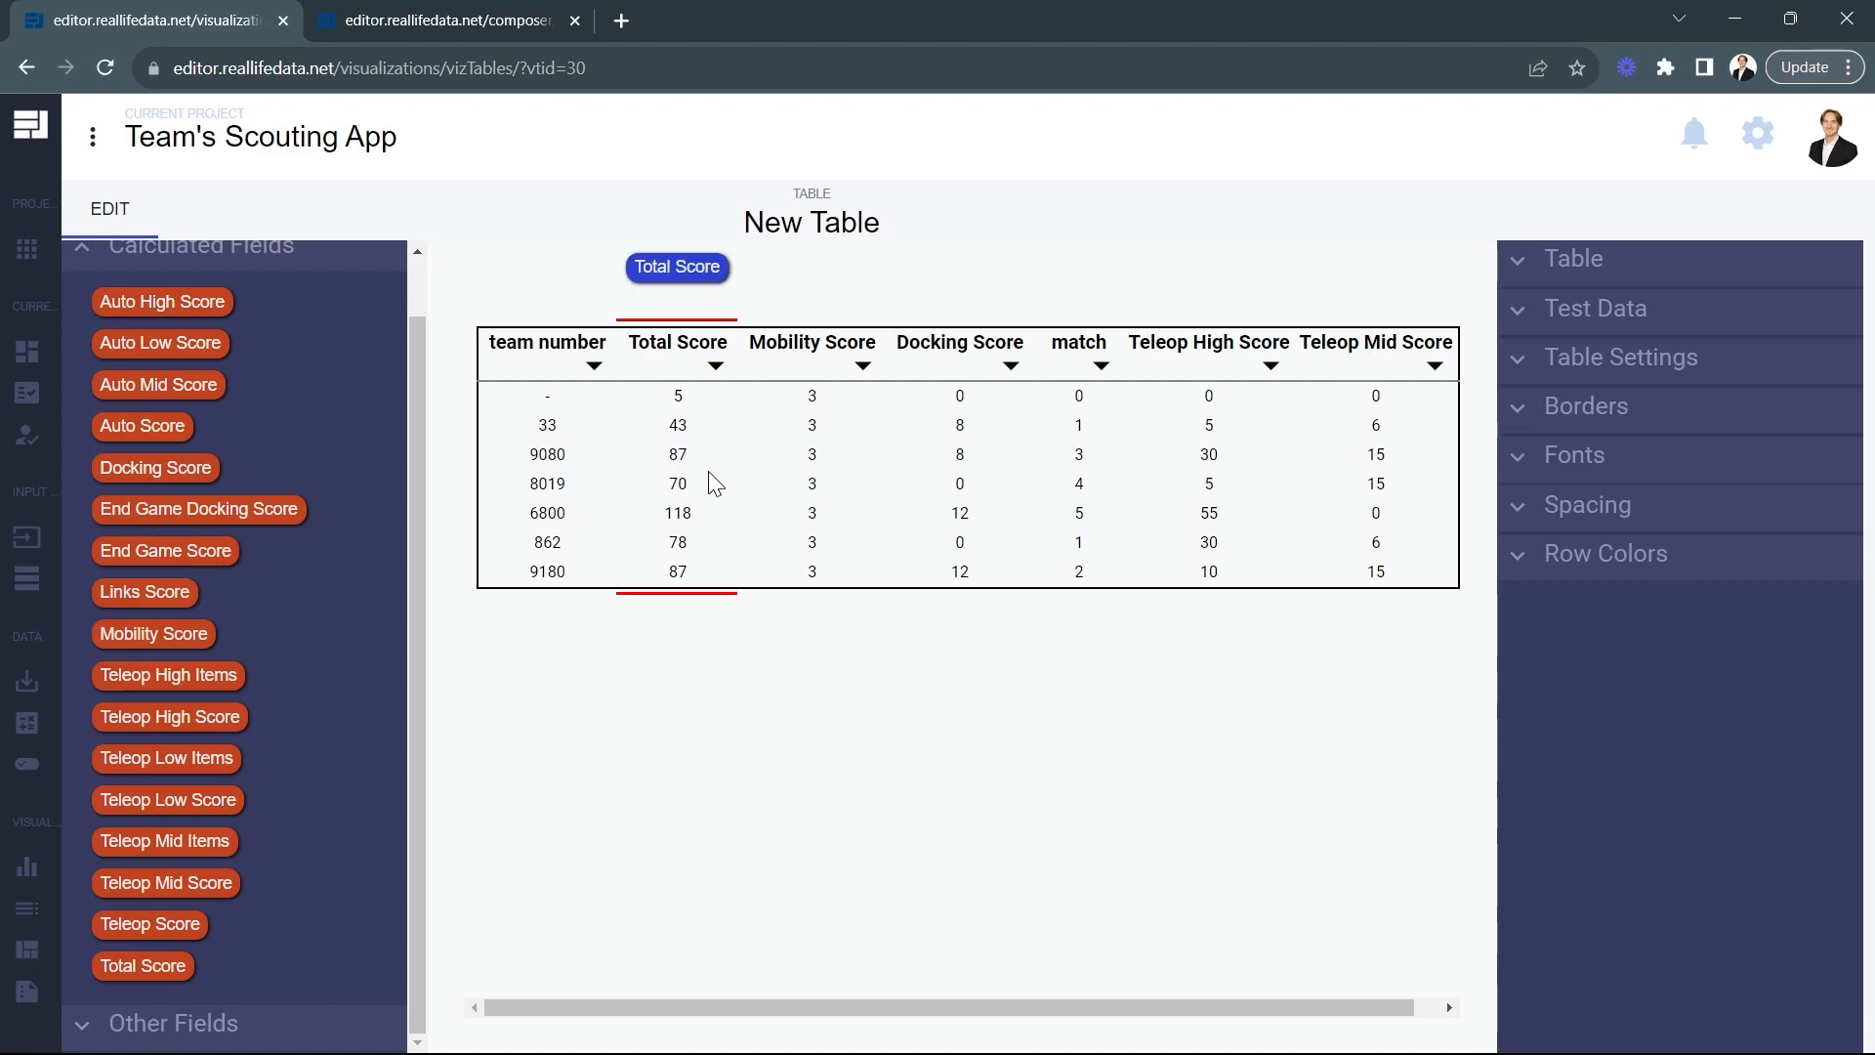